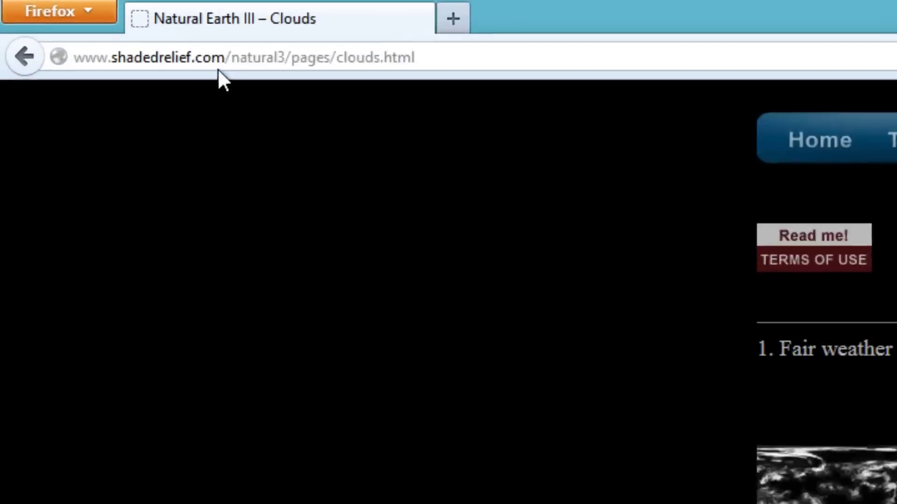
pyautogui.moveTo(32, 21); pyautogui.dragTo(157, 24)
pyautogui.click(378, 284)
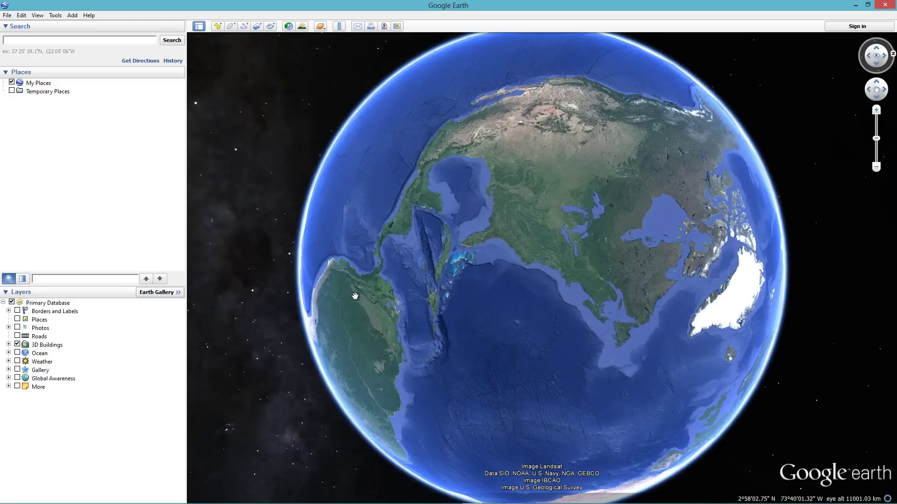
# Hide the toolbar, the sidebar and the status bar so the globe fills the window.
pyautogui.click(38, 15)
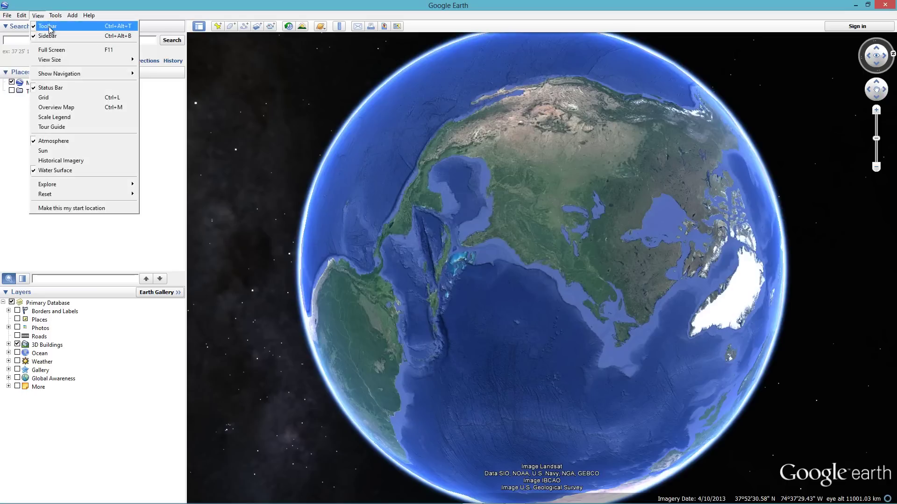
pyautogui.click(42, 24)
pyautogui.click(37, 15)
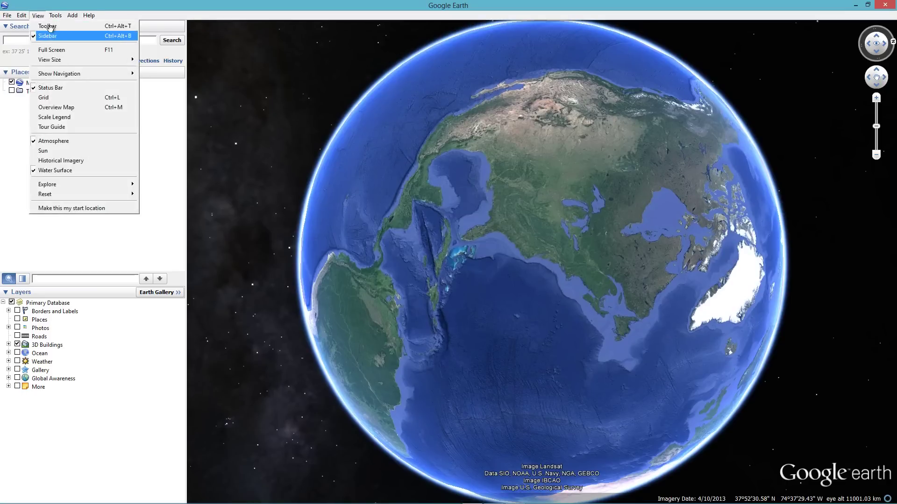
pyautogui.click(47, 35)
pyautogui.click(38, 15)
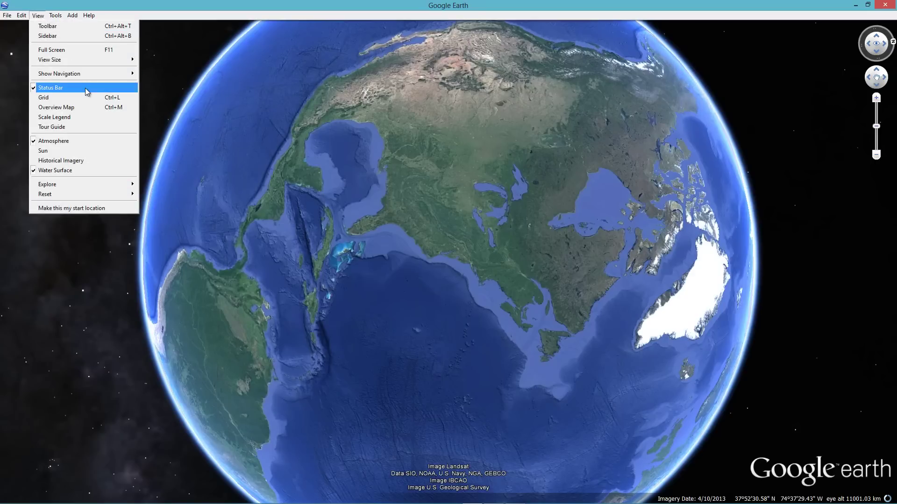
pyautogui.click(85, 88)
pyautogui.click(37, 16)
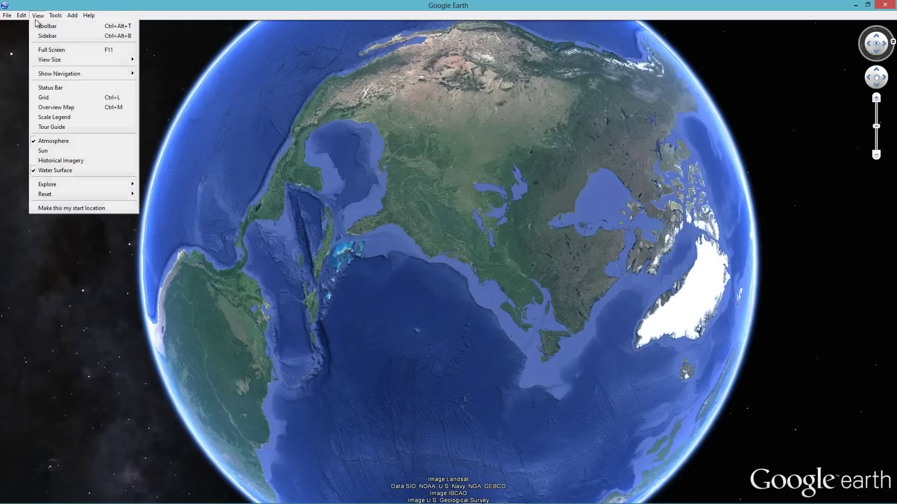
pyautogui.click(196, 6)
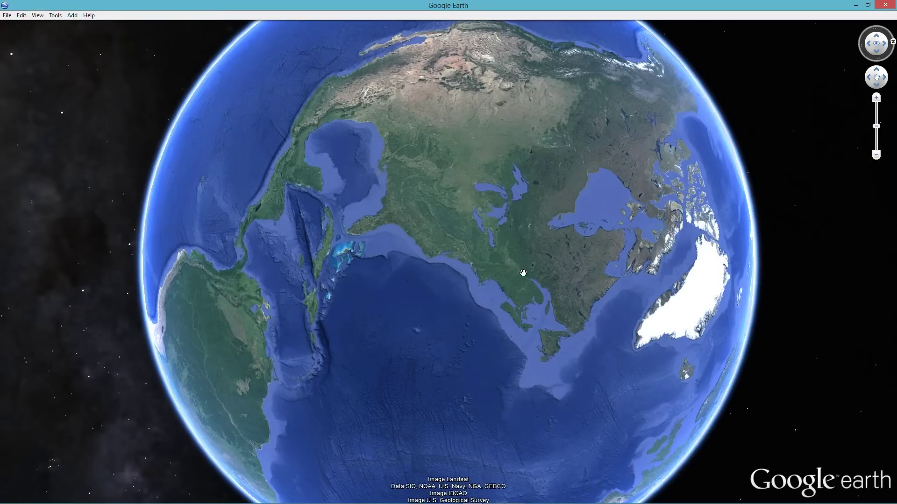
# Zoom from the globe into Midtown Manhattan and frame its building blocks close up from above.
pyautogui.press('Up')
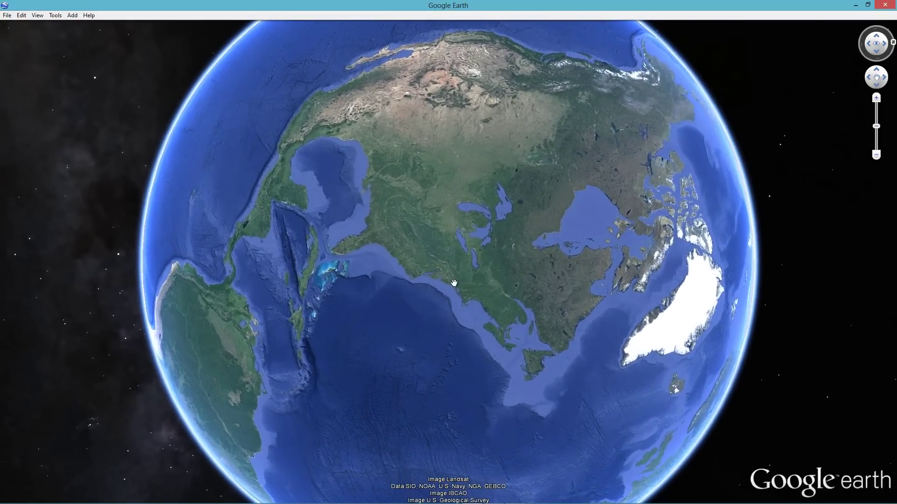
pyautogui.scroll(3, 459, 280)
pyautogui.scroll(5, 459, 281)
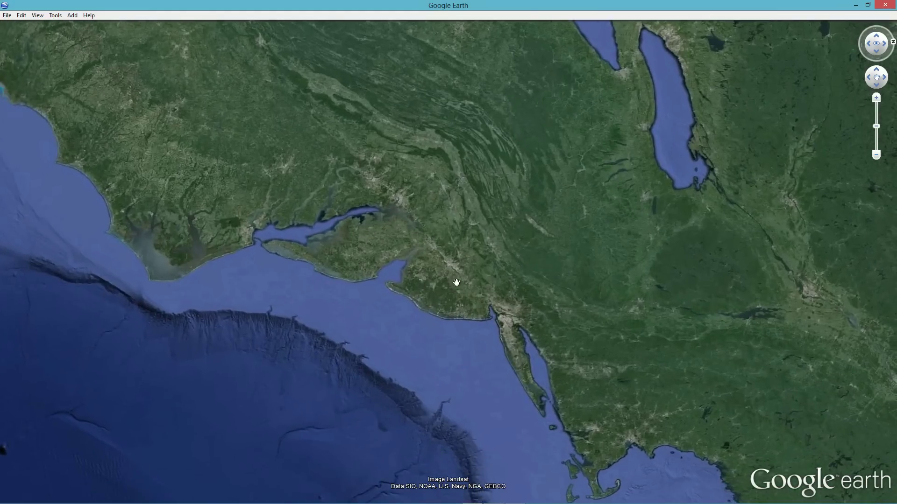
pyautogui.scroll(4, 488, 304)
pyautogui.scroll(5, 505, 338)
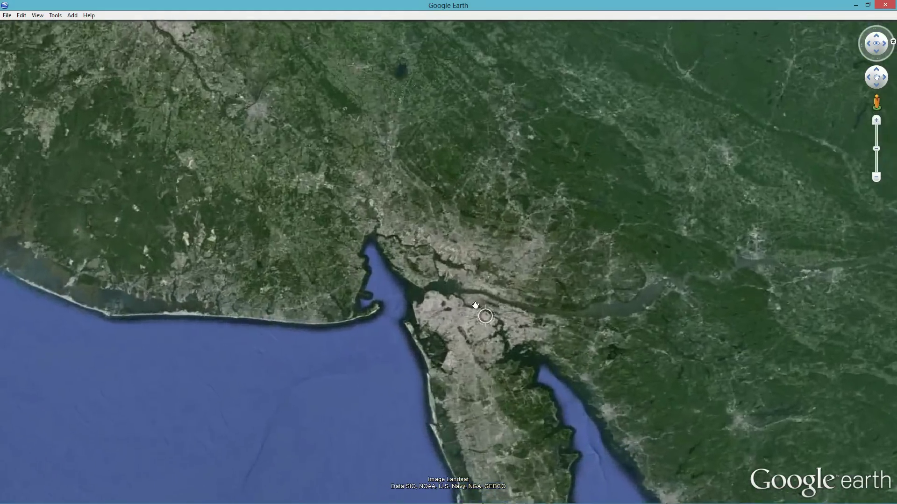
pyautogui.scroll(5, 483, 298)
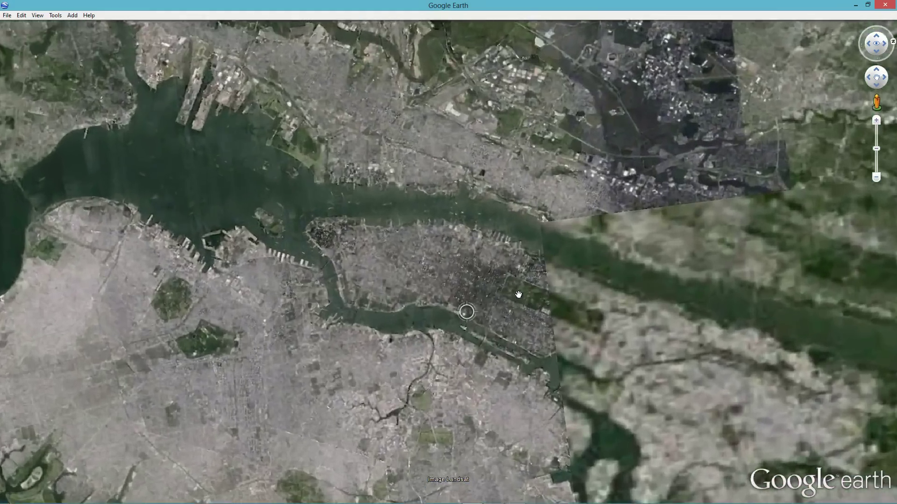
pyautogui.scroll(5, 484, 257)
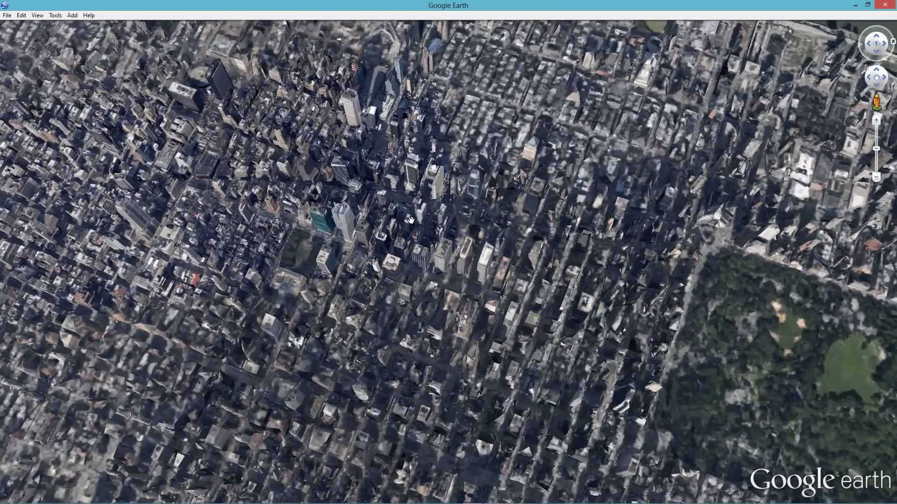
pyautogui.moveTo(394, 234); pyautogui.dragTo(394, 325)
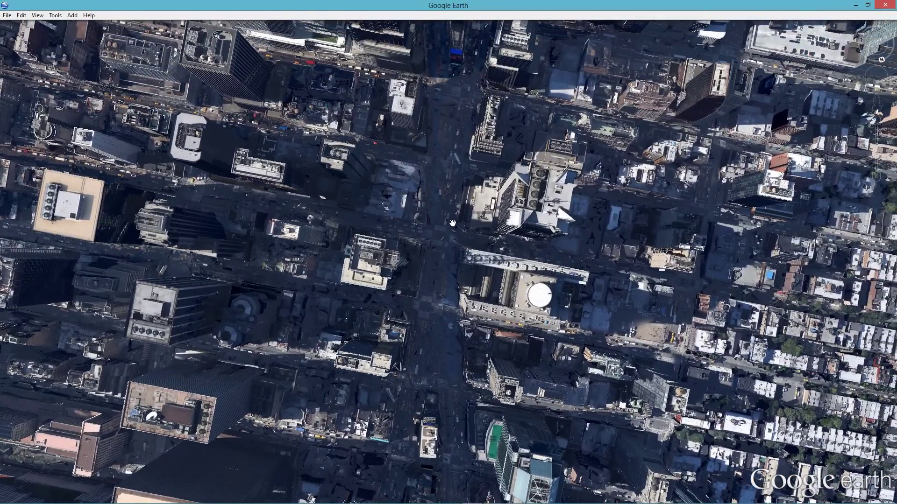
pyautogui.moveTo(452, 224); pyautogui.dragTo(453, 254)
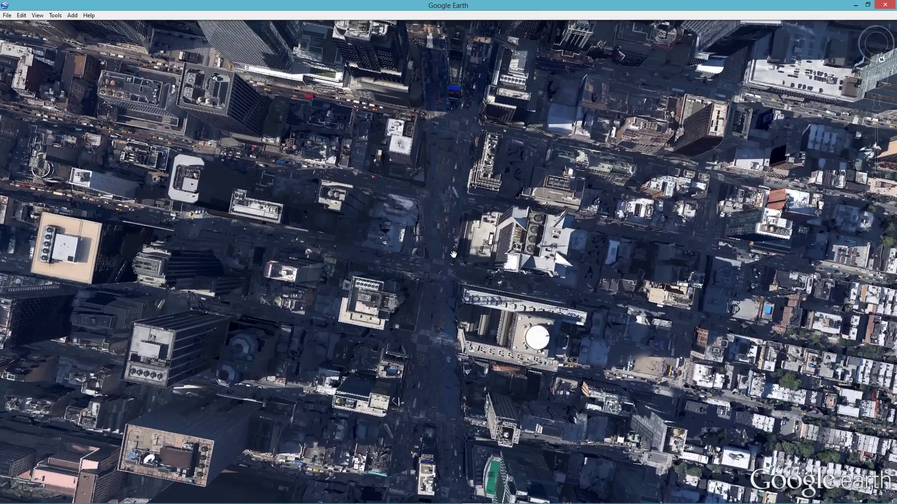
# Set the navigation controls to never show and the view size to 1920 x 1080p (HDTV).
pyautogui.click(36, 16)
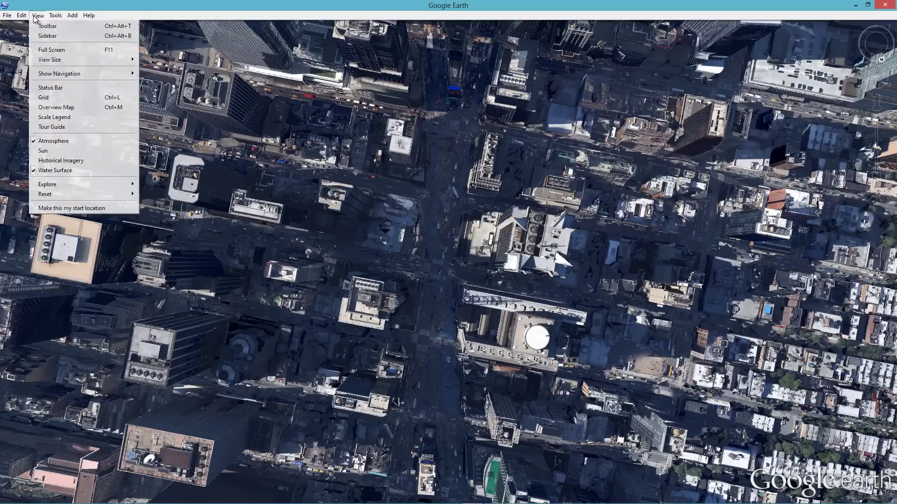
pyautogui.moveTo(67, 75)
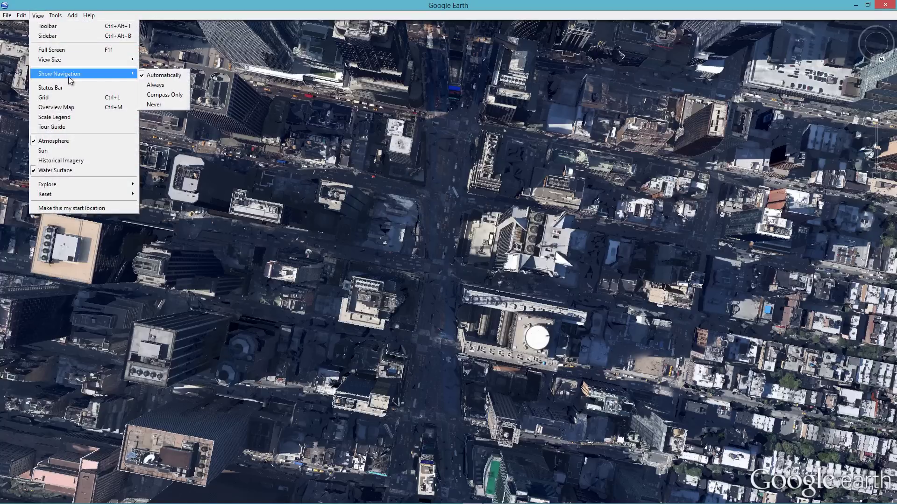
pyautogui.click(164, 106)
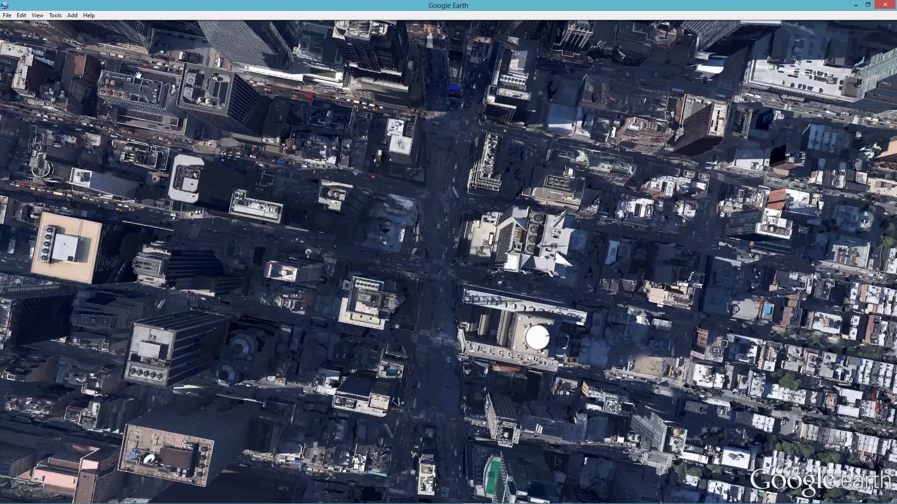
pyautogui.click(42, 20)
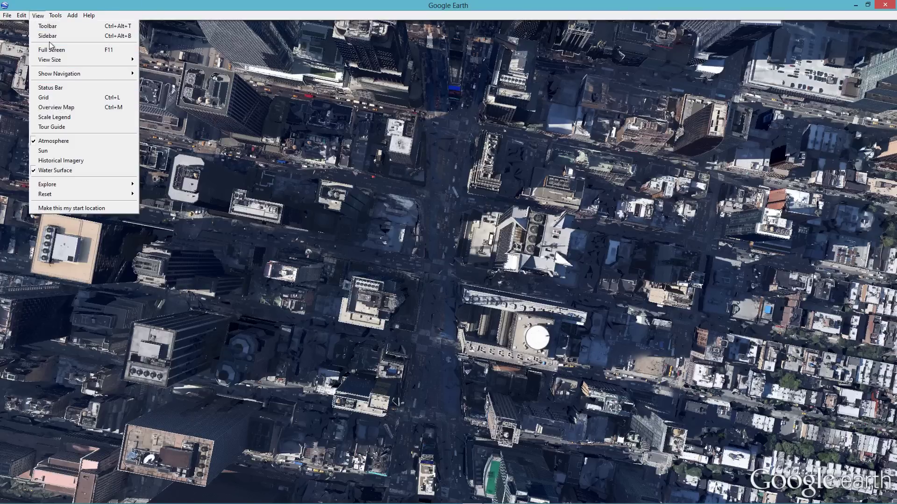
pyautogui.moveTo(94, 61)
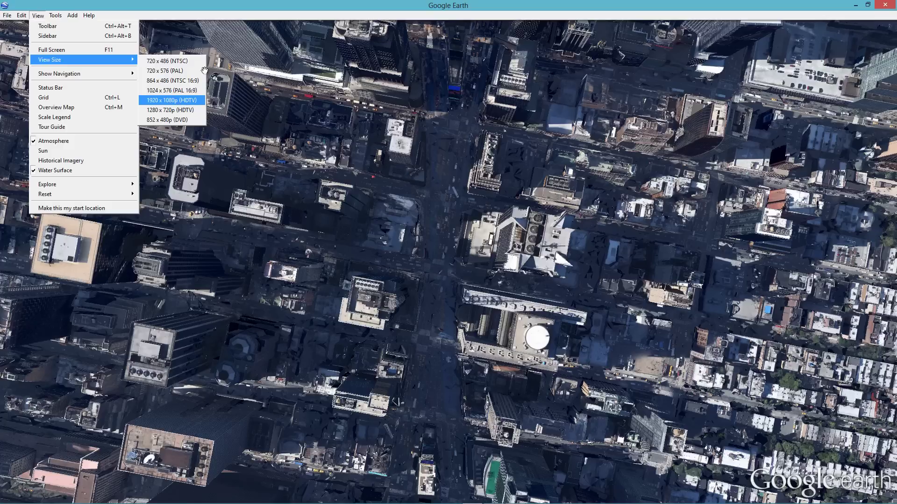
pyautogui.click(179, 101)
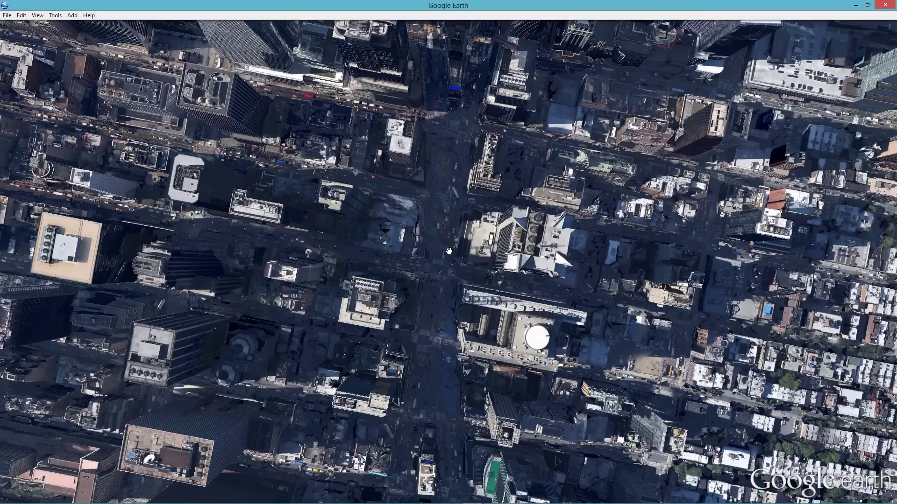
# Zoom out gradually from the Midtown blocks until Manhattan and both surrounding rivers are in view.
pyautogui.scroll(-2, 449, 251)
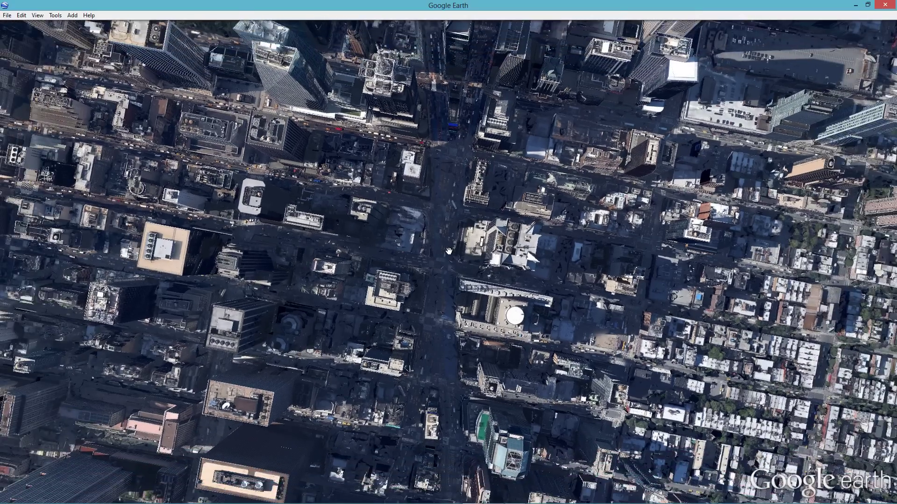
pyautogui.scroll(-1, 448, 251)
pyautogui.scroll(-1, 449, 251)
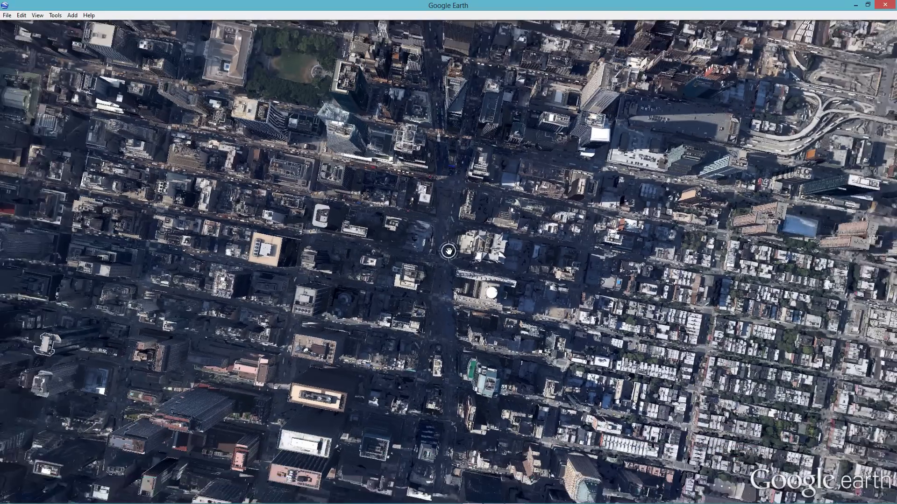
pyautogui.scroll(-1, 449, 251)
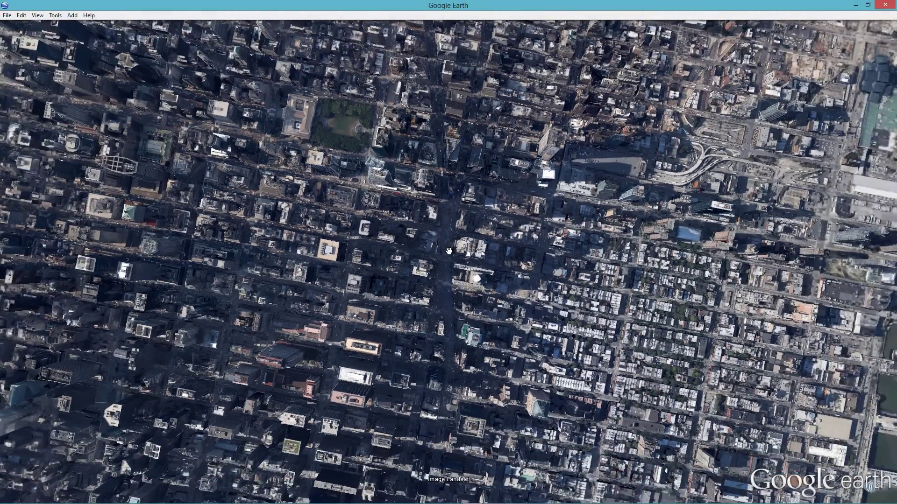
pyautogui.scroll(-1, 448, 252)
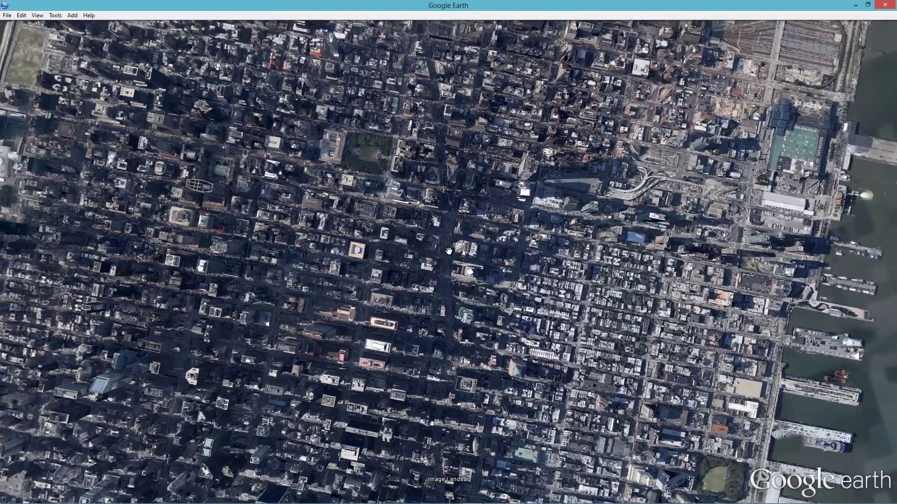
pyautogui.scroll(-3, 448, 251)
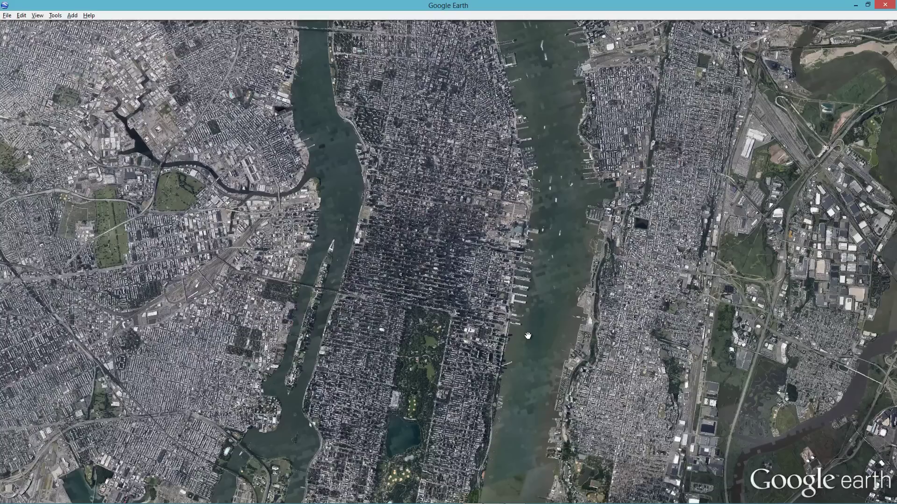
pyautogui.hotkey('ctrl', 'alt', 's')
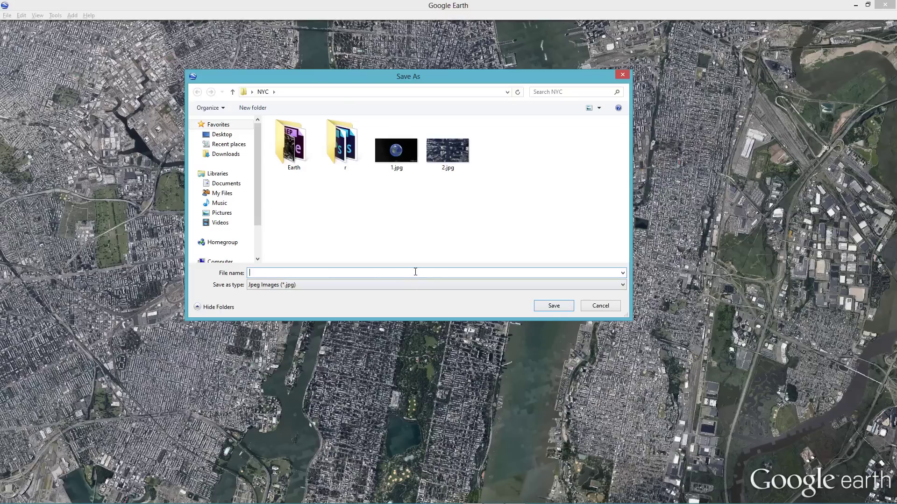
pyautogui.write('1')
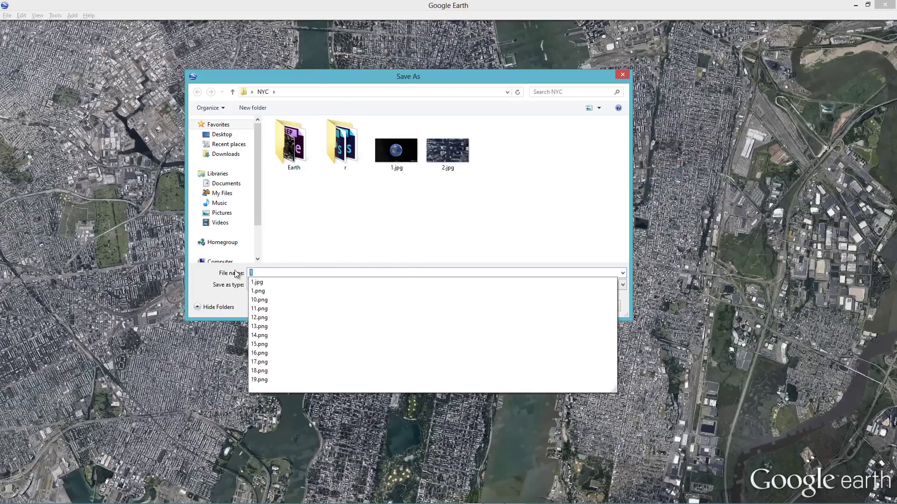
pyautogui.press('BackSpace')
pyautogui.write('3')
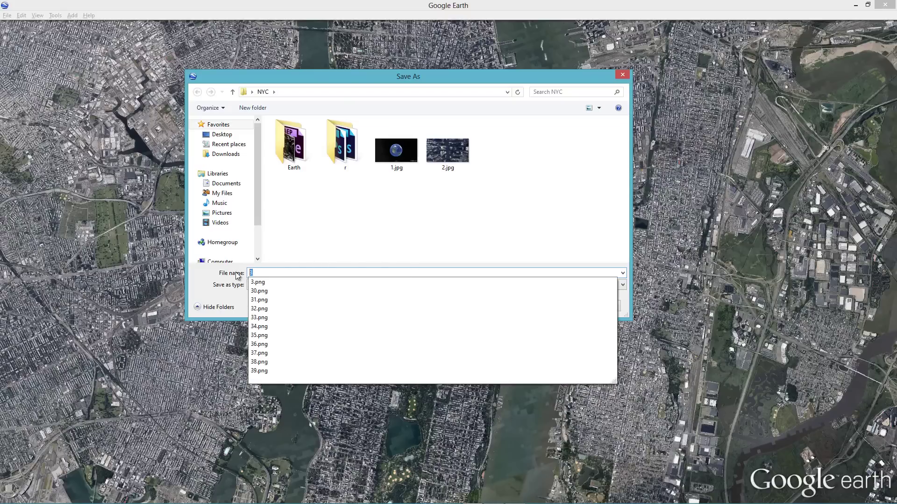
pyautogui.click(403, 233)
pyautogui.click(622, 75)
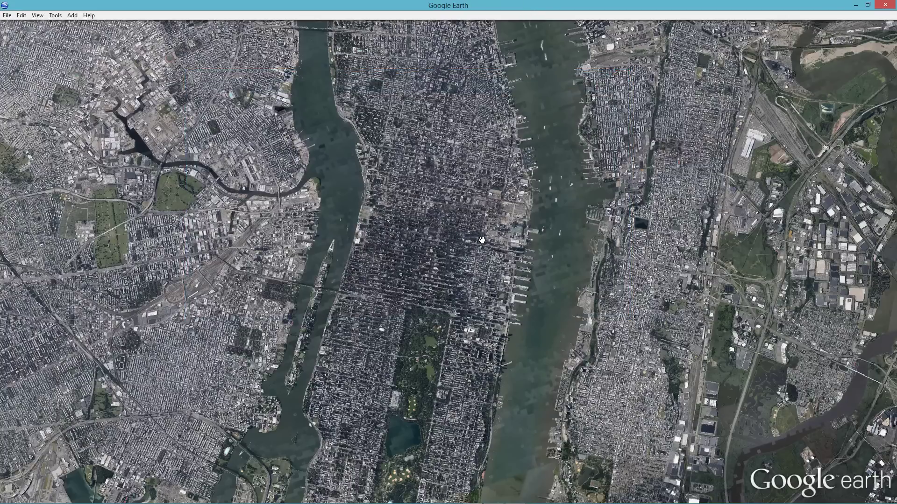
# Reframe the map farther out so Manhattan's southern tip and Central Park are both in view.
pyautogui.moveTo(482, 258); pyautogui.dragTo(491, 319)
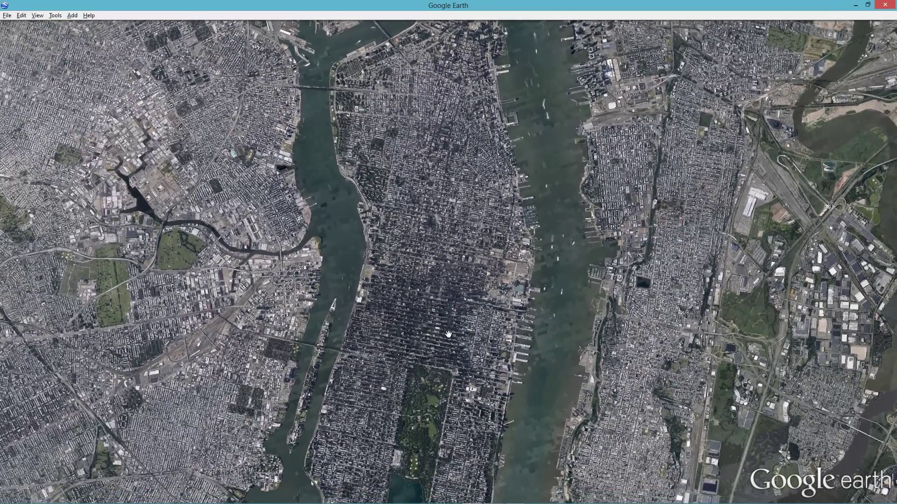
pyautogui.scroll(2, 447, 335)
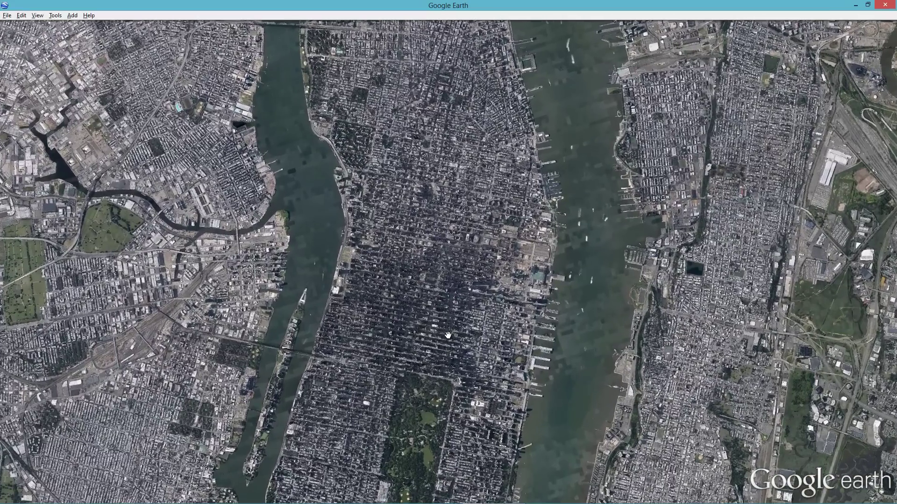
pyautogui.scroll(-2, 447, 335)
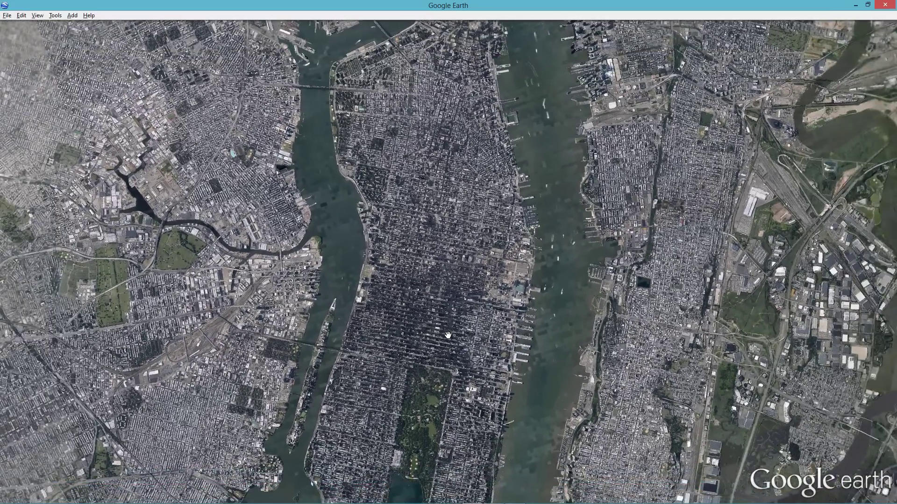
pyautogui.scroll(2, 447, 335)
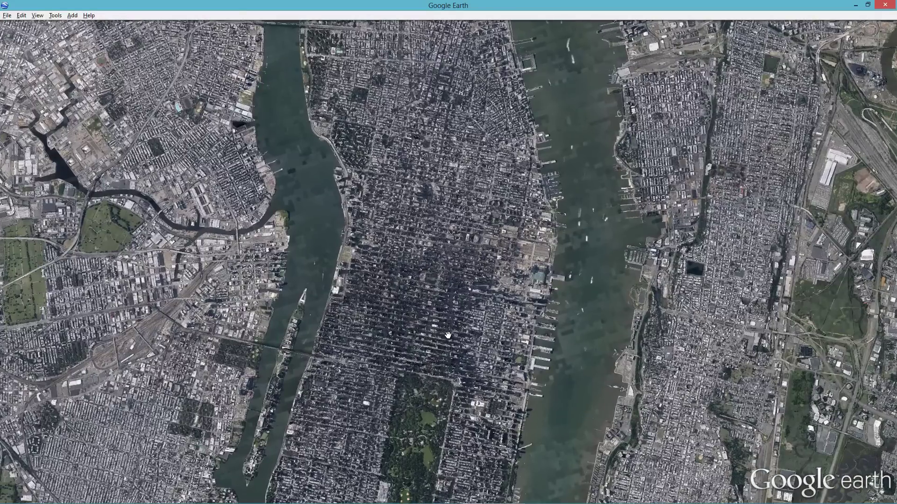
pyautogui.scroll(1, 448, 335)
pyautogui.scroll(-3, 448, 335)
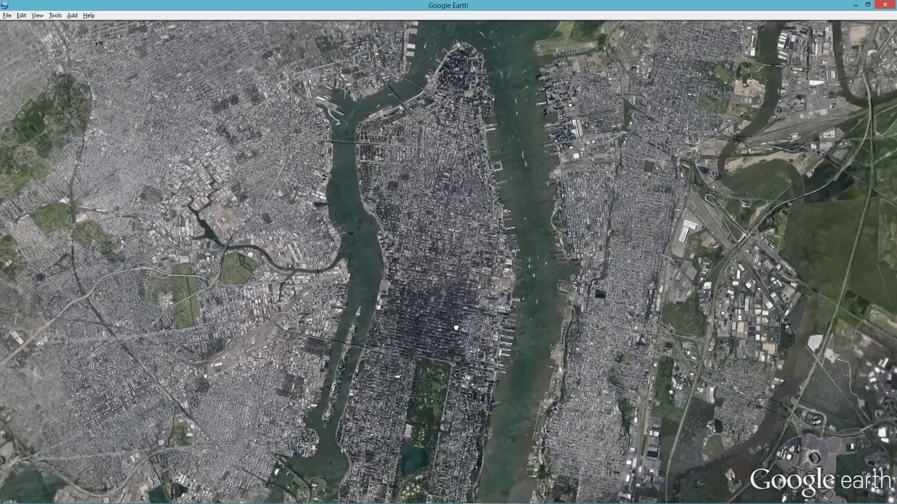
pyautogui.moveTo(456, 327); pyautogui.dragTo(456, 331)
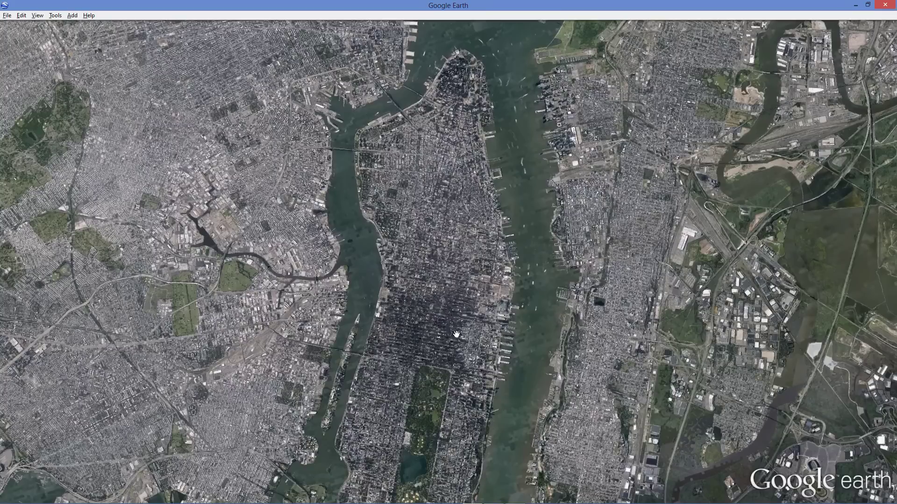
# Switch to the tutorial.aep project in Adobe After Effects.
pyautogui.hotkey('alt', 'Tab')
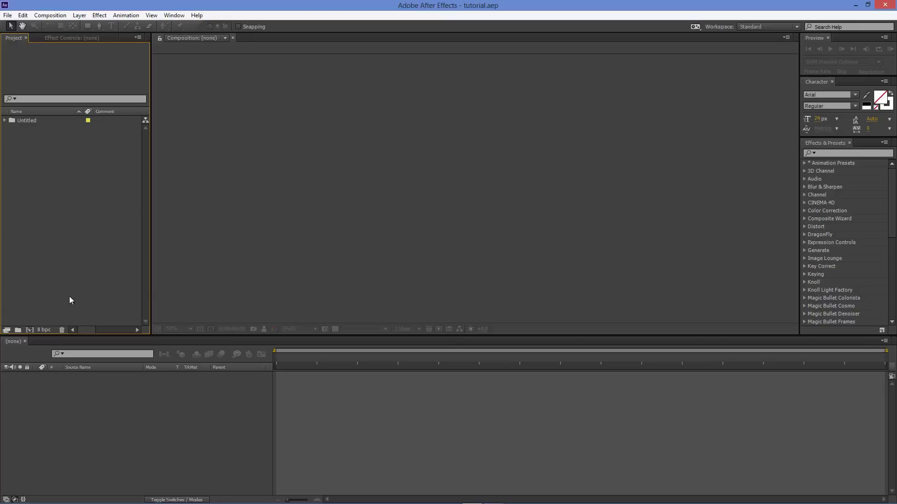
# Create a composition named Main at 1280 x 720, 25 frames per second, with a duration of 22 seconds.
pyautogui.click(31, 329)
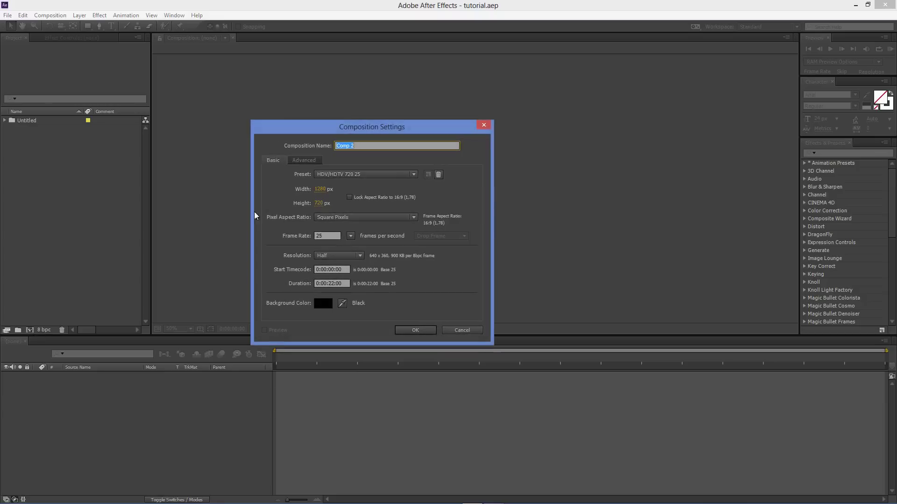
pyautogui.write('Main')
pyautogui.click(402, 330)
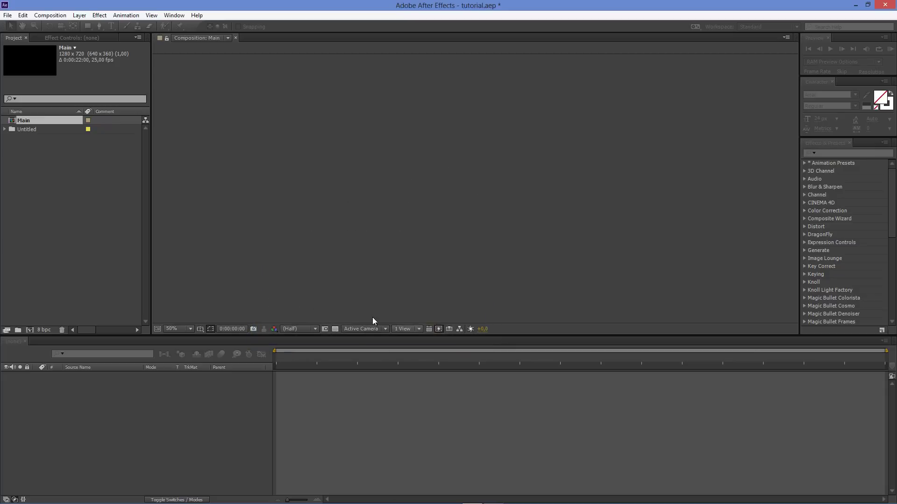
# Create a second composition named Earth with the same 1280 x 720, 25 fps, 22-second settings.
pyautogui.click(30, 331)
pyautogui.write('E')
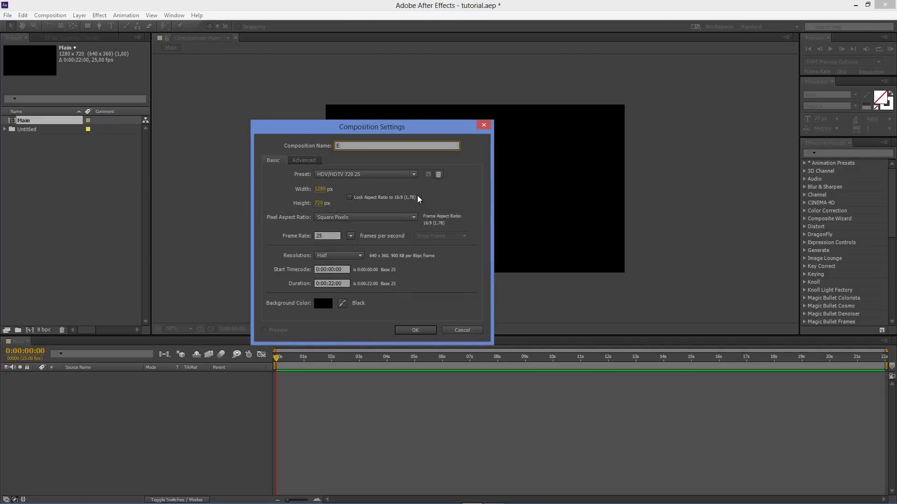
pyautogui.write('arth')
pyautogui.click(417, 330)
# Nest the Earth composition as a layer inside Main and reopen the Earth timeline.
pyautogui.click(38, 122)
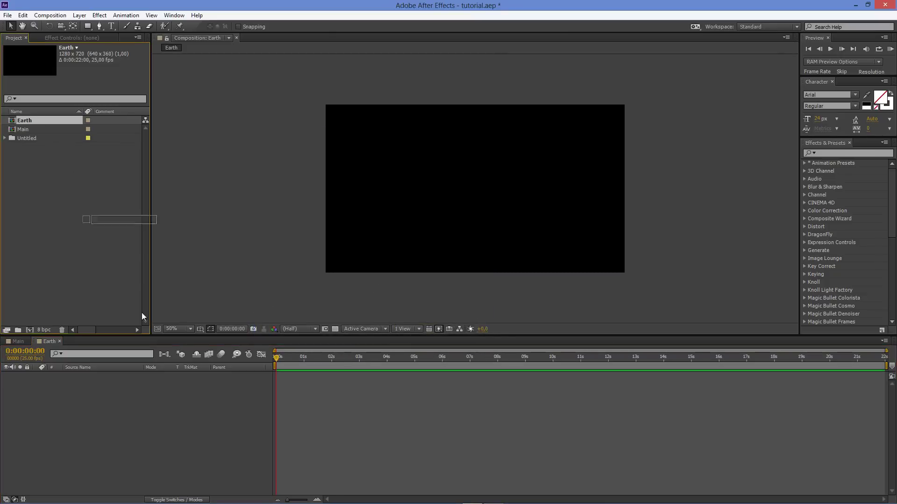
pyautogui.click(17, 341)
pyautogui.moveTo(39, 120); pyautogui.dragTo(128, 407)
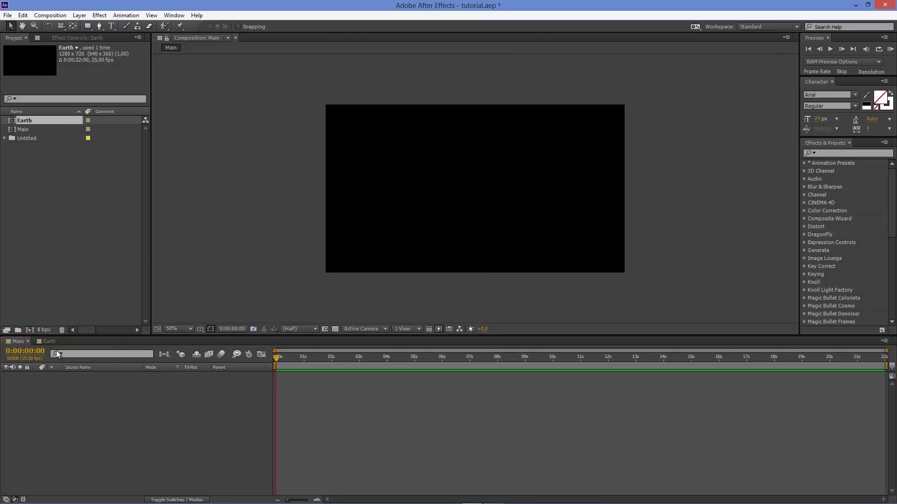
pyautogui.click(49, 341)
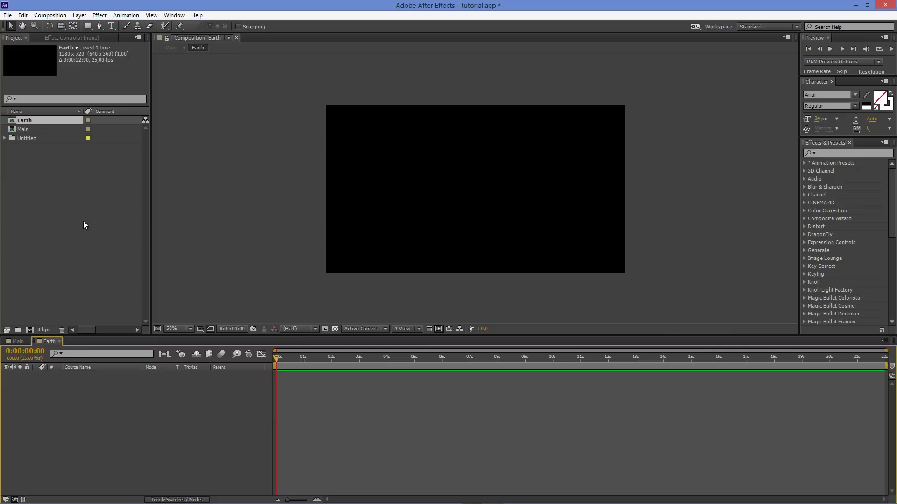
# Create a new project folder named Images.
pyautogui.click(45, 244)
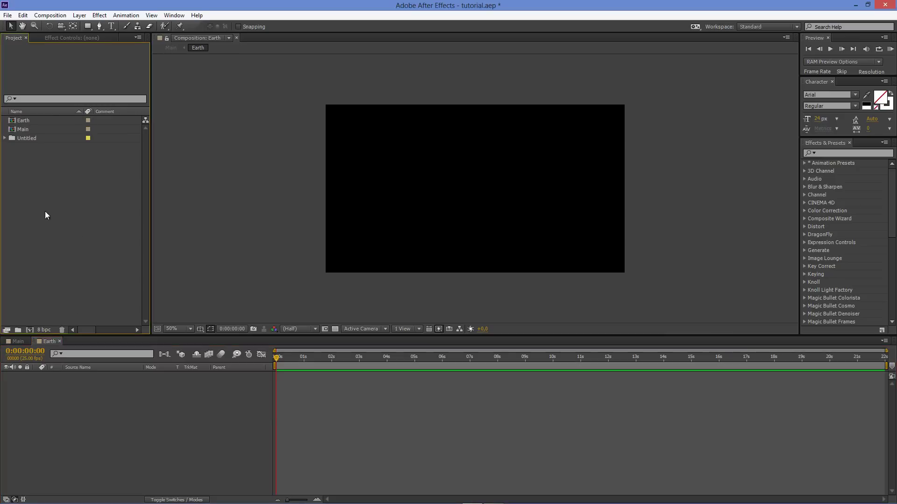
pyautogui.rightClick(49, 184)
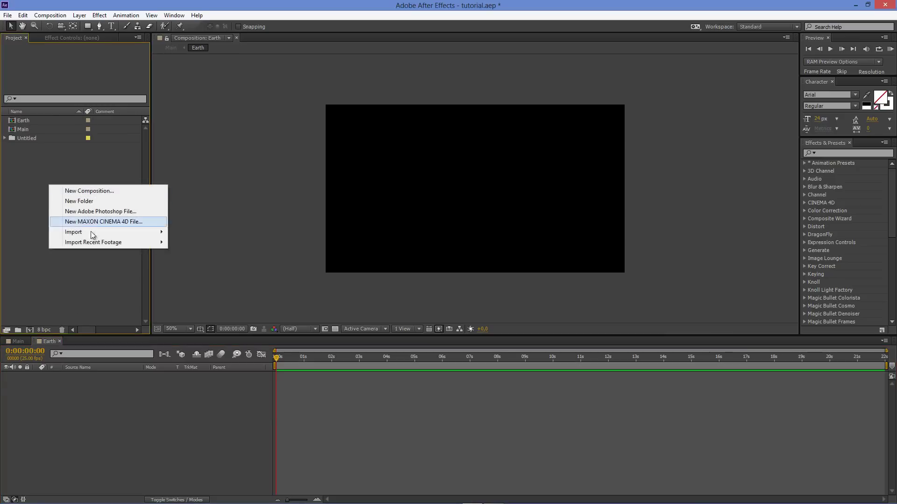
pyautogui.click(86, 203)
pyautogui.write('Images')
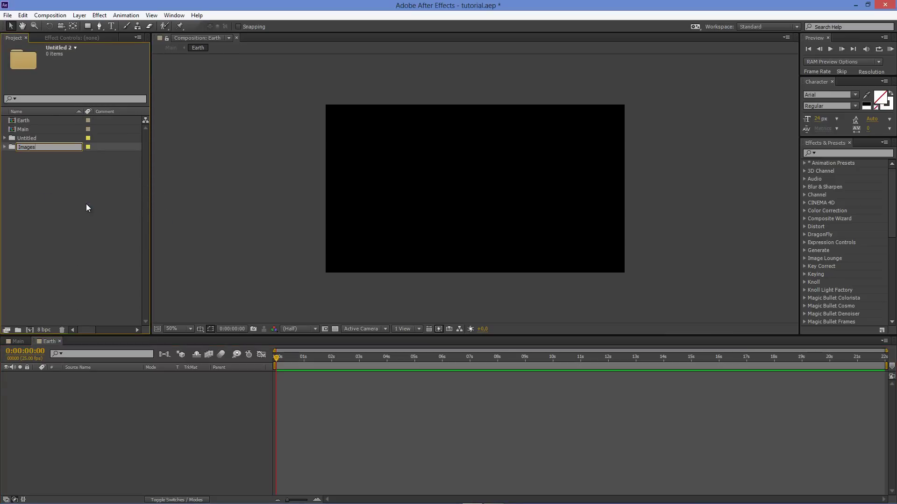
pyautogui.press('Return')
# Import 1.png through 46.png and fair_clouds_8k.jpg from the NYC Earth folder as individual footage into the Images folder.
pyautogui.click(8, 15)
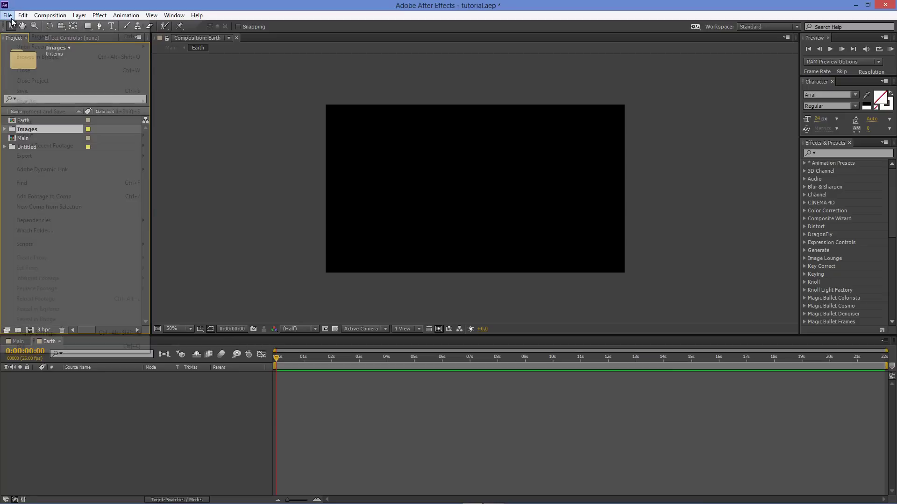
pyautogui.moveTo(124, 136)
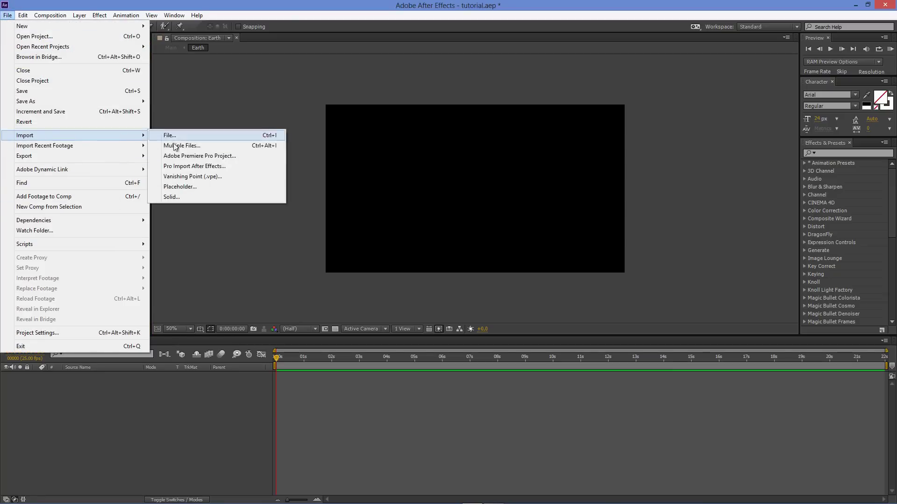
pyautogui.click(190, 147)
pyautogui.click(130, 116)
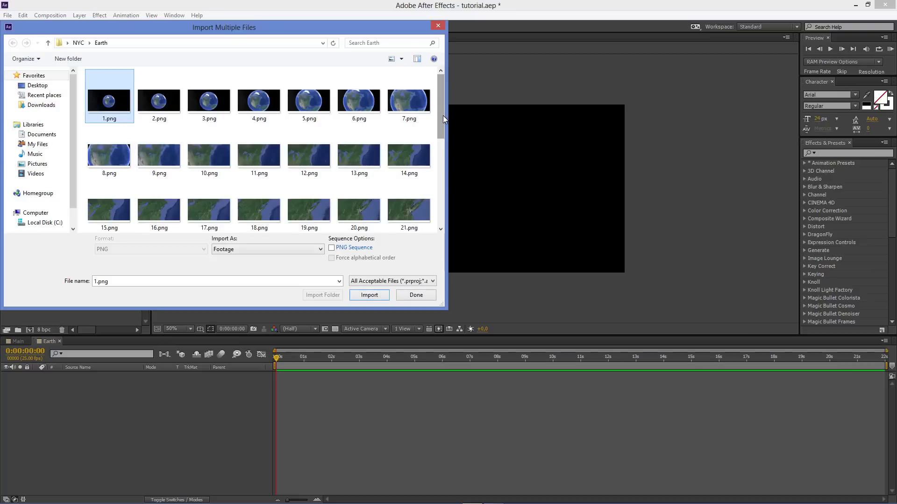
pyautogui.moveTo(442, 116); pyautogui.dragTo(441, 196)
pyautogui.keyDown('shift'); pyautogui.click(310, 208); pyautogui.keyUp('shift')
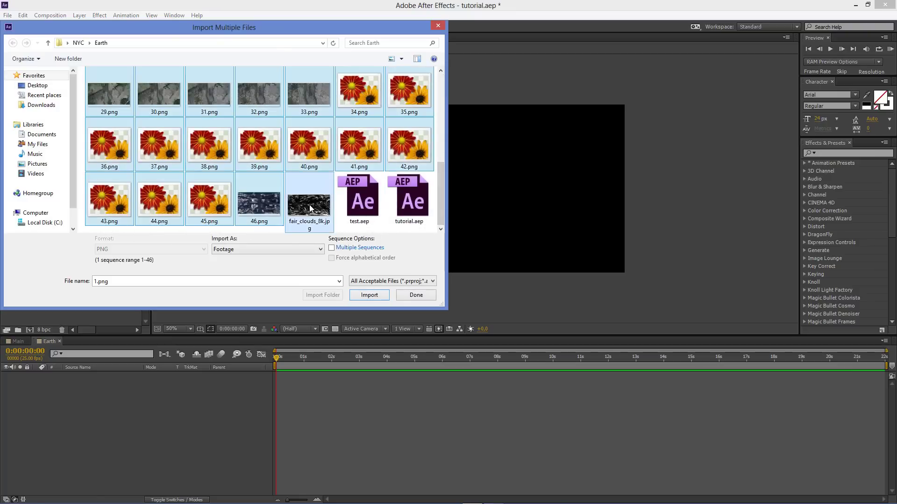
pyautogui.keyDown('ctrl'); pyautogui.click(329, 191); pyautogui.keyUp('ctrl')
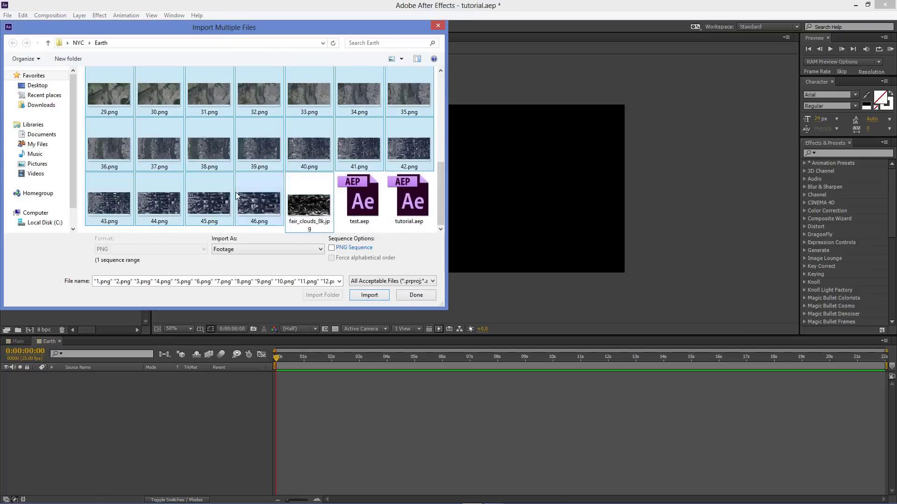
pyautogui.keyDown('ctrl'); pyautogui.click(292, 206); pyautogui.keyUp('ctrl')
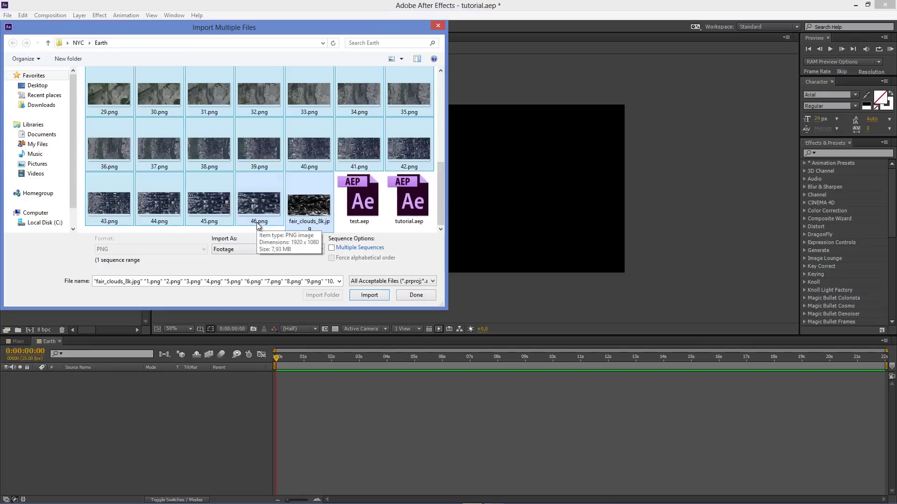
pyautogui.click(370, 296)
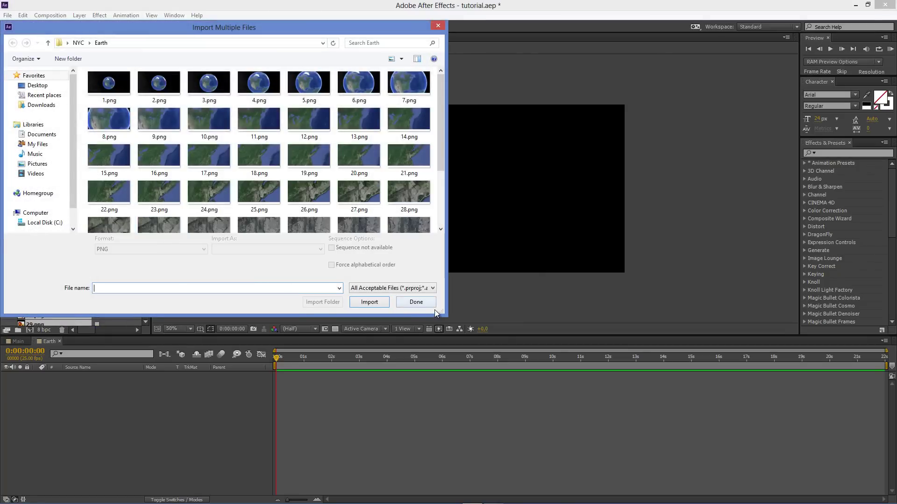
pyautogui.click(417, 302)
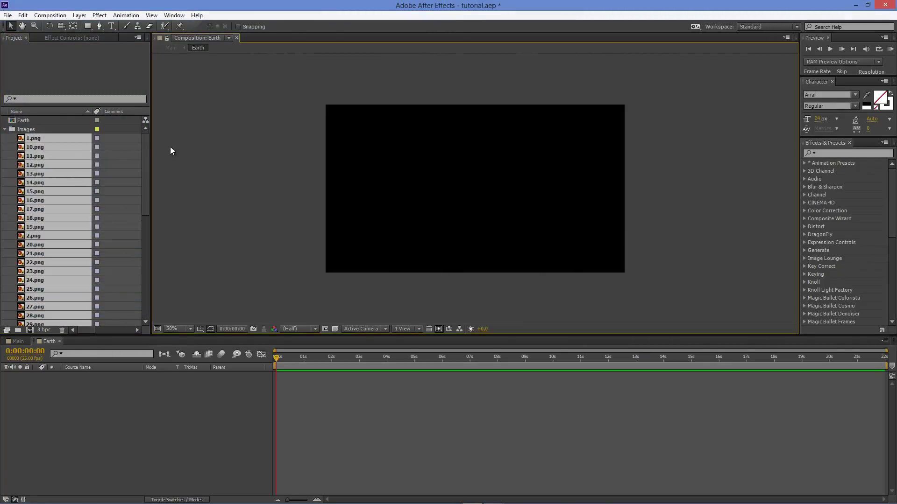
# Add PNG stills 1, 4, 6, 8, 10, 11, 16, 20, 24, 27, 30, 35, 39, 44 and 46 to the Earth timeline in ascending order.
pyautogui.click(60, 129)
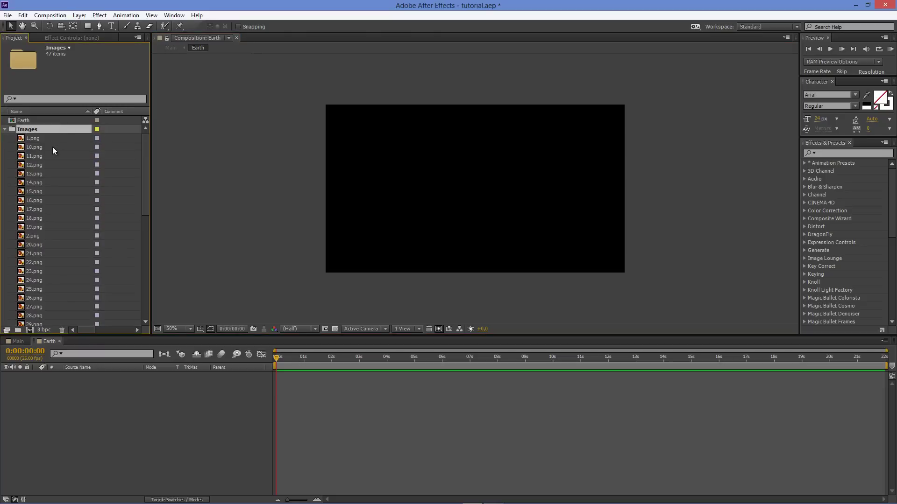
pyautogui.scroll(-2, 54, 150)
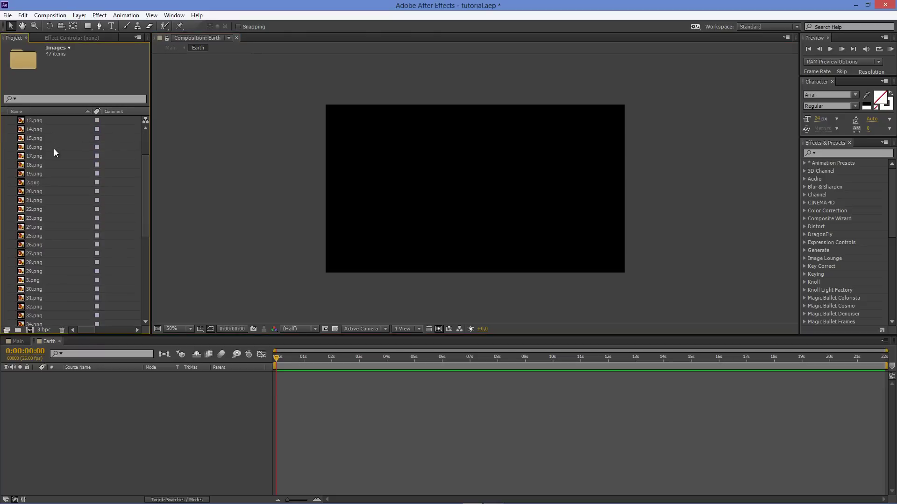
pyautogui.scroll(2, 54, 149)
pyautogui.click(43, 138)
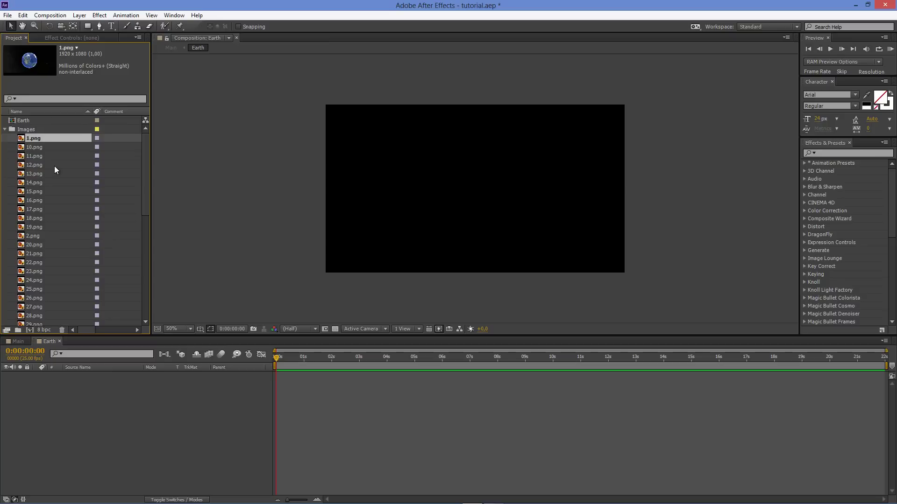
pyautogui.scroll(-5, 66, 191)
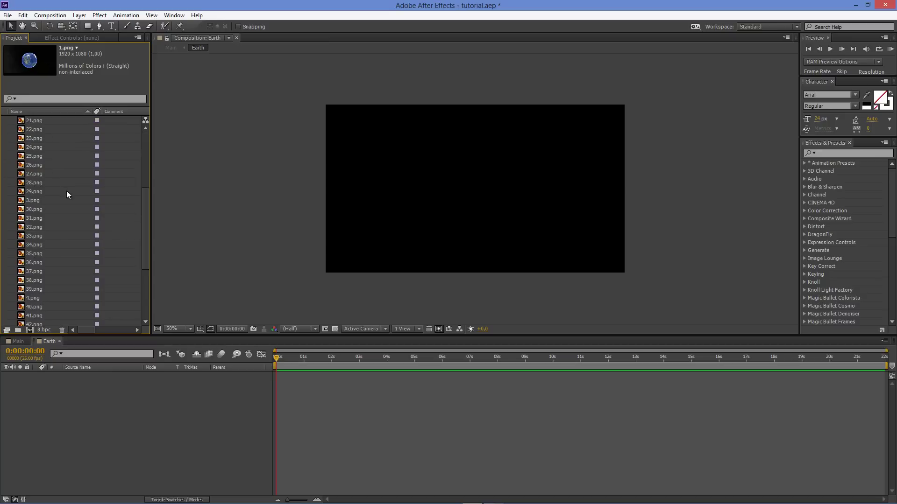
pyautogui.scroll(-3, 66, 190)
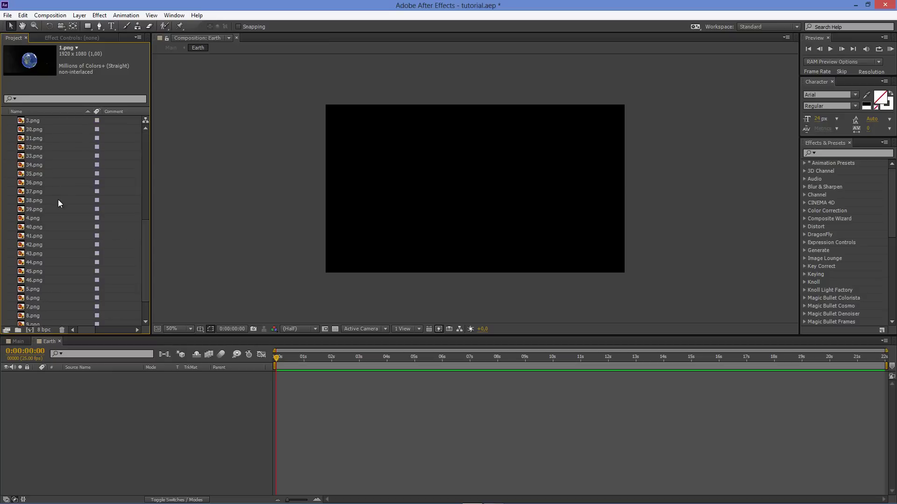
pyautogui.click(41, 218)
pyautogui.scroll(7, 40, 218)
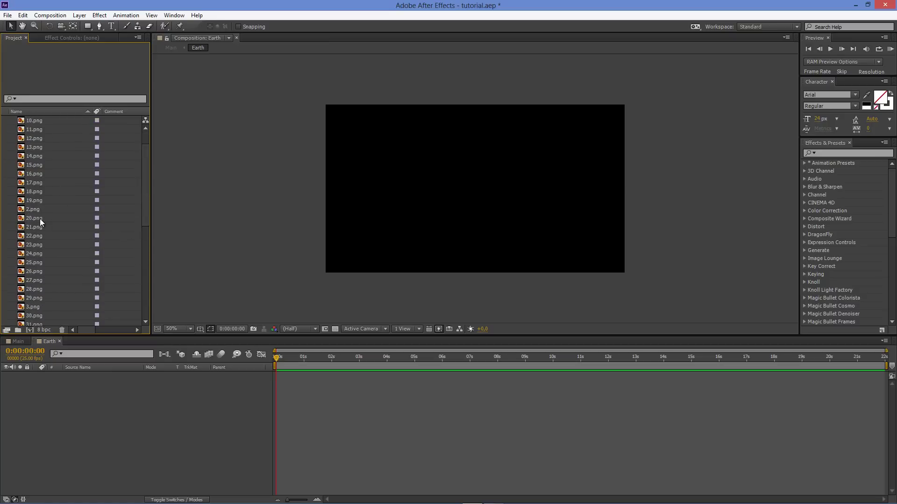
pyautogui.scroll(1, 40, 219)
pyautogui.scroll(-7, 40, 219)
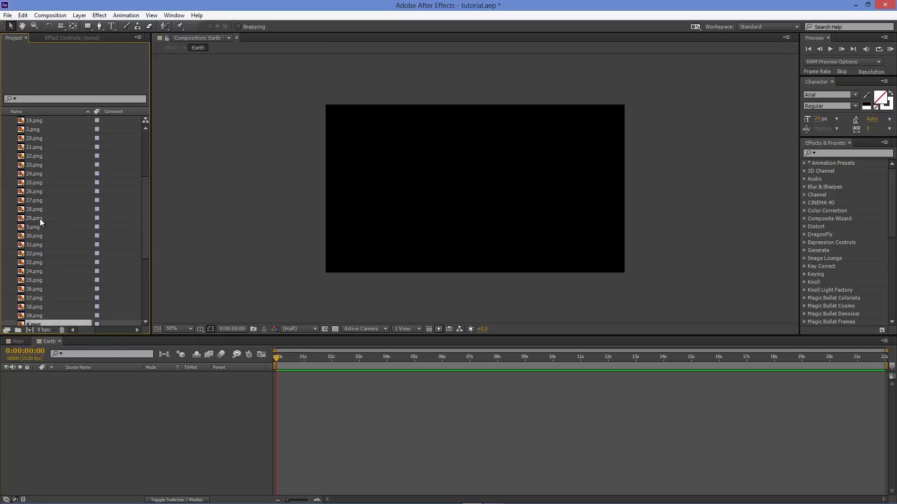
pyautogui.scroll(-1, 45, 241)
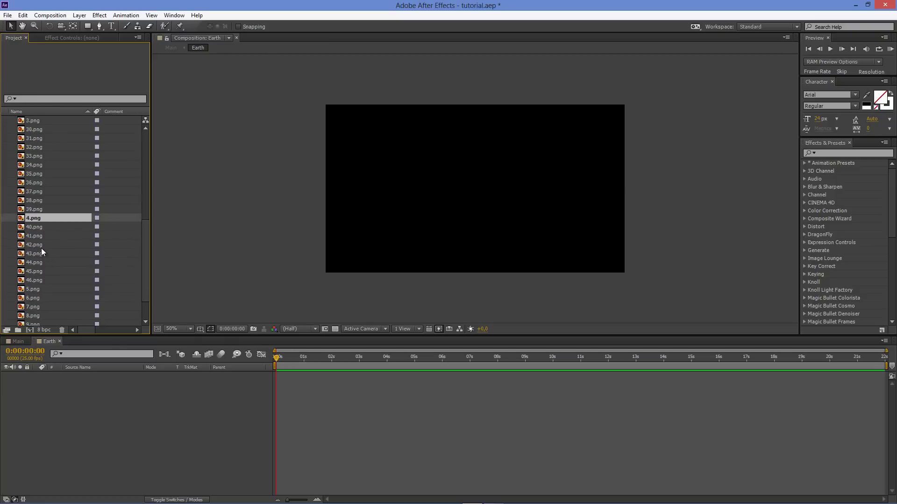
pyautogui.scroll(-1, 37, 259)
pyautogui.keyDown('ctrl'); pyautogui.click(40, 270); pyautogui.keyUp('ctrl')
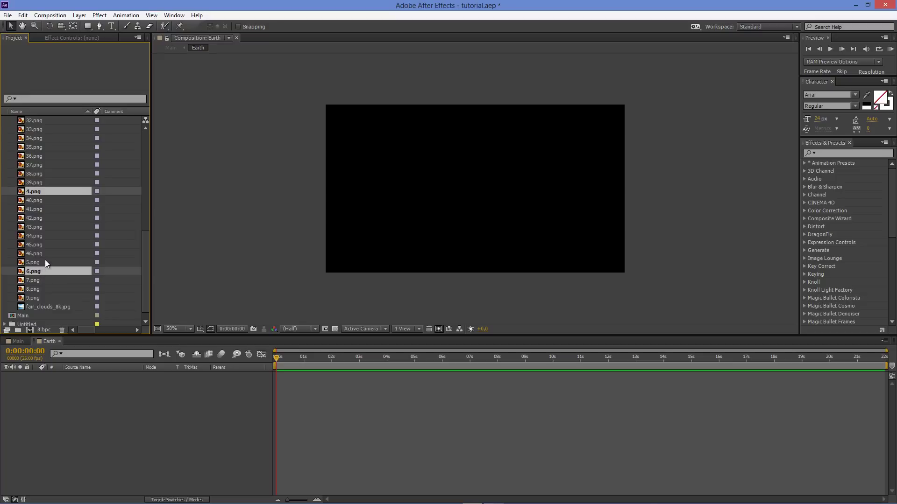
pyautogui.keyDown('ctrl'); pyautogui.click(35, 147); pyautogui.keyUp('ctrl')
pyautogui.keyDown('ctrl'); pyautogui.click(35, 182); pyautogui.keyUp('ctrl')
pyautogui.keyDown('ctrl'); pyautogui.click(35, 235); pyautogui.keyUp('ctrl')
pyautogui.keyDown('ctrl'); pyautogui.click(35, 253); pyautogui.keyUp('ctrl')
pyautogui.keyDown('ctrl'); pyautogui.click(34, 288); pyautogui.keyUp('ctrl')
pyautogui.moveTo(52, 253); pyautogui.dragTo(128, 429)
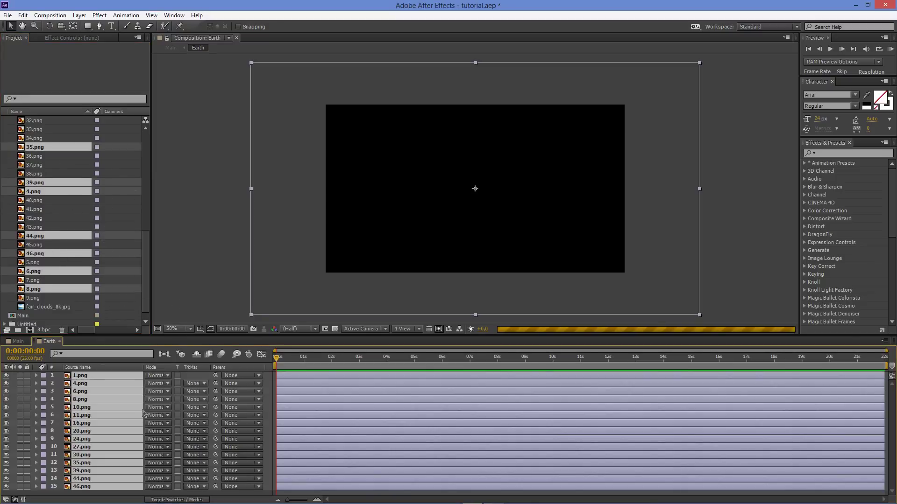
pyautogui.click(93, 499)
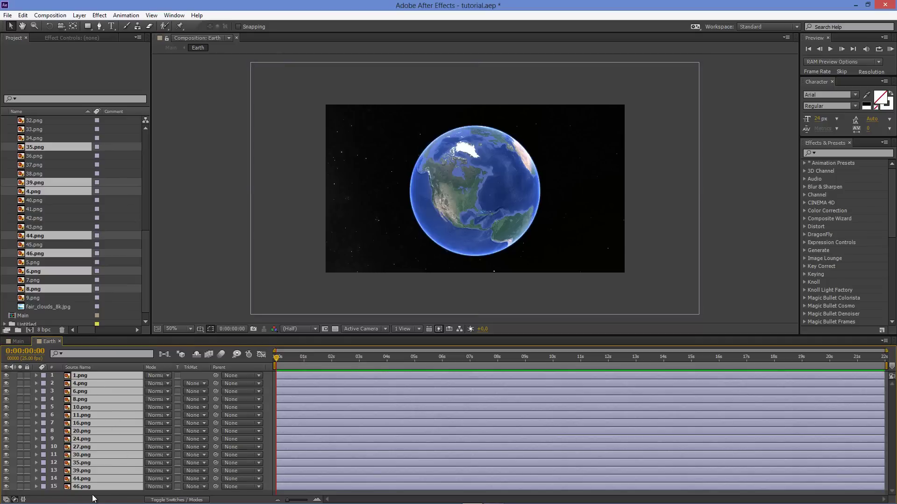
# Move the 46.png layer to the top of the Earth layer stack.
pyautogui.click(82, 376)
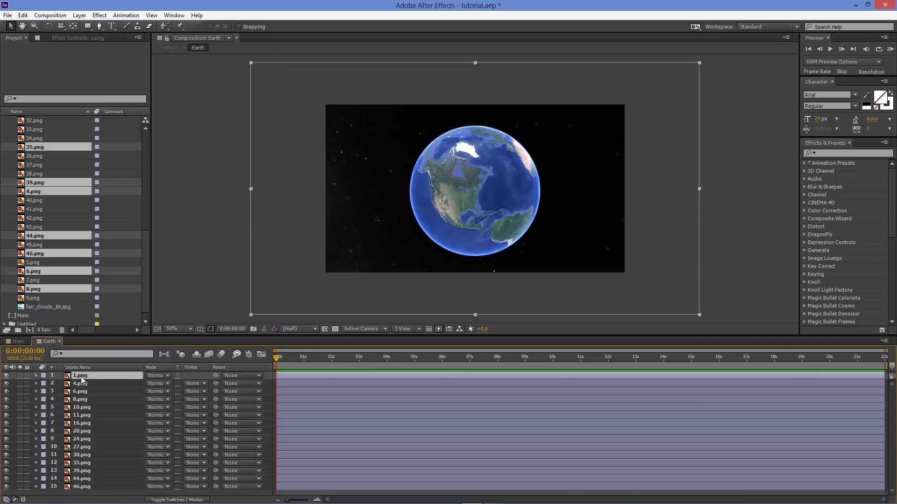
pyautogui.click(98, 488)
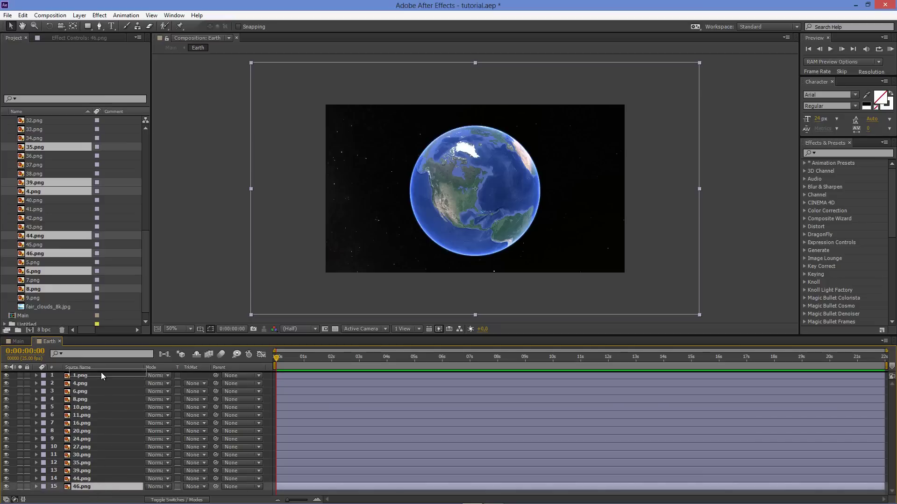
pyautogui.hotkey('ctrl', 'shift', ']')
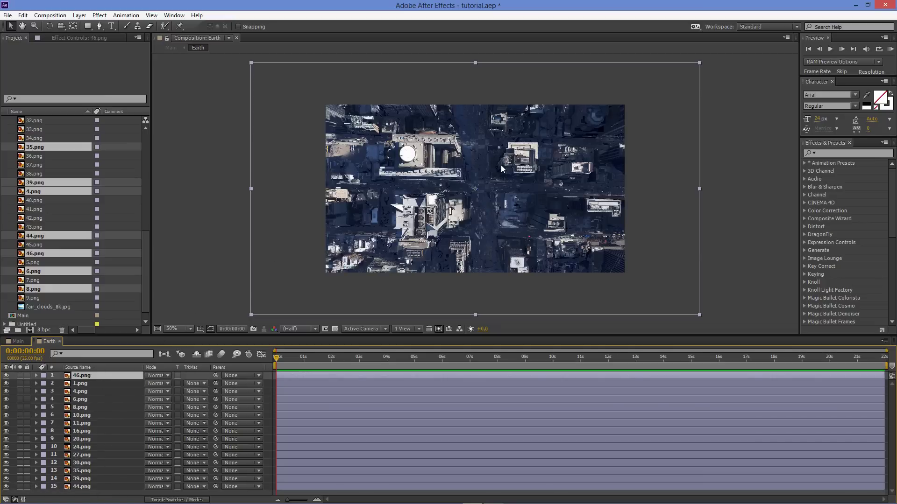
# Move the 1.png layer to the bottom of the stack and solo it briefly to check the image.
pyautogui.moveTo(86, 384); pyautogui.dragTo(101, 490)
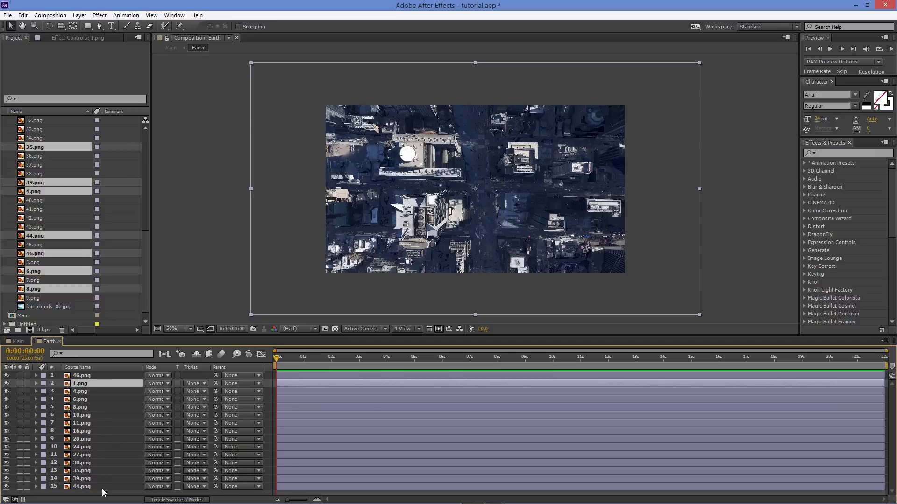
pyautogui.click(21, 487)
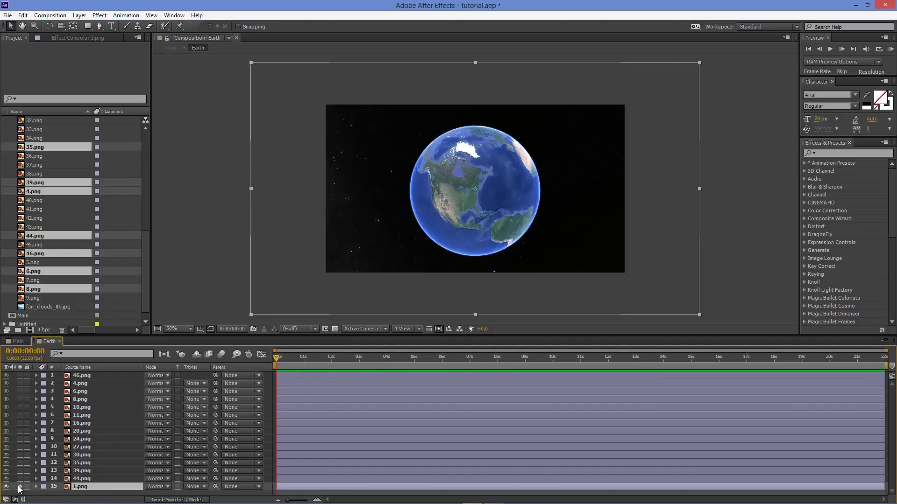
pyautogui.click(20, 487)
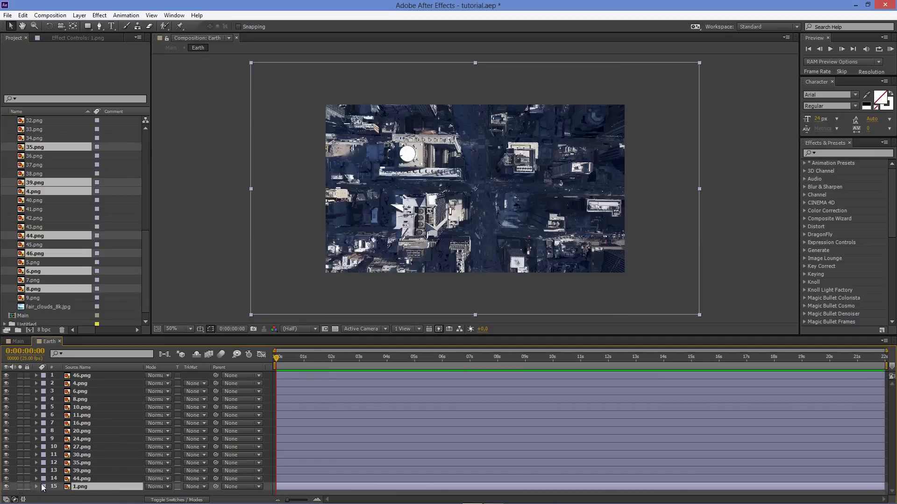
# Reorder the layers between 46.png and 1.png in the Earth timeline into descending numerical order, from 44.png down to 4.png.
pyautogui.click(111, 478)
pyautogui.moveTo(93, 480); pyautogui.dragTo(91, 383)
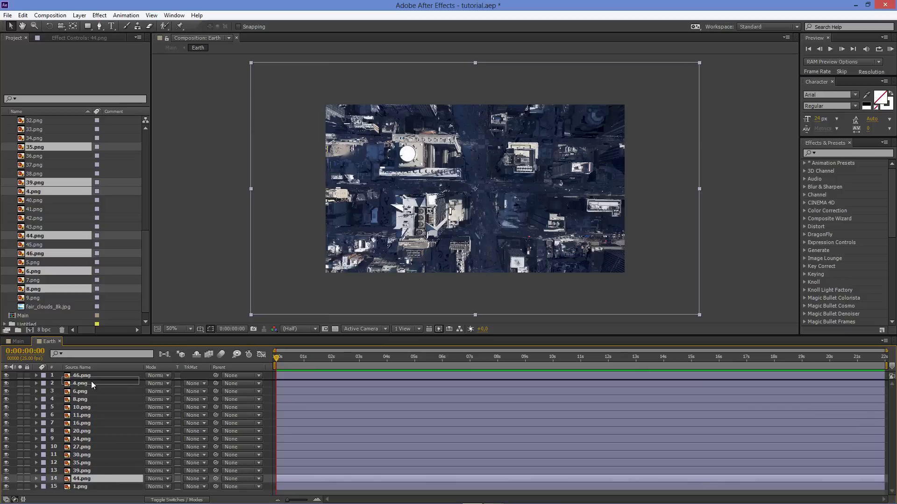
pyautogui.click(94, 478)
pyautogui.moveTo(94, 478); pyautogui.dragTo(93, 387)
pyautogui.click(90, 478)
pyautogui.moveTo(91, 478); pyautogui.dragTo(93, 422)
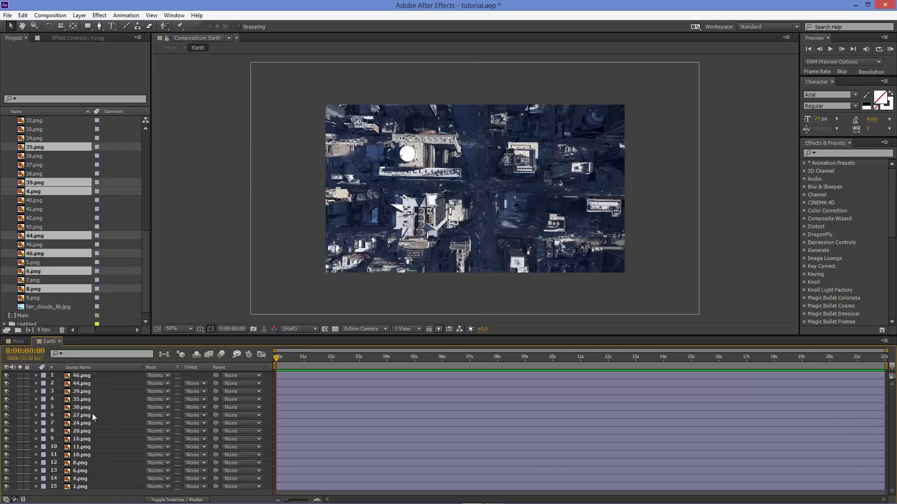
# Pre-compose the 46.png layer as "Image 1", leaving all attributes in the Earth composition.
pyautogui.click(93, 376)
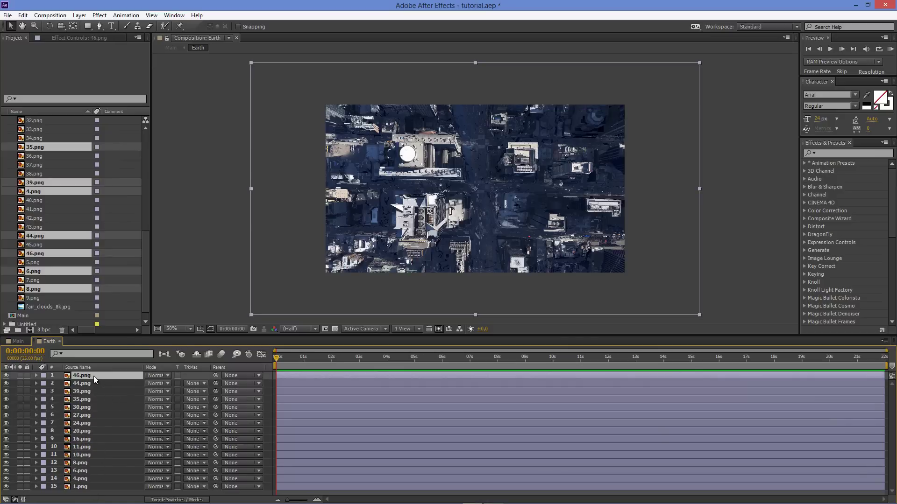
pyautogui.rightClick(92, 376)
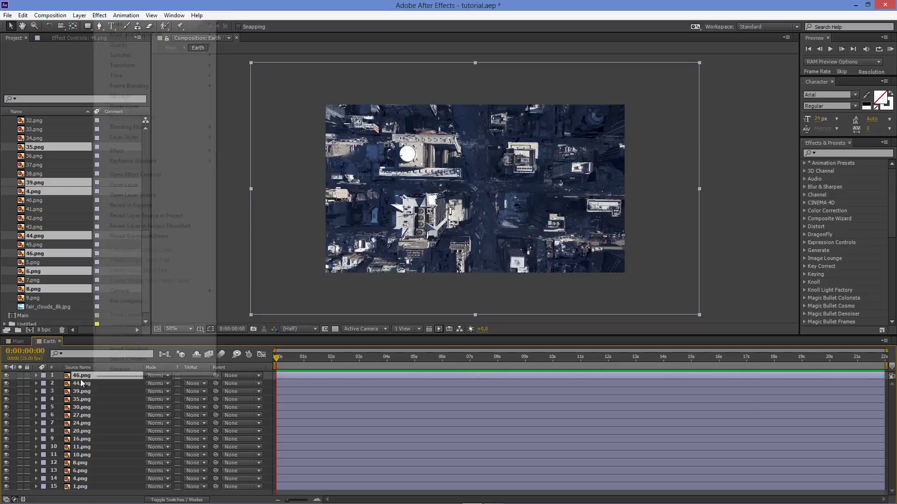
pyautogui.click(133, 300)
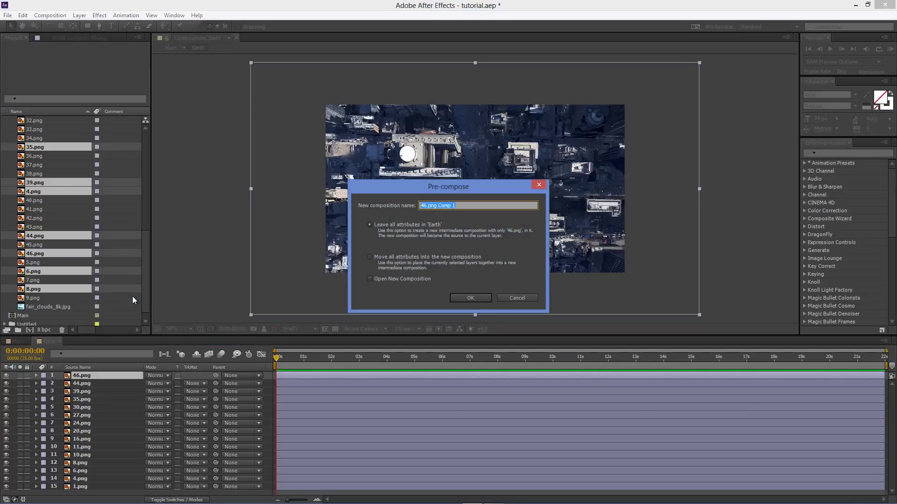
pyautogui.write('Image')
pyautogui.hotkey('ctrl', 'a')
pyautogui.press('End')
pyautogui.write('1')
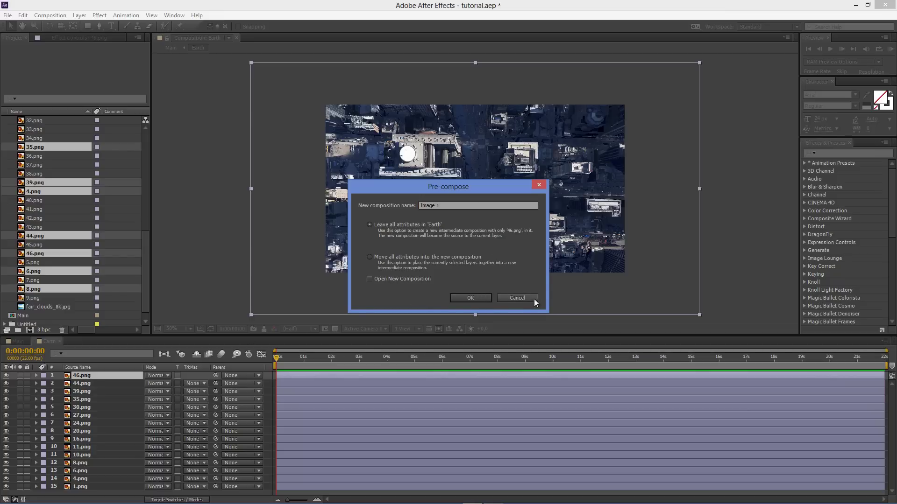
pyautogui.click(481, 299)
# Pre-compose the 44.png layer as "Image 2", leaving all attributes in the Earth composition.
pyautogui.click(81, 384)
pyautogui.rightClick(81, 384)
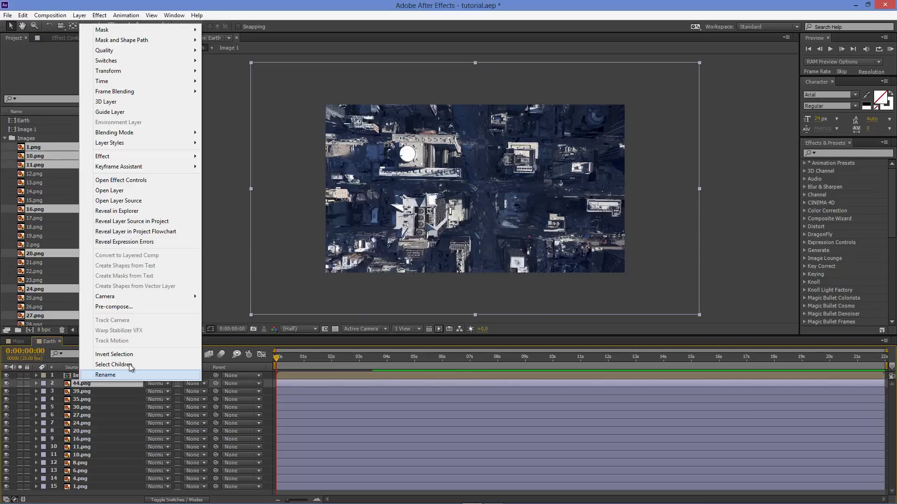
pyautogui.click(117, 307)
pyautogui.write('Image ')
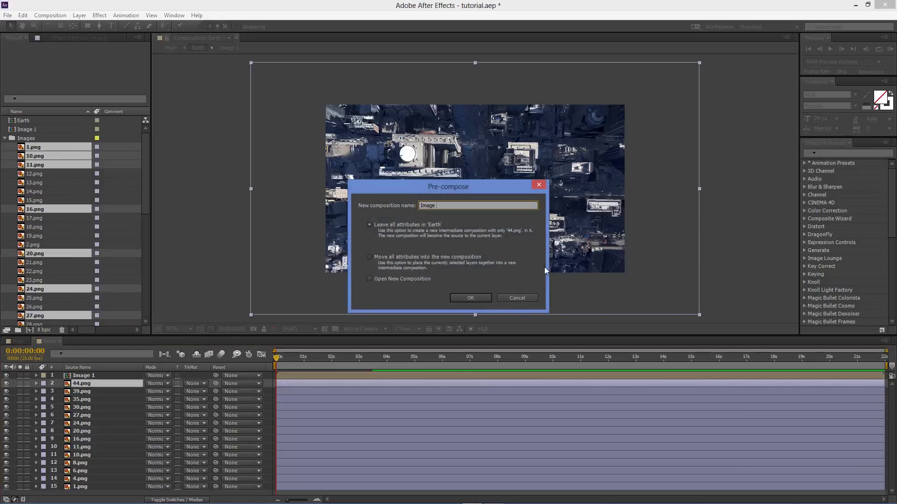
pyautogui.write('2')
pyautogui.click(466, 299)
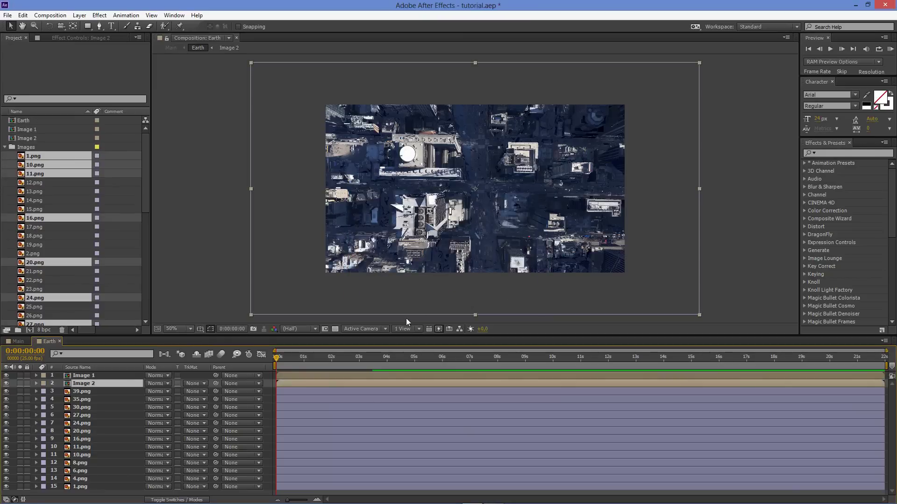
# Pre-compose the 39.png layer as "Image 3", leaving all attributes in the Earth composition.
pyautogui.rightClick(102, 392)
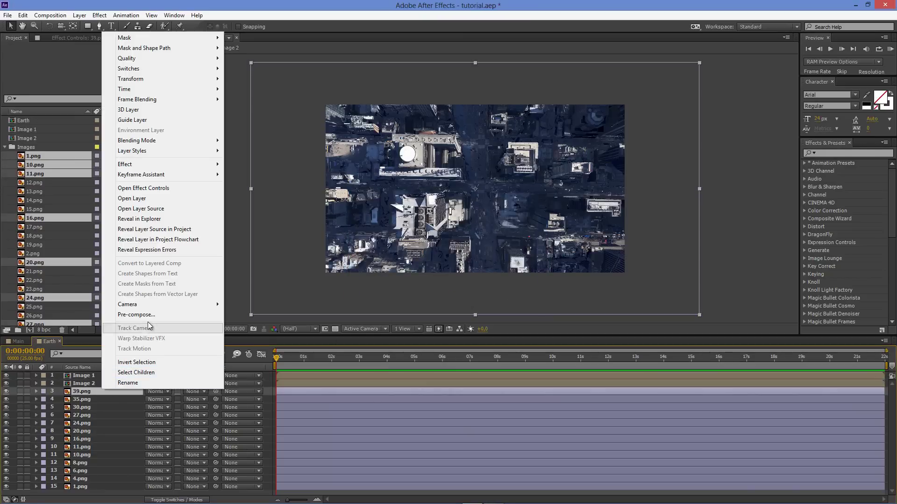
pyautogui.click(149, 319)
pyautogui.write('Image ')
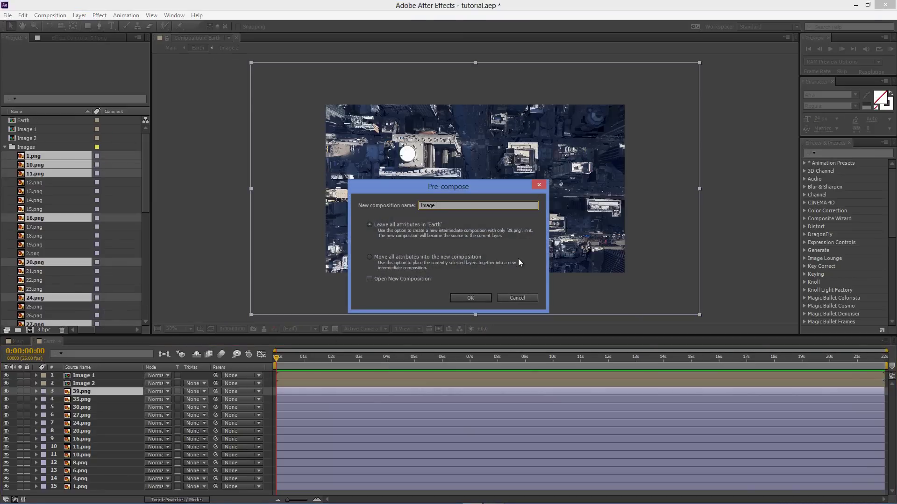
pyautogui.write('3')
pyautogui.click(468, 297)
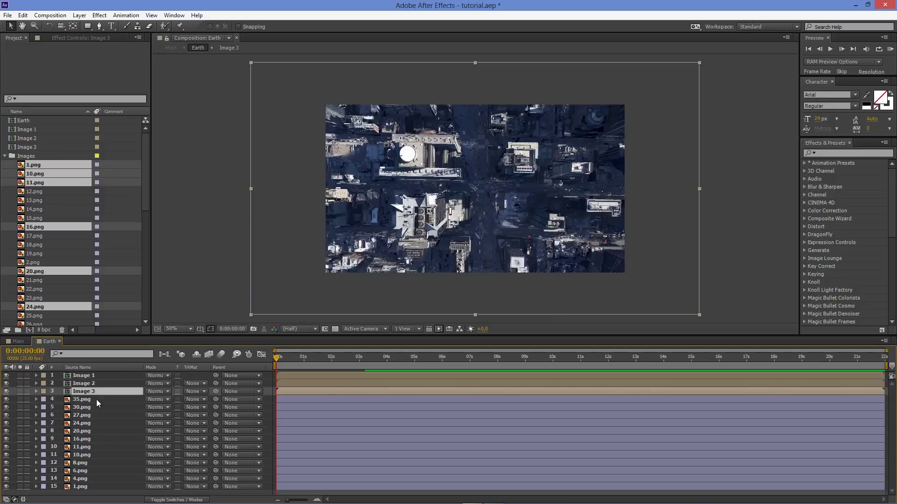
# Pre-compose the 35.png layer as "Image 4", leaving all attributes in the Earth composition.
pyautogui.click(96, 399)
pyautogui.rightClick(97, 400)
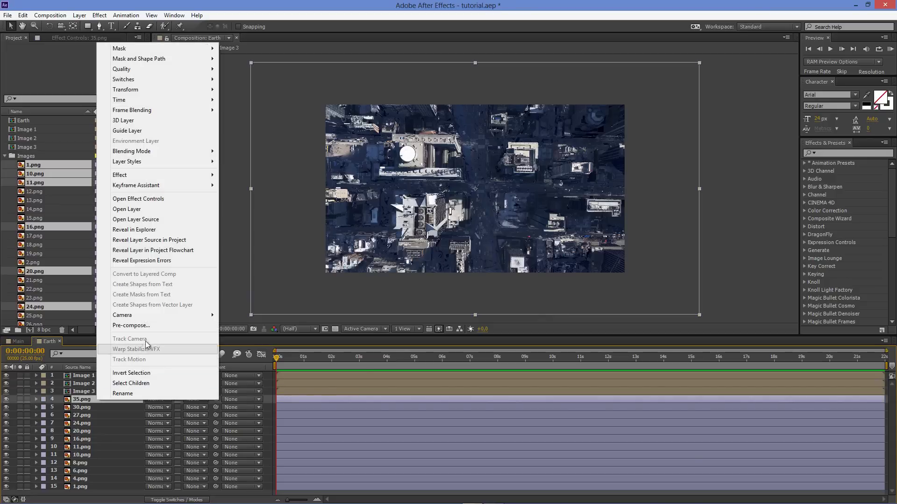
pyautogui.click(143, 327)
pyautogui.write('Image')
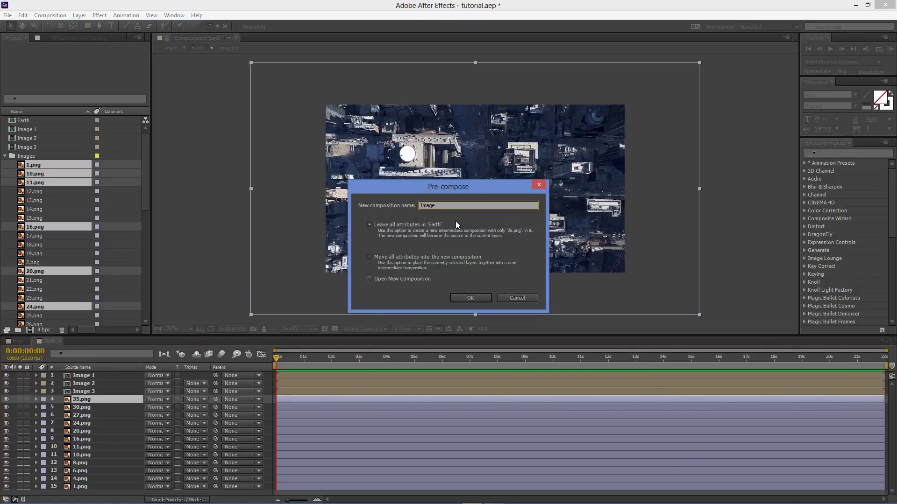
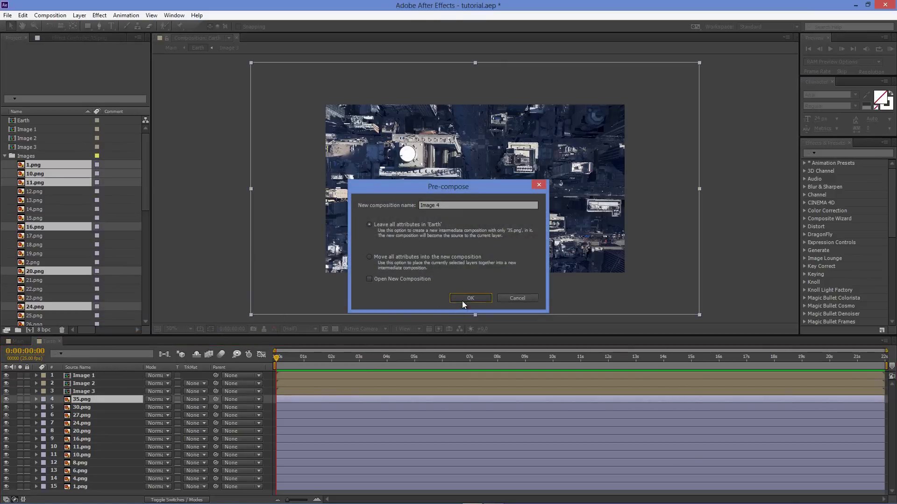
pyautogui.click(470, 298)
# Pre-compose the 30.png layer as "Image 5", leaving all attributes in the Earth composition.
pyautogui.click(90, 408)
pyautogui.rightClick(90, 408)
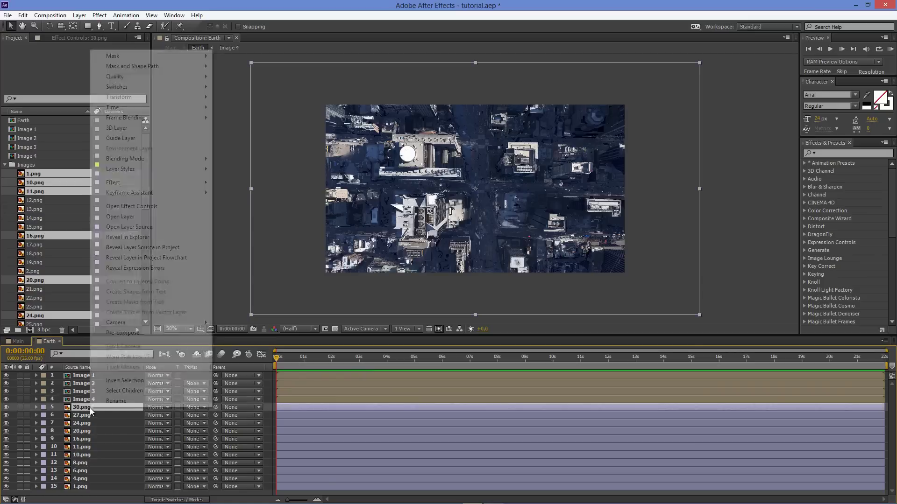
pyautogui.click(130, 333)
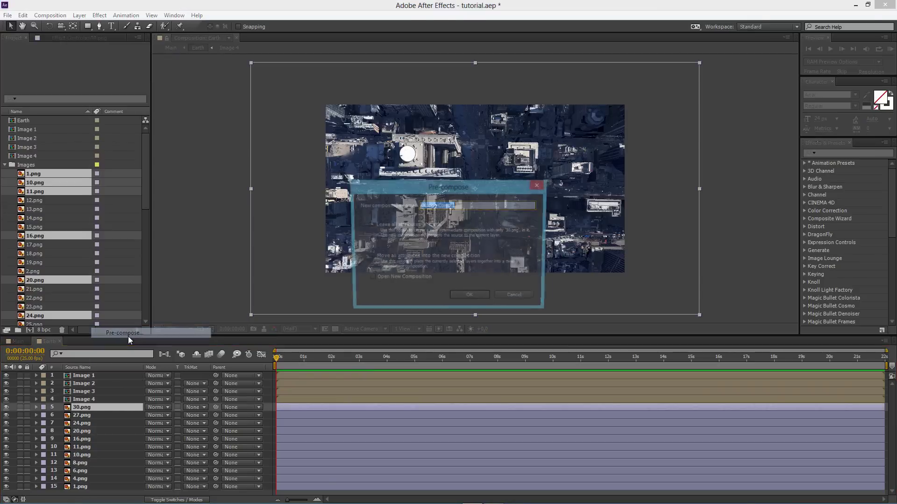
pyautogui.write('Image ')
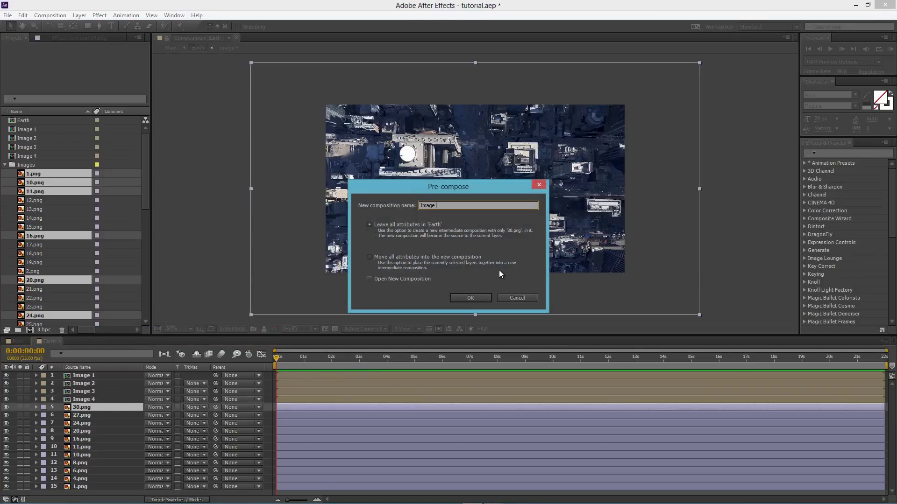
pyautogui.write('5')
pyautogui.click(480, 297)
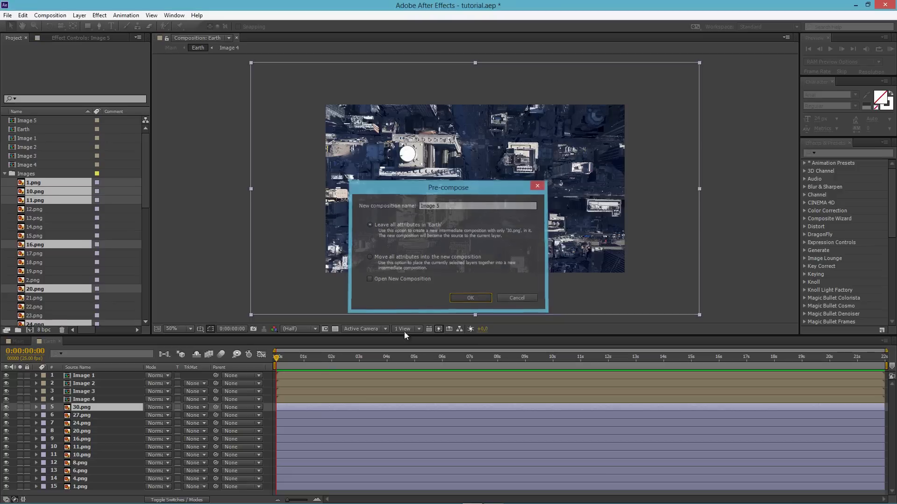
# Pre-compose the 27.png layer as "Image 6", leaving all attributes in the Earth composition.
pyautogui.click(91, 415)
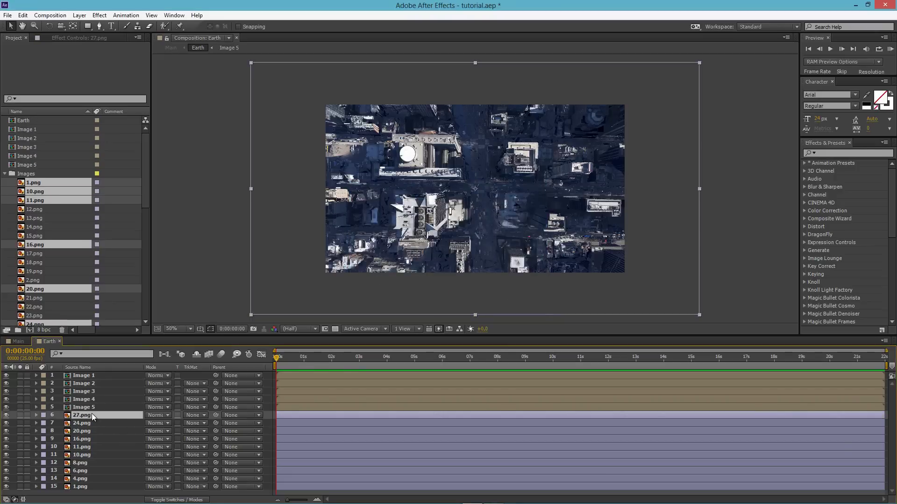
pyautogui.rightClick(92, 414)
pyautogui.click(137, 338)
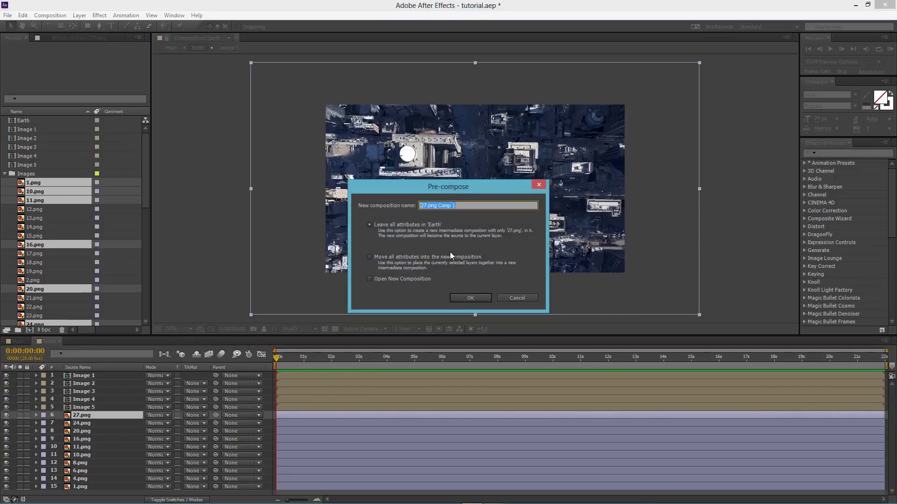
pyautogui.write('Image 6')
pyautogui.click(472, 297)
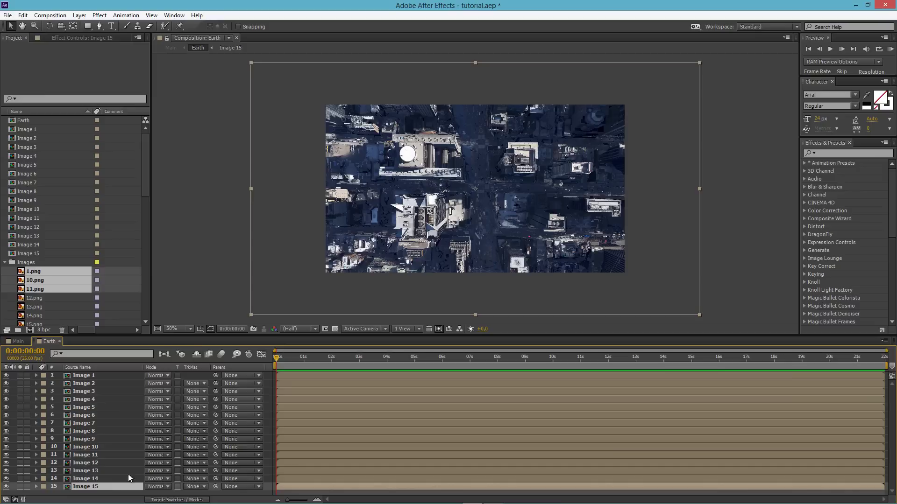
# Hide layers Image 3 through Image 15 in the Earth timeline, keeping only Image 1 and Image 2 visible.
pyautogui.click(97, 375)
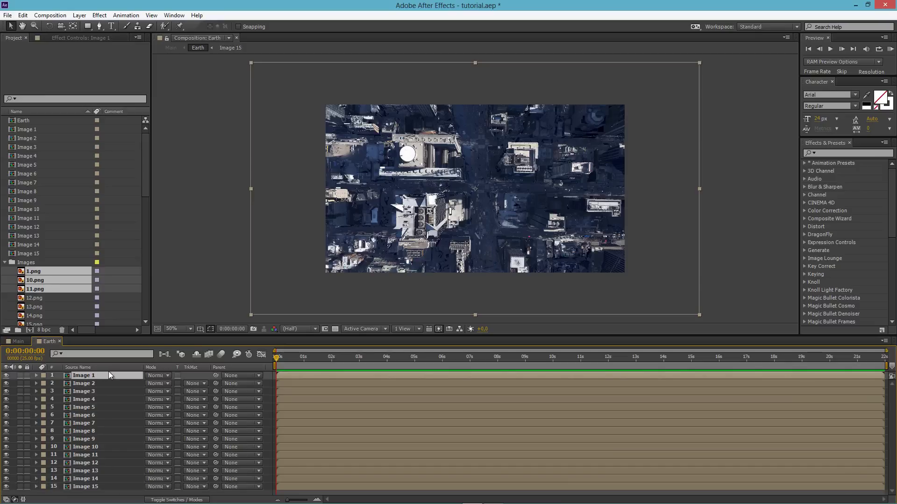
pyautogui.click(86, 385)
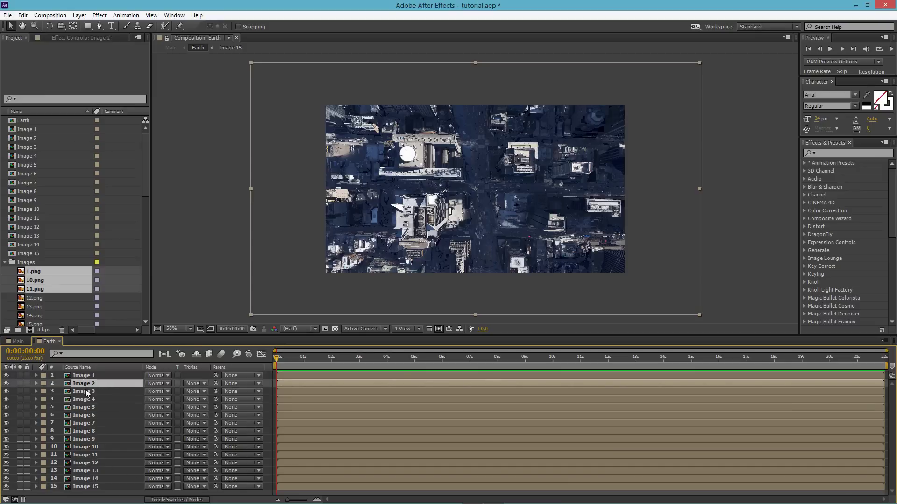
pyautogui.click(91, 393)
pyautogui.keyDown('shift'); pyautogui.click(98, 486); pyautogui.keyUp('shift')
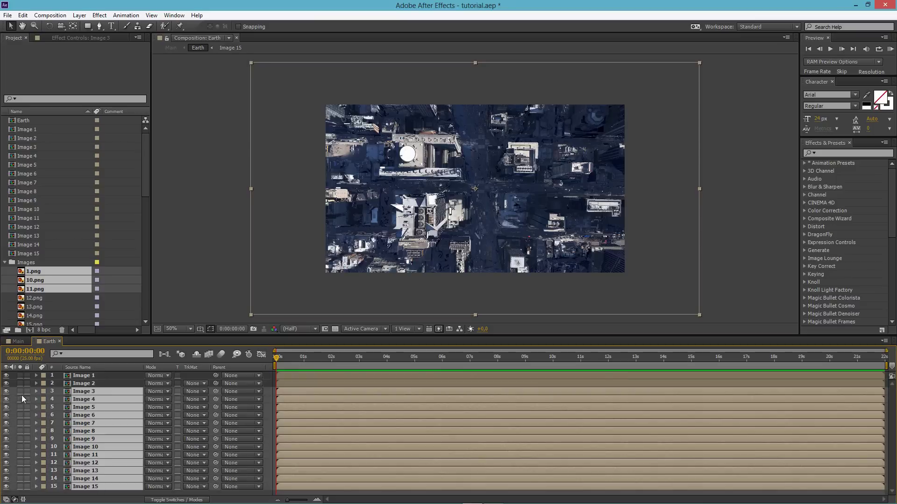
# Lower the Image 1 layer's opacity to about 50% so that Image 2 shows through it.
pyautogui.click(76, 377)
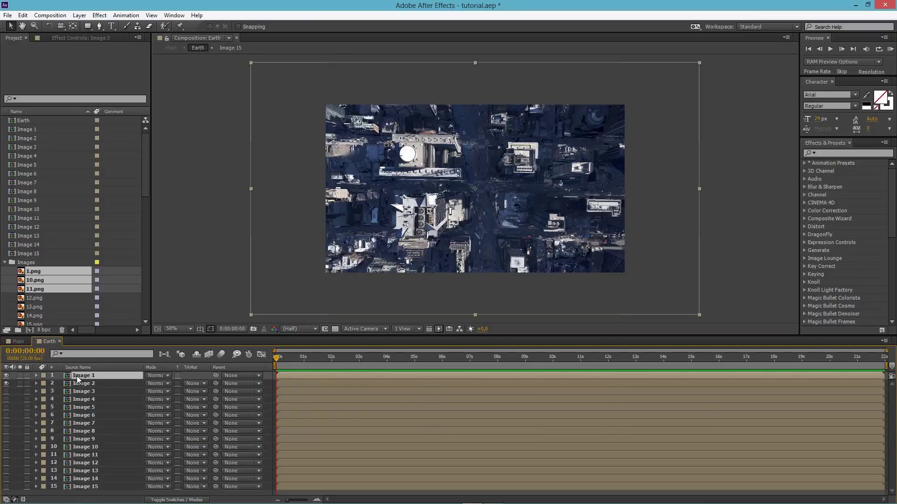
pyautogui.click(36, 376)
pyautogui.click(45, 384)
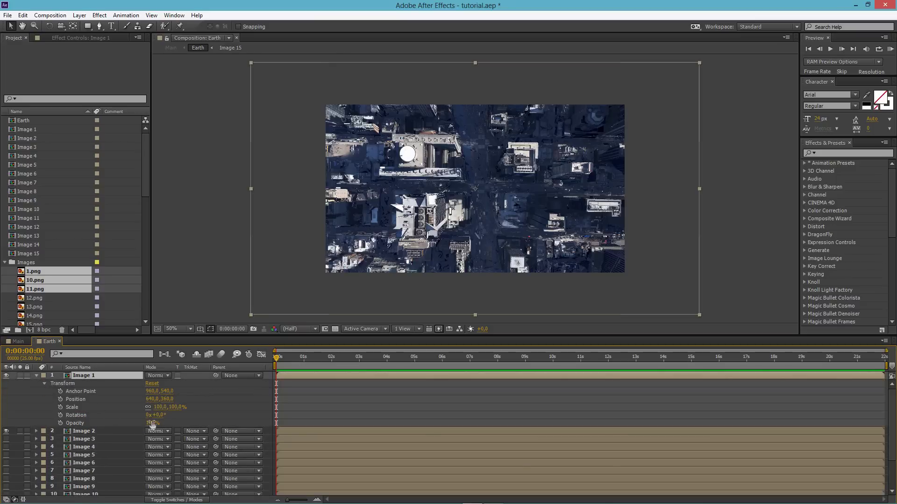
pyautogui.moveTo(152, 424); pyautogui.dragTo(126, 423)
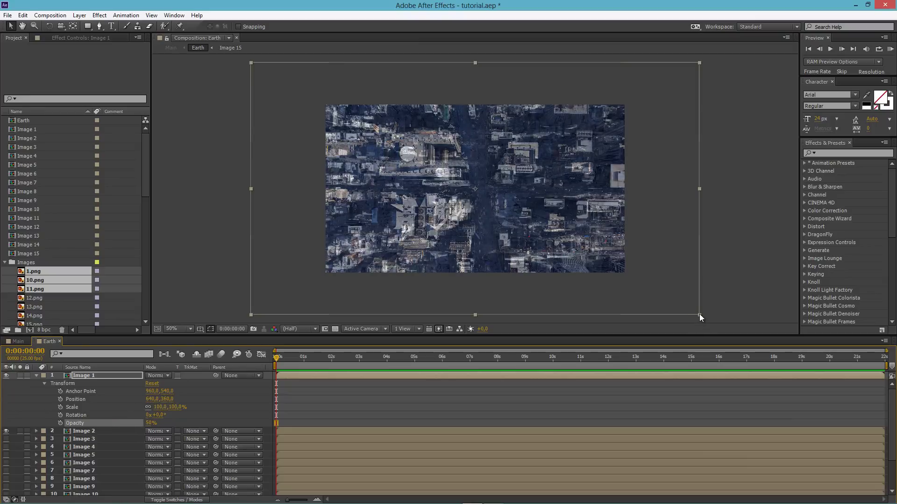
# Scale Image 1 down proportionally to about 57.9% and position it at about 658, 378 to match the buildings in Image 2.
pyautogui.keyDown('shift'); pyautogui.moveTo(699, 314); pyautogui.dragTo(602, 254); pyautogui.keyUp('shift')
pyautogui.moveTo(525, 207); pyautogui.dragTo(525, 210)
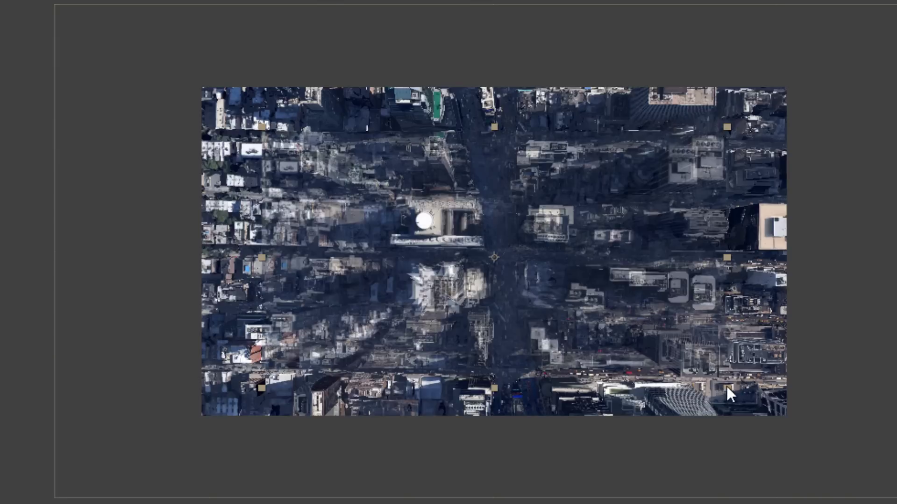
pyautogui.moveTo(727, 388); pyautogui.dragTo(759, 406)
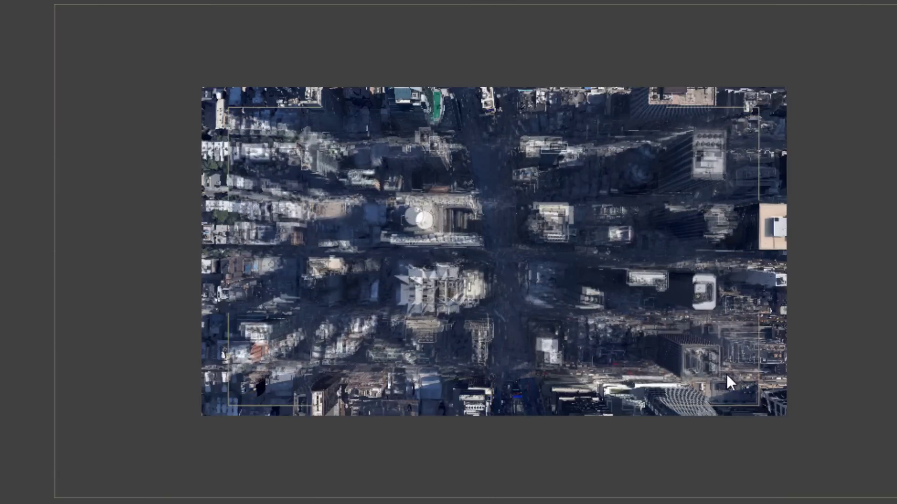
pyautogui.click(756, 403)
pyautogui.press('space')
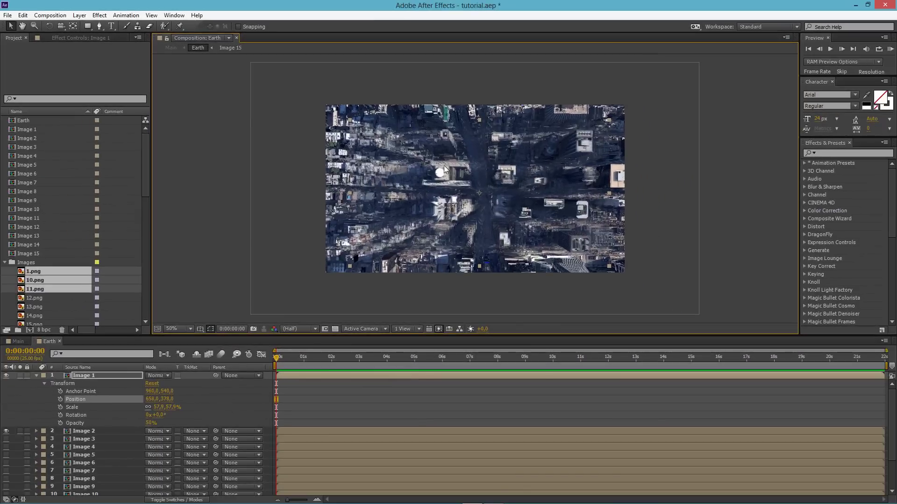
# Set the Image 1 layer's opacity back to 100% and collapse its properties.
pyautogui.click(151, 423)
pyautogui.write('100')
pyautogui.press('Return')
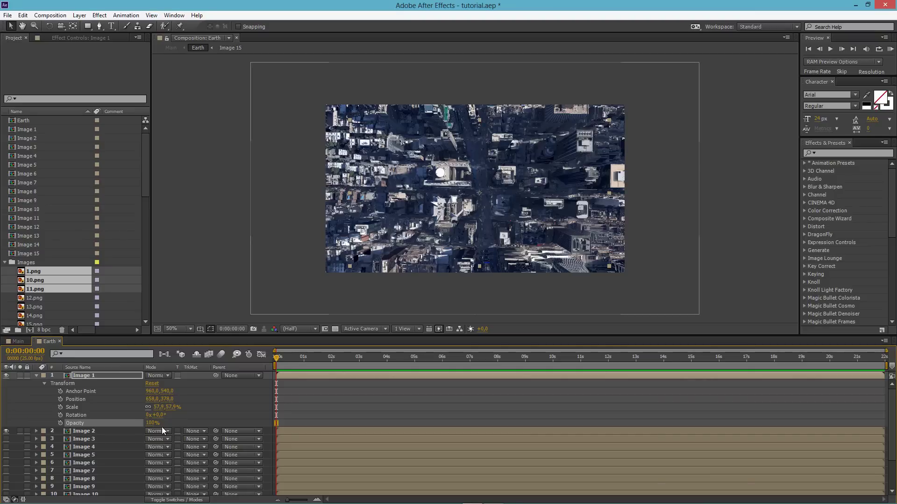
pyautogui.click(36, 375)
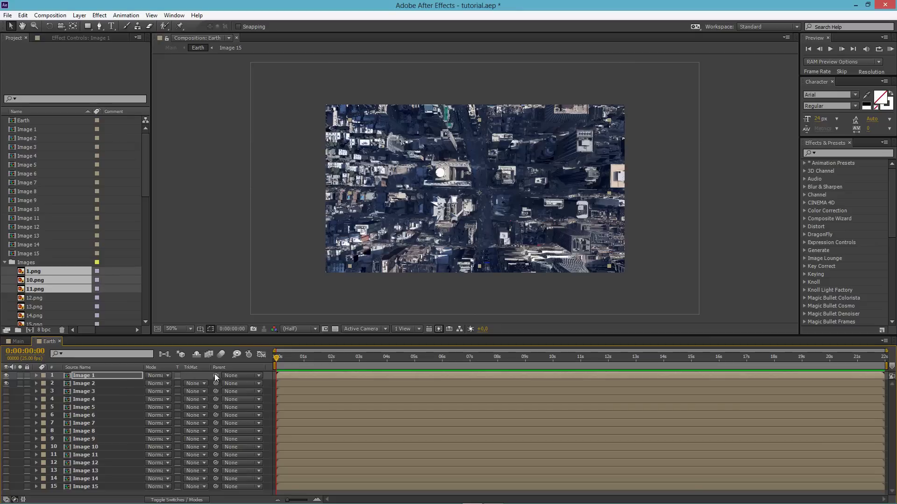
# Parent the Image 1 layer to Image 2, expand Image 2's properties and hide Image 1.
pyautogui.moveTo(210, 377); pyautogui.dragTo(66, 380)
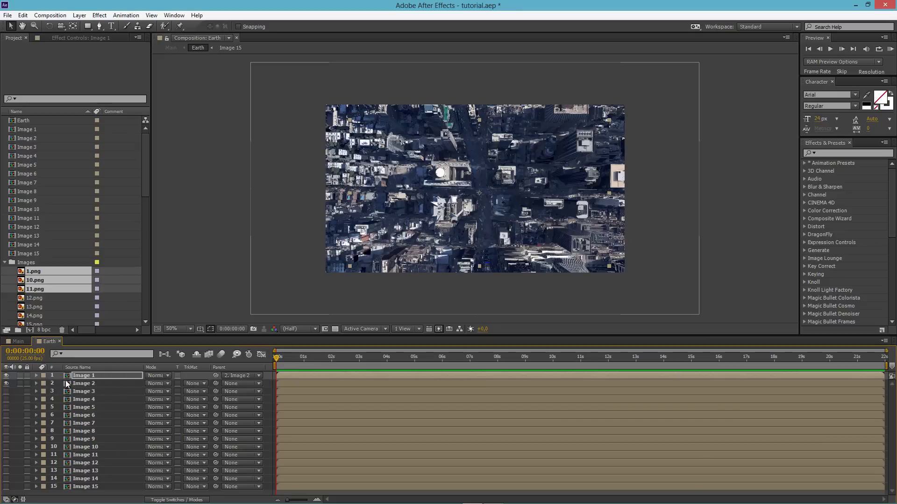
pyautogui.click(36, 383)
pyautogui.click(6, 376)
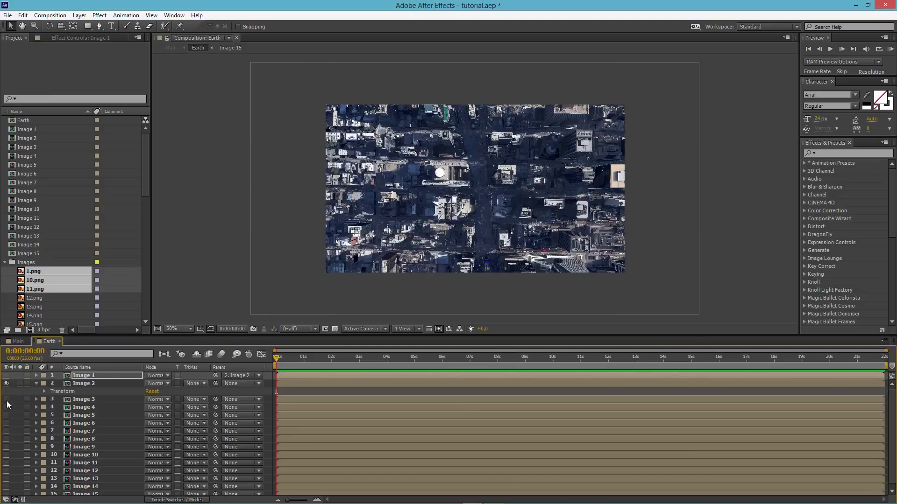
# Show Image 3, expand the properties of Image 2 and Image 3, and lower Image 2's opacity to about 48%.
pyautogui.click(6, 399)
pyautogui.click(36, 399)
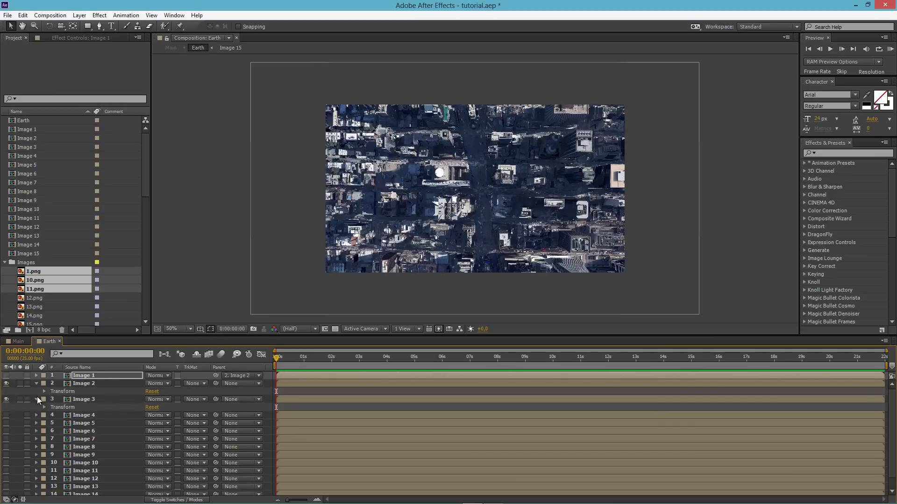
pyautogui.click(44, 392)
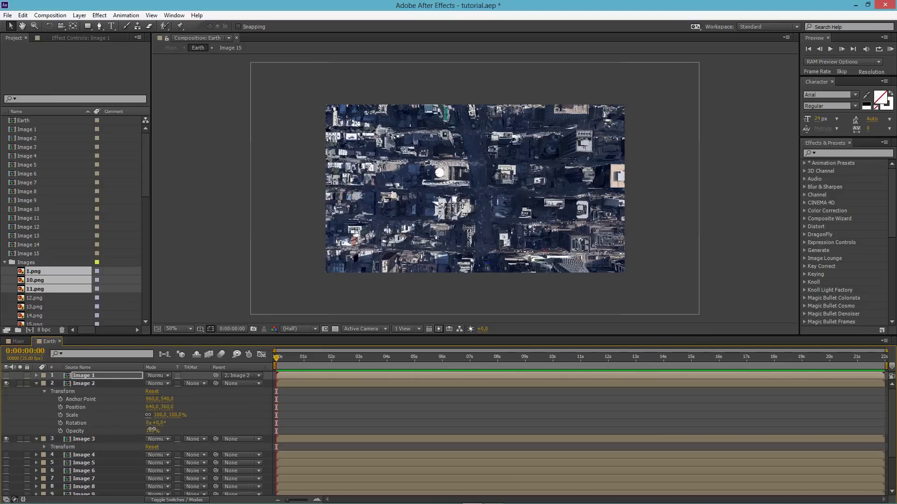
pyautogui.moveTo(152, 429); pyautogui.dragTo(127, 430)
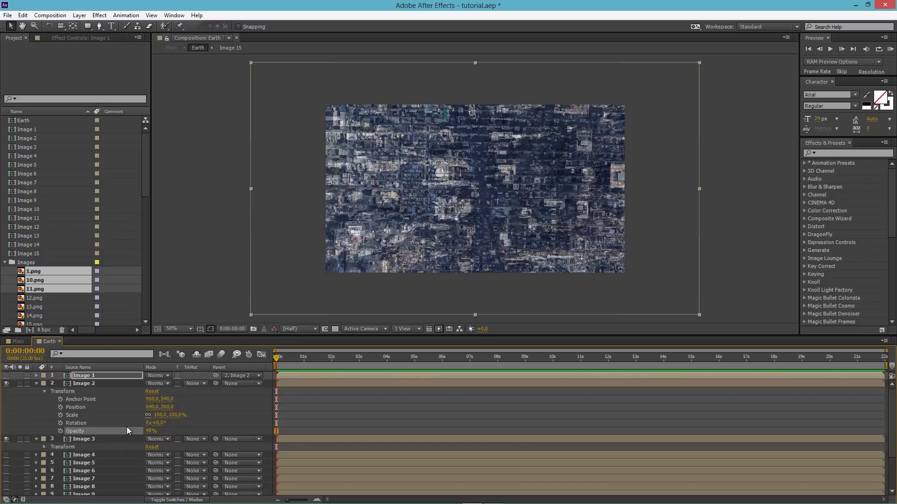
# Scale Image 2 down proportionally to about 20.5% and move it to about 658, 362.5 to roughly match Image 3.
pyautogui.click(100, 386)
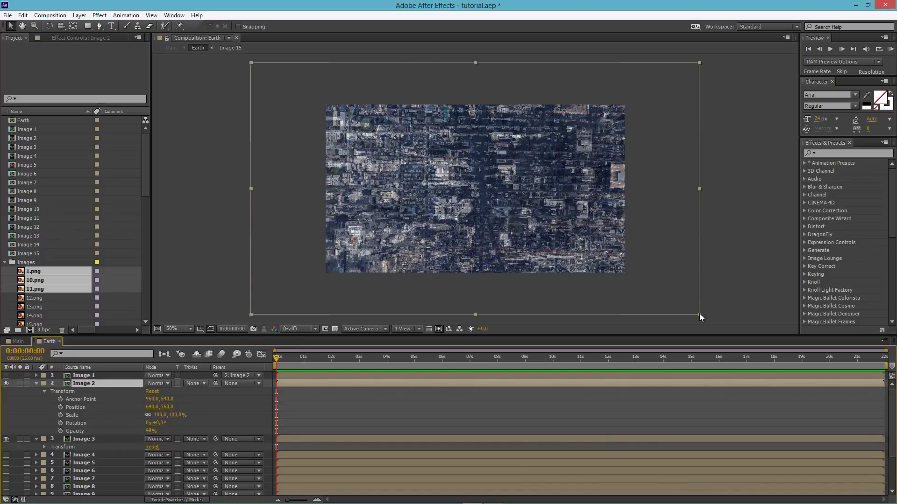
pyautogui.keyDown('shift'); pyautogui.moveTo(698, 314); pyautogui.dragTo(561, 246); pyautogui.keyUp('shift')
pyautogui.press('/')
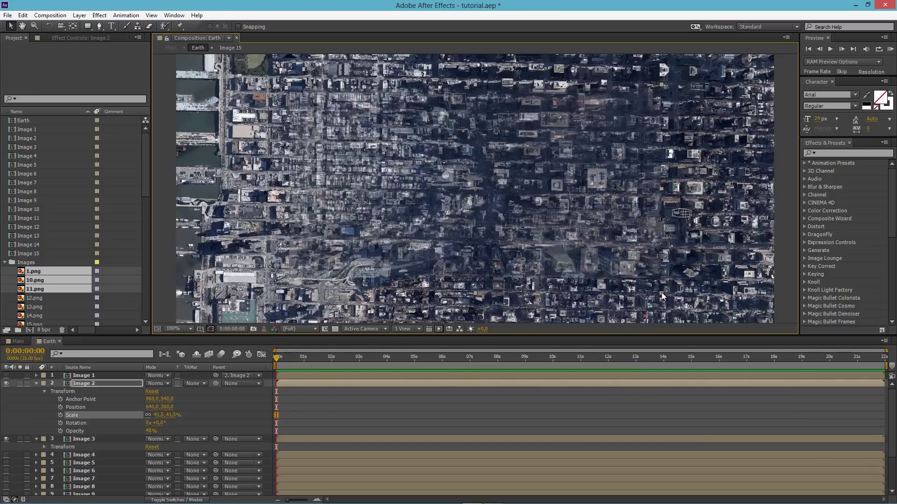
pyautogui.keyDown('shift'); pyautogui.moveTo(660, 292); pyautogui.dragTo(567, 254); pyautogui.keyUp('shift')
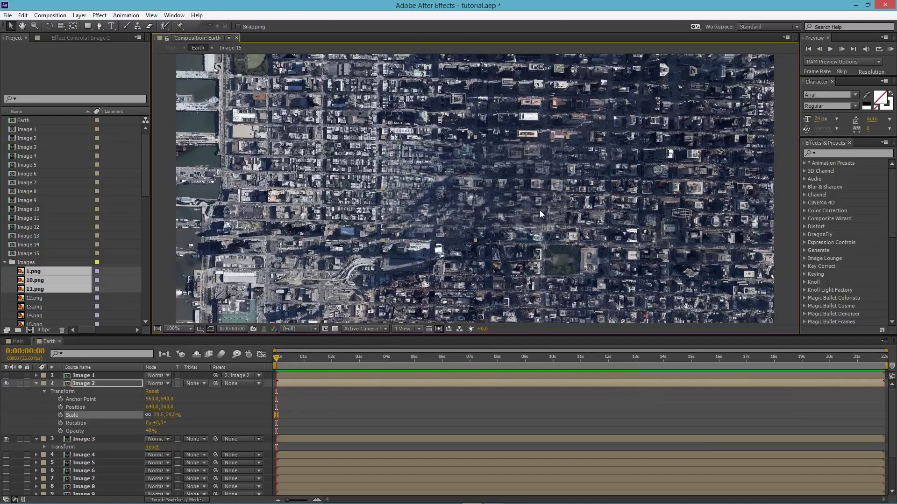
pyautogui.press('.')
pyautogui.moveTo(510, 215); pyautogui.dragTo(517, 212)
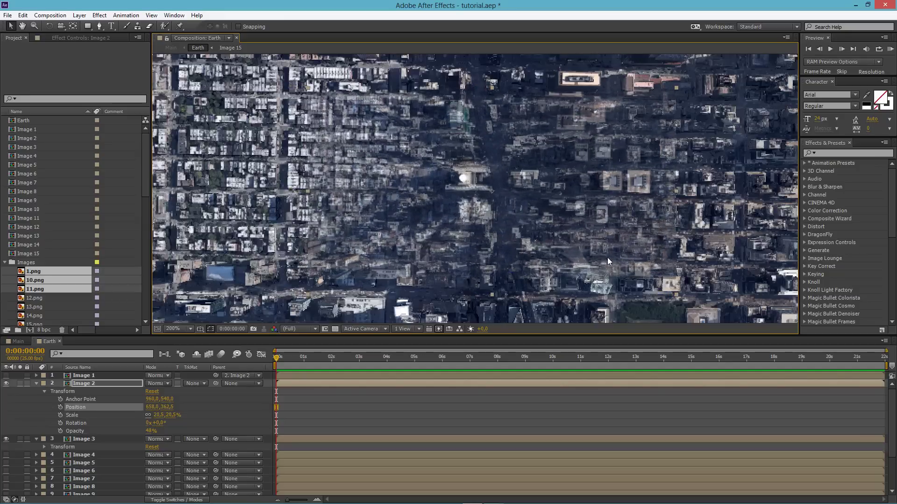
# Refine Image 2's alignment over Image 3 with a scale of about 24% and a position of about 664.5, 364.5.
pyautogui.keyDown('shift'); pyautogui.moveTo(677, 295); pyautogui.dragTo(679, 296); pyautogui.keyUp('shift')
pyautogui.moveTo(595, 228); pyautogui.dragTo(593, 228)
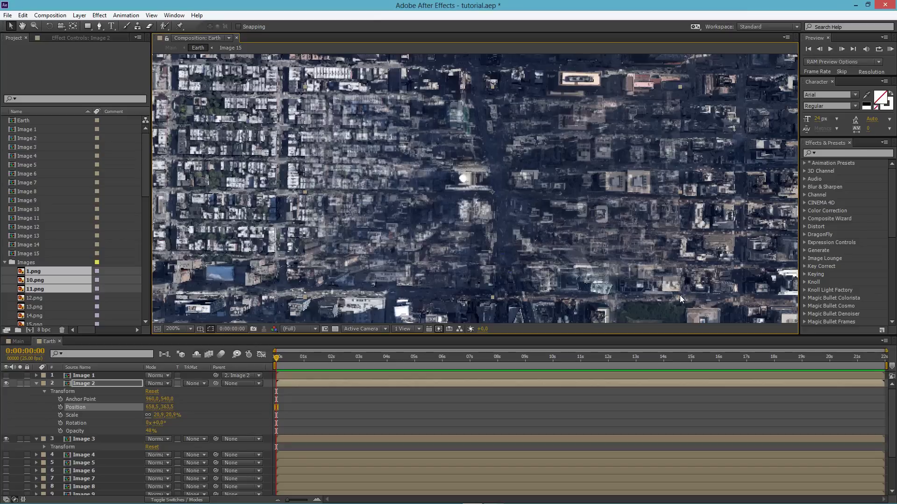
pyautogui.keyDown('shift'); pyautogui.moveTo(681, 297); pyautogui.dragTo(636, 257); pyautogui.keyUp('shift')
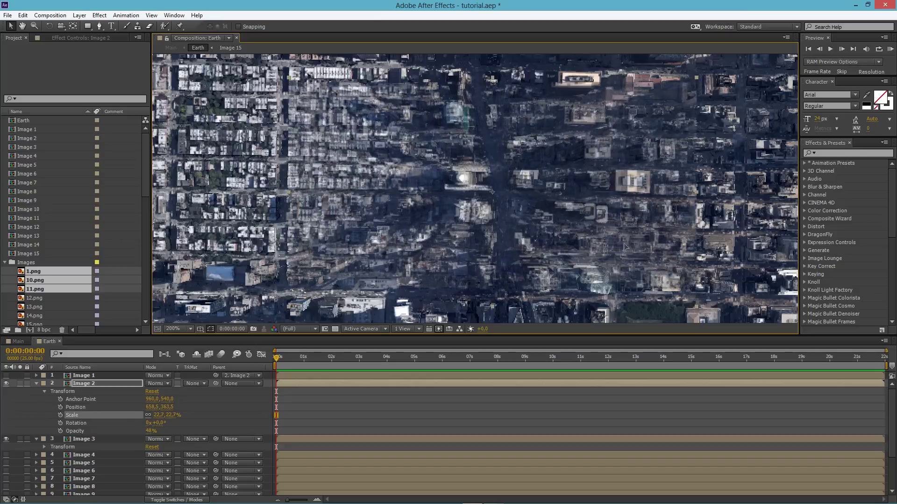
pyautogui.press('Right')
pyautogui.press('Right')
pyautogui.press('Right')
pyautogui.press('Right')
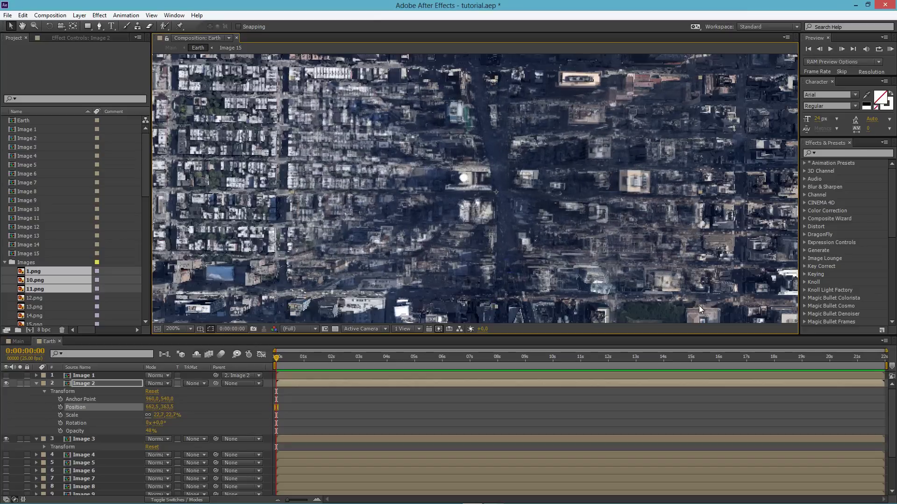
pyautogui.keyDown('shift'); pyautogui.moveTo(702, 308); pyautogui.dragTo(633, 266); pyautogui.keyUp('shift')
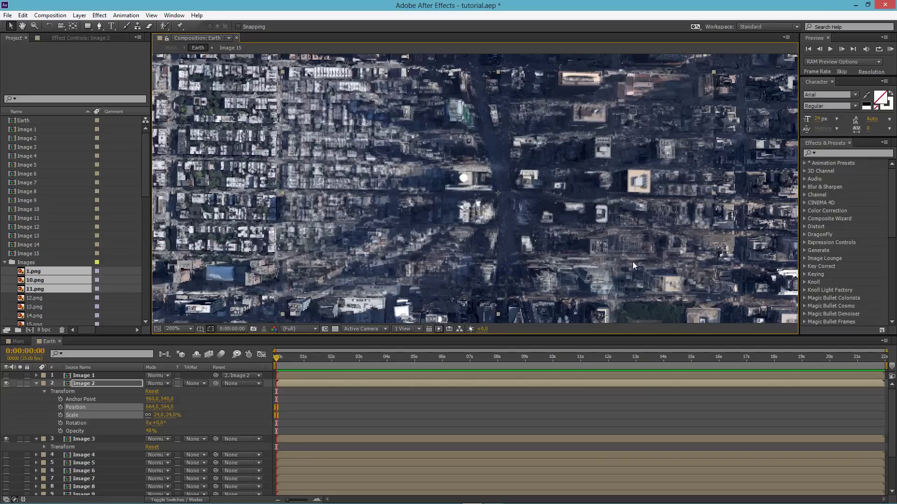
# Restore the Image 2 layer's opacity to 100% and parent it to Image 3.
pyautogui.scroll(-2, 590, 216)
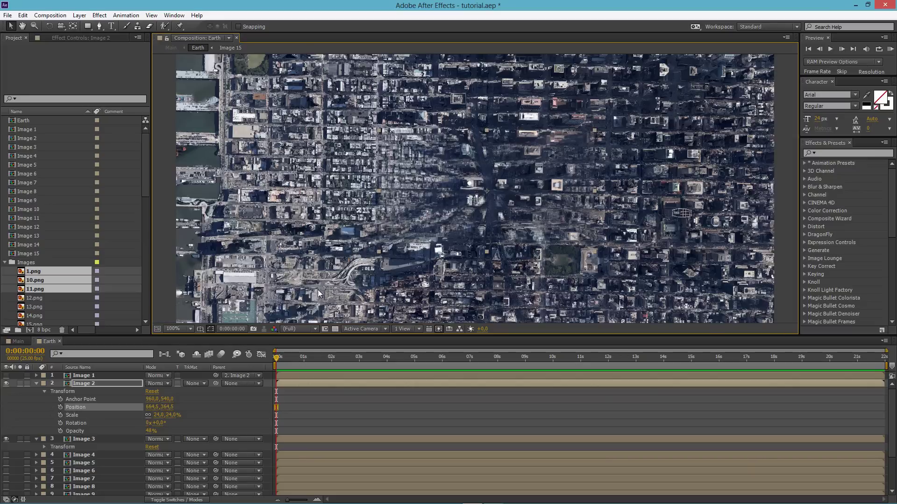
pyautogui.moveTo(149, 430); pyautogui.dragTo(196, 427)
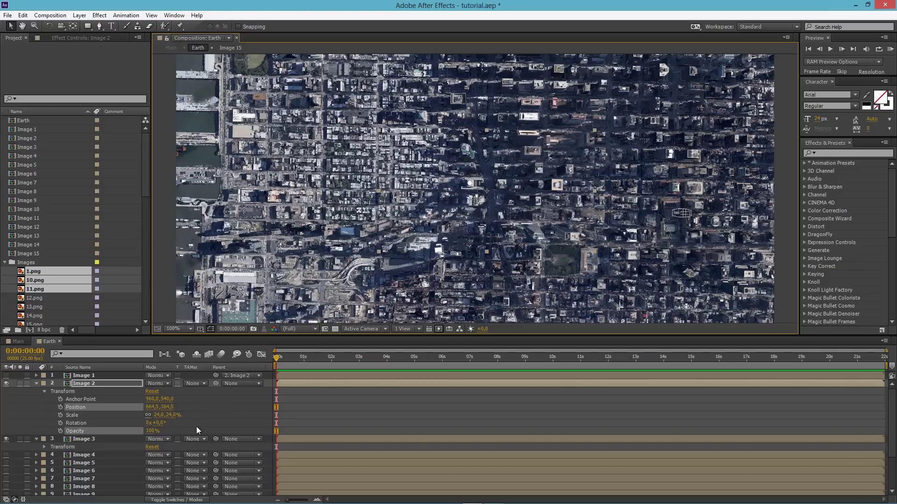
pyautogui.moveTo(215, 385); pyautogui.dragTo(108, 441)
pyautogui.scroll(-1, 37, 379)
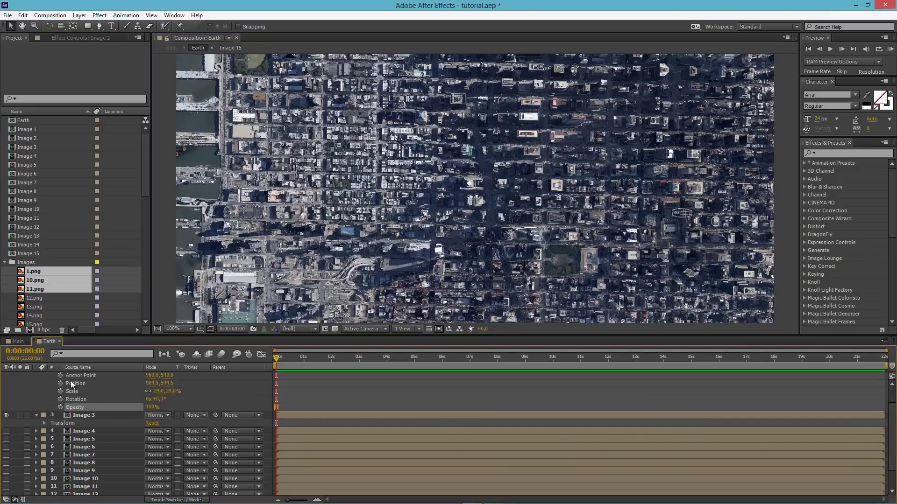
pyautogui.scroll(-1, 74, 381)
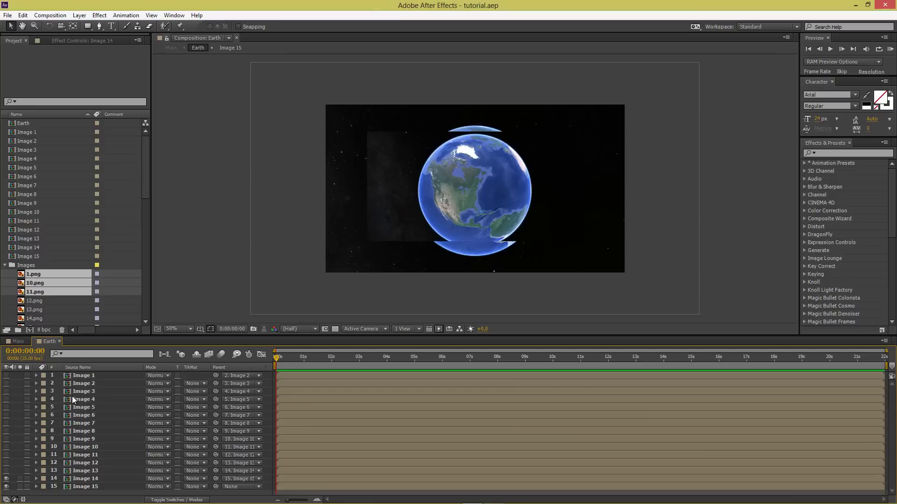
# Select all fifteen image layers in the Earth composition and turn on their visibility.
pyautogui.hotkey('ctrl', 'Down')
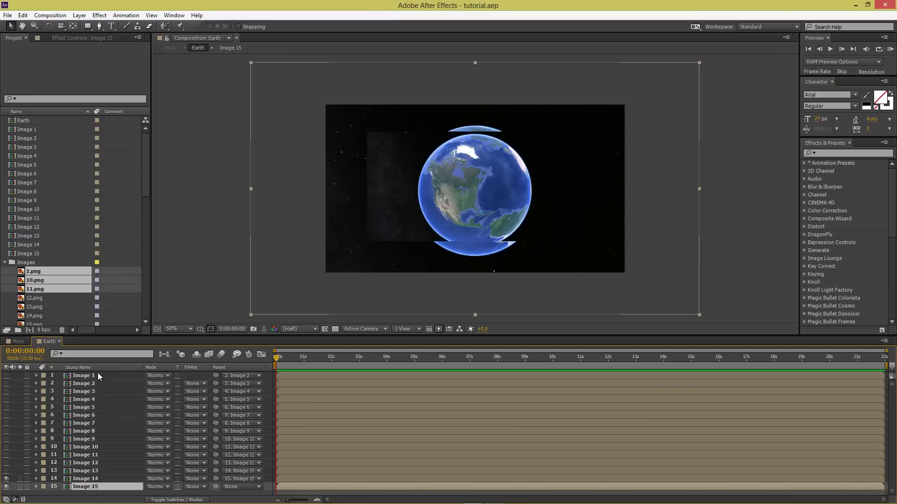
pyautogui.hotkey('ctrl', 'a')
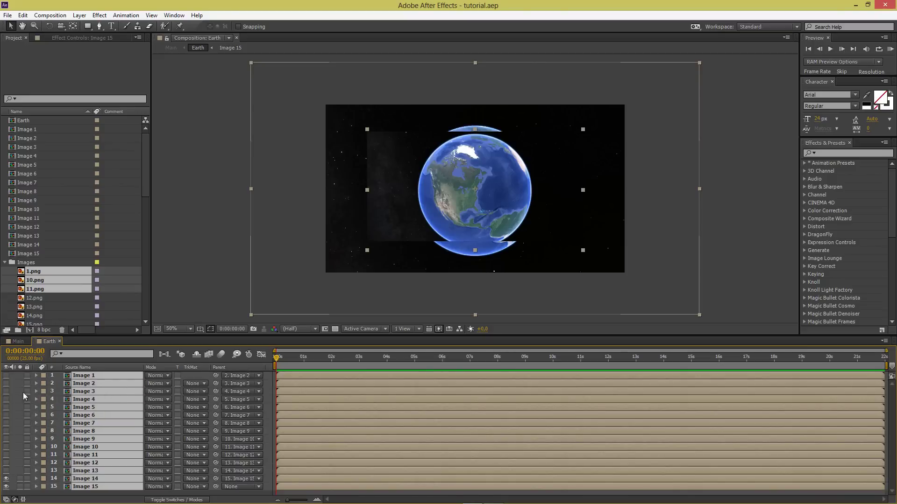
pyautogui.click(6, 376)
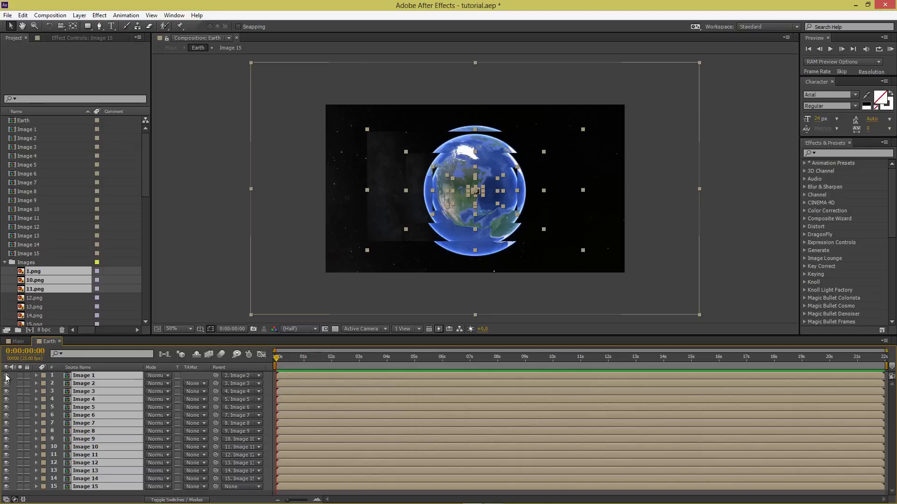
pyautogui.moveTo(5, 376); pyautogui.dragTo(6, 431)
# Set the parent of all fifteen image layers to None and deselect them.
pyautogui.click(239, 379)
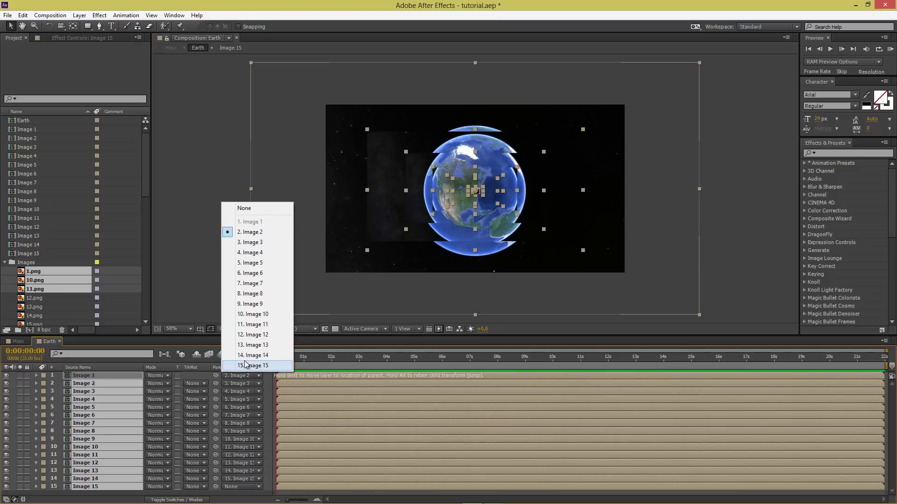
pyautogui.click(243, 211)
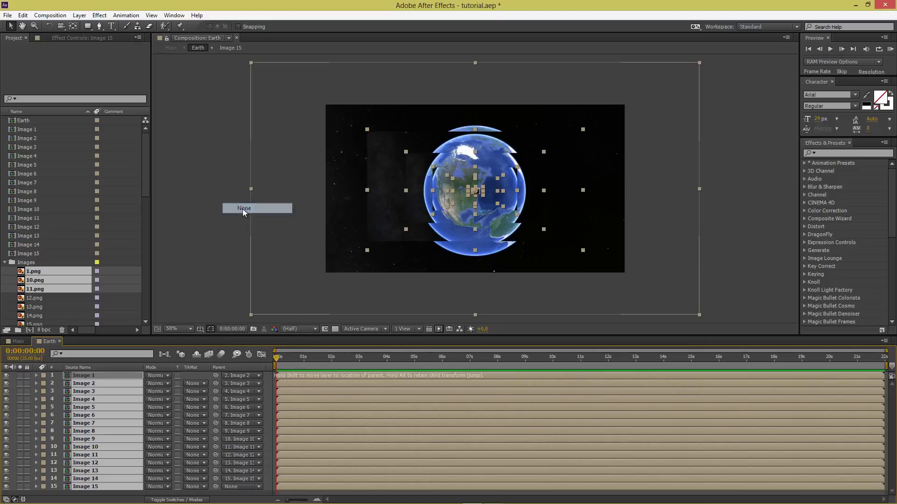
pyautogui.click(208, 249)
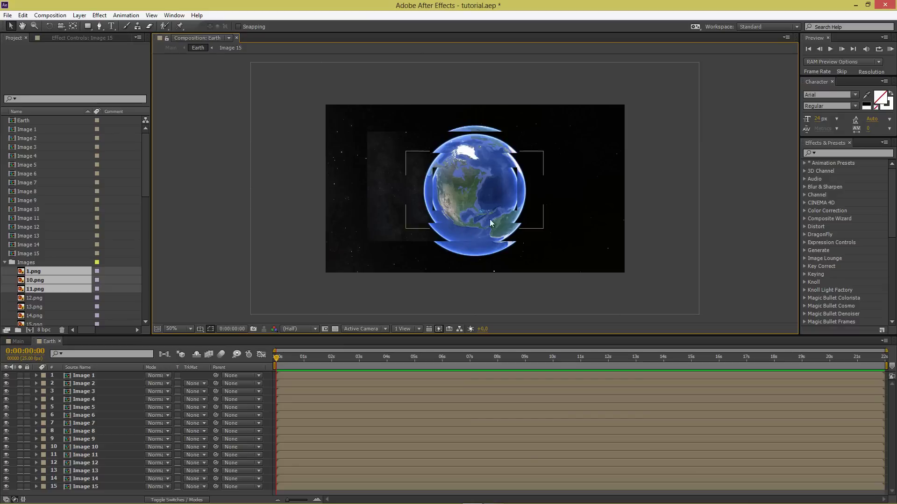
# Parent the layers Image 2 through Image 15 to Image 1.
pyautogui.click(90, 385)
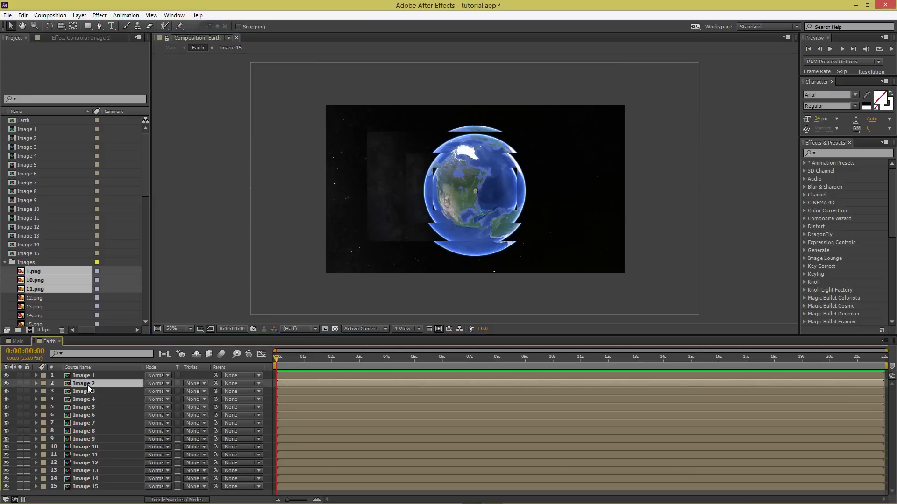
pyautogui.keyDown('shift'); pyautogui.click(89, 486); pyautogui.keyUp('shift')
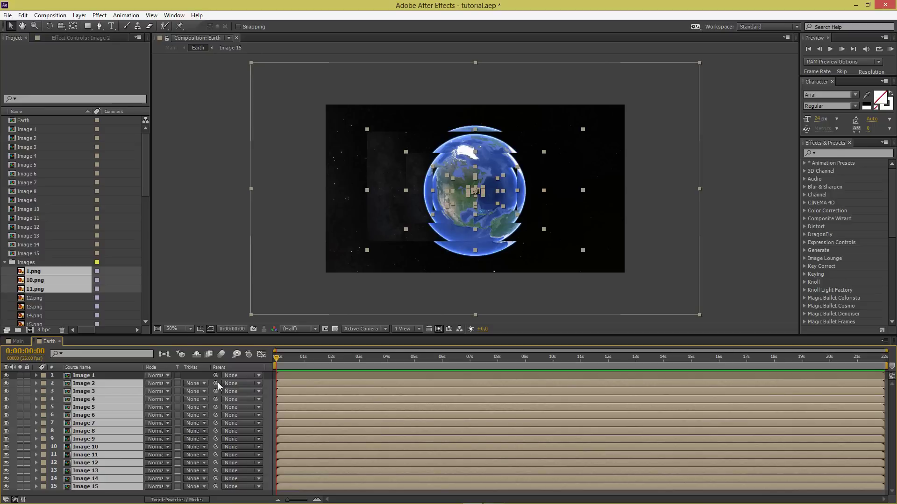
pyautogui.moveTo(216, 383); pyautogui.dragTo(98, 376)
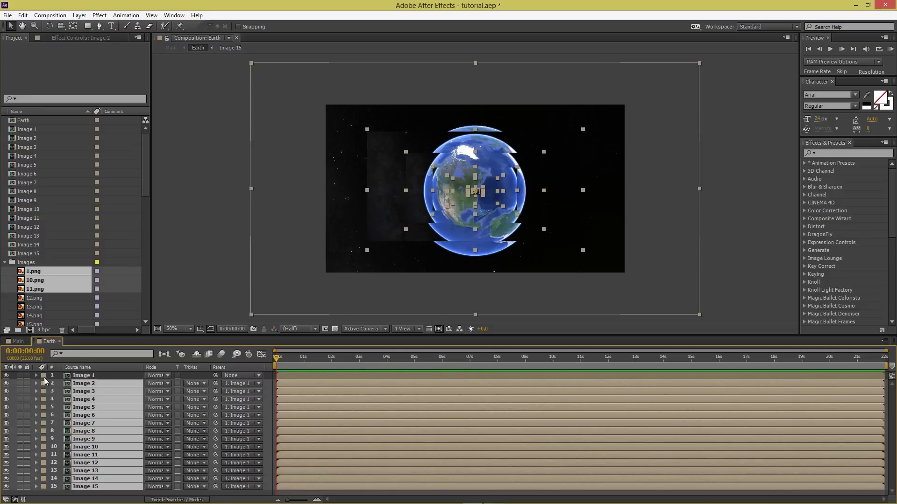
# Animate Image 1's Scale with a starting keyframe at 0 seconds and a keyframe of 98% at 5 seconds.
pyautogui.click(36, 376)
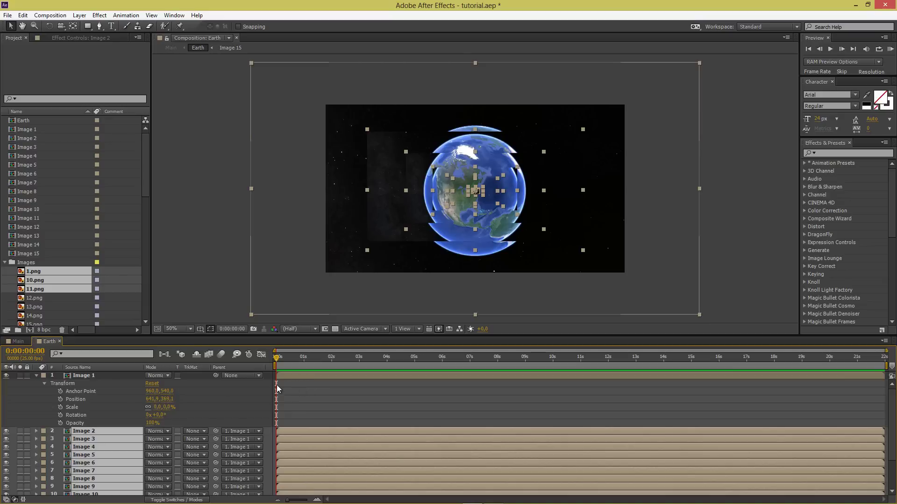
pyautogui.click(62, 408)
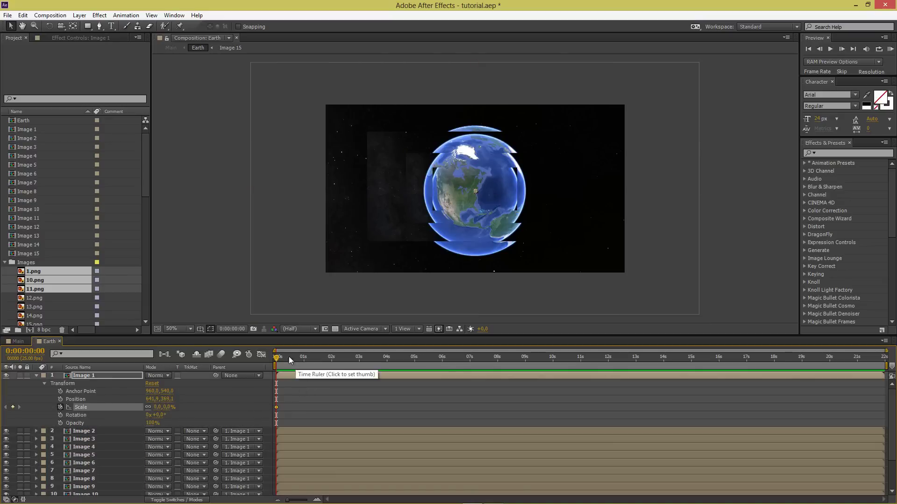
pyautogui.press('space')
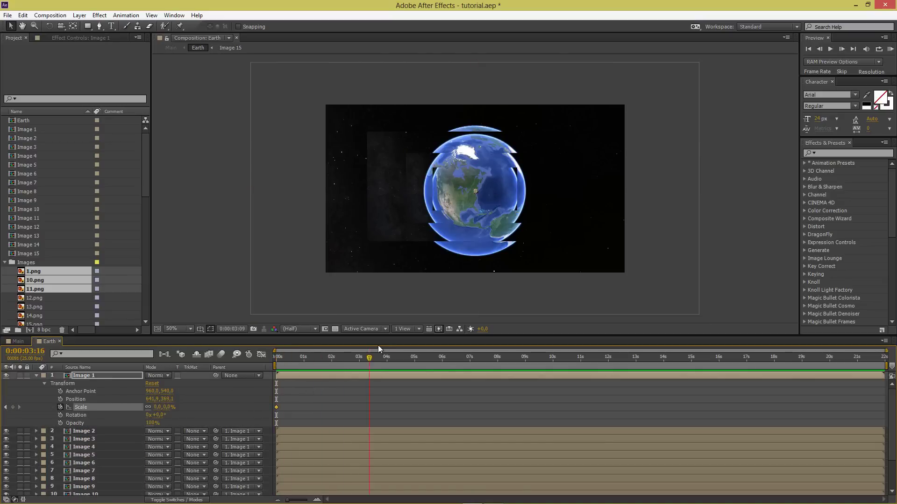
pyautogui.moveTo(377, 345); pyautogui.dragTo(414, 343)
pyautogui.click(167, 406)
pyautogui.click(180, 411)
pyautogui.click(171, 407)
pyautogui.write('50')
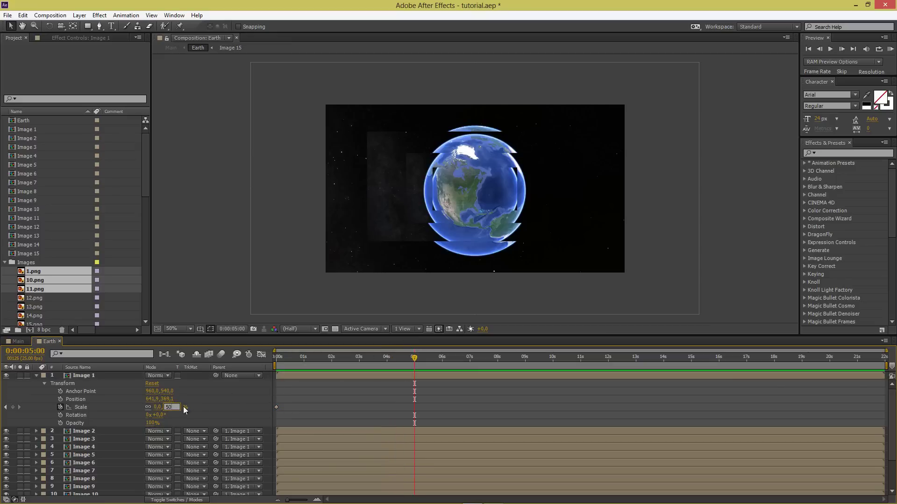
pyautogui.press('Return')
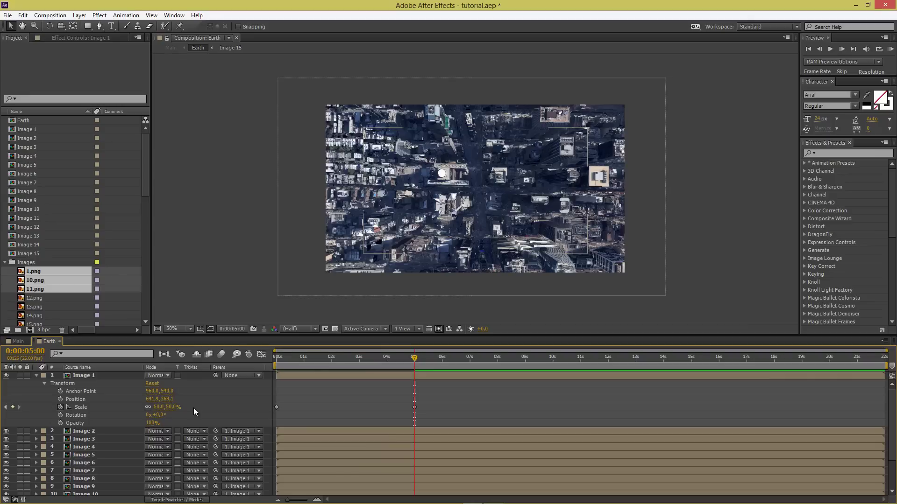
pyautogui.moveTo(173, 407); pyautogui.dragTo(192, 404)
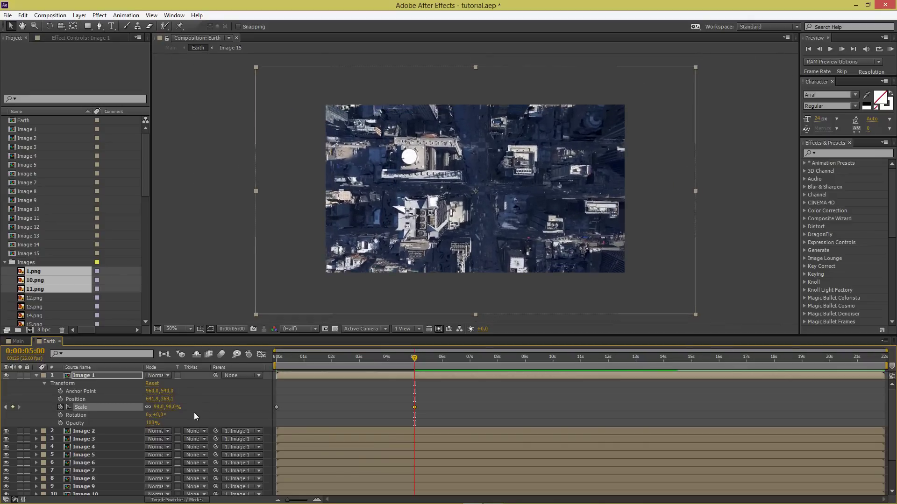
pyautogui.click(196, 408)
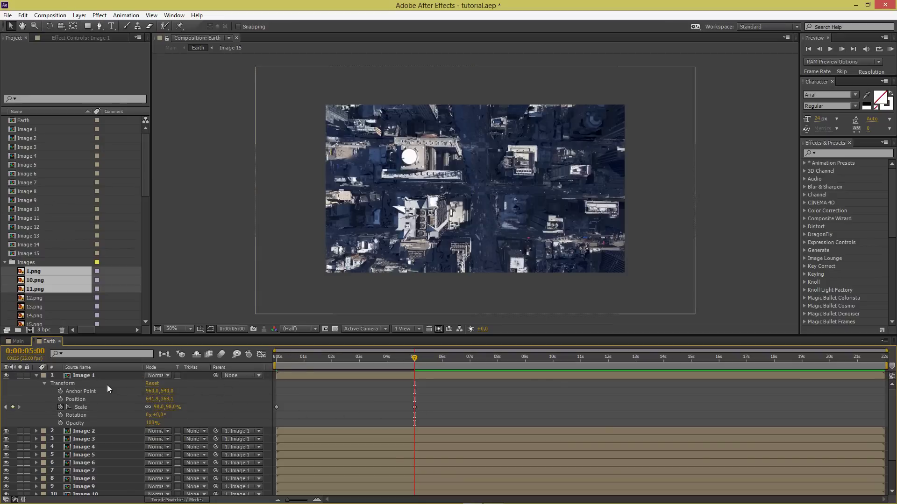
# Add a null object to the Earth composition and name it Zoom.
pyautogui.click(84, 18)
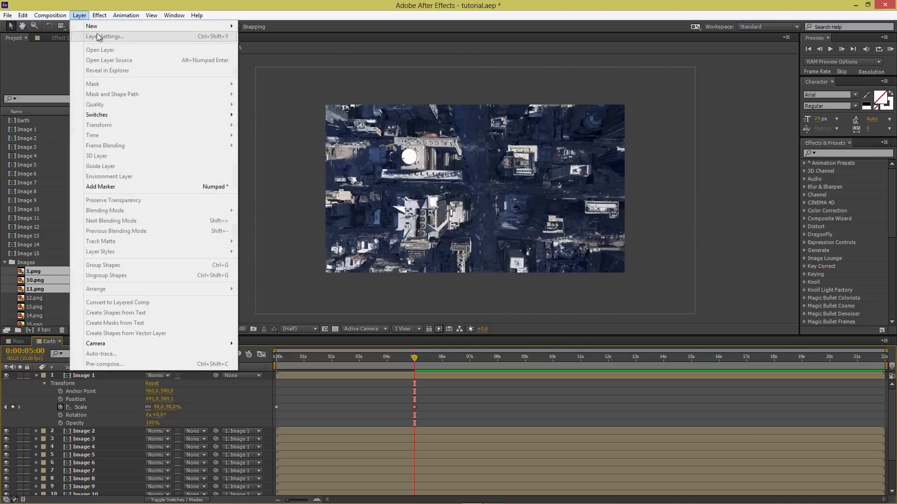
pyautogui.moveTo(205, 26)
pyautogui.click(280, 68)
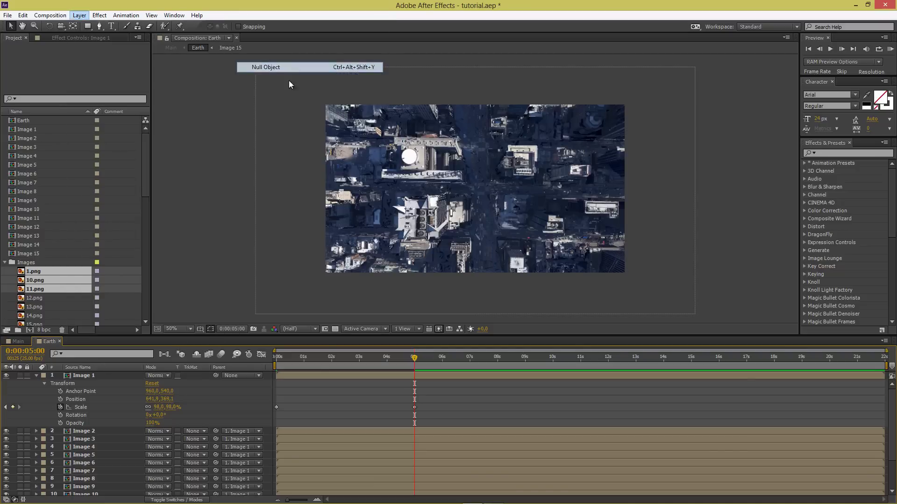
pyautogui.press('Return')
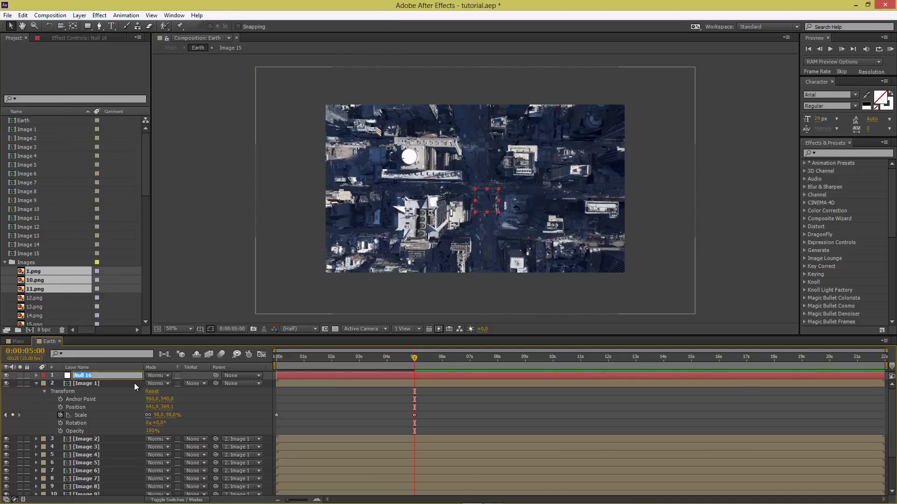
pyautogui.write('Zoom')
pyautogui.click(87, 384)
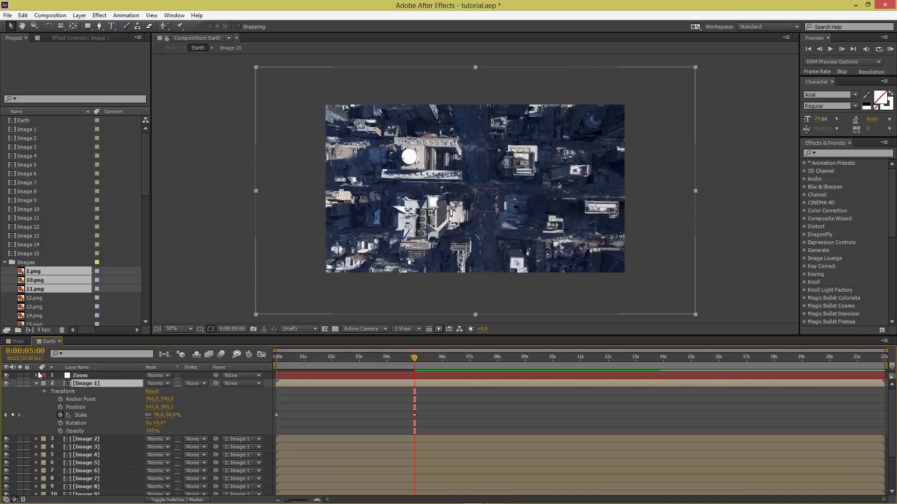
# Reveal the transform properties of the Zoom null.
pyautogui.click(37, 375)
pyautogui.click(45, 384)
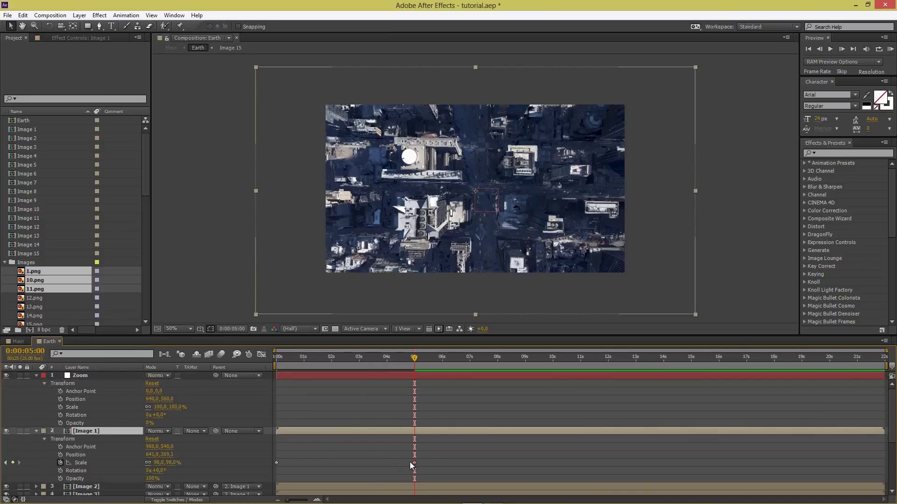
# Try the Exponential Scale keyframe assistant on Image 1's two Scale keyframes and undo it.
pyautogui.moveTo(430, 461); pyautogui.dragTo(275, 464)
pyautogui.rightClick(276, 463)
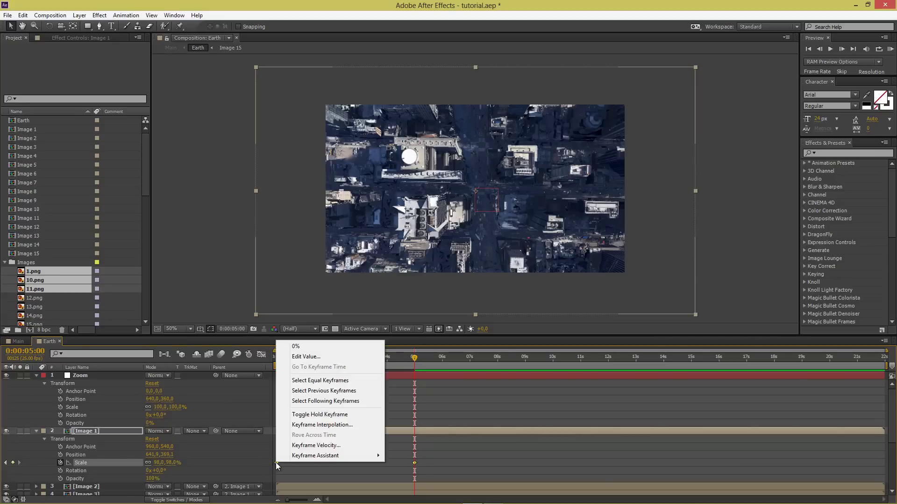
pyautogui.moveTo(367, 456)
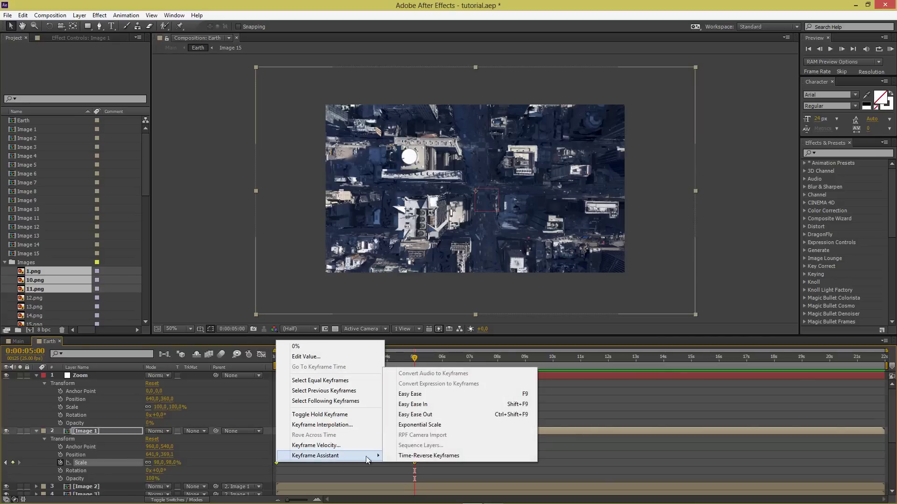
pyautogui.click(447, 426)
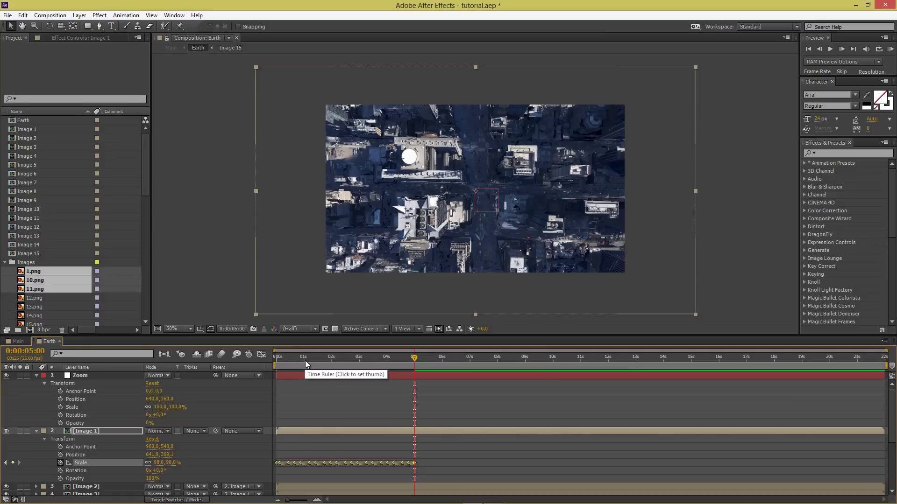
pyautogui.hotkey('ctrl', 'z')
# Examine the first few frames of the linear scale animation one by one, then scrub ahead to about 3 seconds.
pyautogui.click(289, 360)
pyautogui.moveTo(287, 359); pyautogui.dragTo(274, 357)
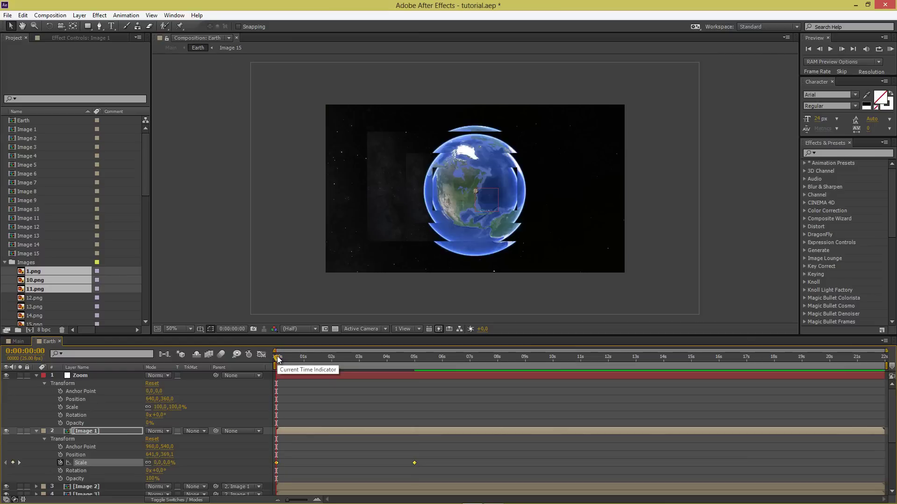
pyautogui.click(278, 358)
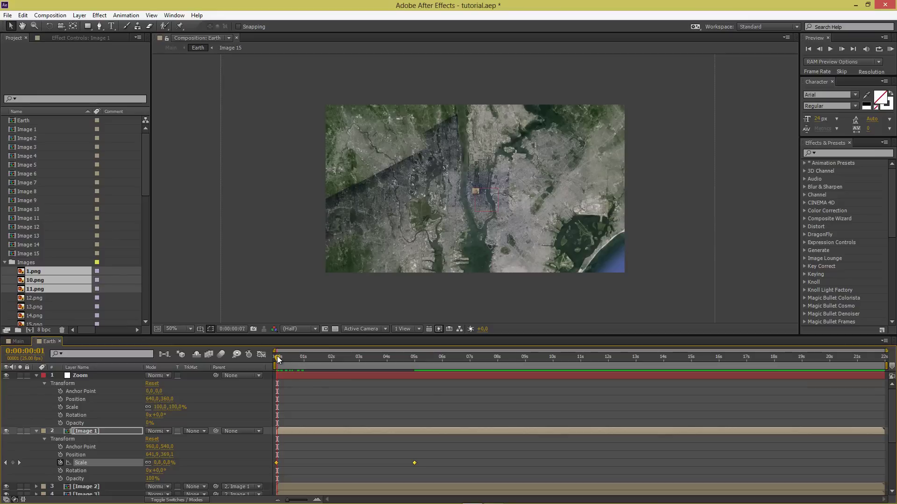
pyautogui.press('pagedown')
pyautogui.press('pagedown')
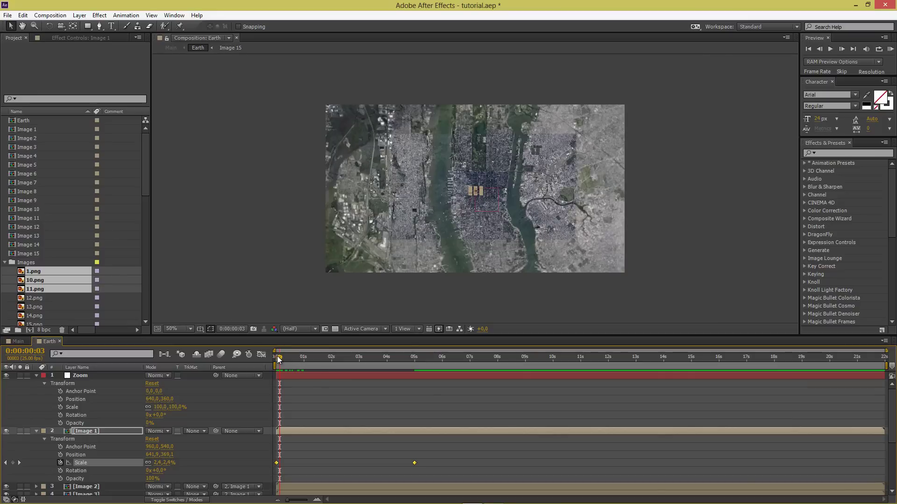
pyautogui.moveTo(276, 356); pyautogui.dragTo(273, 355)
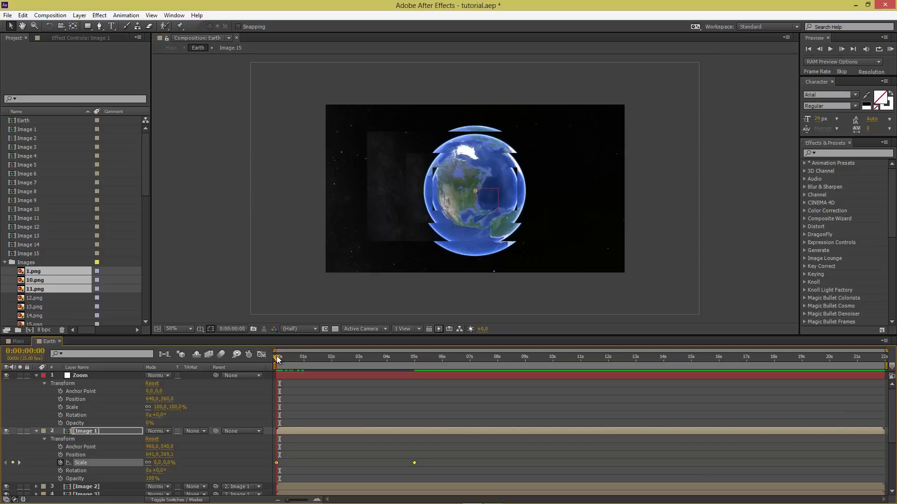
pyautogui.click(276, 358)
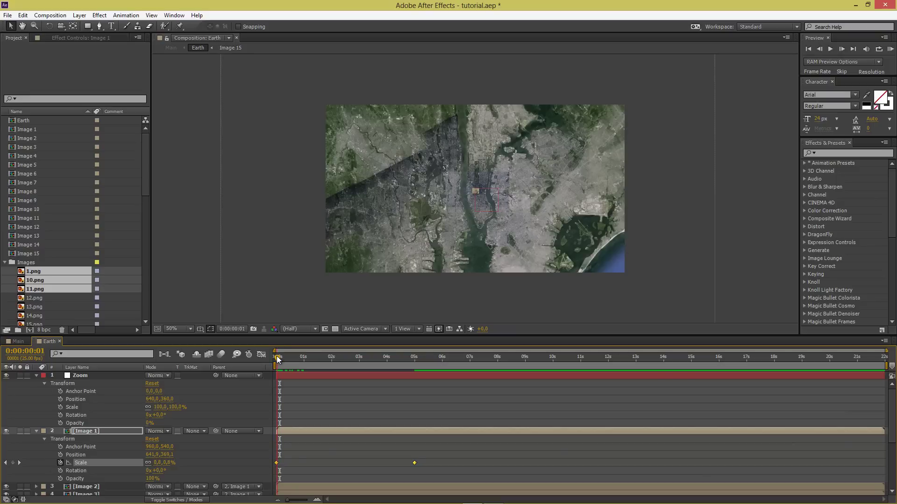
pyautogui.press('pageup')
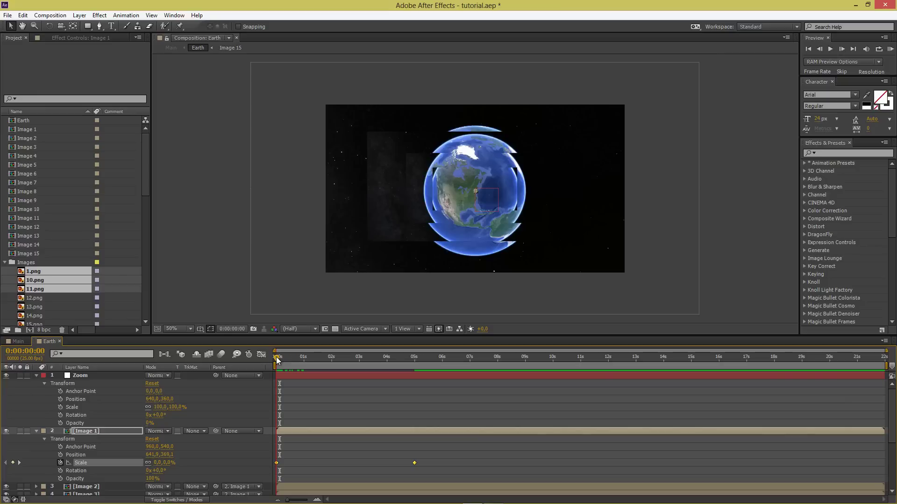
pyautogui.moveTo(276, 358); pyautogui.dragTo(363, 364)
# Apply Exponential Scale to Image 1's two Scale keyframes, scrub through the zoom to check it, and return to 0 seconds.
pyautogui.moveTo(433, 461); pyautogui.dragTo(276, 464)
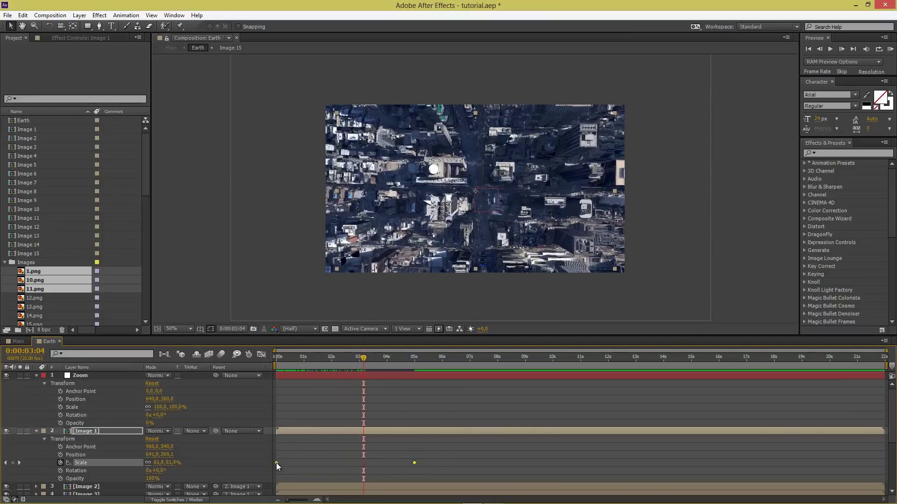
pyautogui.rightClick(276, 463)
pyautogui.moveTo(327, 455)
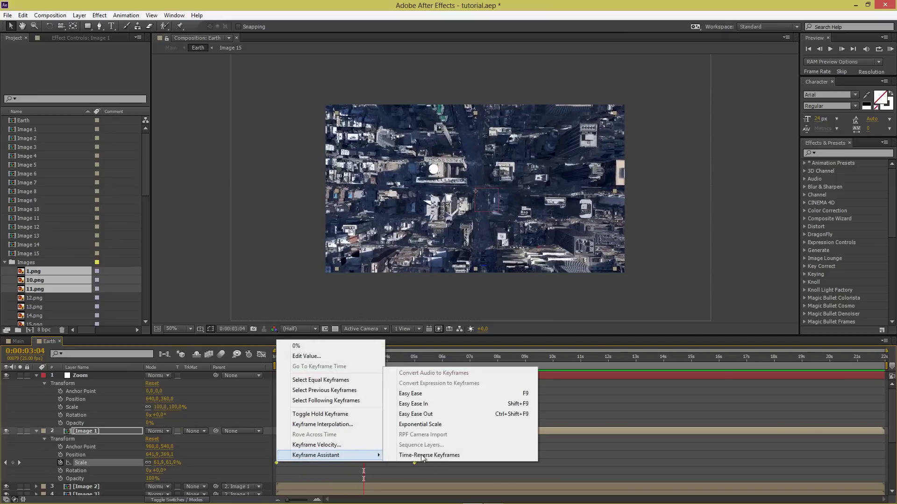
pyautogui.click(438, 424)
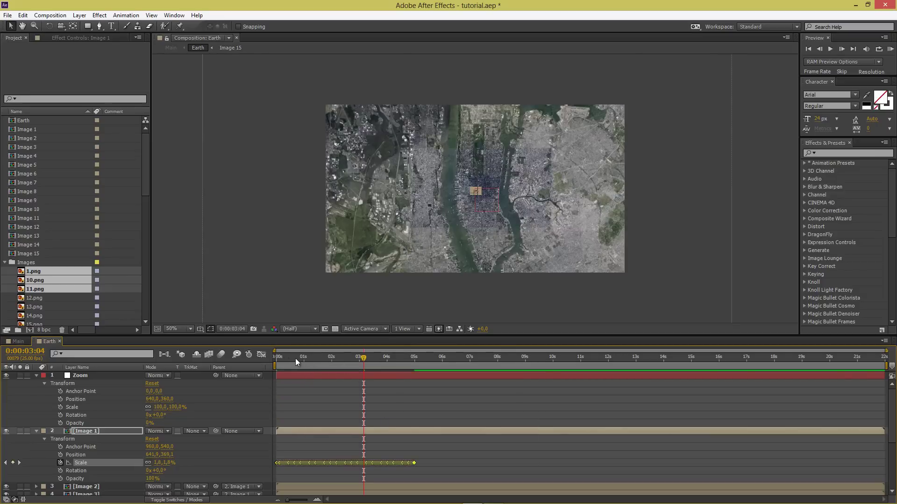
pyautogui.click(275, 355)
pyautogui.moveTo(275, 356); pyautogui.dragTo(404, 366)
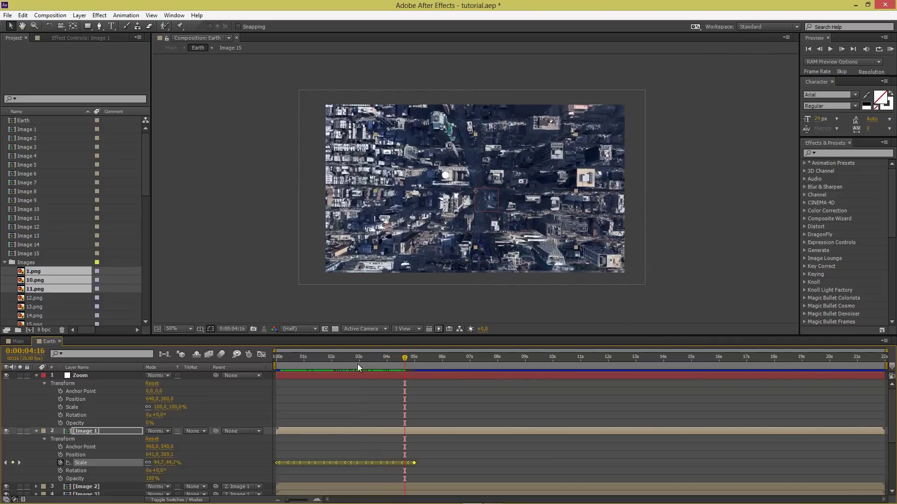
pyautogui.moveTo(332, 356); pyautogui.dragTo(273, 355)
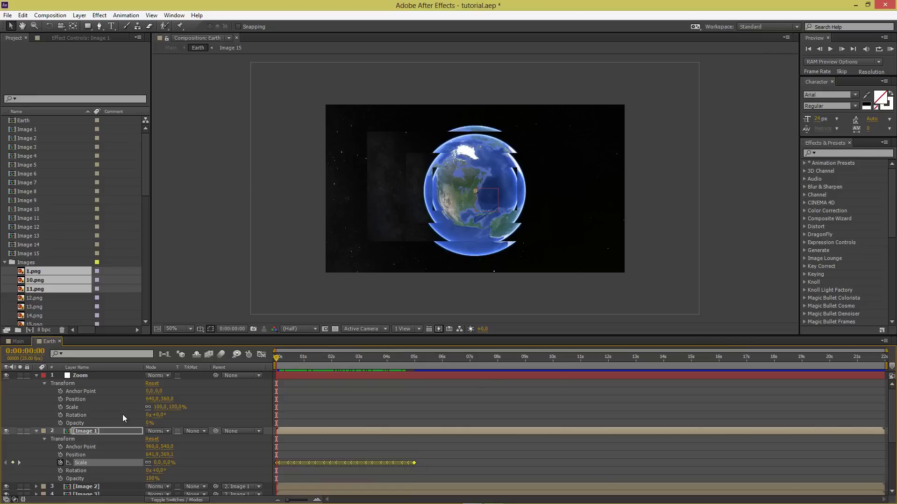
# Paste Image 1's exponential Scale keyframes onto the Zoom null's Scale and delete them from Image 1.
pyautogui.click(86, 409)
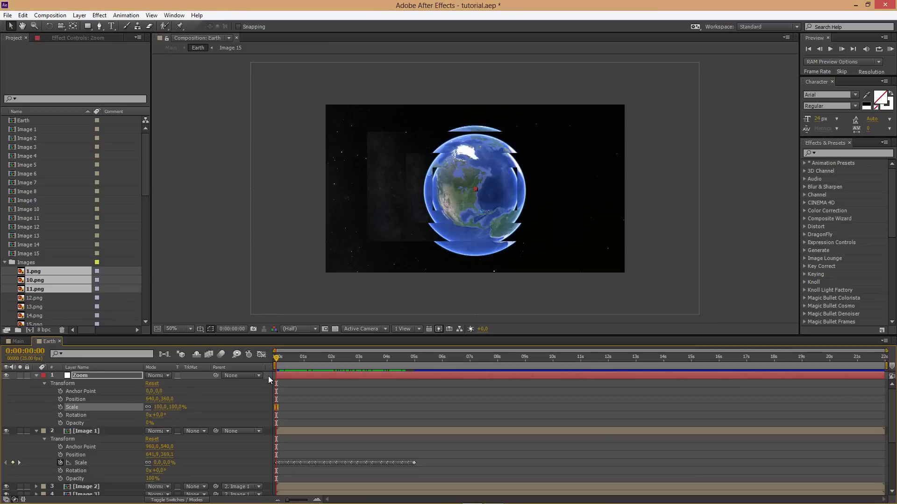
pyautogui.hotkey('ctrl', 'v')
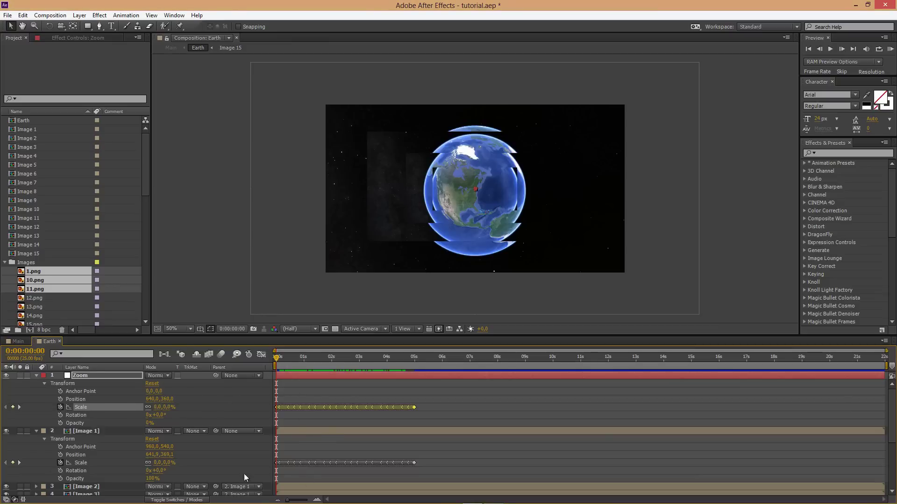
pyautogui.moveTo(423, 456); pyautogui.dragTo(271, 472)
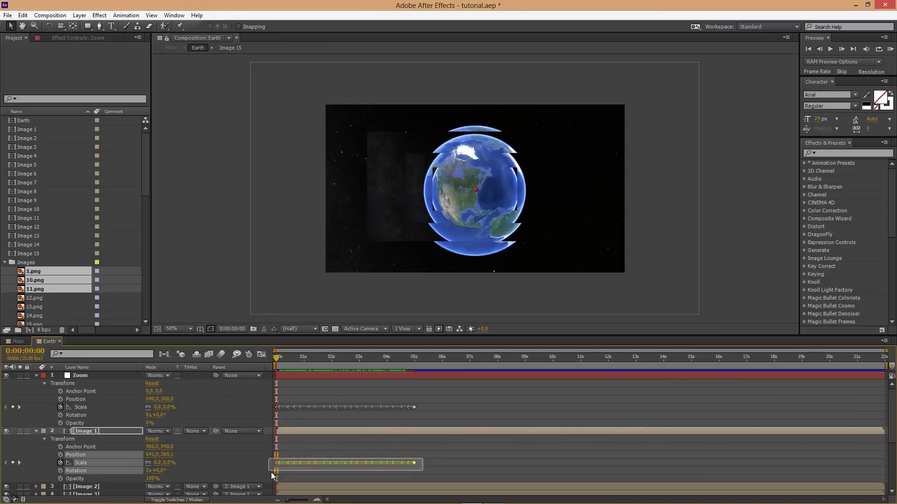
pyautogui.press('Delete')
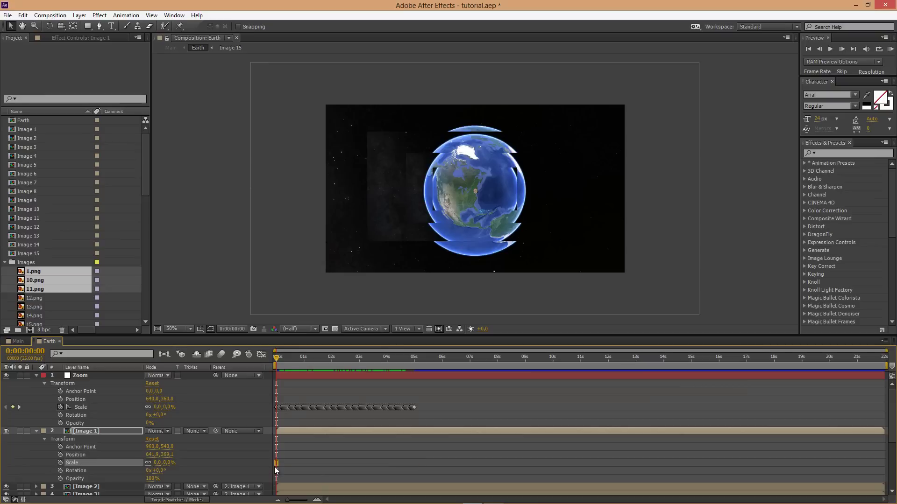
# Parent all fifteen image layers to the Zoom null.
pyautogui.click(36, 431)
pyautogui.scroll(-3, 110, 443)
pyautogui.hotkey('ctrl', 'a')
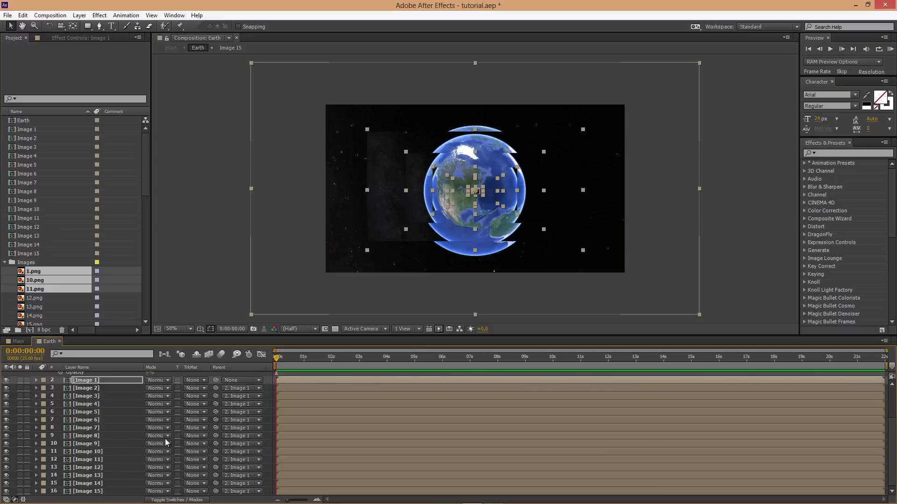
pyautogui.click(248, 381)
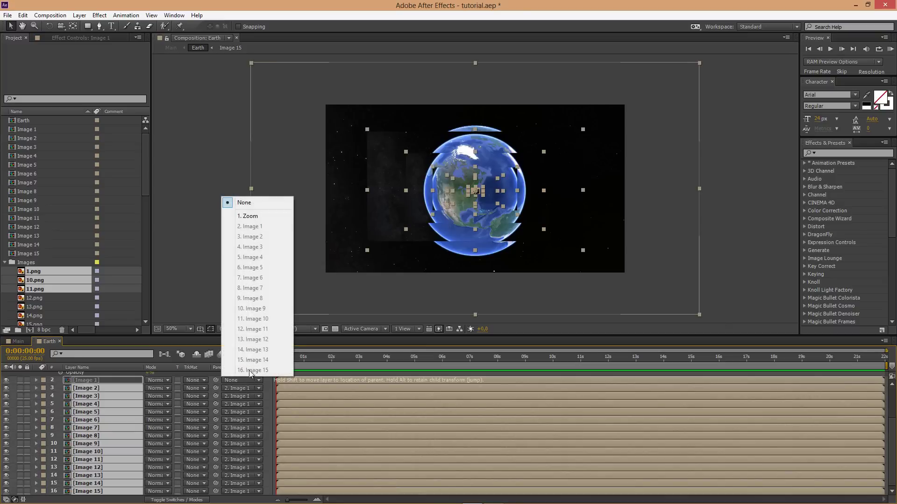
pyautogui.click(250, 216)
pyautogui.scroll(3, 282, 368)
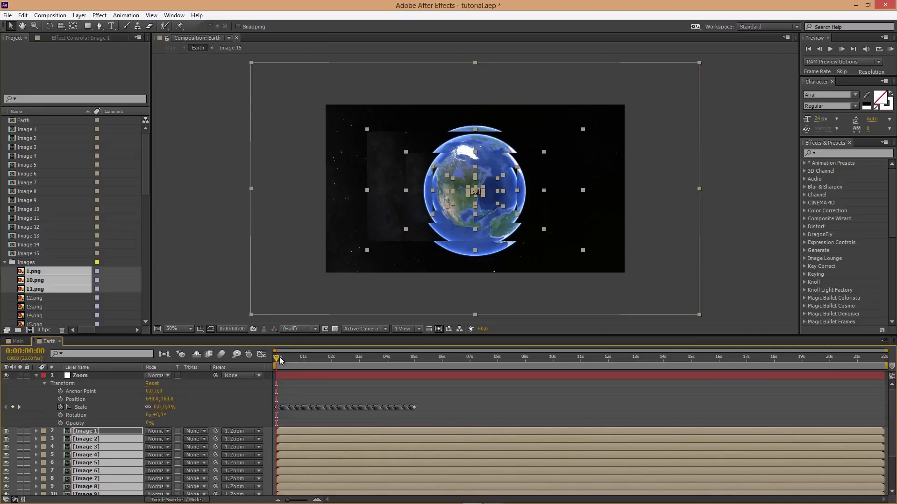
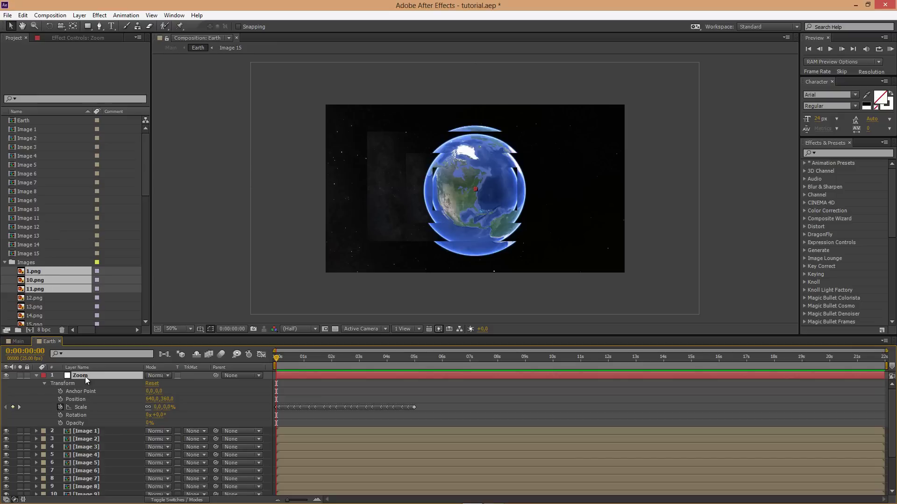
# Nudge the Zoom null down to position 640, 364 and compare its location with Image 1's anchor point.
pyautogui.press('Down')
pyautogui.press('Down')
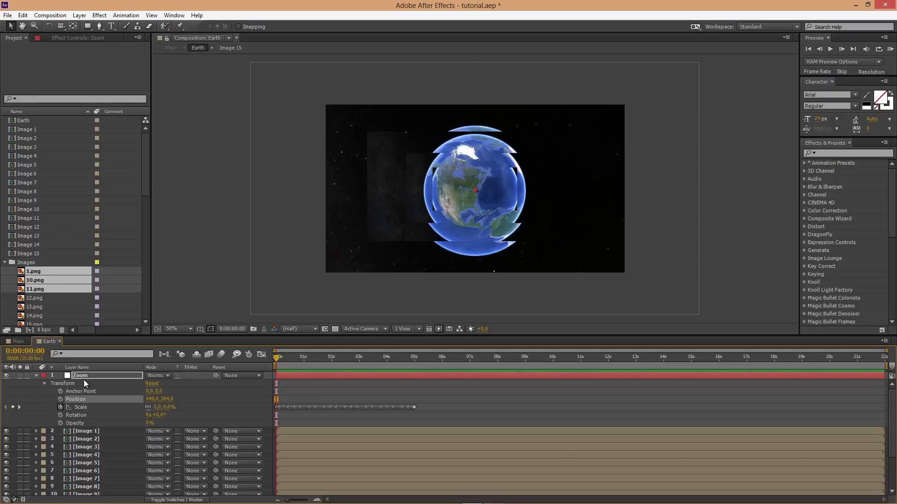
pyautogui.click(80, 432)
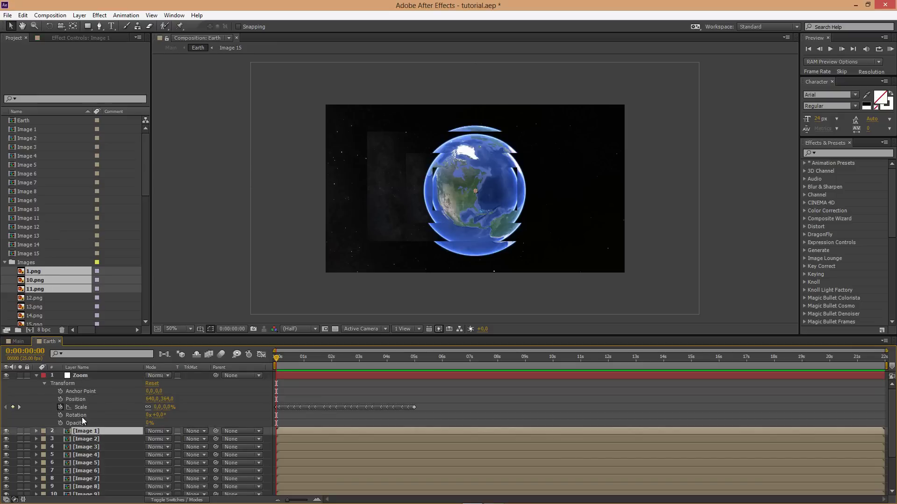
pyautogui.click(82, 376)
# Try parenting Image 1 through Image 15 to the Zoom null, scrub the first frames to check the alignment, and undo the parenting.
pyautogui.click(116, 431)
pyautogui.scroll(-1, 117, 431)
pyautogui.keyDown('shift'); pyautogui.click(108, 467); pyautogui.keyUp('shift')
pyautogui.scroll(-1, 140, 467)
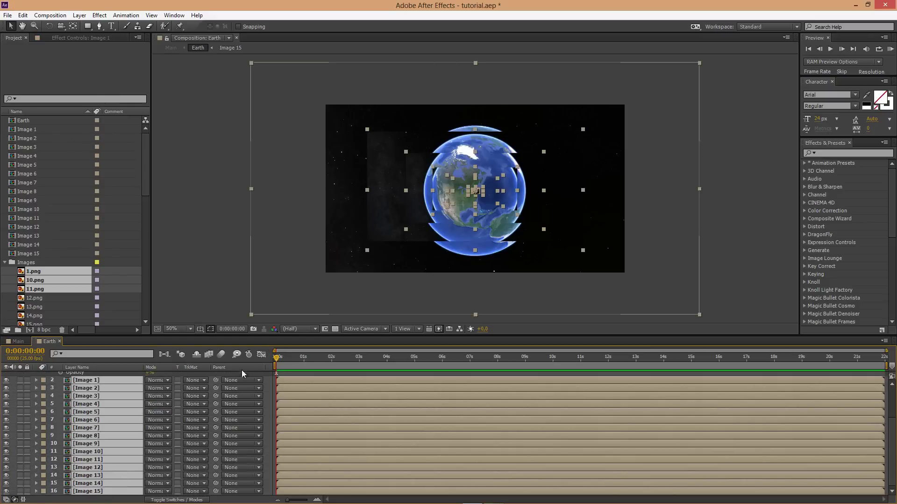
pyautogui.click(251, 382)
pyautogui.click(260, 216)
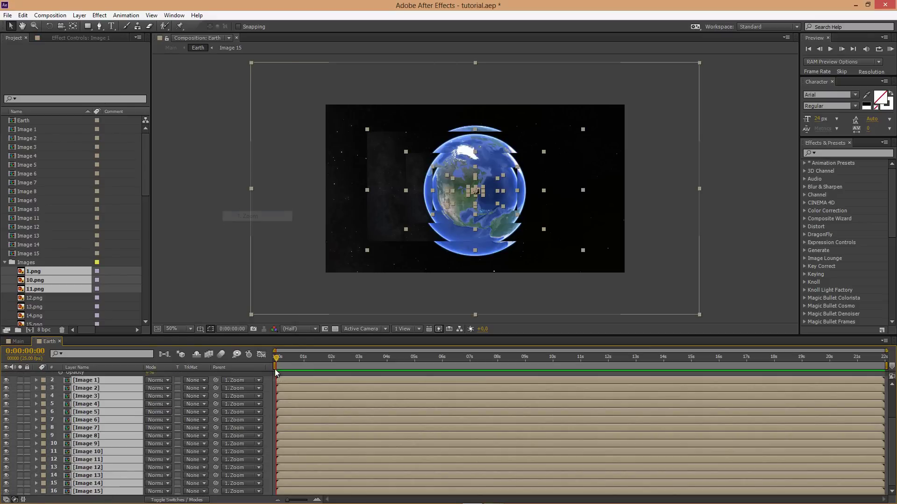
pyautogui.moveTo(281, 364); pyautogui.dragTo(244, 356)
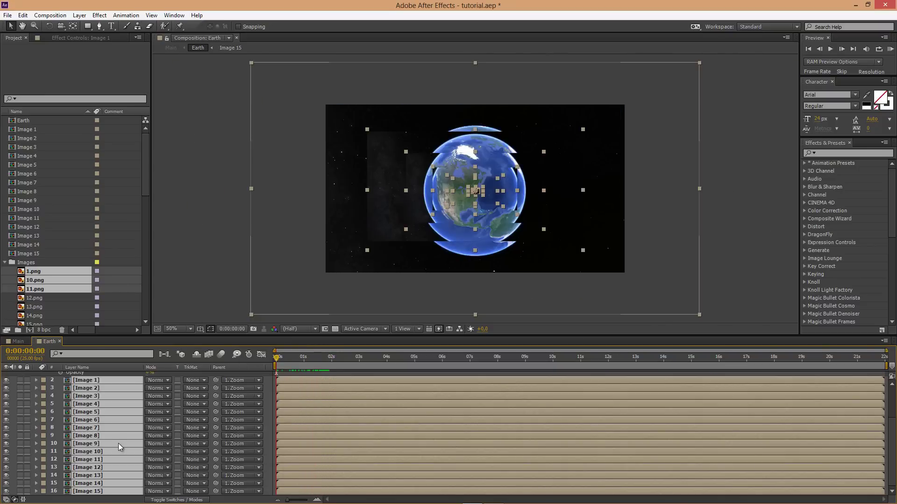
pyautogui.hotkey('ctrl', 'z')
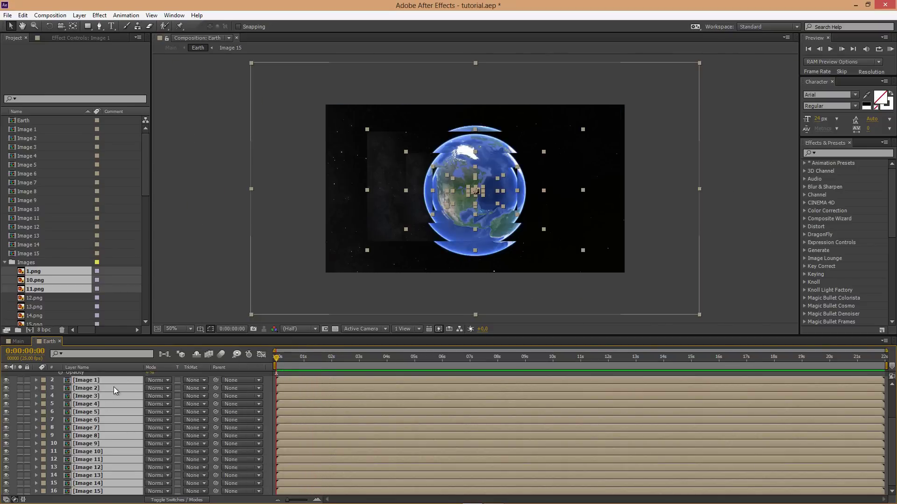
# Nudge the Zoom null further down to position 640, 368.
pyautogui.scroll(2, 113, 386)
pyautogui.click(104, 375)
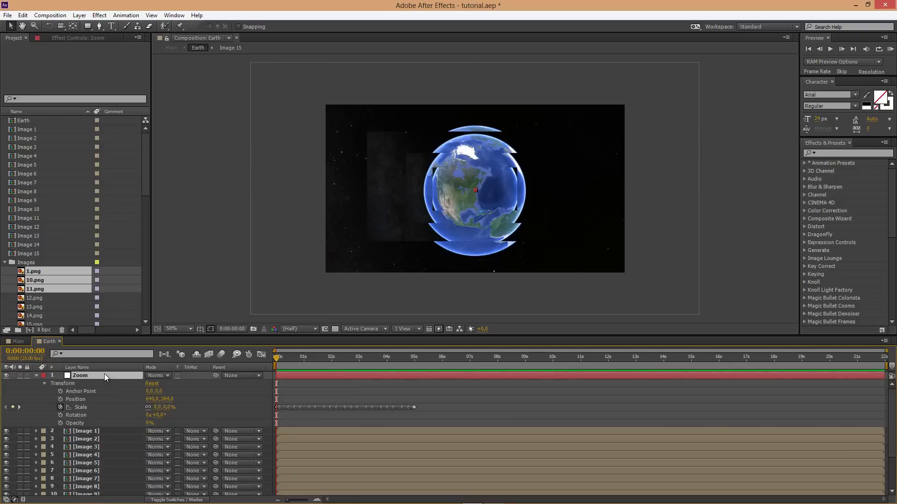
pyautogui.press('Down')
pyautogui.press('Down')
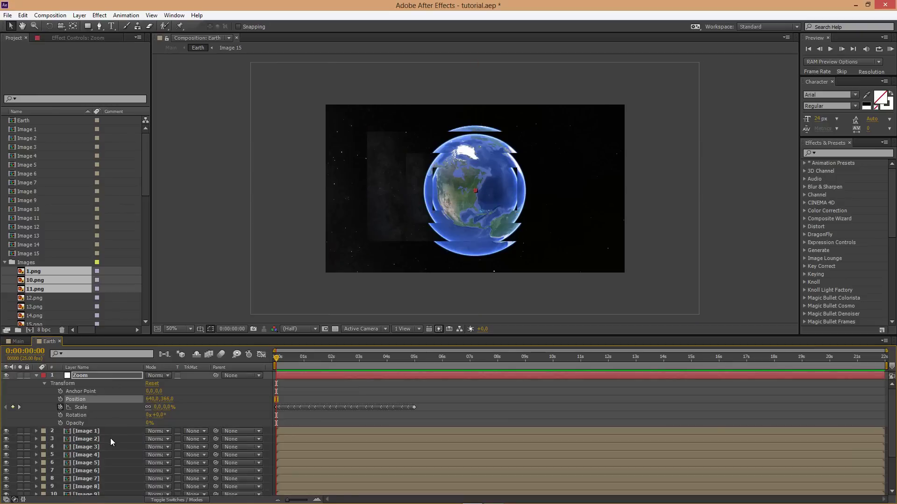
# Try parenting Image 1 through Image 15 to the repositioned Zoom null and undo it.
pyautogui.click(85, 432)
pyautogui.scroll(-3, 99, 457)
pyautogui.keyDown('shift'); pyautogui.click(87, 492); pyautogui.keyUp('shift')
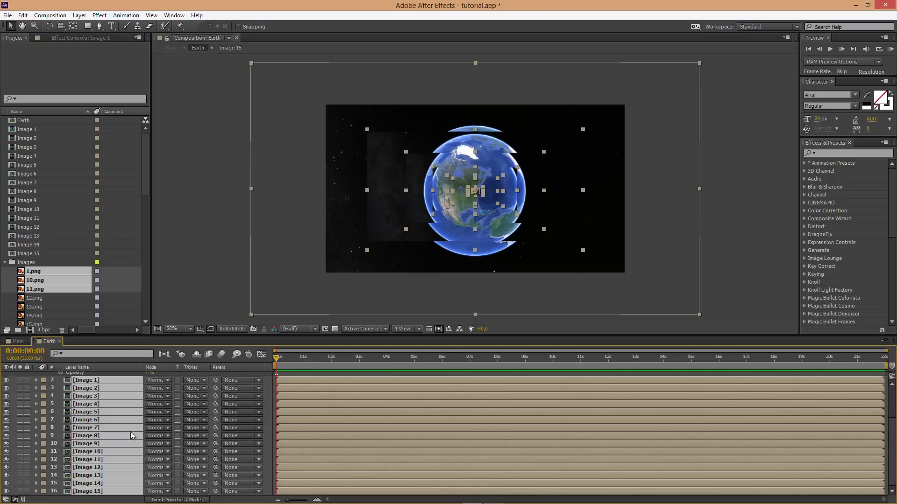
pyautogui.click(237, 379)
pyautogui.click(253, 217)
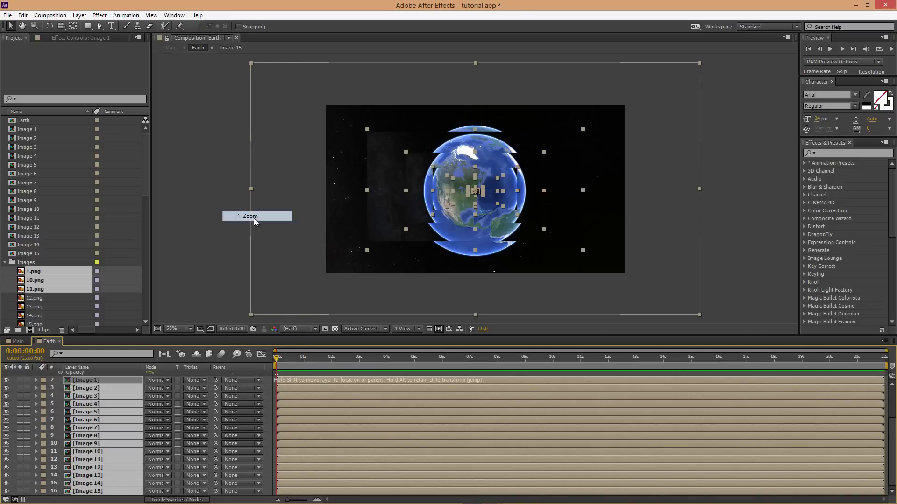
pyautogui.scroll(3, 151, 404)
pyautogui.click(111, 374)
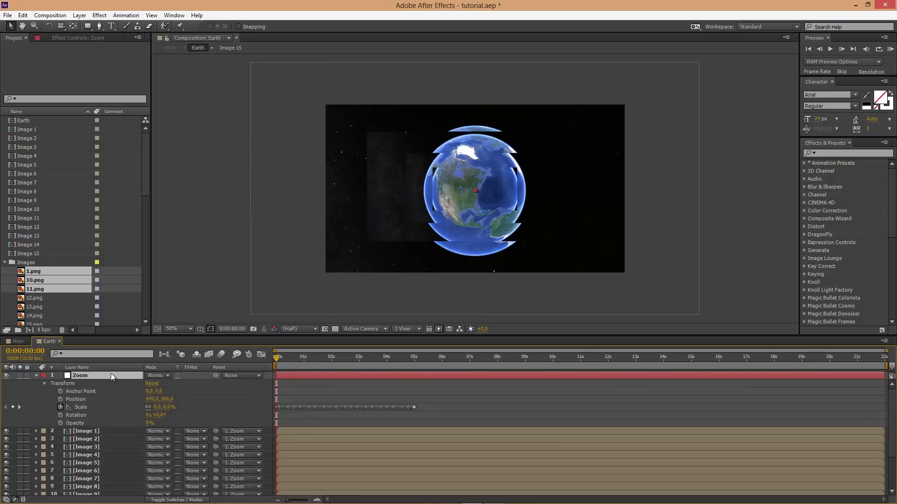
pyautogui.click(456, 209)
pyautogui.hotkey('ctrl', 'z')
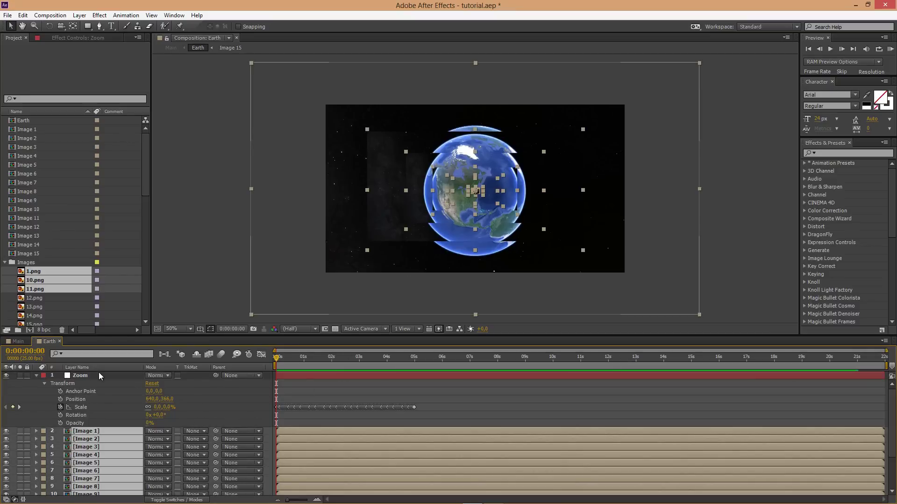
# Try parenting Image 1 through Image 15 to the Zoom null, scrub to 0:00:02:11 to check the alignment, and undo the parenting.
pyautogui.click(99, 374)
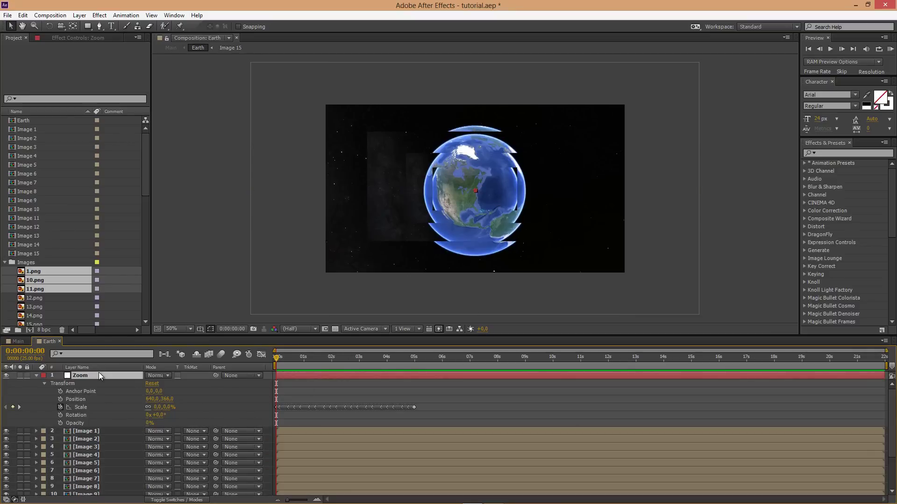
pyautogui.click(97, 432)
pyautogui.hotkey('ctrl', 'a')
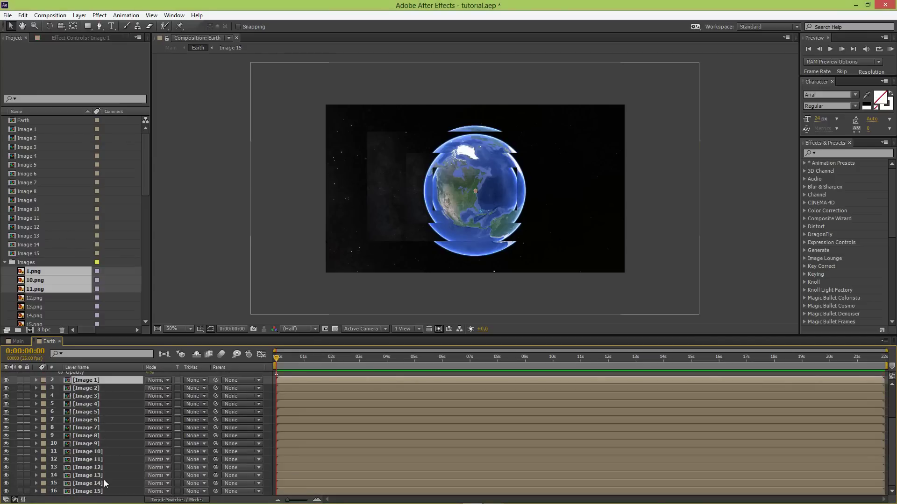
pyautogui.scroll(-2, 164, 437)
pyautogui.click(223, 387)
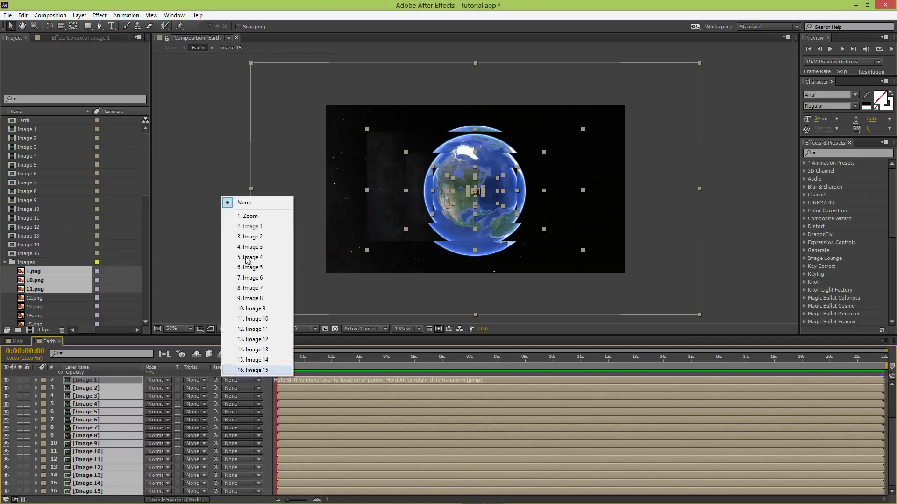
pyautogui.click(254, 215)
pyautogui.moveTo(278, 359); pyautogui.dragTo(343, 349)
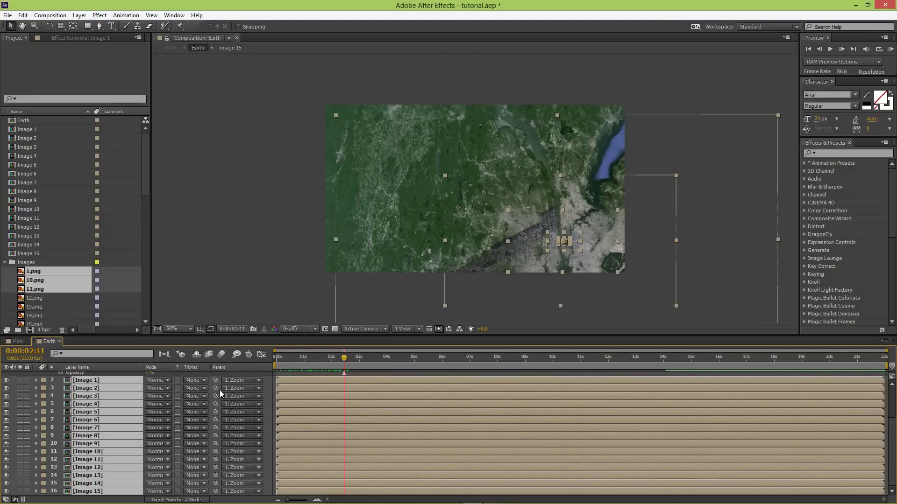
pyautogui.hotkey('ctrl', 'z')
pyautogui.press('Home')
pyautogui.scroll(2, 126, 400)
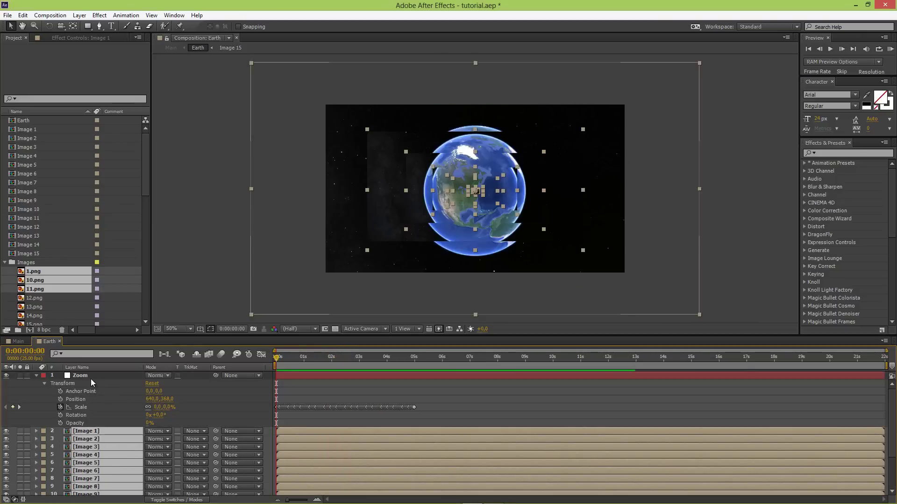
# Nudge the Zoom null down and to the right to position 642, 370.
pyautogui.click(90, 378)
pyautogui.press('Down')
pyautogui.press('Down')
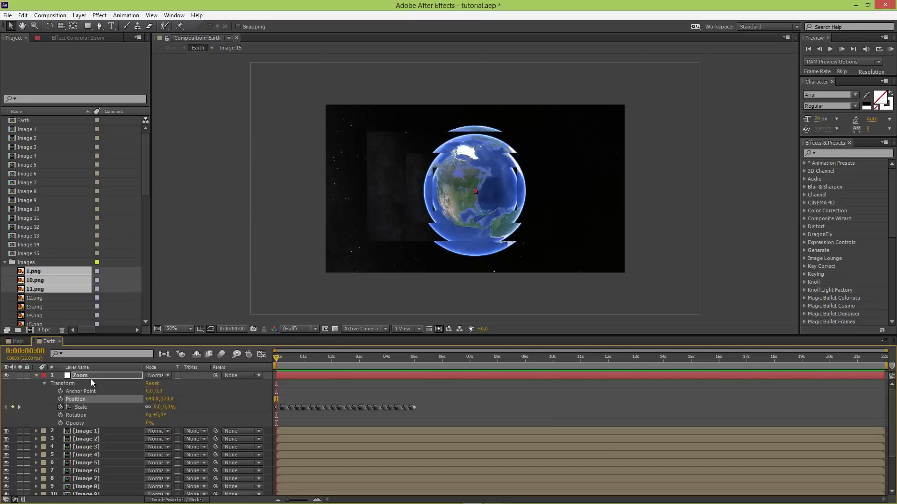
# Try parenting Image 1 through Image 15 to the nudged Zoom null, scrub to 0:00:02:16, return to the first frame and undo the parenting.
pyautogui.click(99, 430)
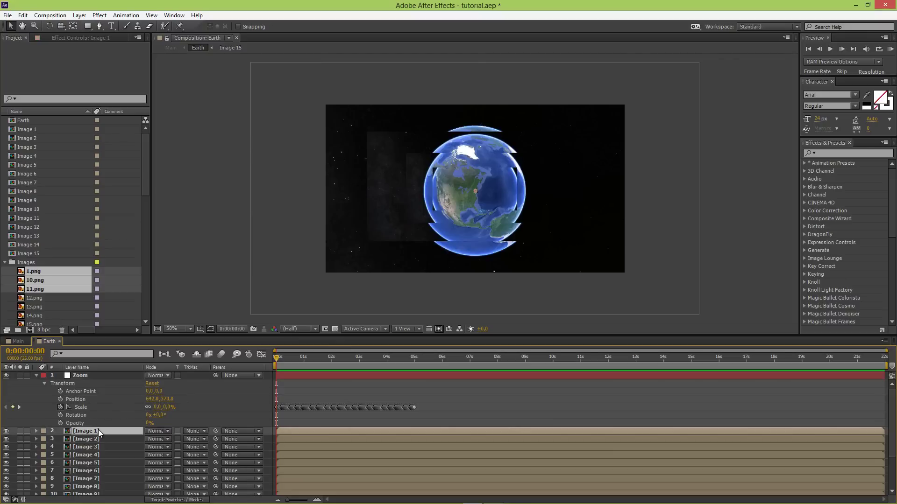
pyautogui.scroll(-3, 108, 433)
pyautogui.keyDown('shift'); pyautogui.click(114, 492); pyautogui.keyUp('shift')
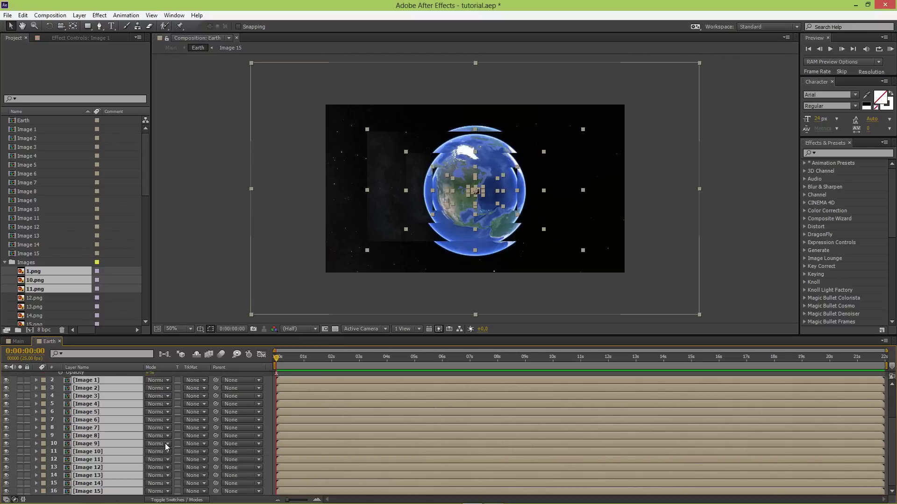
pyautogui.click(245, 381)
pyautogui.click(239, 215)
pyautogui.moveTo(281, 355); pyautogui.dragTo(352, 358)
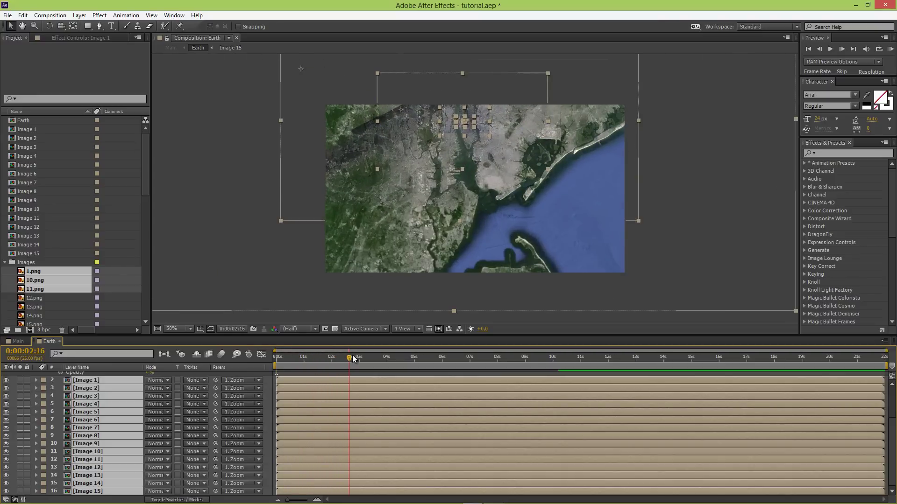
pyautogui.moveTo(352, 358); pyautogui.dragTo(239, 371)
pyautogui.scroll(3, 89, 404)
pyautogui.hotkey('ctrl', 'z')
pyautogui.scroll(1, 130, 403)
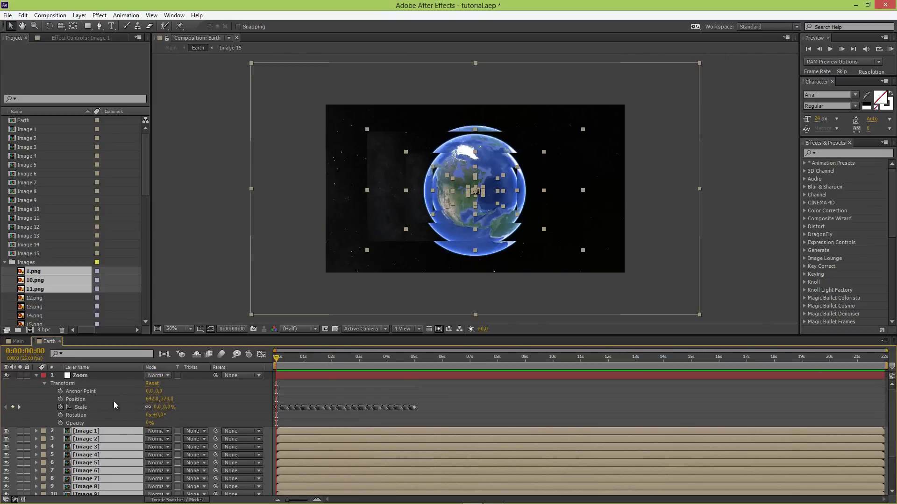
# Set the Zoom null's X position to 641.
pyautogui.click(93, 400)
pyautogui.click(153, 399)
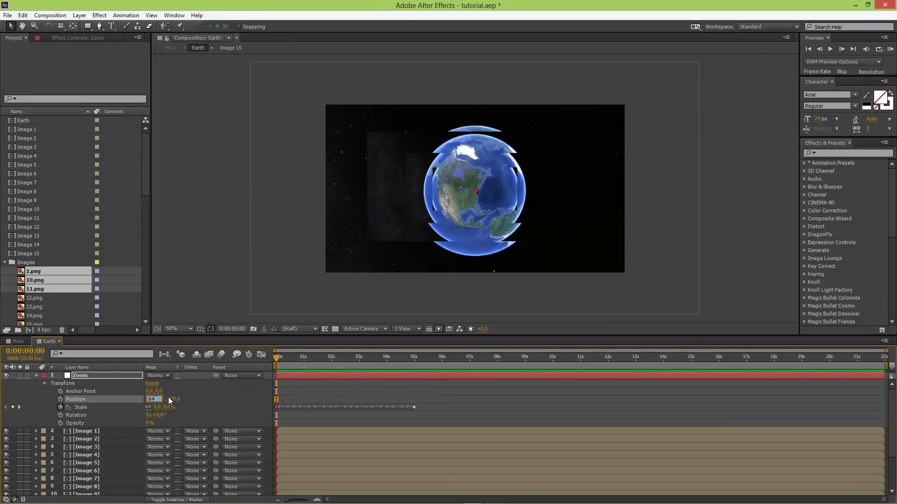
pyautogui.click(199, 396)
# Try parenting all fifteen image layers to the Zoom null, scrub the timeline to check the centring, and undo the parenting.
pyautogui.click(119, 430)
pyautogui.scroll(-3, 119, 432)
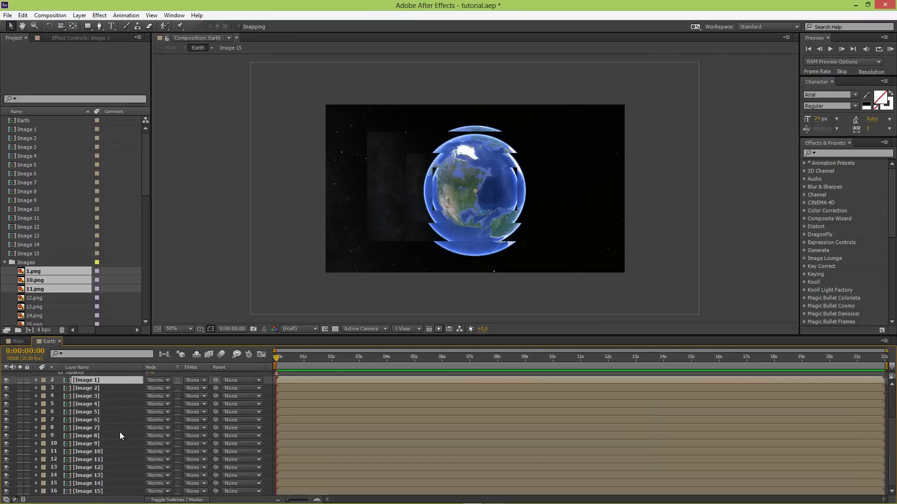
pyautogui.keyDown('shift'); pyautogui.click(118, 491); pyautogui.keyUp('shift')
pyautogui.click(259, 380)
pyautogui.click(256, 216)
pyautogui.moveTo(276, 357)
pyautogui.mouseDown()
pyautogui.moveTo(349, 356)
pyautogui.moveTo(276, 357)
pyautogui.mouseUp()
pyautogui.hotkey('ctrl', 'z')
pyautogui.scroll(3, 171, 411)
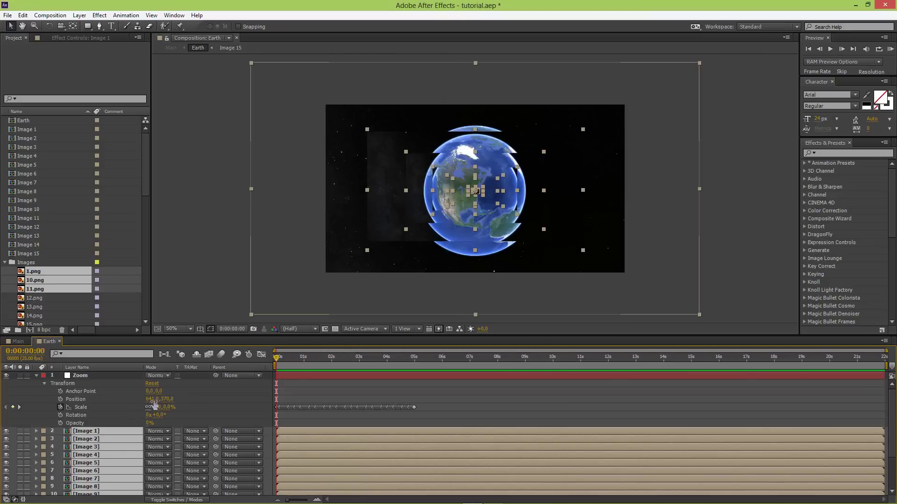
# Set the Zoom null's X position to 642 and fine-tune its Y position.
pyautogui.click(113, 376)
pyautogui.press('Up')
pyautogui.press('Up')
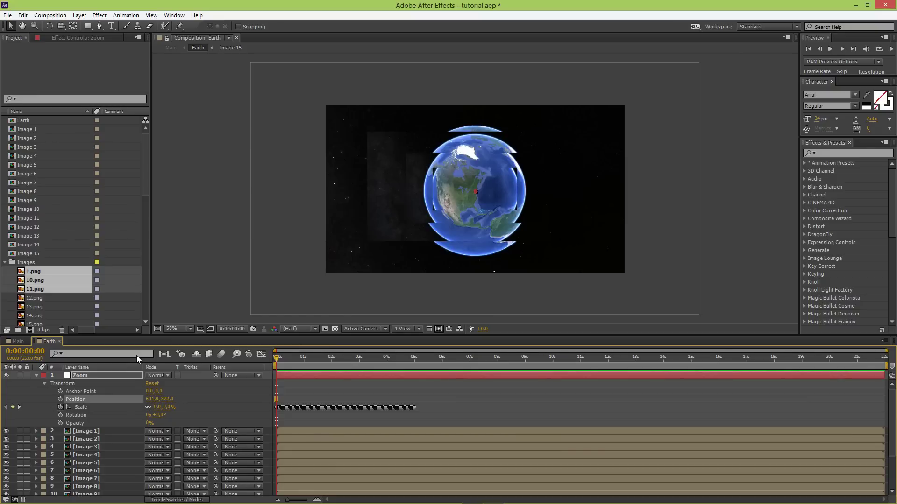
pyautogui.click(152, 399)
pyautogui.write('642')
pyautogui.press('Tab')
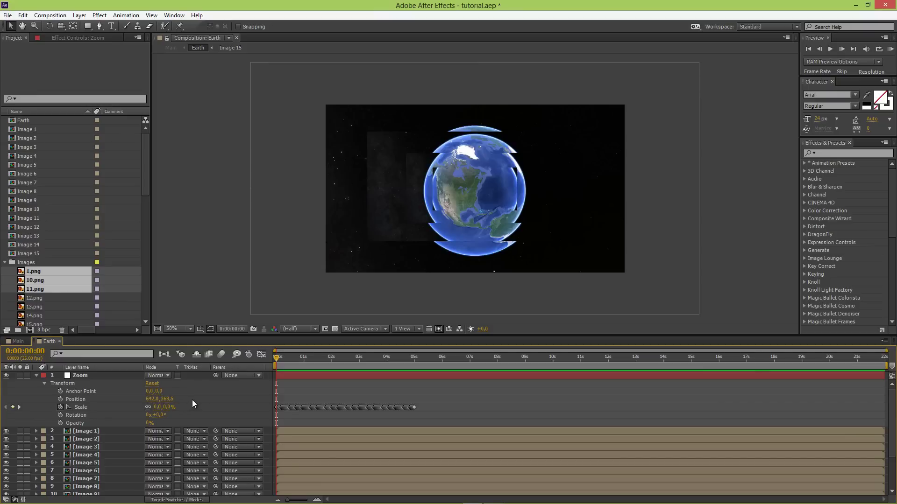
# Try parenting Image 1 through Image 15 to the fine-tuned Zoom null, scrub the timeline, and undo the parenting.
pyautogui.click(105, 431)
pyautogui.scroll(-3, 105, 486)
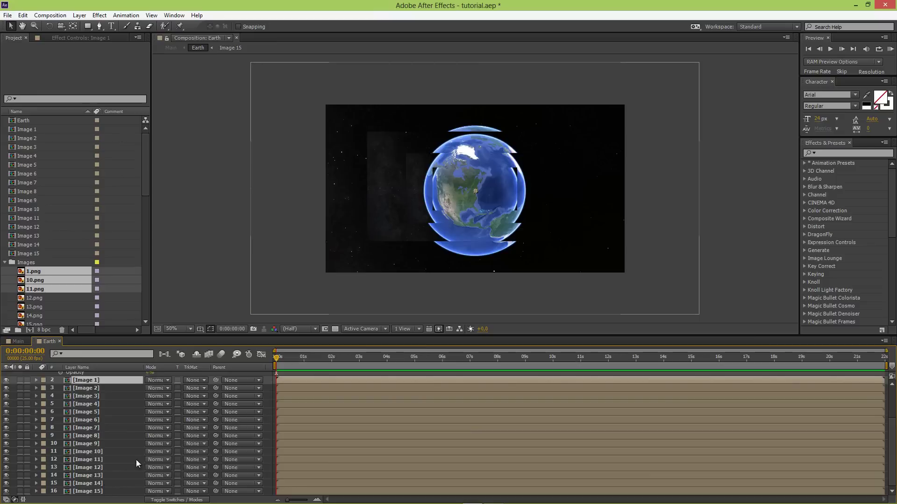
pyautogui.keyDown('shift'); pyautogui.click(104, 491); pyautogui.keyUp('shift')
pyautogui.click(241, 381)
pyautogui.click(247, 216)
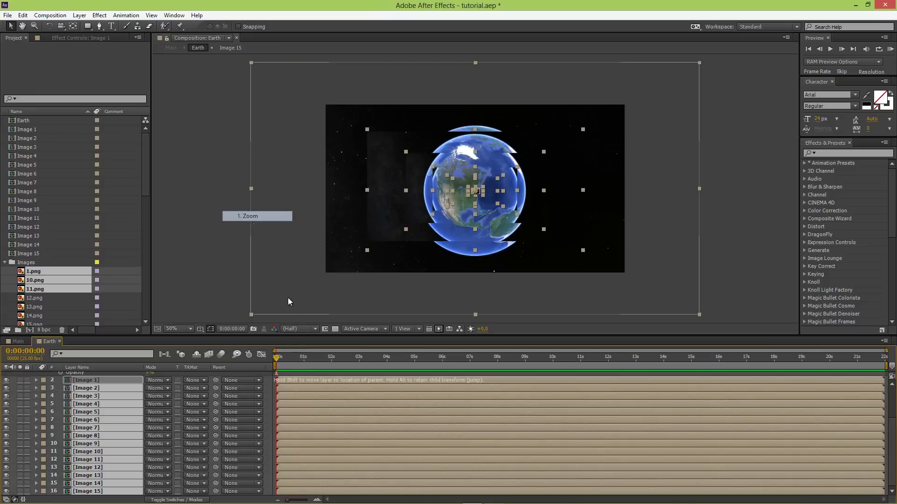
pyautogui.moveTo(276, 358); pyautogui.dragTo(174, 400)
pyautogui.hotkey('ctrl', 'z')
# Set the Zoom null's Y position to 369.
pyautogui.scroll(2, 173, 400)
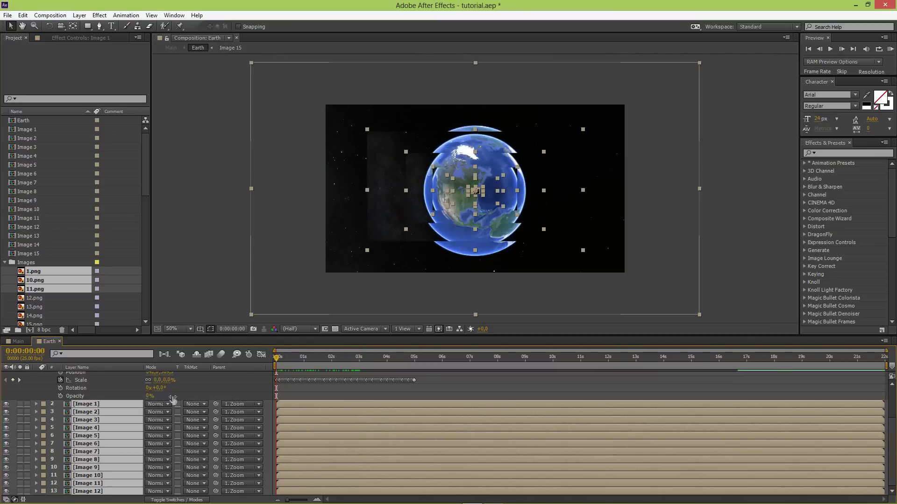
pyautogui.click(174, 395)
pyautogui.click(175, 396)
pyautogui.click(214, 393)
# Parent Image 1 through Image 15 to the Zoom null and scrub to 0:00:03:19 to check the alignment.
pyautogui.click(108, 428)
pyautogui.scroll(-3, 110, 456)
pyautogui.keyDown('shift'); pyautogui.click(86, 492); pyautogui.keyUp('shift')
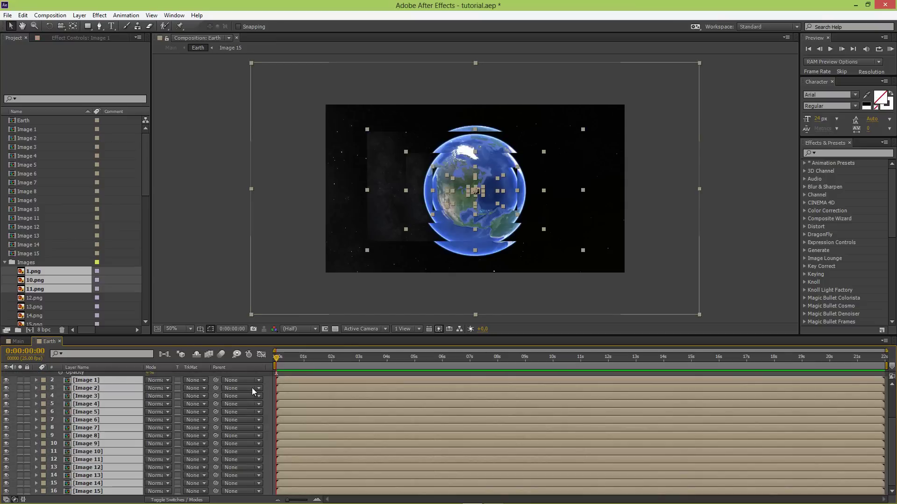
pyautogui.click(251, 388)
pyautogui.click(247, 216)
pyautogui.moveTo(276, 358); pyautogui.dragTo(380, 358)
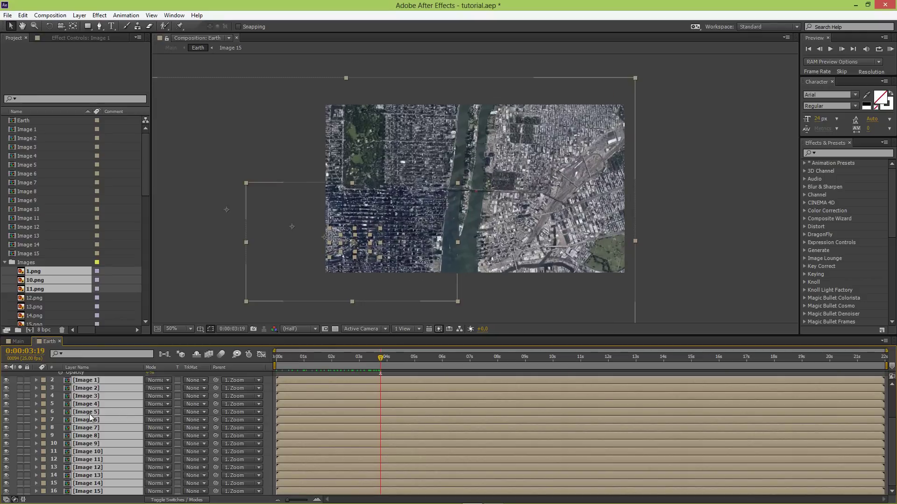
# Try an X position of 641.8 for the Zoom null while the images are parented, and undo it together with the parenting.
pyautogui.scroll(3, 83, 413)
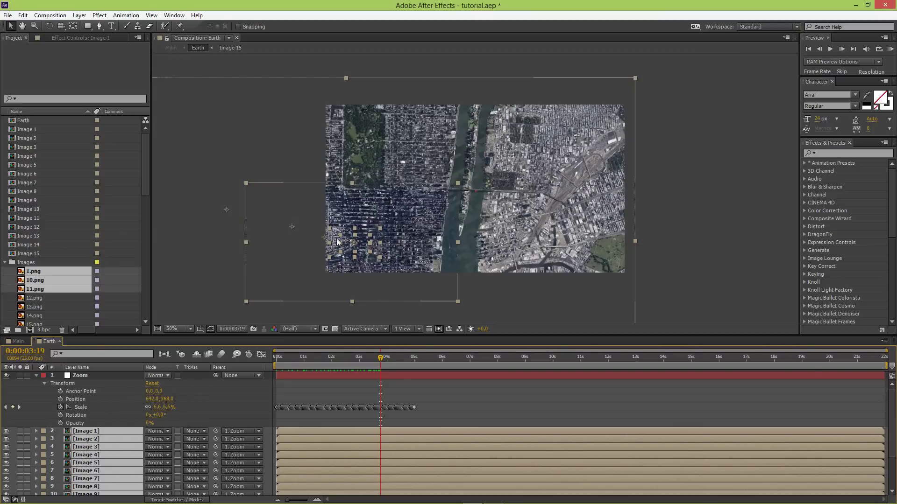
pyautogui.click(171, 399)
pyautogui.click(196, 399)
pyautogui.click(154, 399)
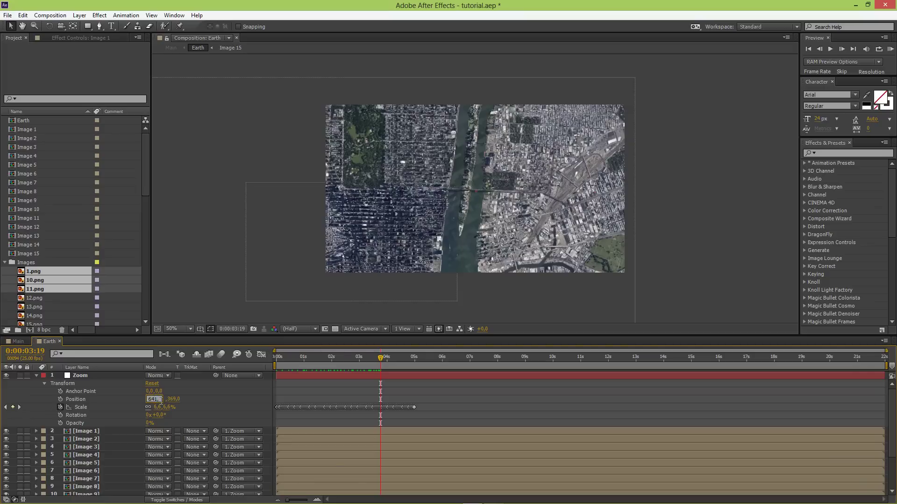
pyautogui.write('641,8')
pyautogui.press('Return')
pyautogui.click(82, 432)
pyautogui.scroll(-2, 122, 473)
pyautogui.scroll(2, 130, 439)
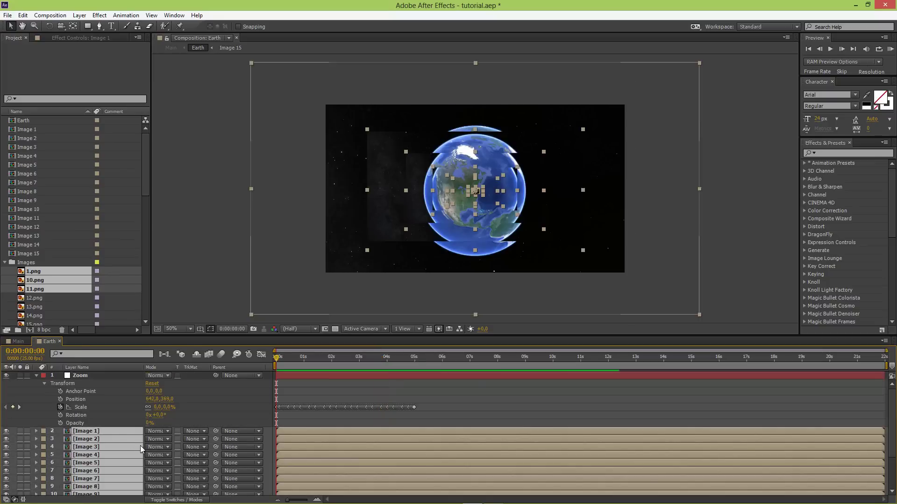
# Set the Zoom null's X position to 641.8 with the images unparented at the first frame.
pyautogui.click(152, 400)
pyautogui.click(157, 400)
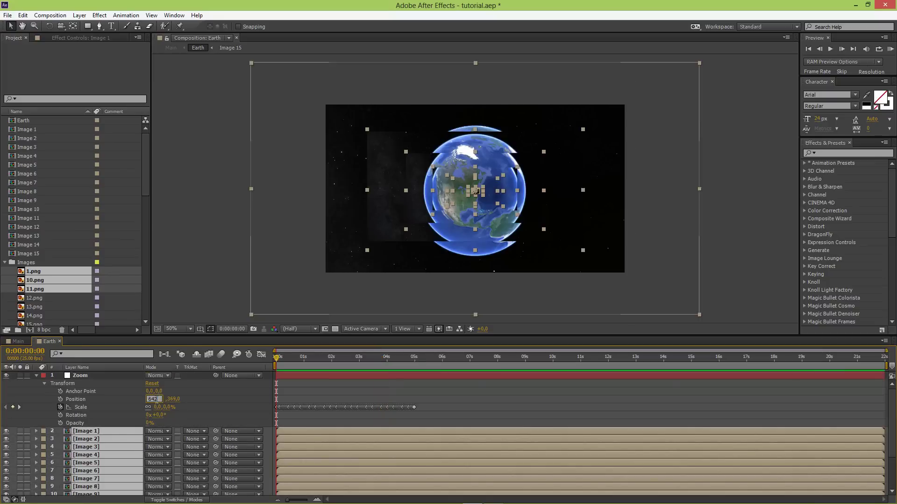
pyautogui.write('2')
pyautogui.press('Return')
pyautogui.click(189, 410)
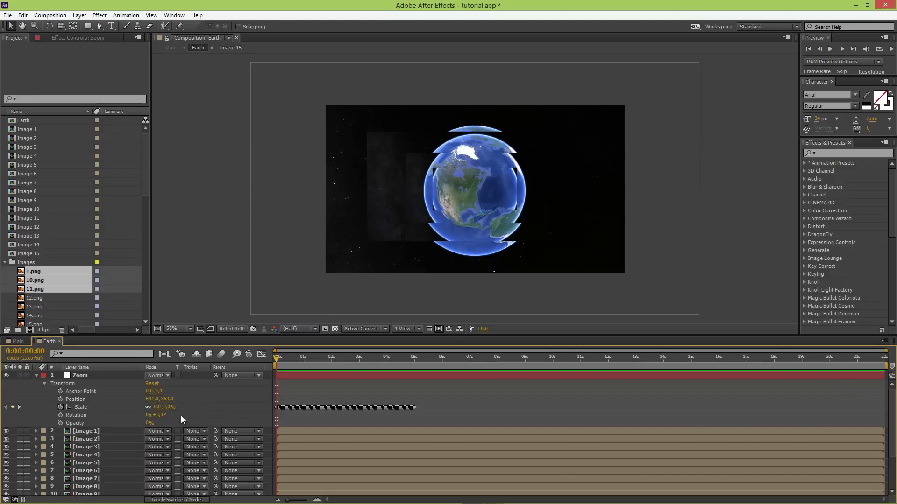
# Parent Image 1 through Image 15 to the Zoom null, scrub to 0:00:03:17 to check the zoom, and return to the first frame.
pyautogui.click(127, 430)
pyautogui.hotkey('ctrl', 'a')
pyautogui.scroll(-3, 127, 435)
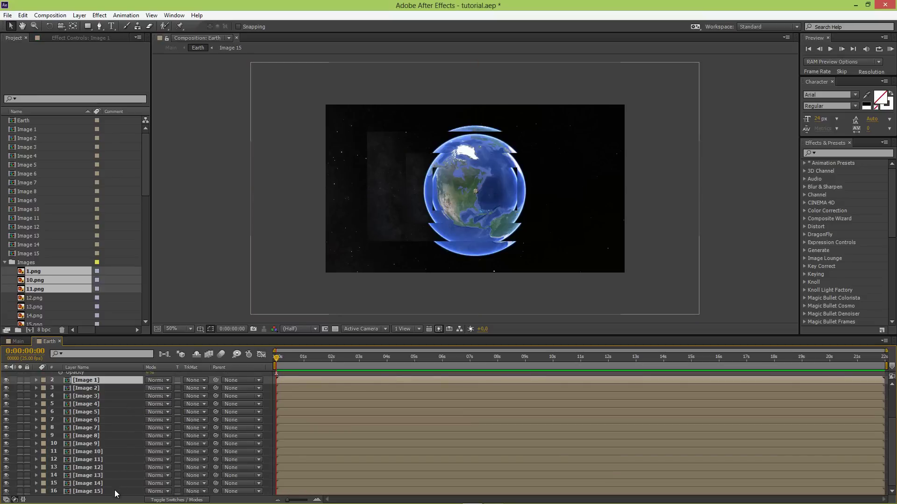
pyautogui.click(233, 380)
pyautogui.click(243, 215)
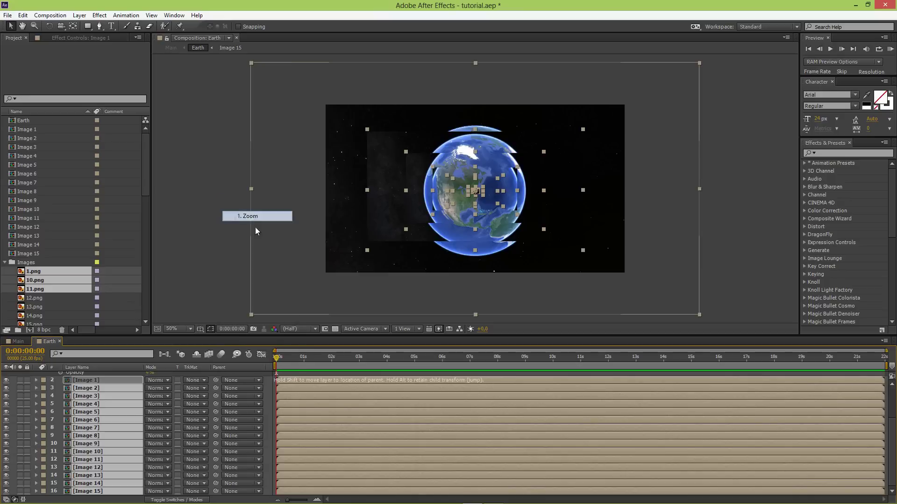
pyautogui.moveTo(281, 366); pyautogui.dragTo(378, 357)
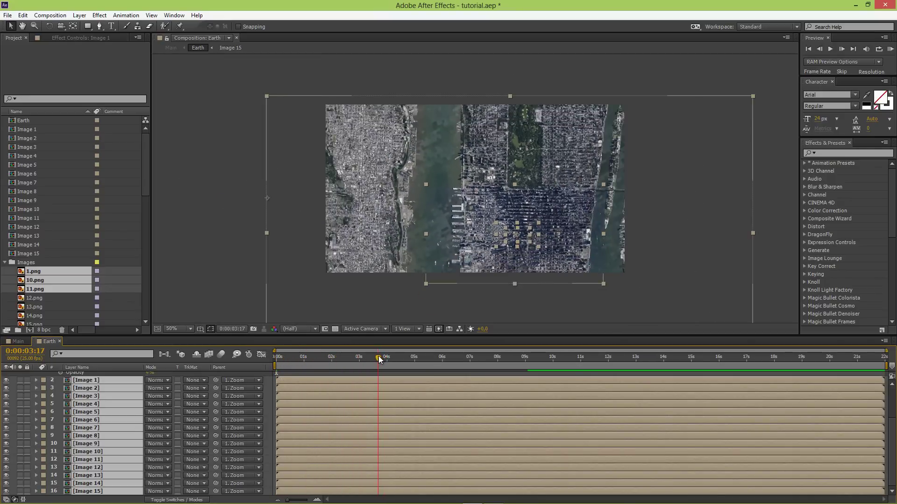
pyautogui.press('Home')
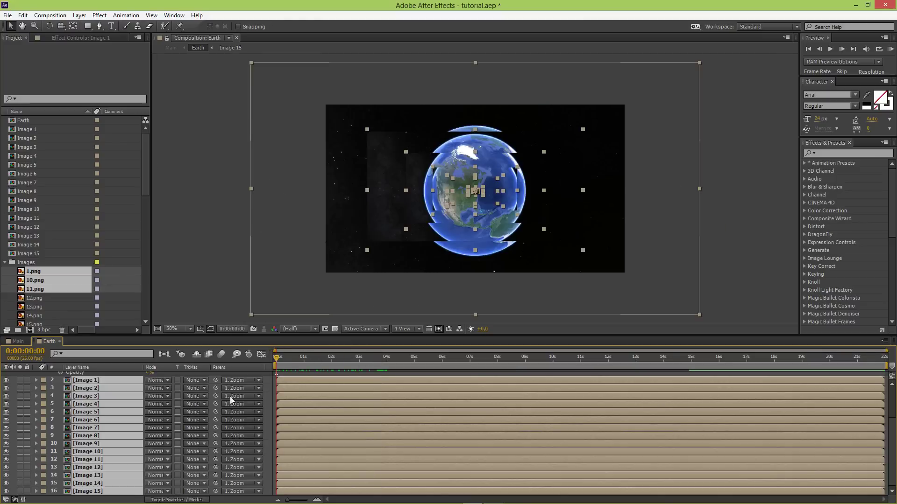
# Finalize the Zoom null's position at 641.9, 369.1 and scrub to 0:00:04:21 and back to check the full zoom.
pyautogui.scroll(2, 211, 410)
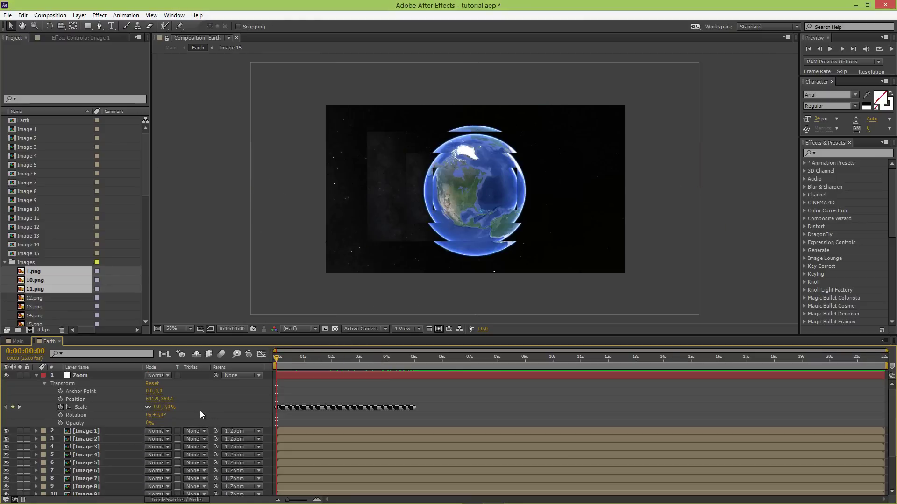
pyautogui.click(151, 400)
pyautogui.click(181, 399)
pyautogui.press('Return')
pyautogui.moveTo(275, 357); pyautogui.dragTo(408, 353)
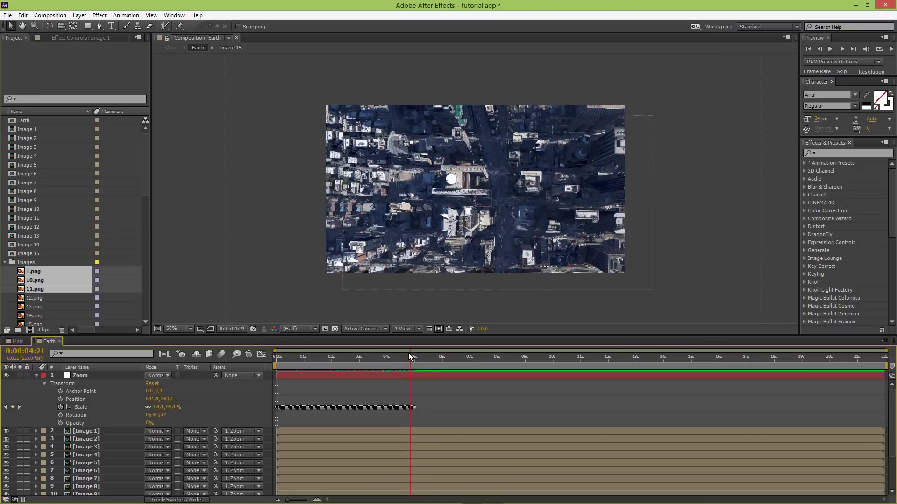
pyautogui.moveTo(396, 352); pyautogui.dragTo(273, 351)
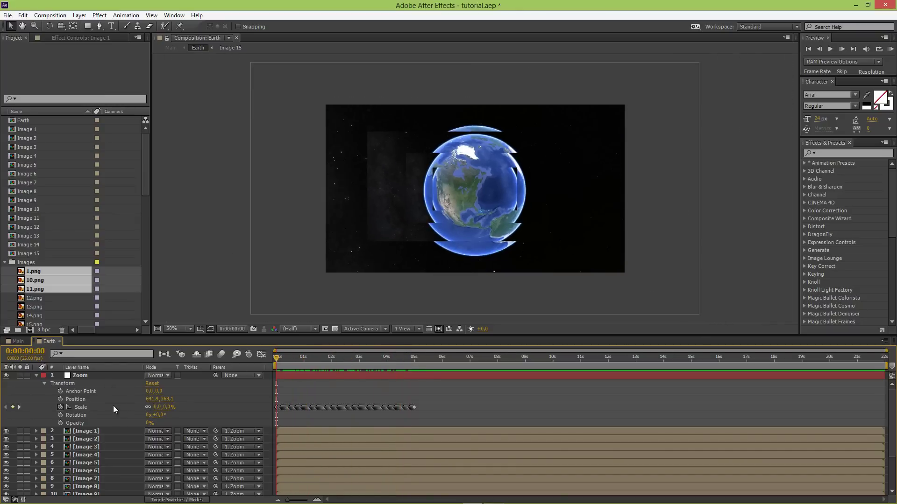
# Collapse the Zoom null's properties and select the Image 14 layer.
pyautogui.click(36, 376)
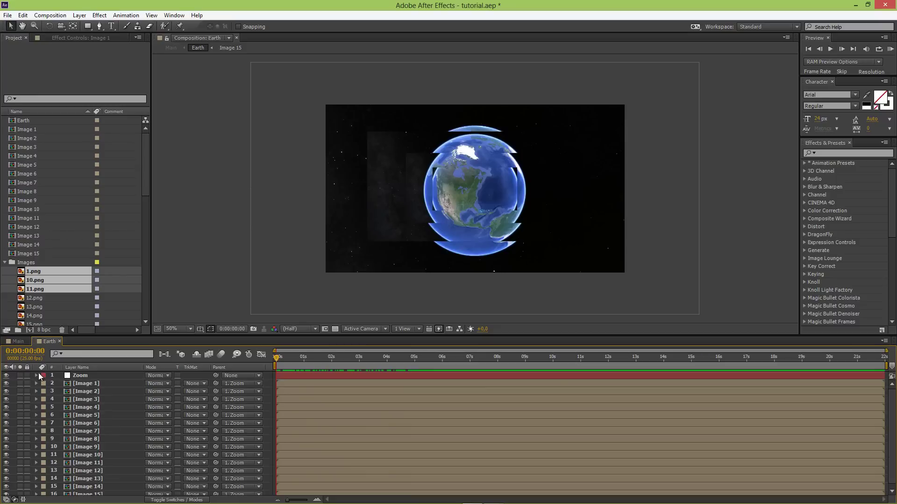
pyautogui.click(483, 195)
pyautogui.click(466, 182)
pyautogui.click(477, 195)
pyautogui.scroll(-1, 100, 465)
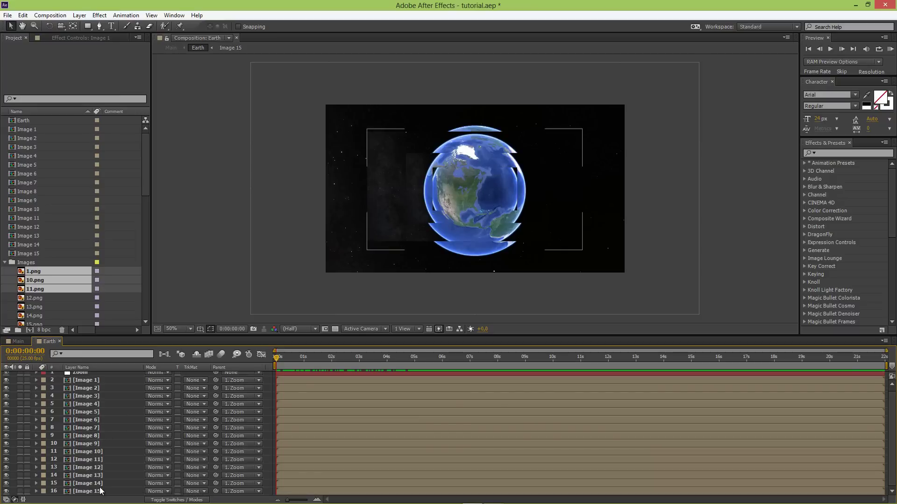
pyautogui.click(97, 484)
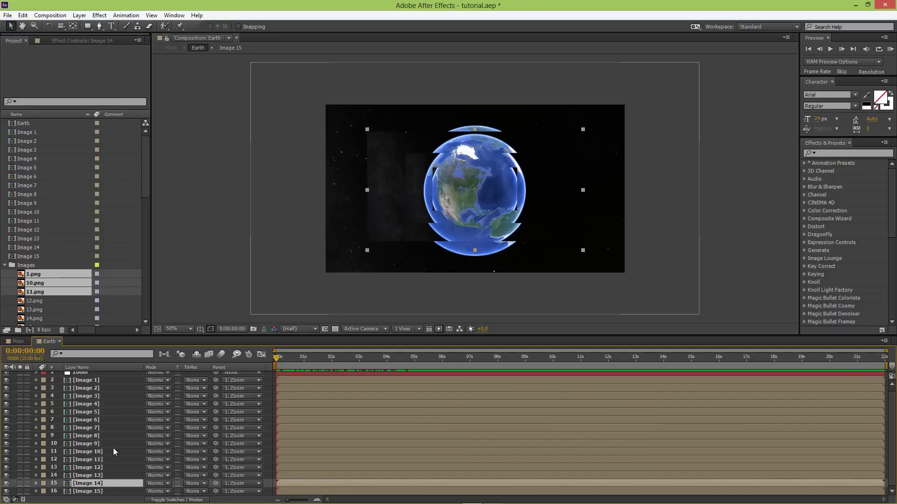
# Activate the Ellipse tool, solo Image 14 and Image 15, and toggle Image 14 to compare its edges against Image 15.
pyautogui.moveTo(94, 26); pyautogui.dragTo(120, 48)
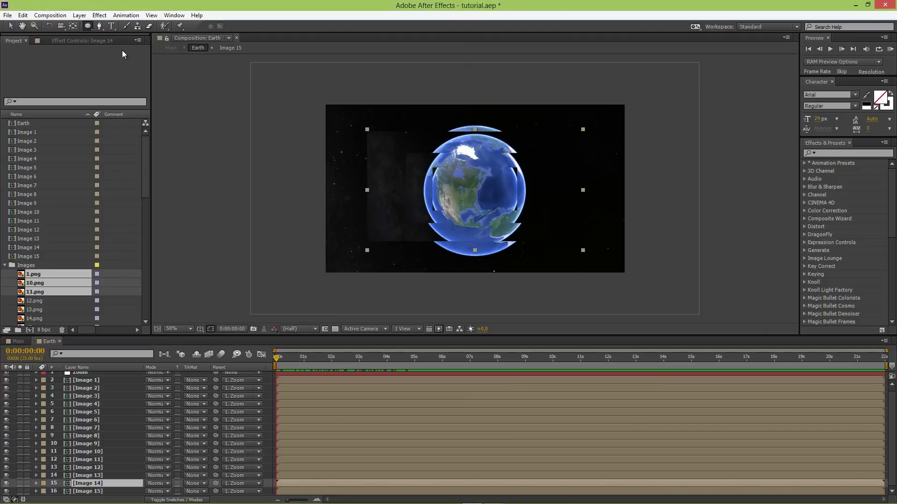
pyautogui.click(102, 490)
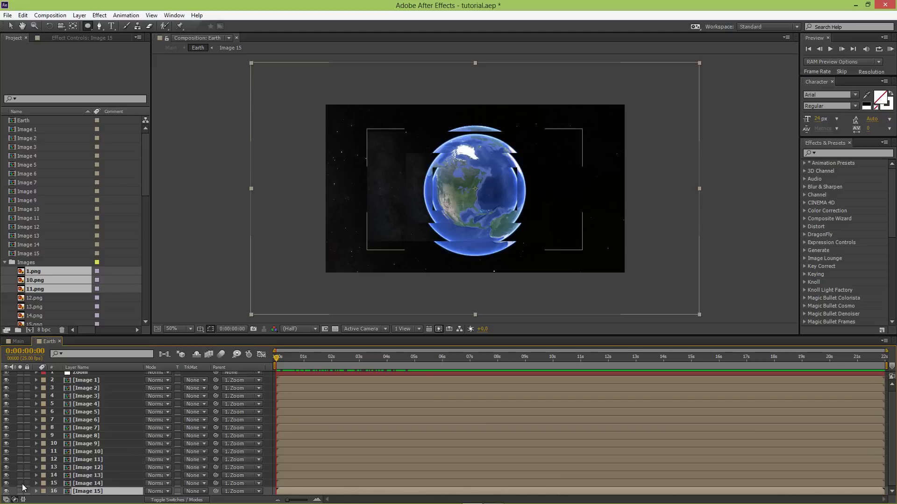
pyautogui.click(19, 484)
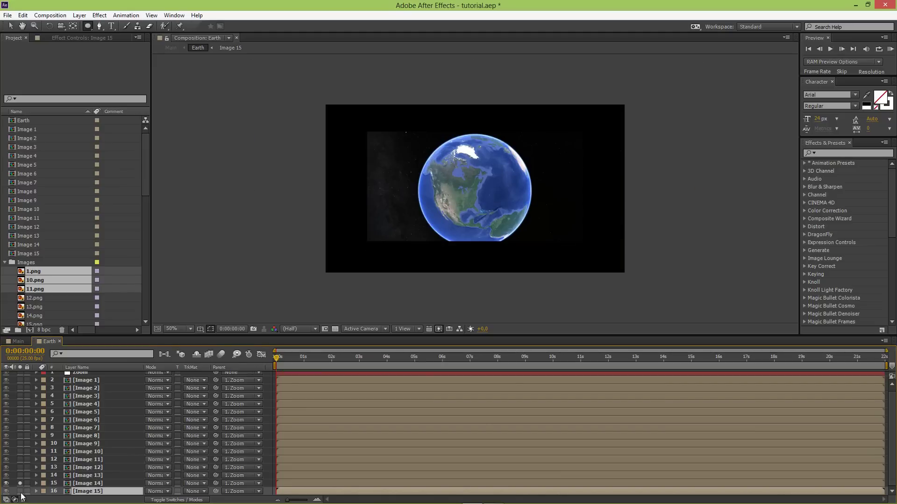
pyautogui.click(19, 491)
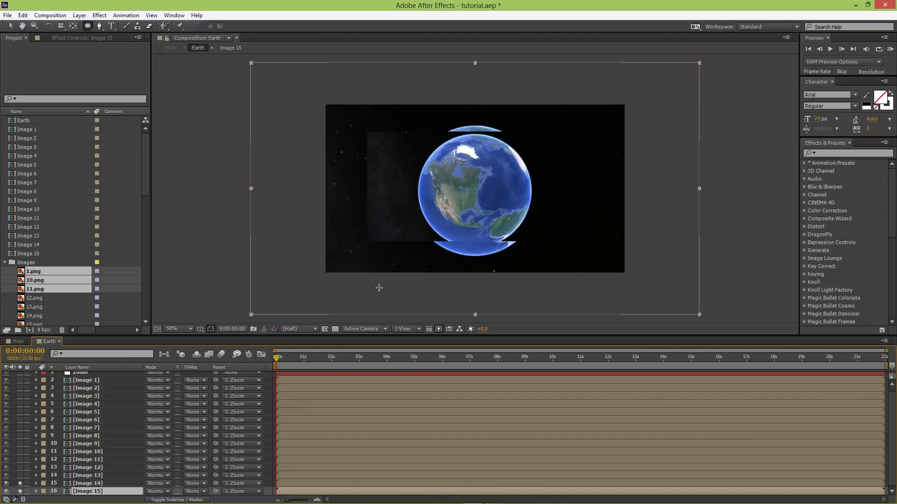
pyautogui.click(77, 483)
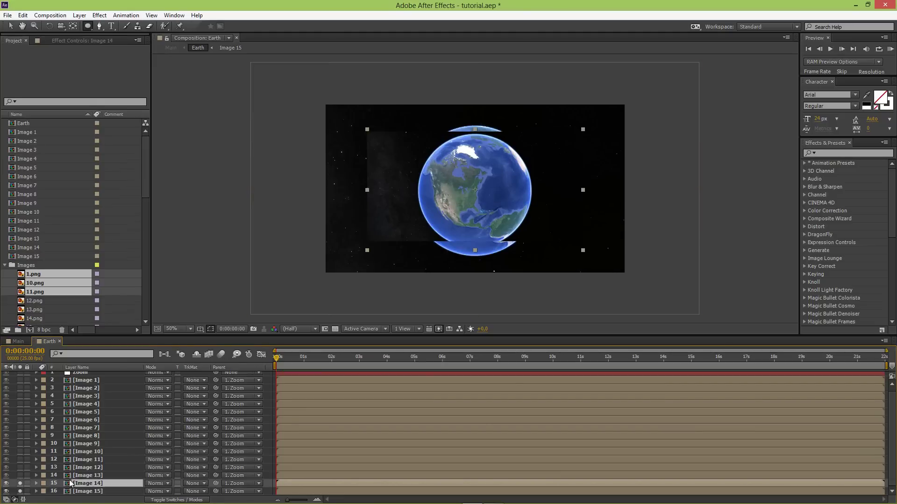
pyautogui.click(7, 484)
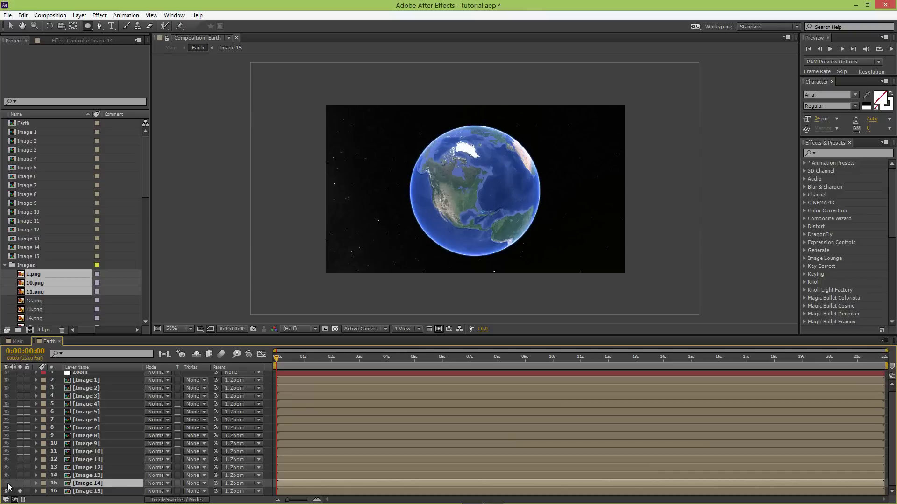
pyautogui.click(19, 484)
pyautogui.click(19, 485)
pyautogui.click(20, 486)
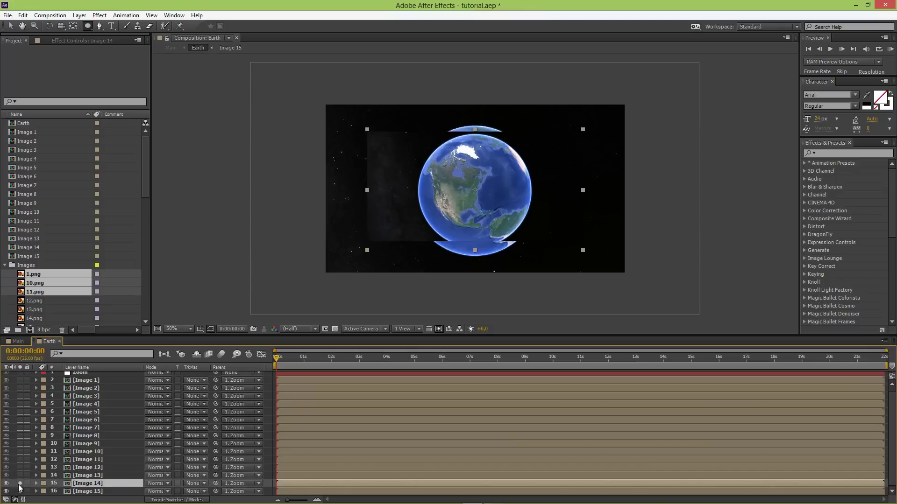
pyautogui.click(20, 491)
# Mask Image 14 with a small ellipse around eastern North America at the first frame, and turn off the solo view.
pyautogui.doubleClick(87, 26)
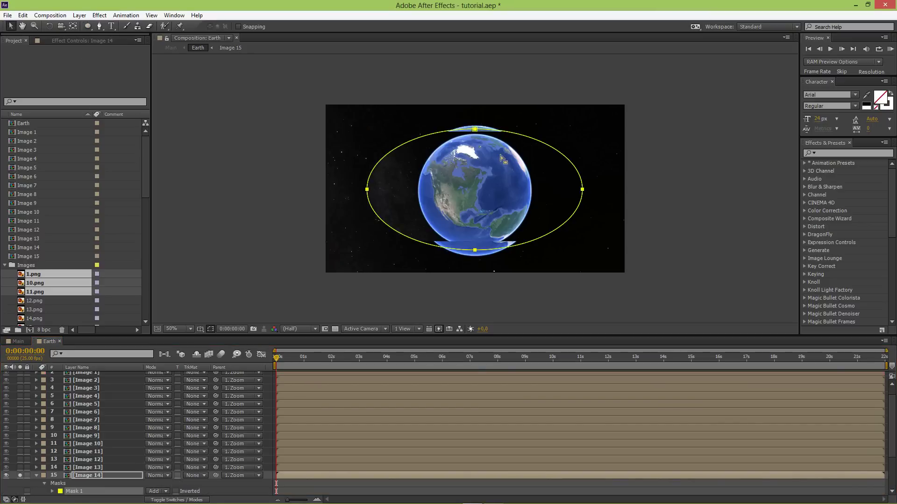
pyautogui.hotkey('ctrl', 'z')
pyautogui.click(87, 26)
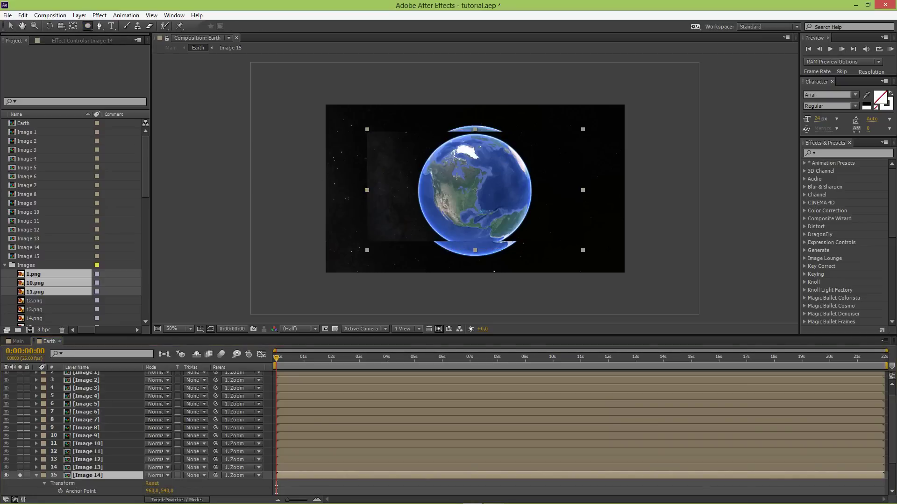
pyautogui.moveTo(444, 168); pyautogui.dragTo(506, 223)
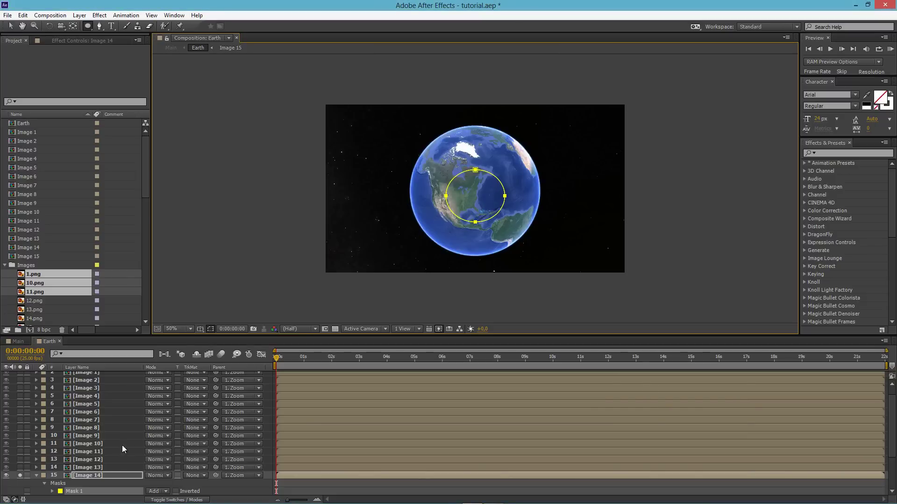
pyautogui.click(104, 474)
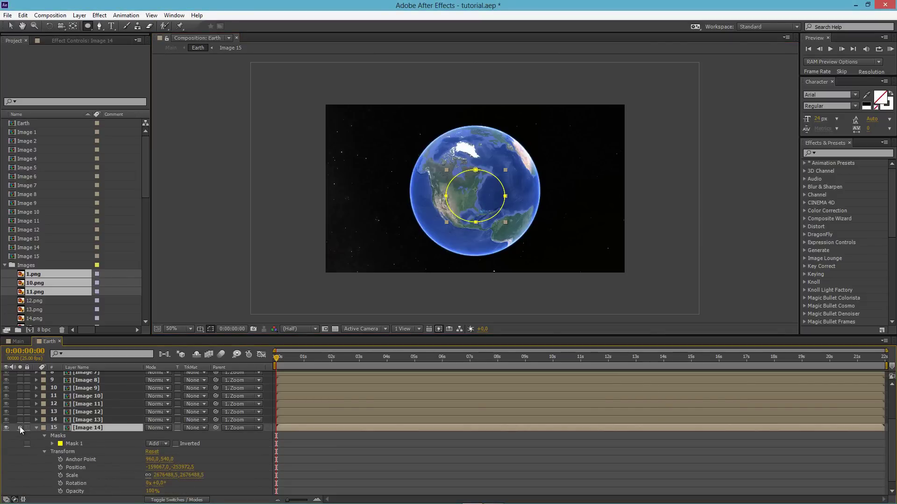
pyautogui.click(19, 428)
pyautogui.scroll(-1, 20, 425)
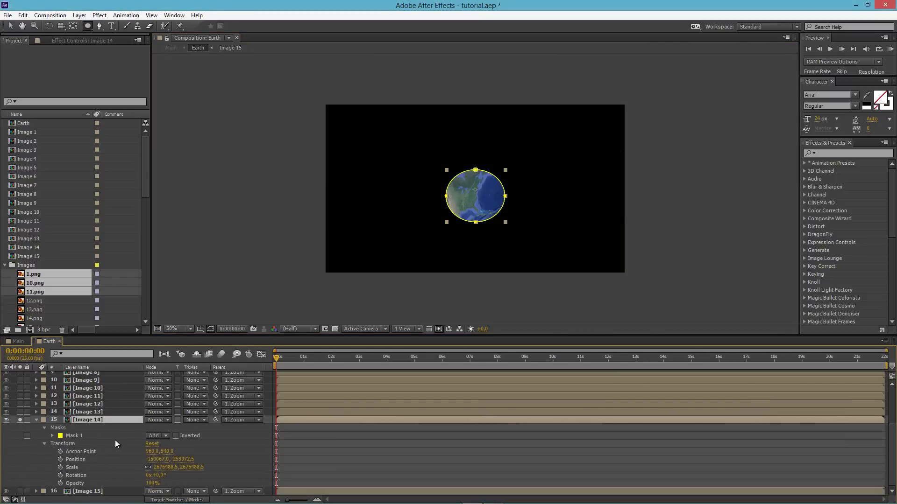
pyautogui.click(36, 421)
pyautogui.click(20, 483)
# Solo Image 13 at 0:00:00:09, mask it with an ellipse around the eastern United States, and turn its solo off.
pyautogui.click(78, 476)
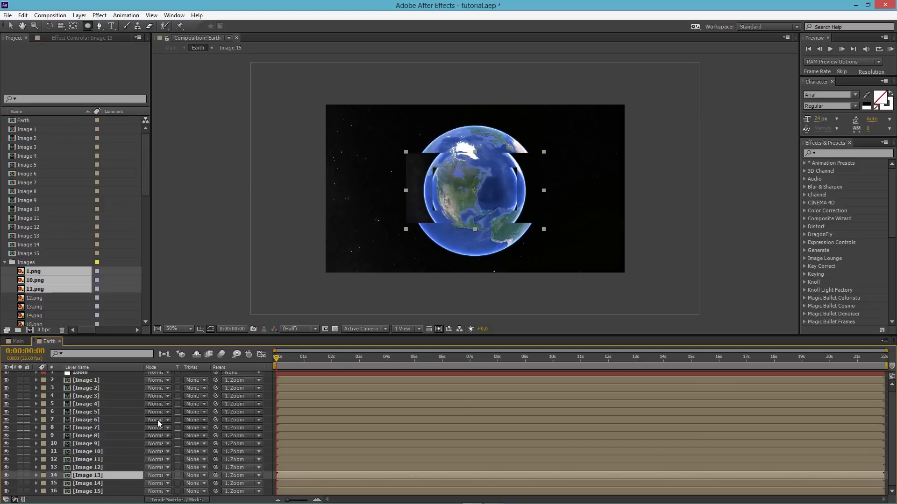
pyautogui.click(20, 475)
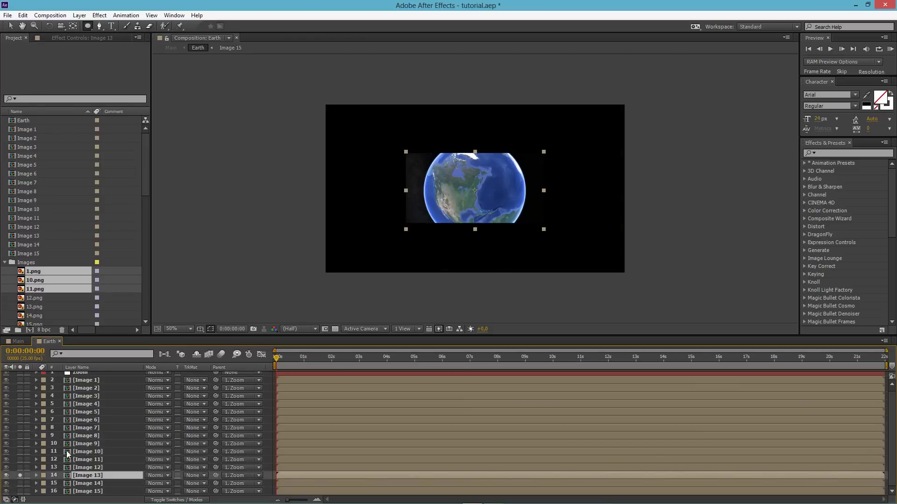
pyautogui.moveTo(281, 358); pyautogui.dragTo(287, 359)
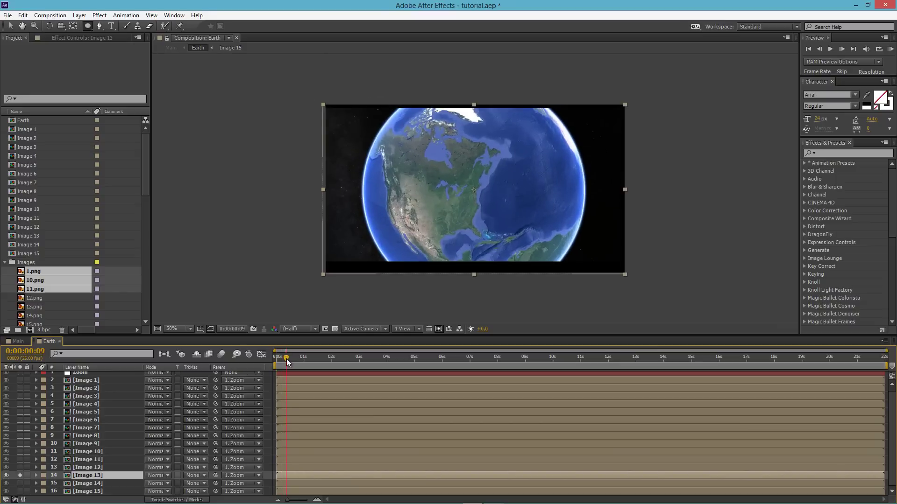
pyautogui.click(88, 26)
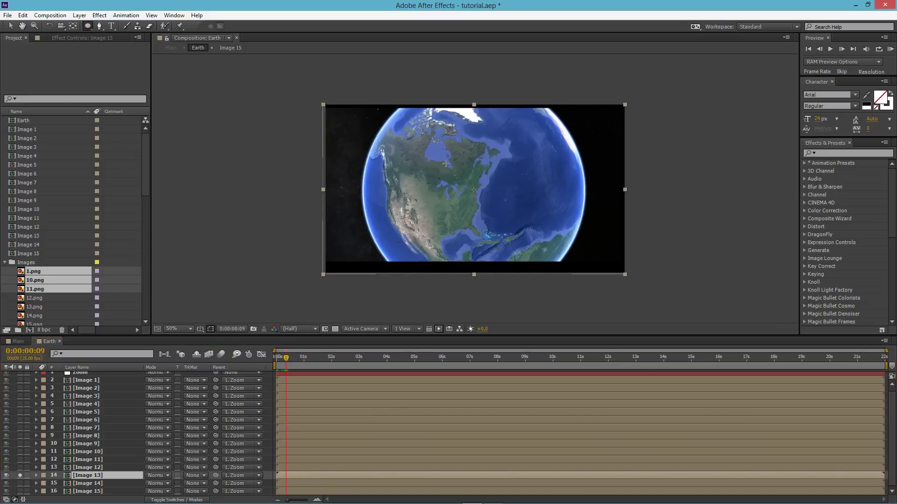
pyautogui.moveTo(425, 161); pyautogui.dragTo(521, 246)
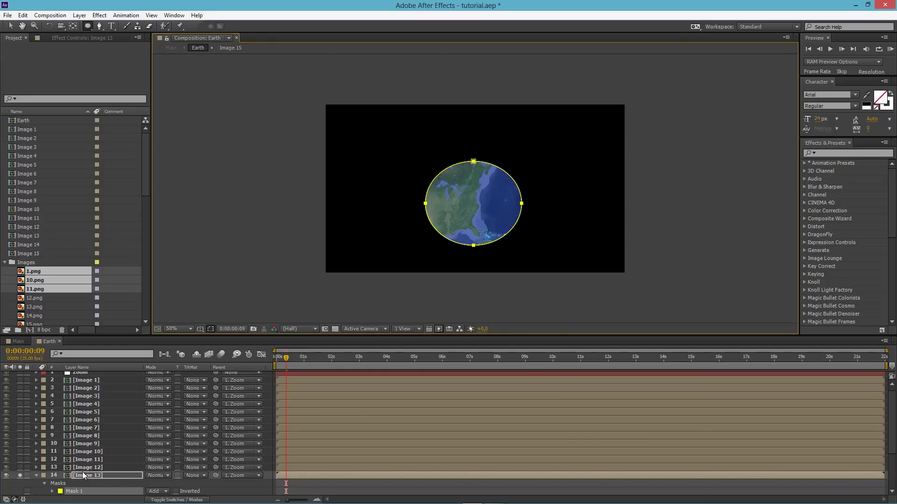
pyautogui.click(19, 475)
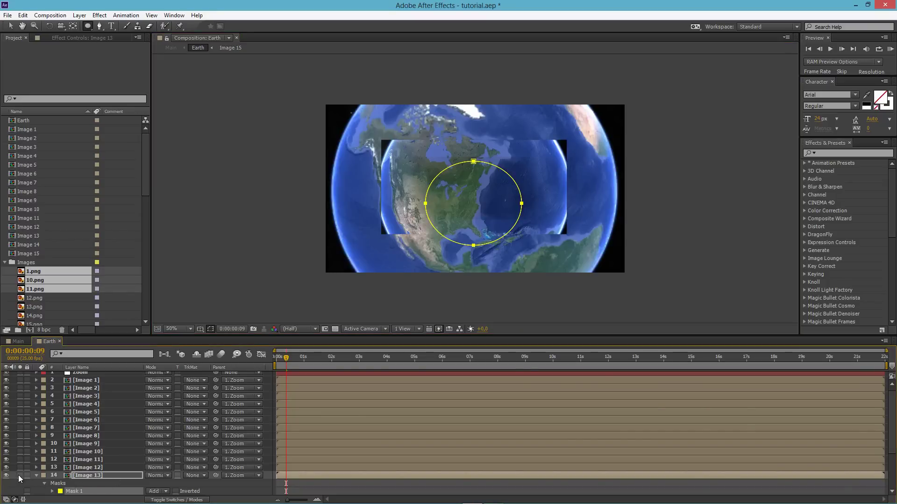
# Try an elliptical mask around eastern North America on the soloed Image 12 at 0:00:00:14.
pyautogui.click(74, 469)
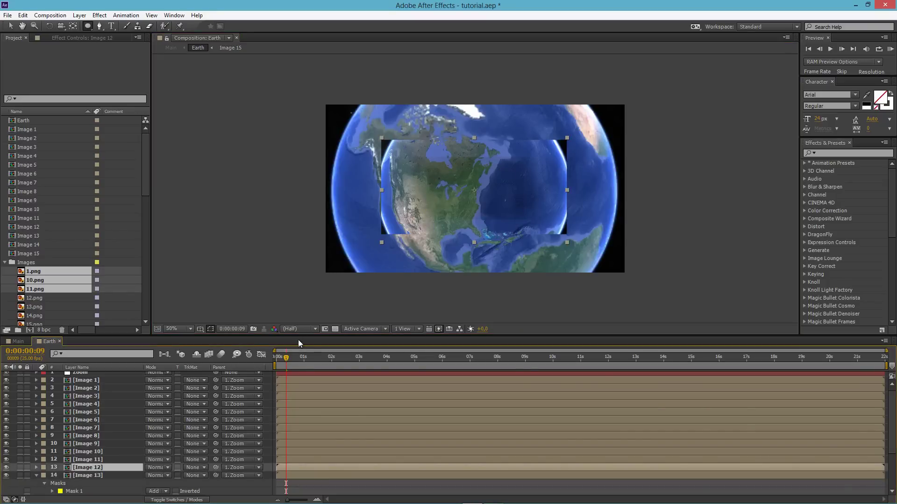
pyautogui.moveTo(286, 358); pyautogui.dragTo(293, 364)
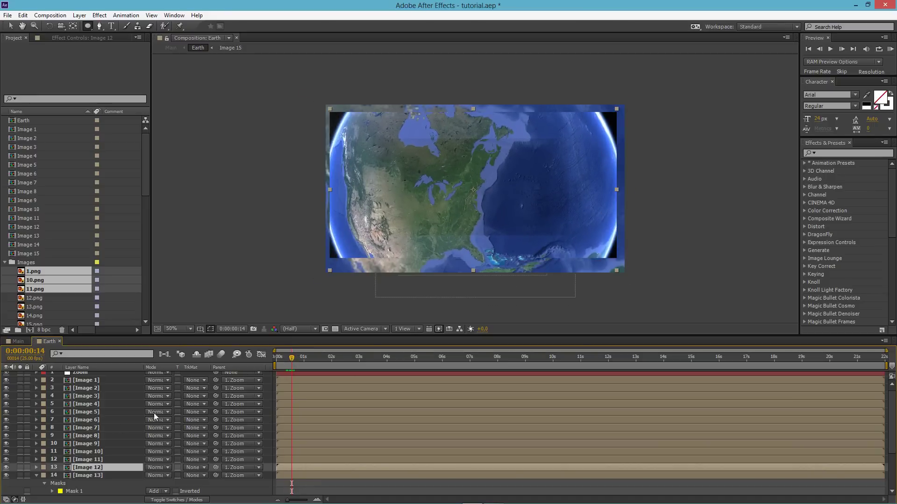
pyautogui.click(36, 475)
pyautogui.click(20, 467)
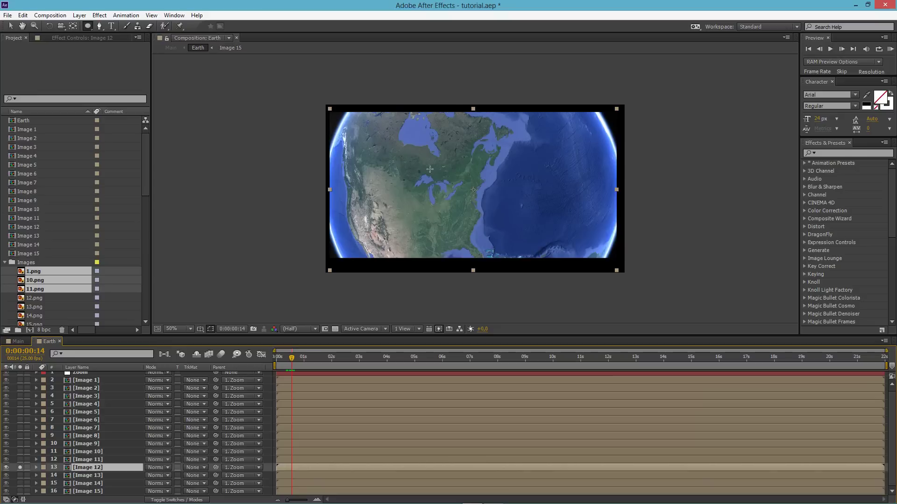
pyautogui.moveTo(379, 132); pyautogui.dragTo(541, 254)
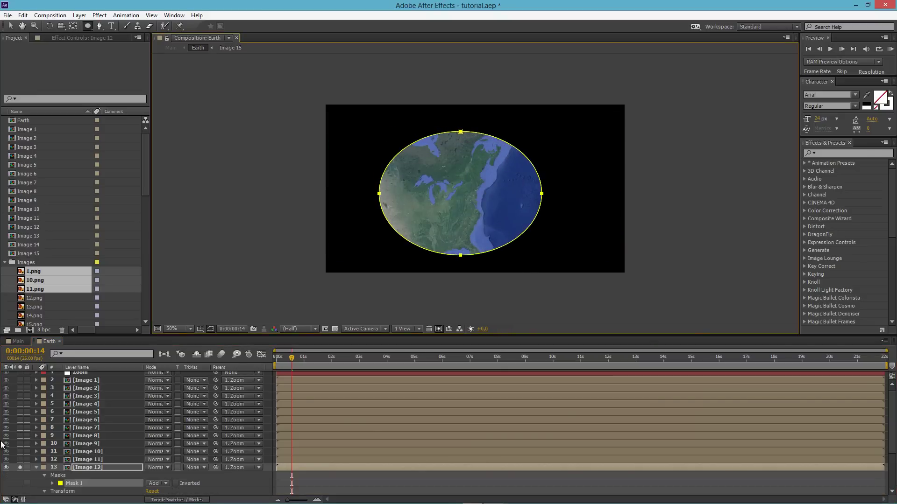
pyautogui.click(36, 467)
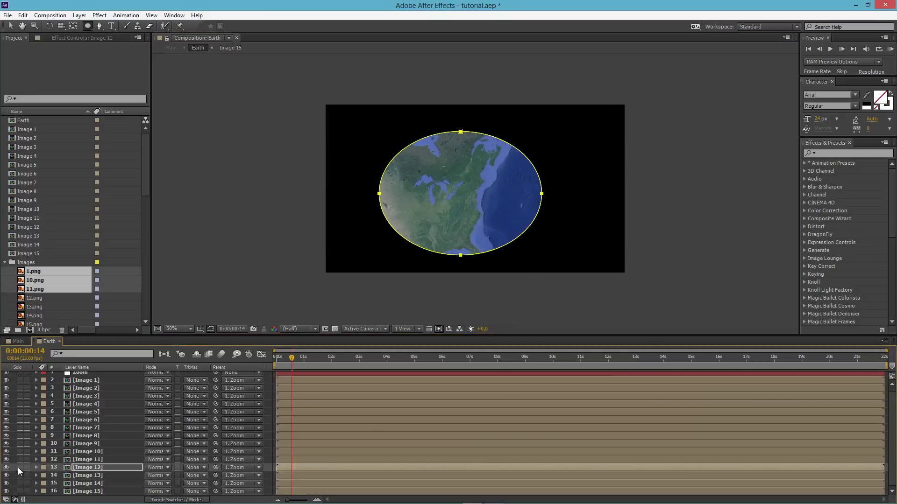
# Check Image 11 on its own at 0:00:00:14, restore the full view and return to the Selection tool with Image 11 deselected.
pyautogui.click(20, 460)
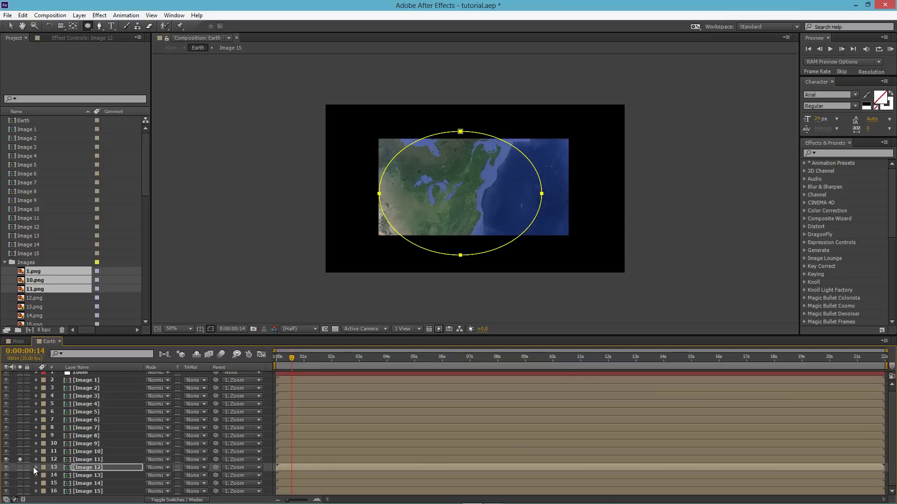
pyautogui.click(20, 460)
pyautogui.click(77, 460)
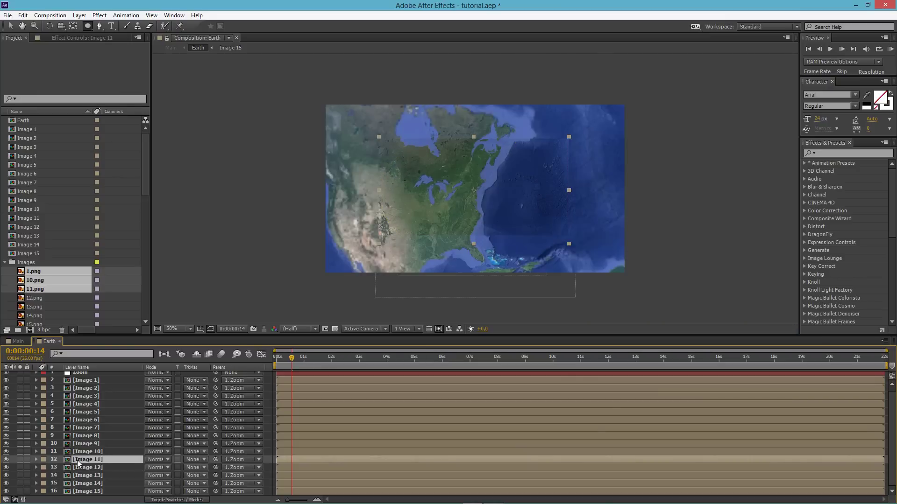
pyautogui.click(10, 26)
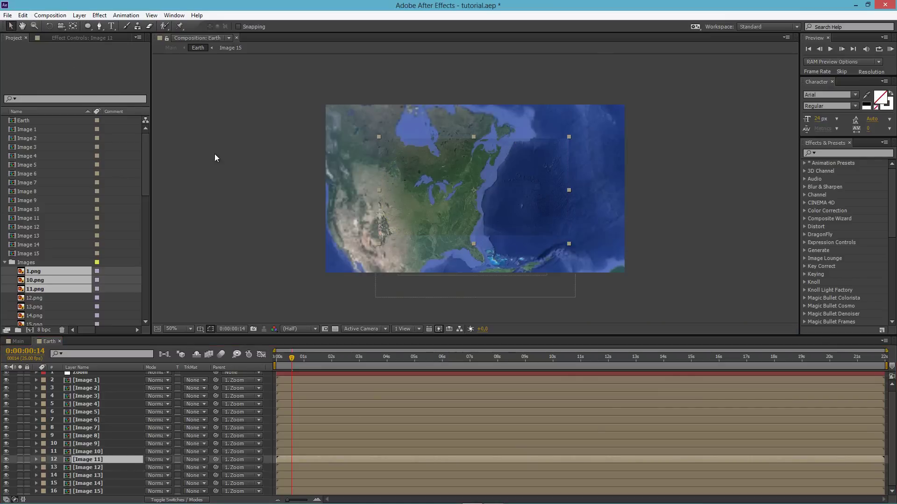
pyautogui.click(220, 156)
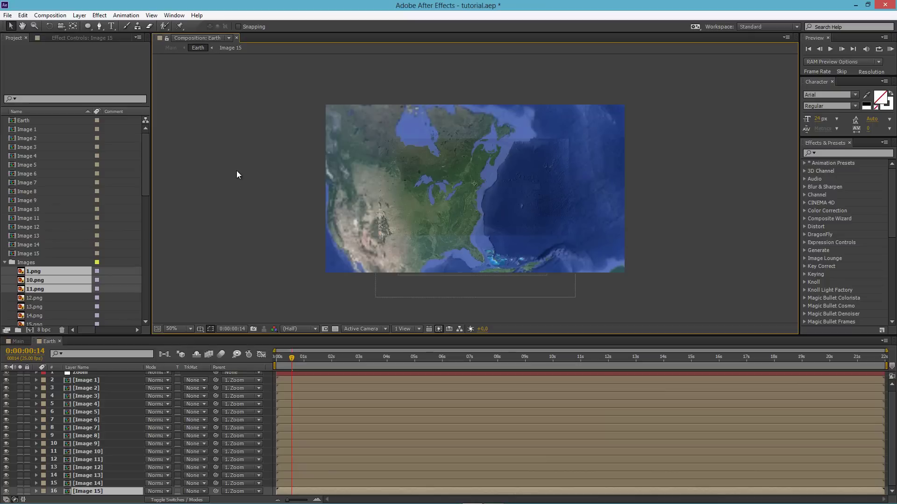
# Solo Image 12 at 0:00:00:11 and replace its mask with a wider, flatter ellipse spanning eastern North America and the Atlantic.
pyautogui.moveTo(290, 356)
pyautogui.mouseDown()
pyautogui.moveTo(281, 355)
pyautogui.moveTo(298, 356)
pyautogui.moveTo(289, 356)
pyautogui.mouseUp()
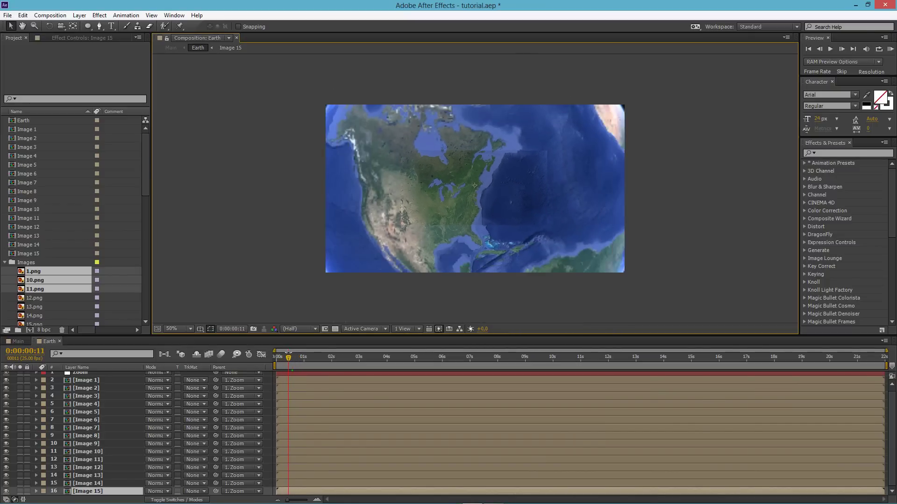
pyautogui.click(60, 467)
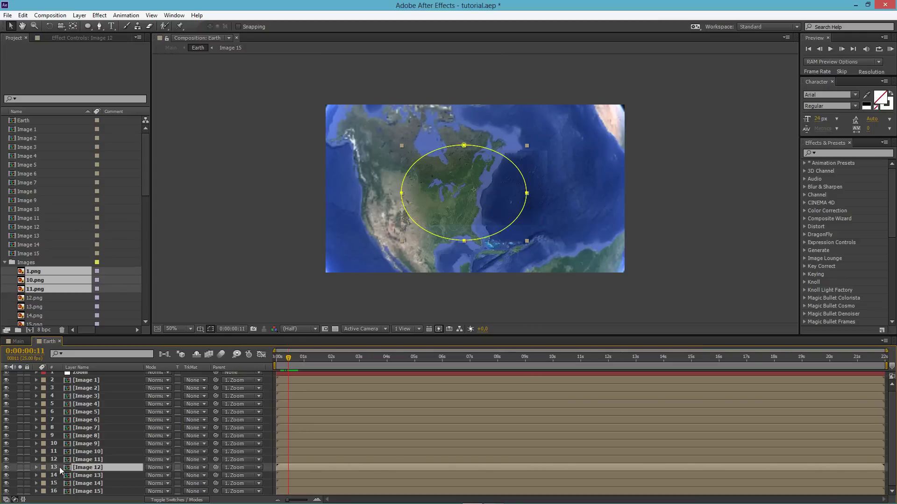
pyautogui.click(21, 467)
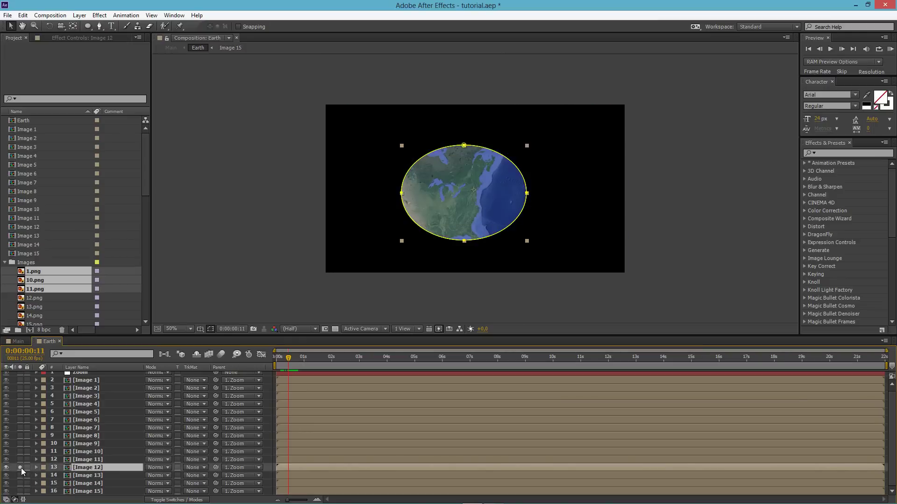
pyautogui.click(35, 467)
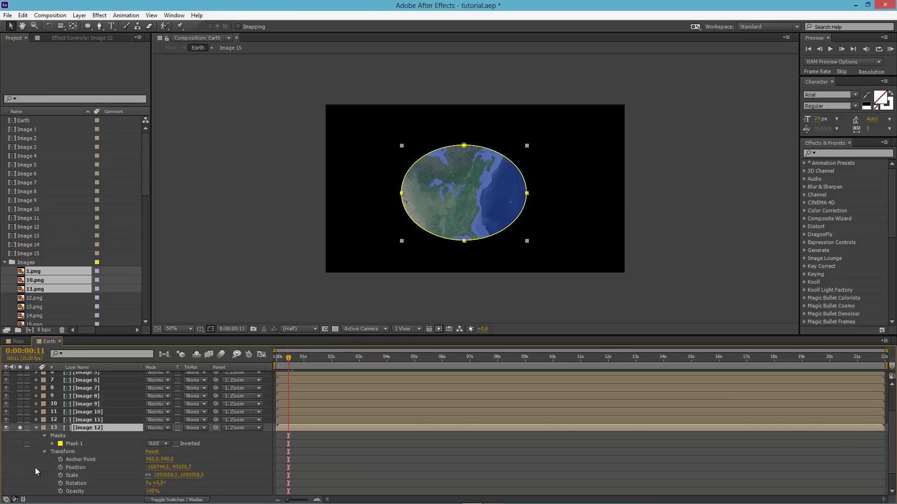
pyautogui.click(56, 437)
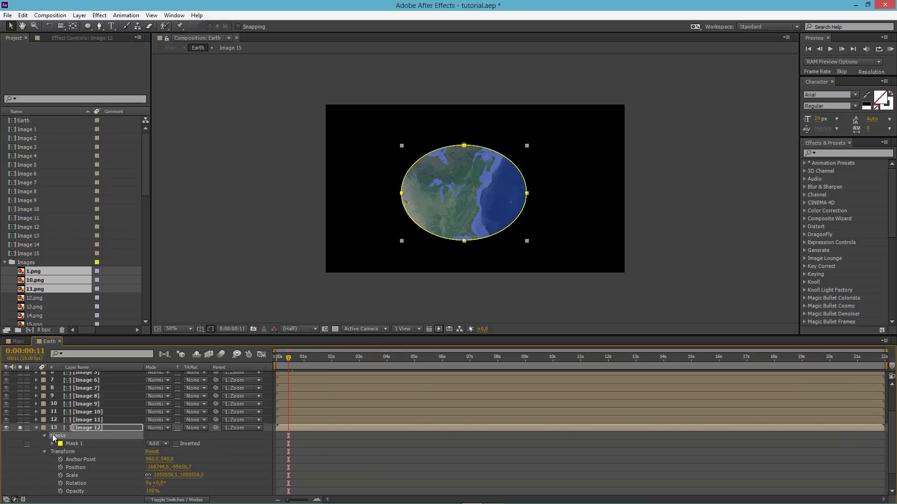
pyautogui.press('Delete')
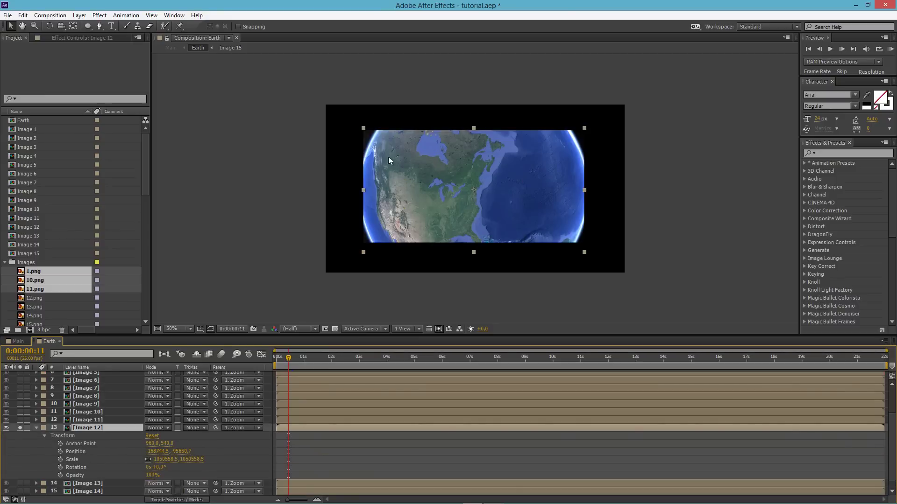
pyautogui.click(87, 26)
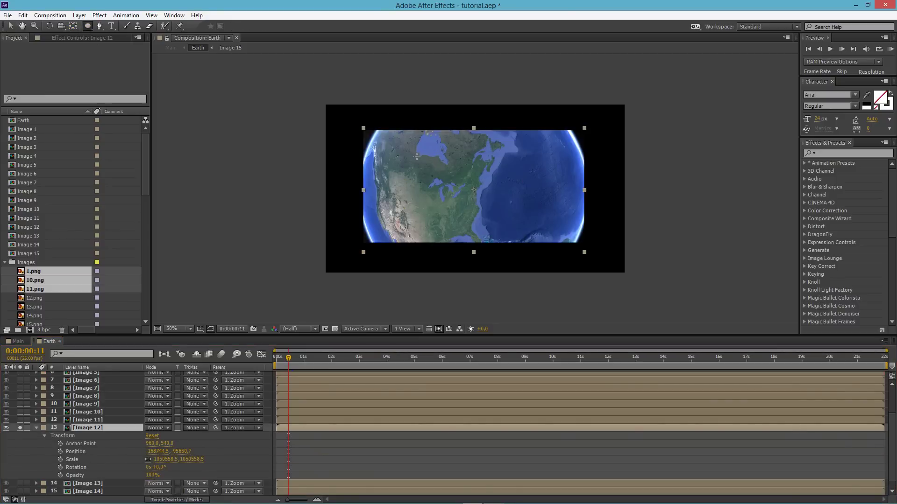
pyautogui.moveTo(390, 140); pyautogui.dragTo(568, 233)
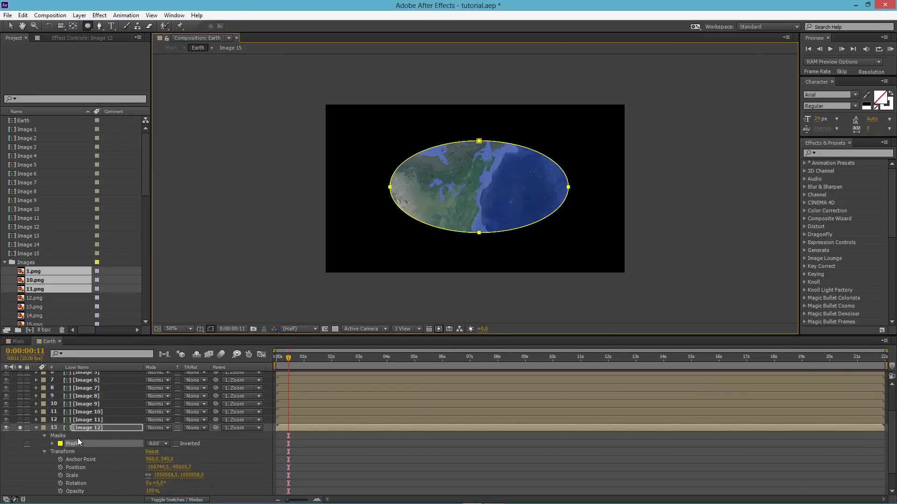
# Feather Image 12's mask by 218 pixels, collapse the layer's properties and turn its solo off.
pyautogui.click(53, 444)
pyautogui.moveTo(158, 459); pyautogui.dragTo(245, 453)
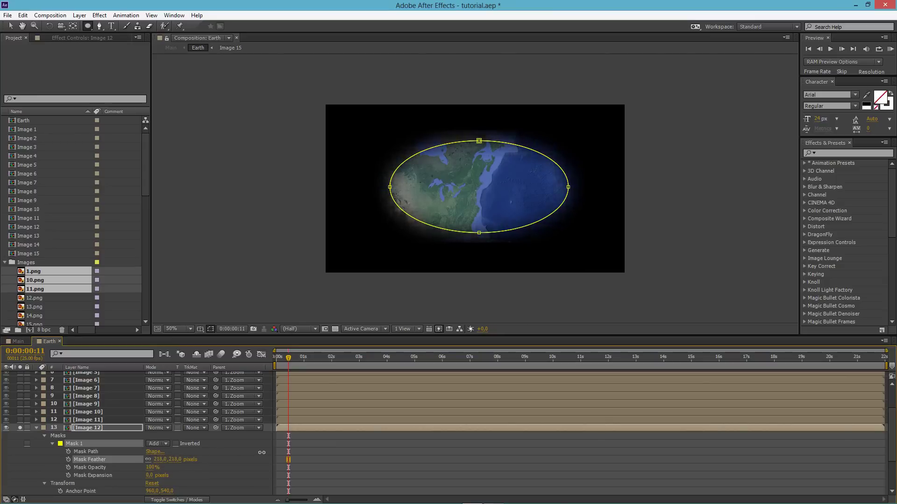
pyautogui.click(36, 428)
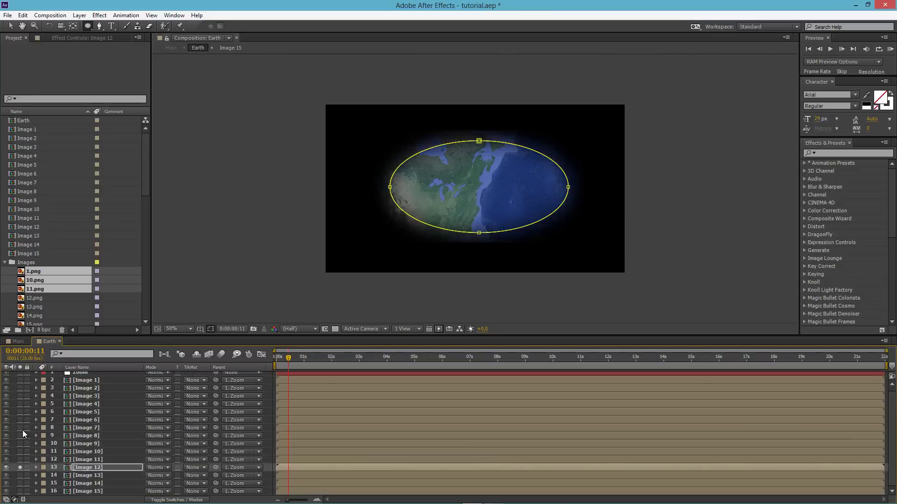
pyautogui.click(19, 467)
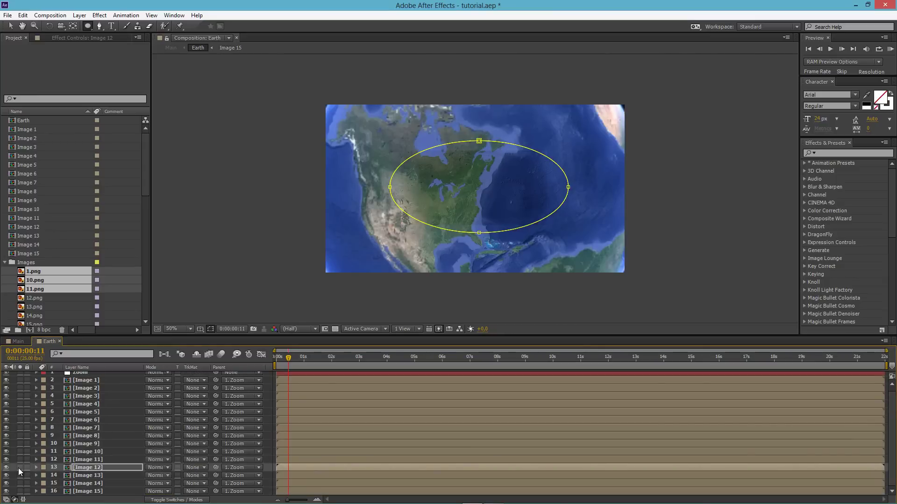
# Try a 494-pixel feather and a -53-pixel expansion on Image 13's elliptical mask.
pyautogui.click(85, 476)
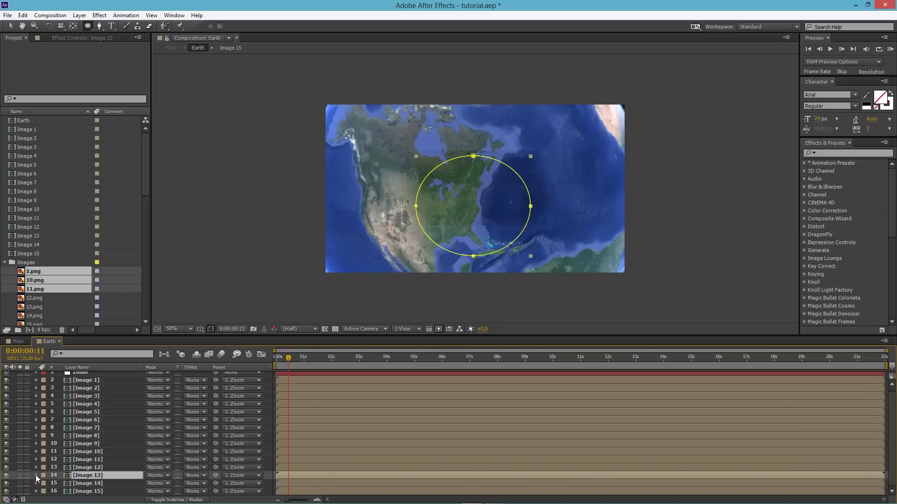
pyautogui.click(36, 475)
pyautogui.click(53, 444)
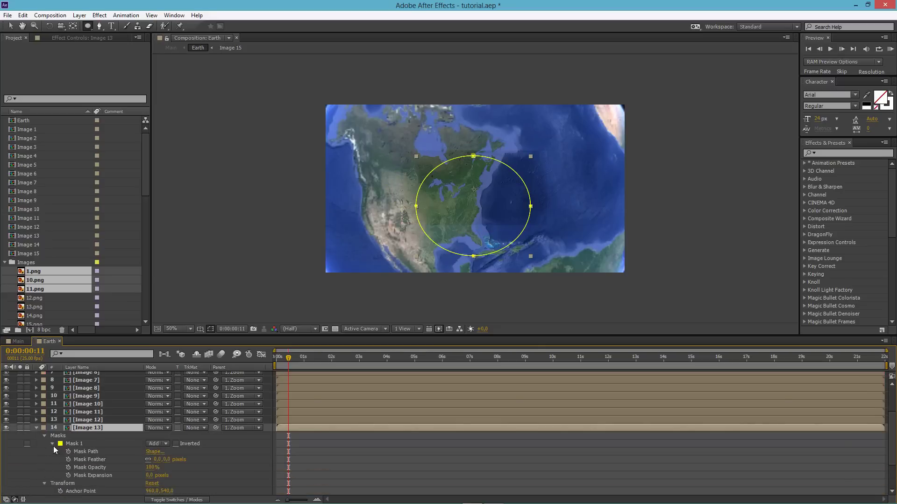
pyautogui.moveTo(161, 459)
pyautogui.mouseDown()
pyautogui.moveTo(354, 430)
pyautogui.moveTo(125, 475)
pyautogui.mouseUp()
pyautogui.click(125, 476)
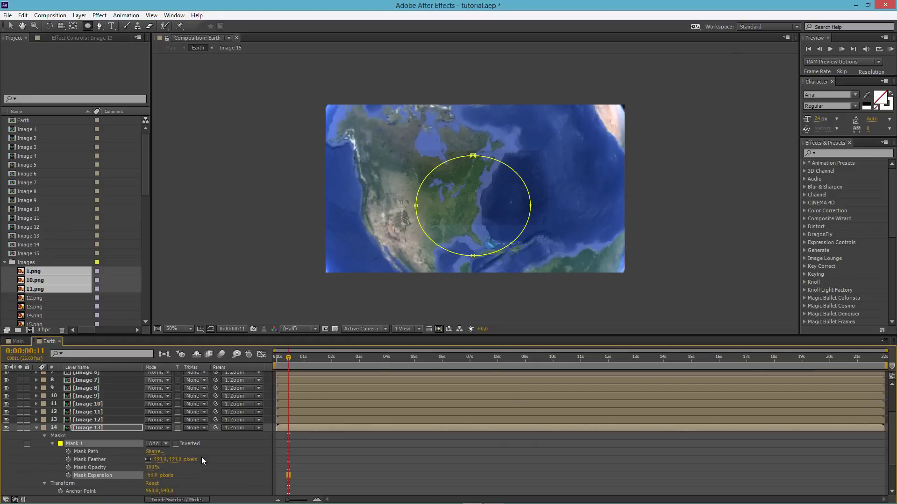
# Undo the feather and expansion changes on Image 13's mask.
pyautogui.hotkey('ctrl', 'z')
pyautogui.hotkey('ctrl', 'z')
pyautogui.hotkey('ctrl', 'z')
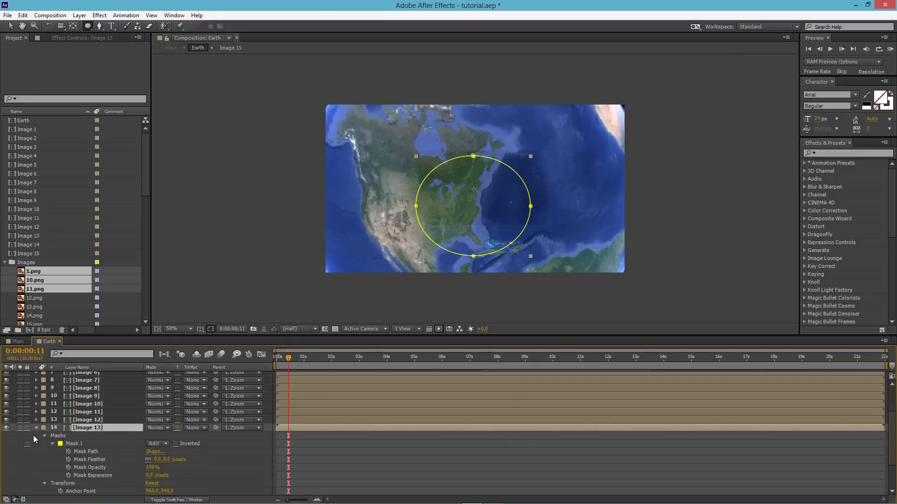
# Isolate Image 13, set its mask feather to 131 pixels and mask expansion to 92 pixels, and turn the solo off again.
pyautogui.click(20, 427)
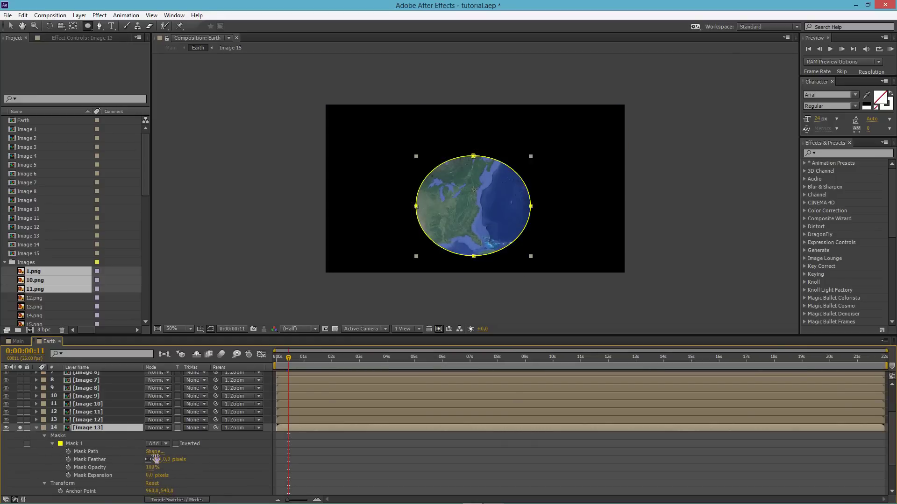
pyautogui.moveTo(150, 475); pyautogui.dragTo(245, 457)
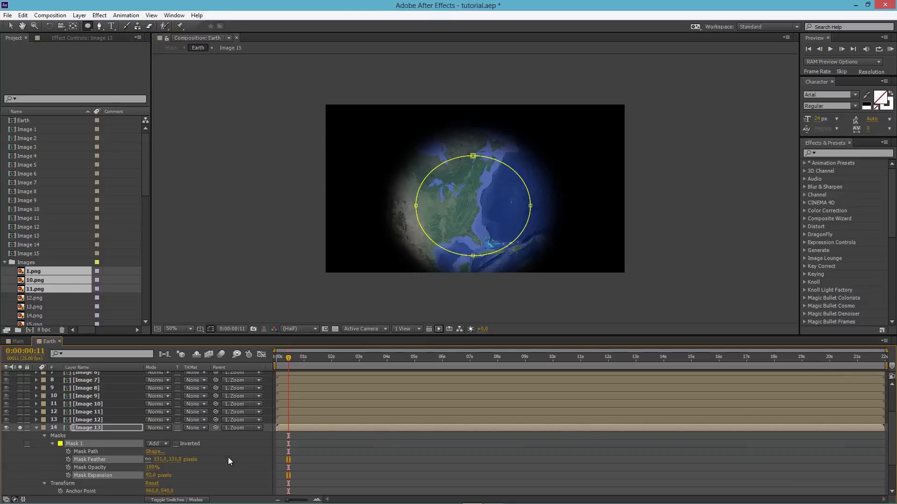
pyautogui.keyDown('ctrl'); pyautogui.click(93, 473); pyautogui.keyUp('ctrl')
pyautogui.click(36, 428)
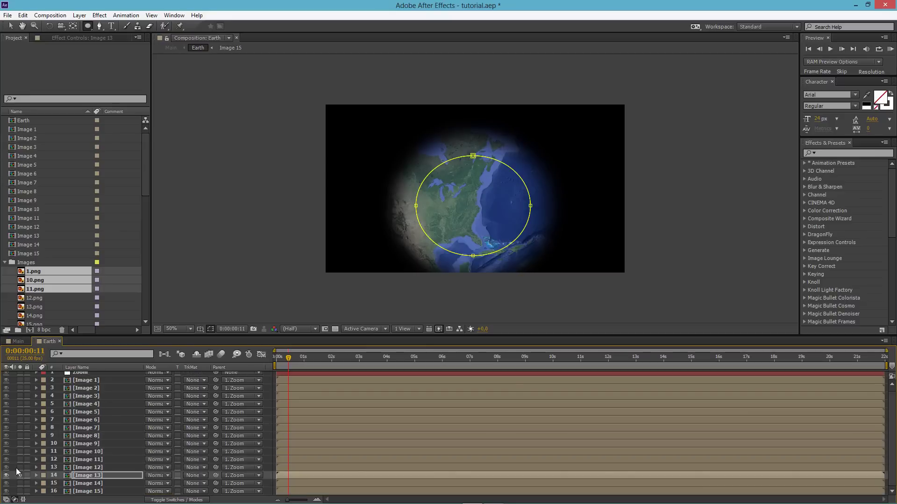
pyautogui.click(20, 476)
# Isolate Image 14, set its mask expansion to 183 pixels and mask feather to 79 pixels, and turn the solo off again.
pyautogui.click(21, 483)
pyautogui.click(21, 483)
pyautogui.click(21, 483)
pyautogui.click(48, 483)
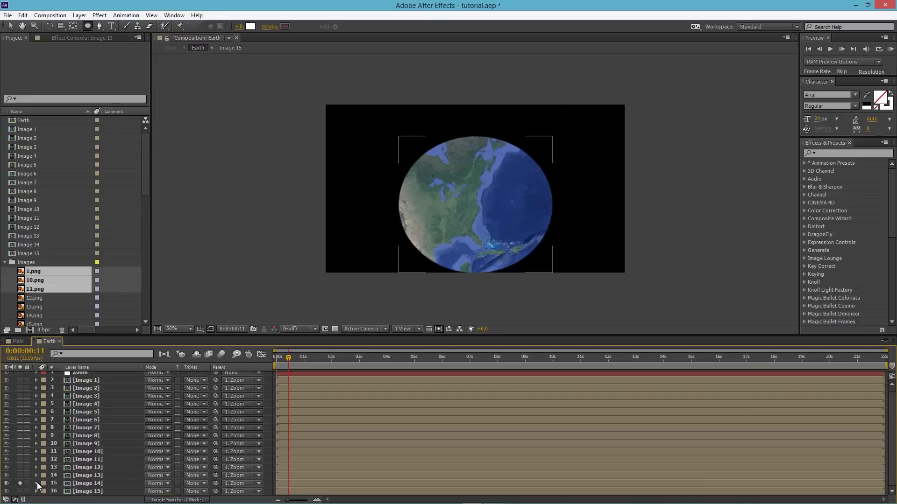
pyautogui.click(36, 484)
pyautogui.click(74, 443)
pyautogui.click(52, 444)
pyautogui.moveTo(150, 476); pyautogui.dragTo(228, 482)
pyautogui.moveTo(158, 460); pyautogui.dragTo(200, 459)
pyautogui.click(201, 460)
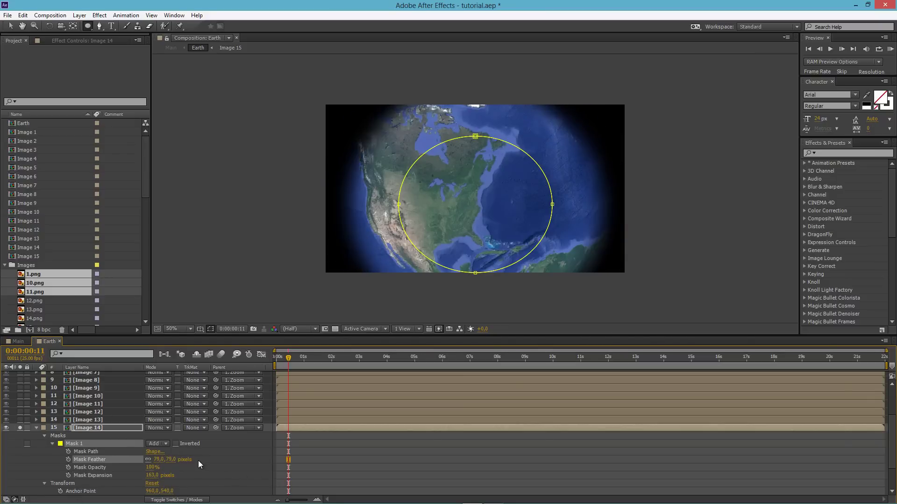
pyautogui.click(36, 428)
pyautogui.click(21, 484)
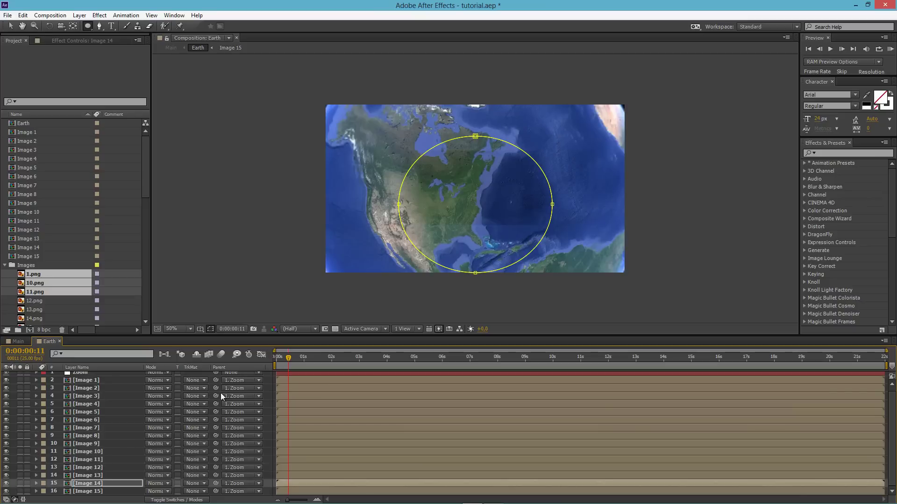
# Compare the Earth composition at frames 10 and 11, and check the image edges at frame 17.
pyautogui.moveTo(292, 359)
pyautogui.mouseDown()
pyautogui.moveTo(280, 358)
pyautogui.moveTo(302, 361)
pyautogui.moveTo(288, 357)
pyautogui.mouseUp()
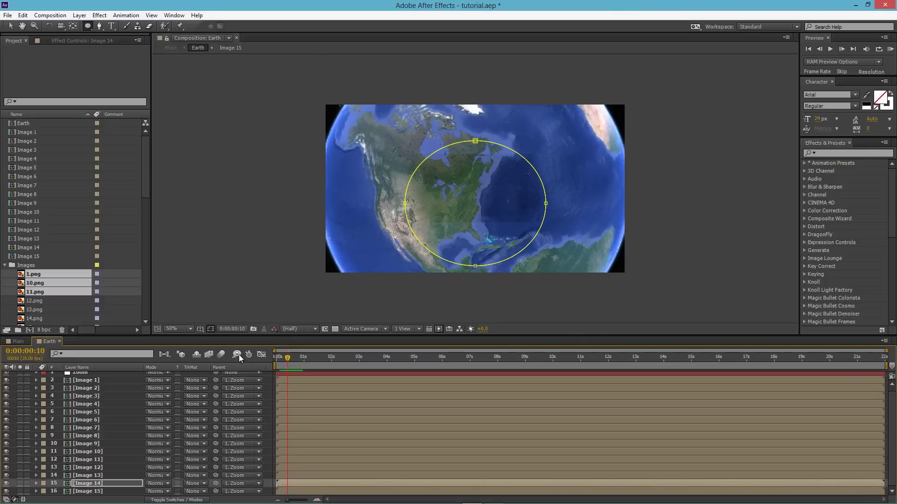
pyautogui.press('pagedown')
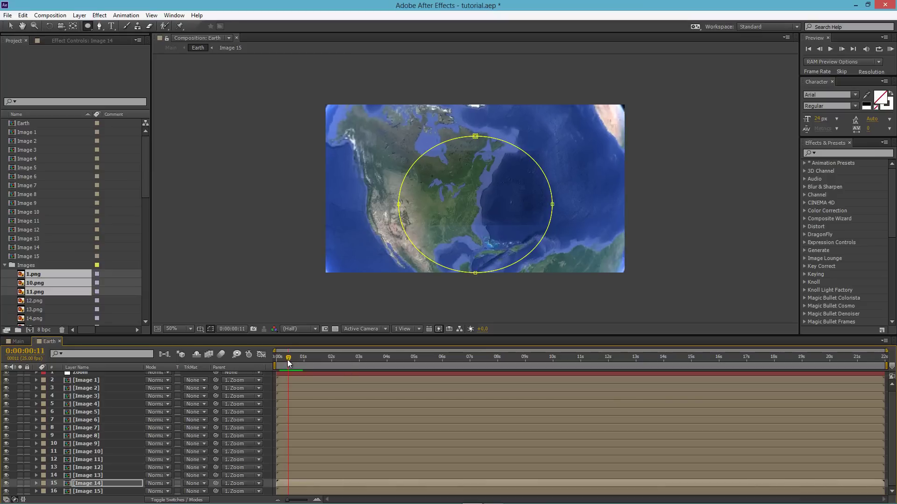
pyautogui.moveTo(290, 360); pyautogui.dragTo(295, 360)
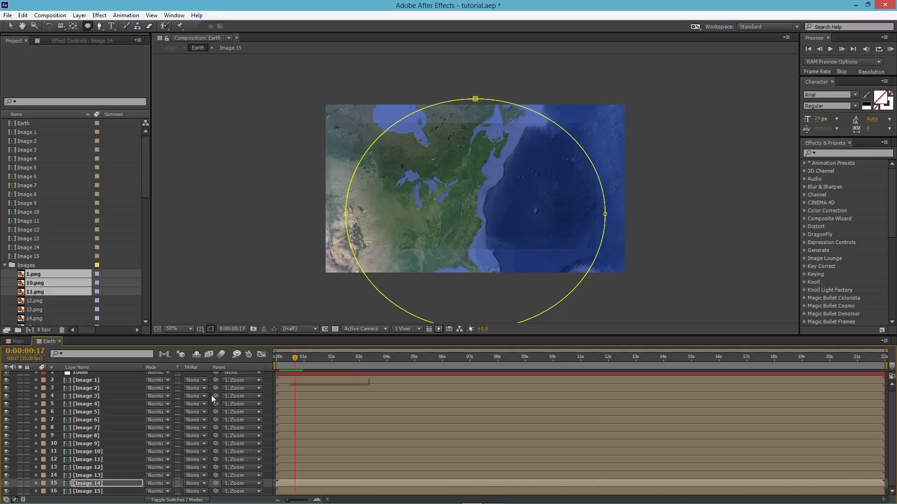
# Apply Brightness & Contrast with brightness 25 to Image 11, cut the effect from the layer, and select Image 12.
pyautogui.click(91, 444)
pyautogui.click(93, 452)
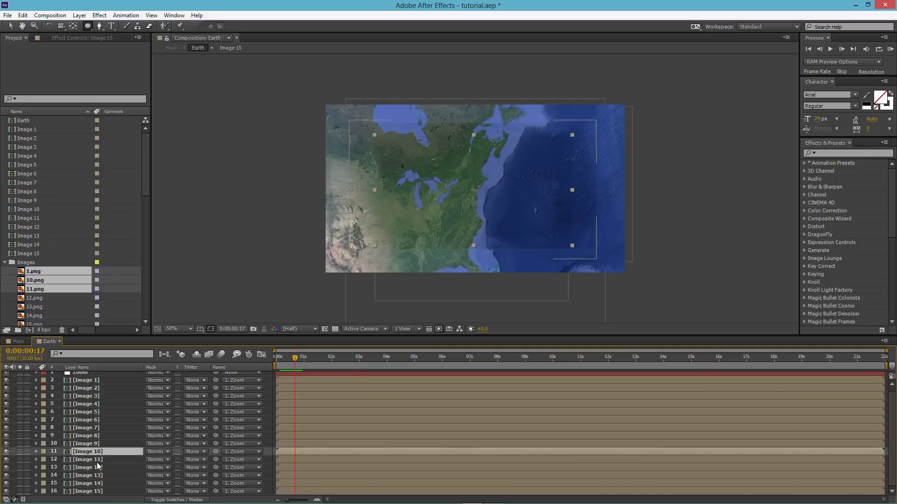
pyautogui.click(99, 467)
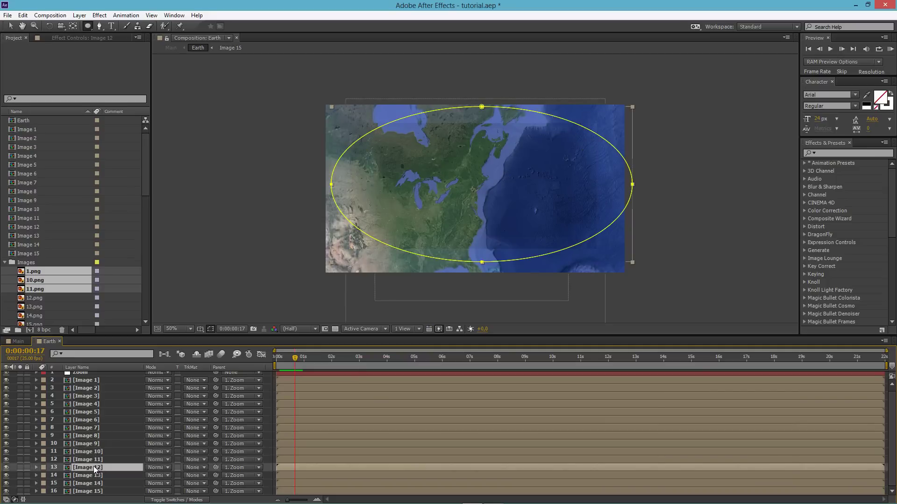
pyautogui.click(94, 458)
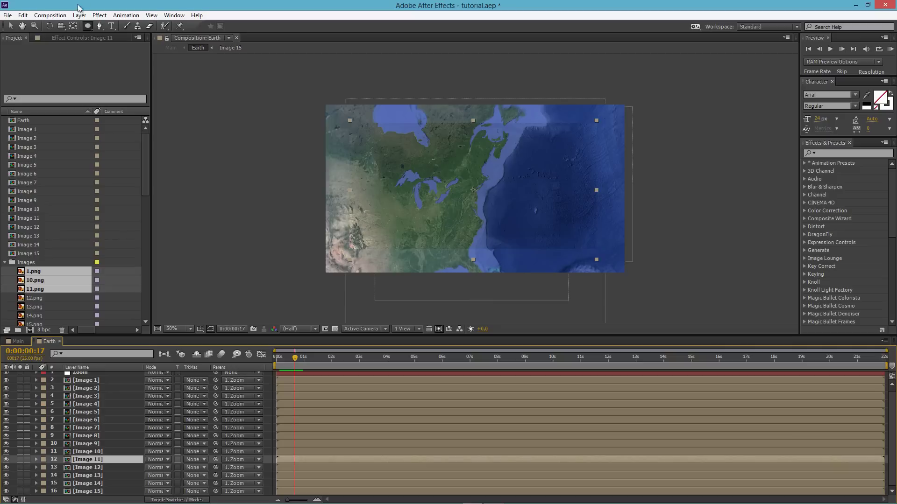
pyautogui.click(96, 16)
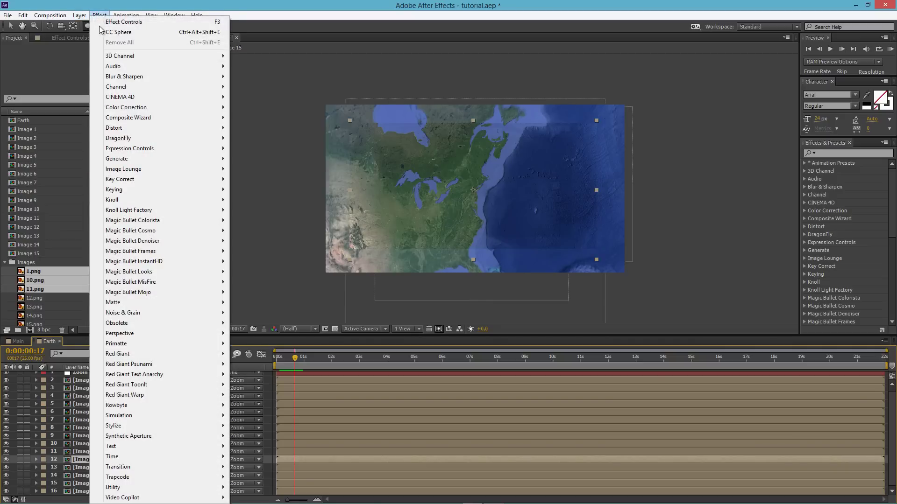
pyautogui.moveTo(181, 111)
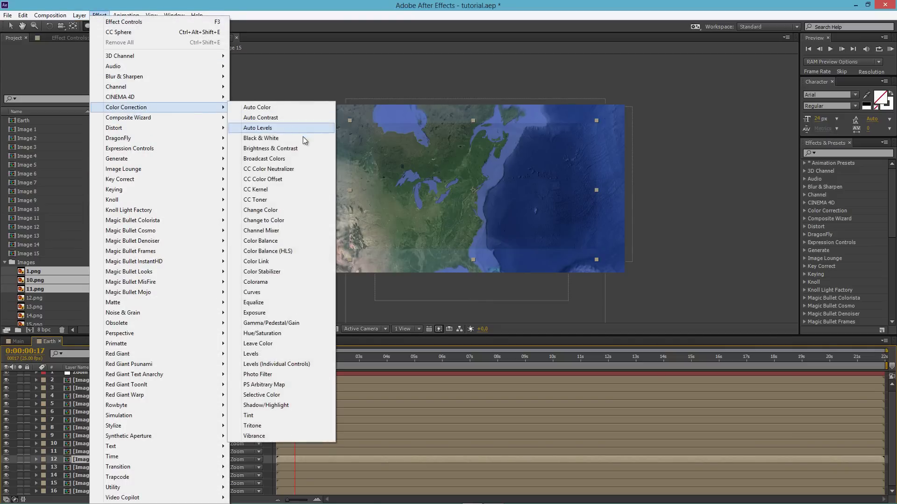
pyautogui.click(279, 148)
pyautogui.press('v')
pyautogui.moveTo(89, 67); pyautogui.dragTo(100, 65)
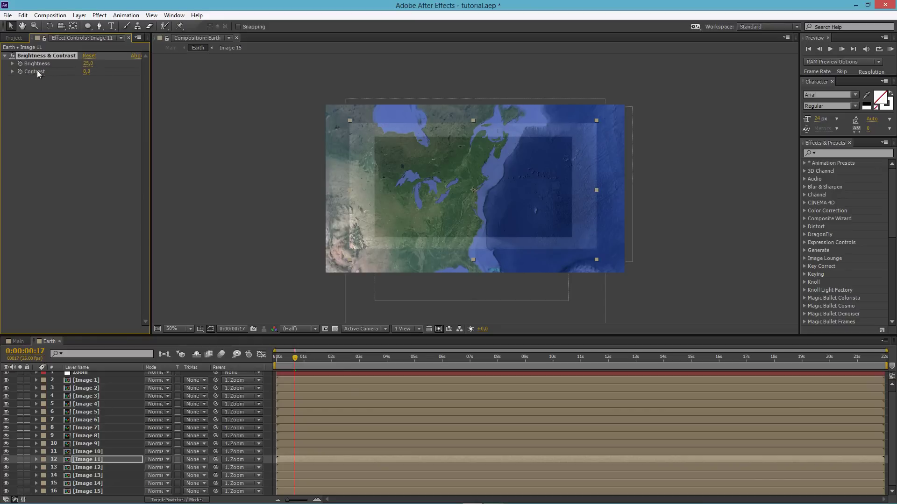
pyautogui.press('Delete')
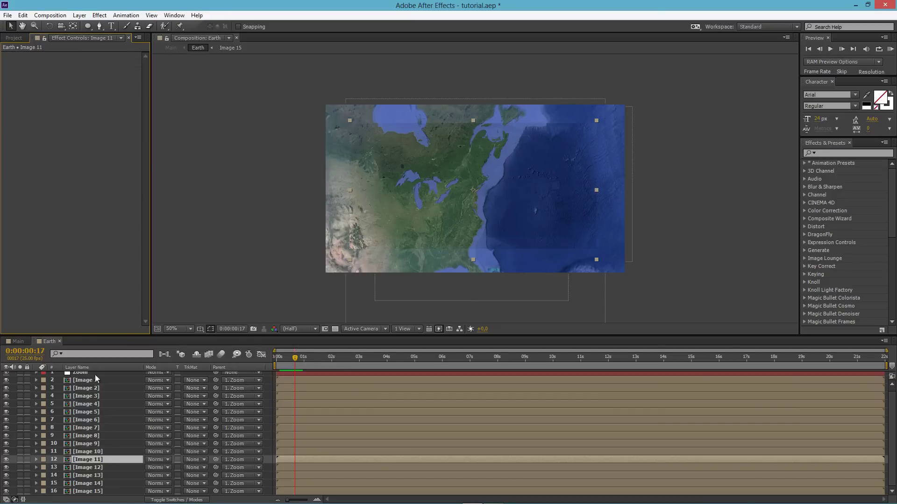
pyautogui.hotkey('ctrl', 'Down')
pyautogui.click(87, 255)
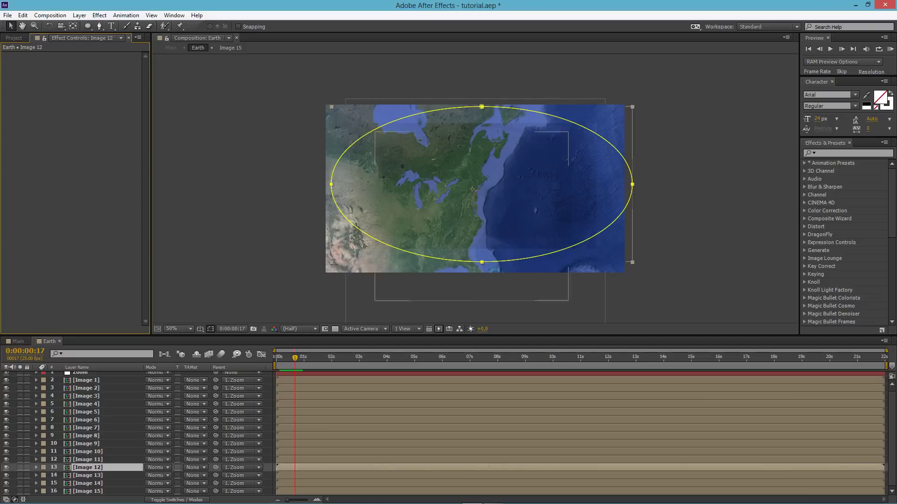
# Expand Image 12's mask and transform properties and solo Image 12 and Image 11 in turn to inspect each layer.
pyautogui.click(36, 467)
pyautogui.keyDown('ctrl'); pyautogui.click(35, 467); pyautogui.keyUp('ctrl')
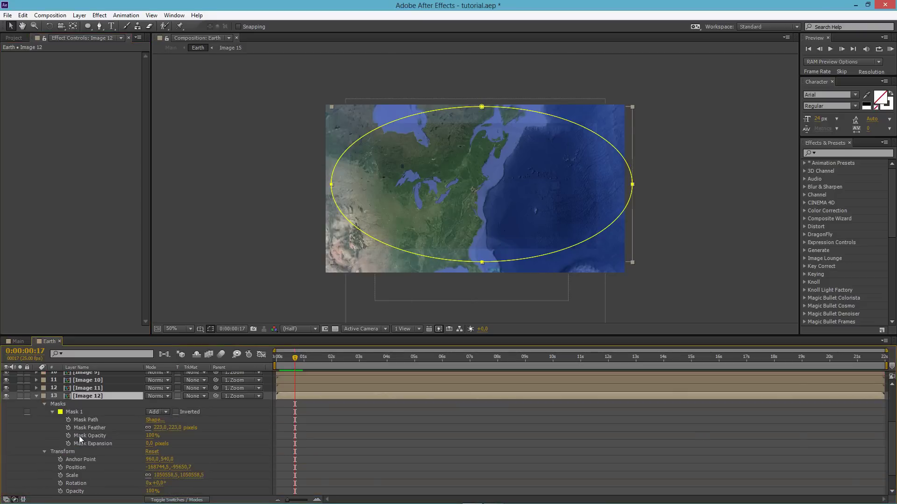
pyautogui.click(74, 411)
pyautogui.click(20, 396)
pyautogui.click(20, 396)
pyautogui.click(35, 391)
pyautogui.click(21, 387)
pyautogui.click(20, 388)
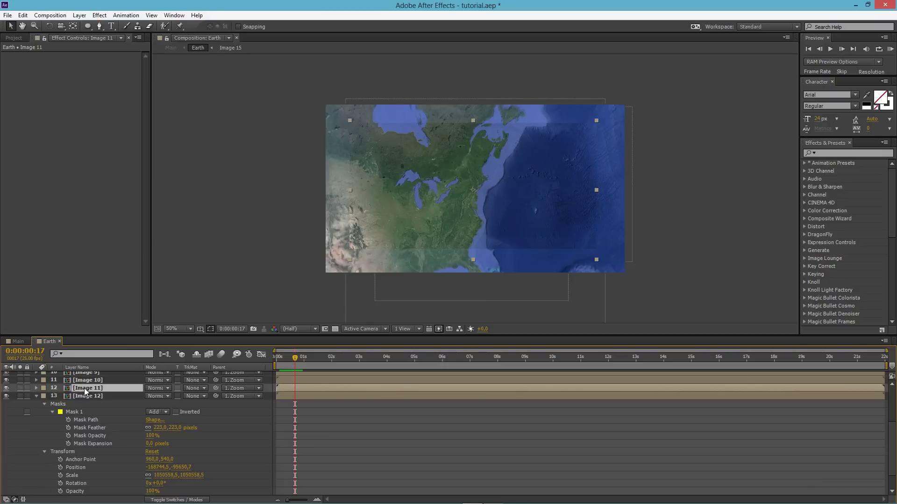
# Try the Brightness & Contrast effect on Image 11 again, remove it, and collapse Image 12's properties.
pyautogui.hotkey('ctrl', 'v')
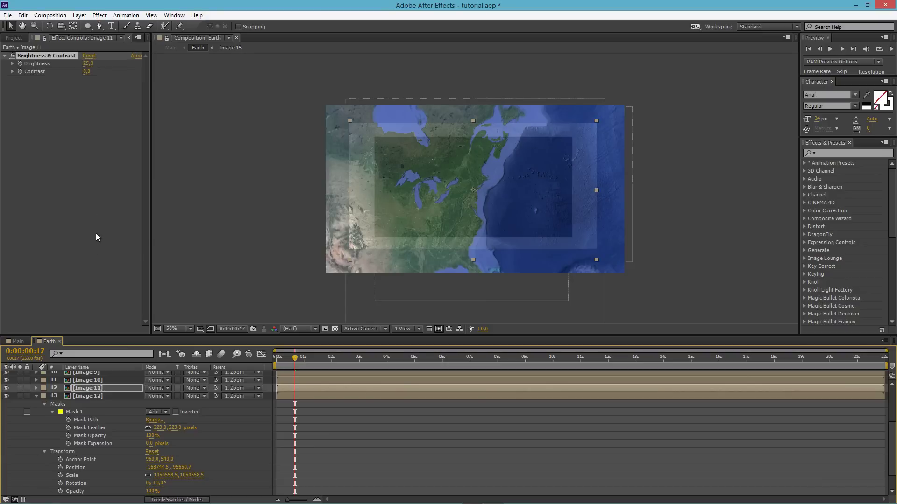
pyautogui.press('Delete')
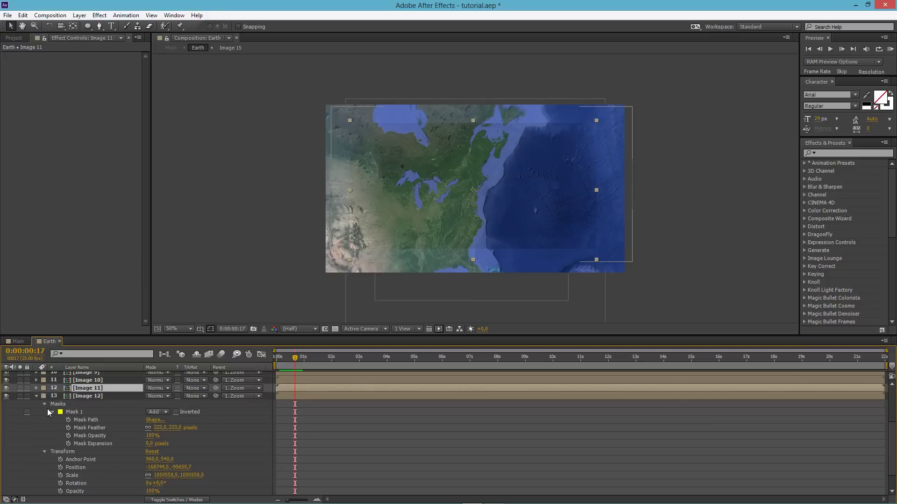
pyautogui.scroll(3, 49, 411)
pyautogui.click(37, 420)
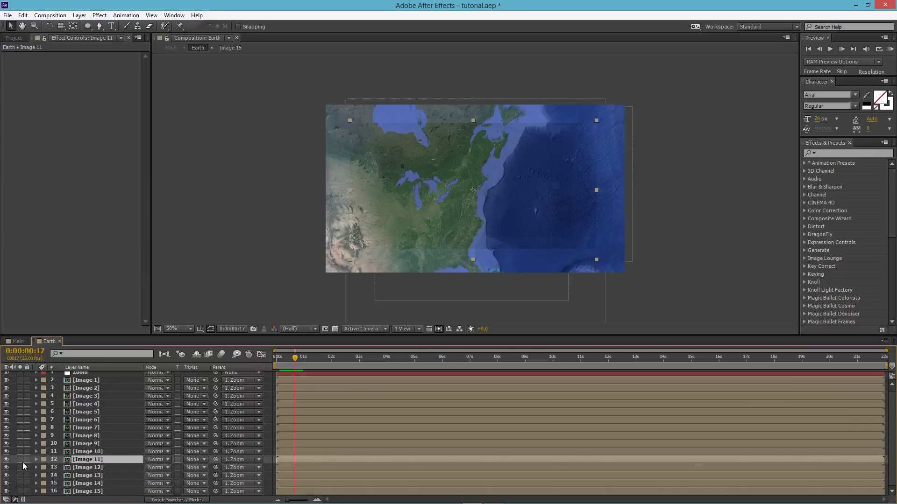
# Hide and show Image 12 repeatedly to examine how its edges blend with the surrounding layers.
pyautogui.click(6, 468)
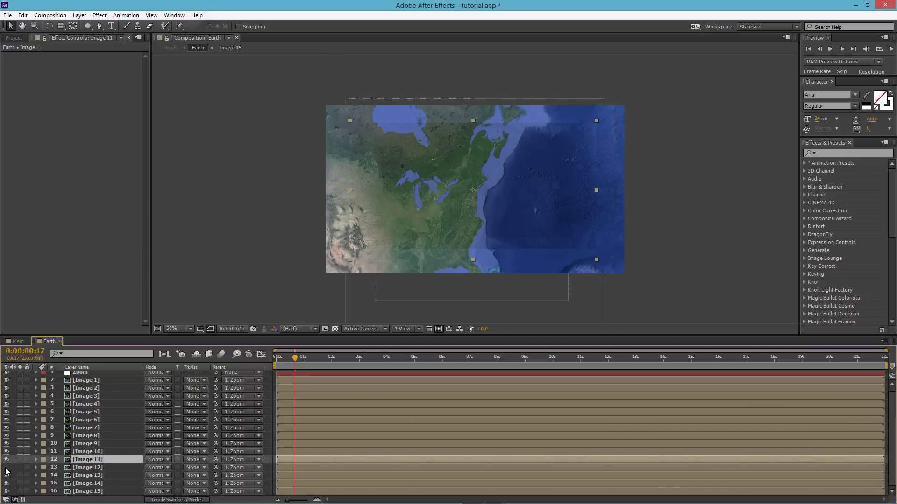
pyautogui.click(5, 468)
pyautogui.click(6, 469)
pyautogui.click(5, 469)
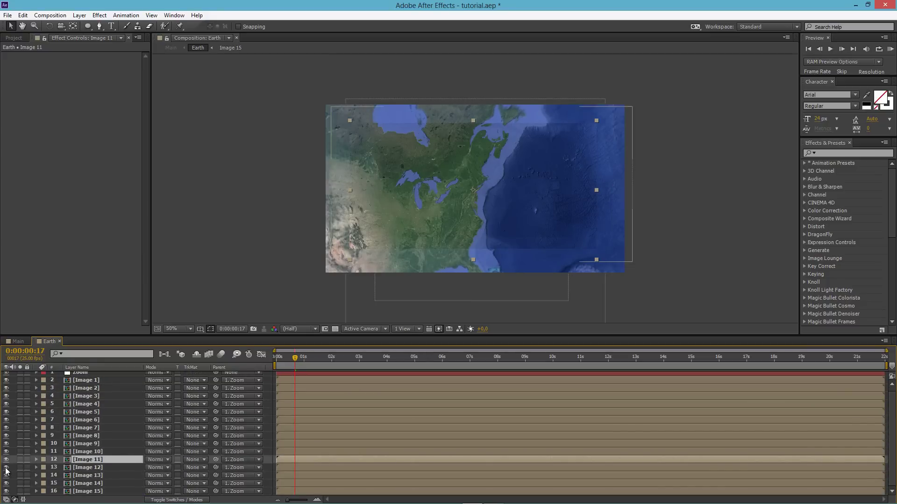
pyautogui.click(6, 468)
pyautogui.click(6, 468)
# Set Image 12's mask expansion to 102 pixels and mask feather to 214 pixels, judging the blend at frame 12.
pyautogui.click(34, 468)
pyautogui.keyDown('ctrl'); pyautogui.click(36, 467); pyautogui.keyUp('ctrl')
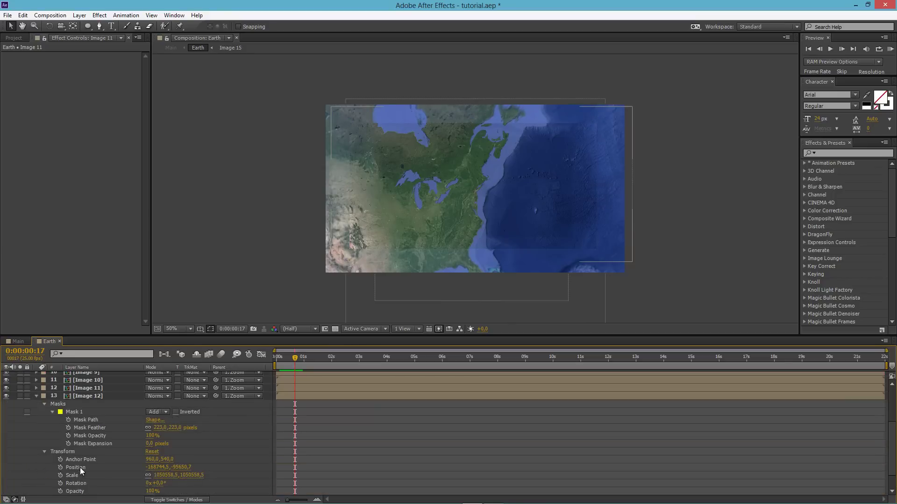
pyautogui.click(77, 412)
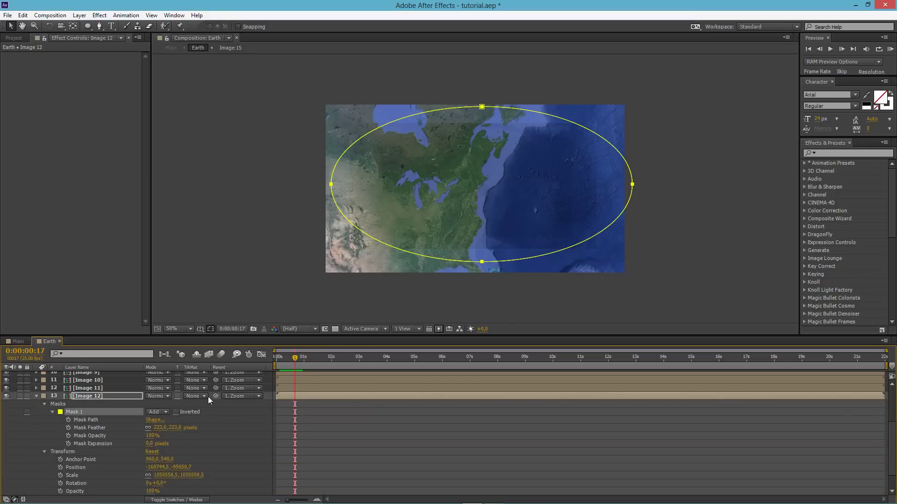
pyautogui.moveTo(149, 444); pyautogui.dragTo(214, 426)
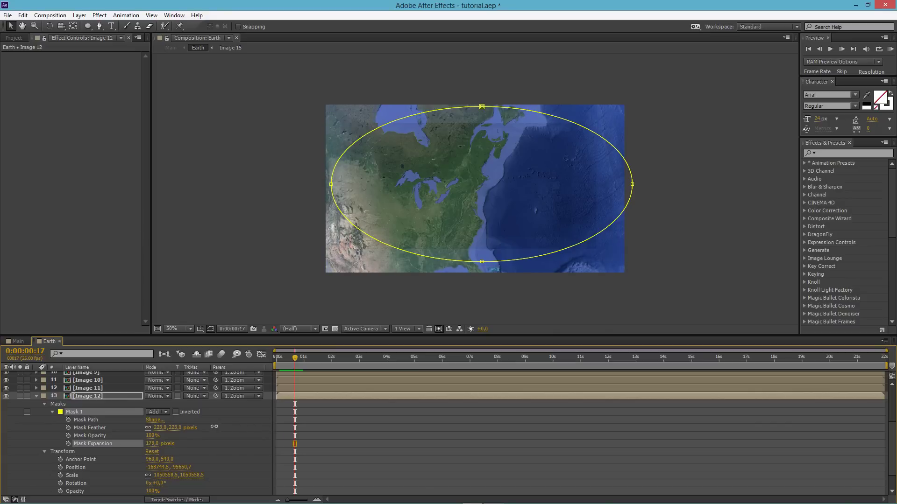
pyautogui.click(287, 356)
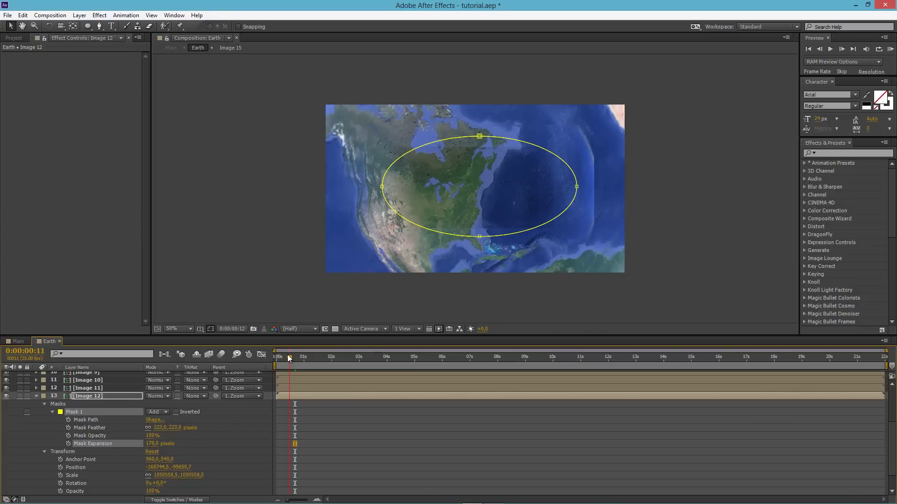
pyautogui.moveTo(287, 356); pyautogui.dragTo(289, 357)
pyautogui.moveTo(146, 439); pyautogui.dragTo(88, 411)
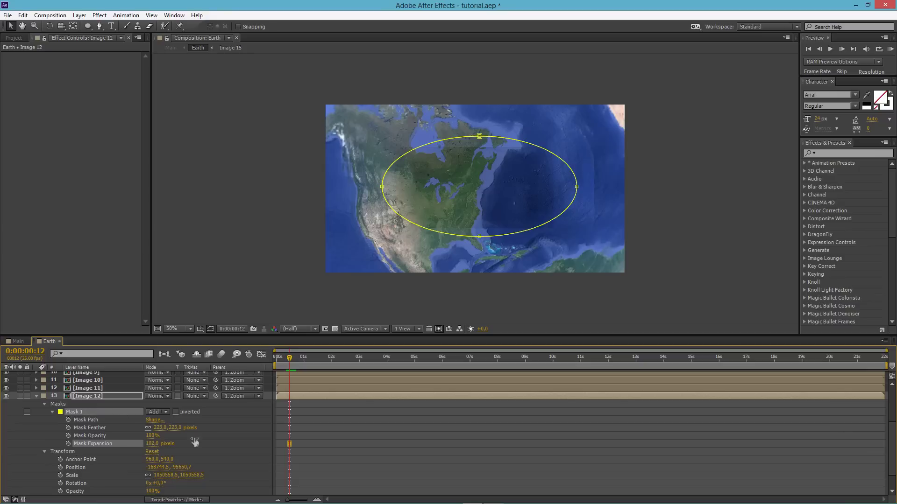
pyautogui.moveTo(173, 429)
pyautogui.mouseDown()
pyautogui.moveTo(324, 410)
pyautogui.moveTo(116, 423)
pyautogui.moveTo(171, 431)
pyautogui.mouseUp()
# At frame 17, paste the Brightness & Contrast effect onto Image 11 and set brightness to 7 and contrast to 5.
pyautogui.moveTo(290, 357); pyautogui.dragTo(296, 359)
pyautogui.click(91, 388)
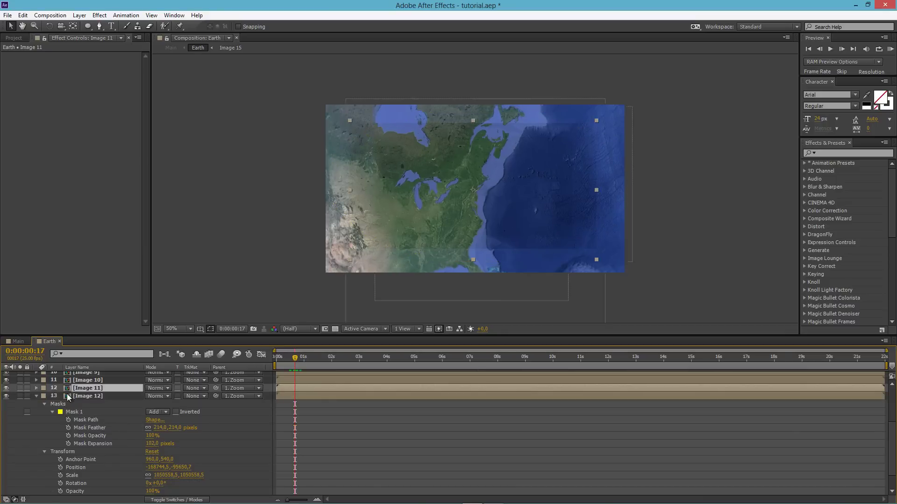
pyautogui.click(37, 396)
pyautogui.hotkey('ctrl', 'v')
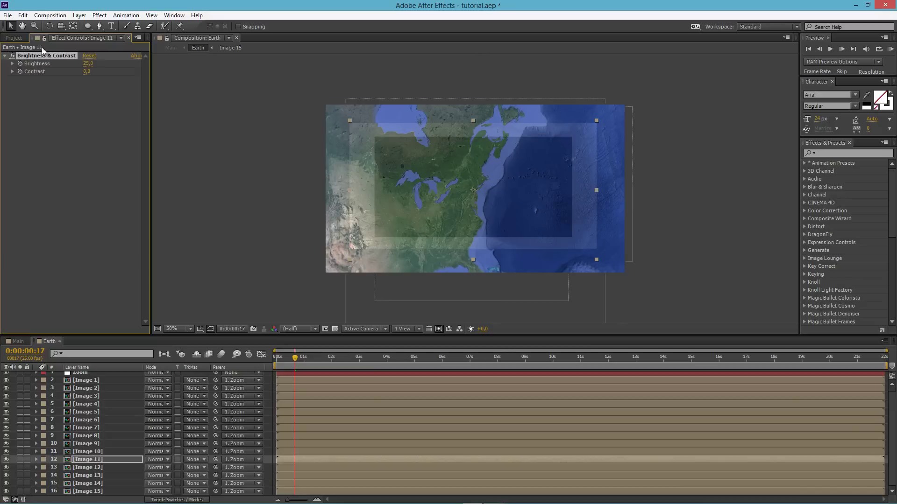
pyautogui.moveTo(82, 65)
pyautogui.mouseDown()
pyautogui.moveTo(97, 70)
pyautogui.moveTo(89, 66)
pyautogui.mouseUp()
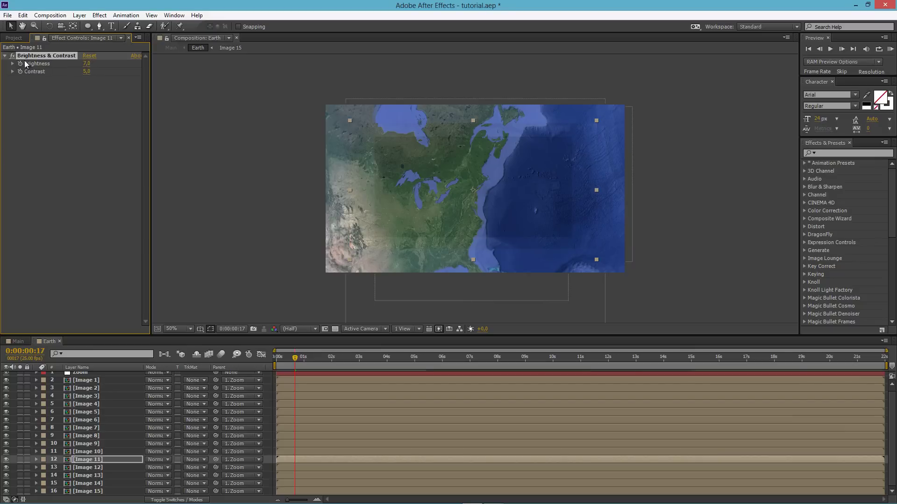
# Paste the Brightness & Contrast effect onto Image 10 and set brightness to 12 and contrast to 9.
pyautogui.click(107, 451)
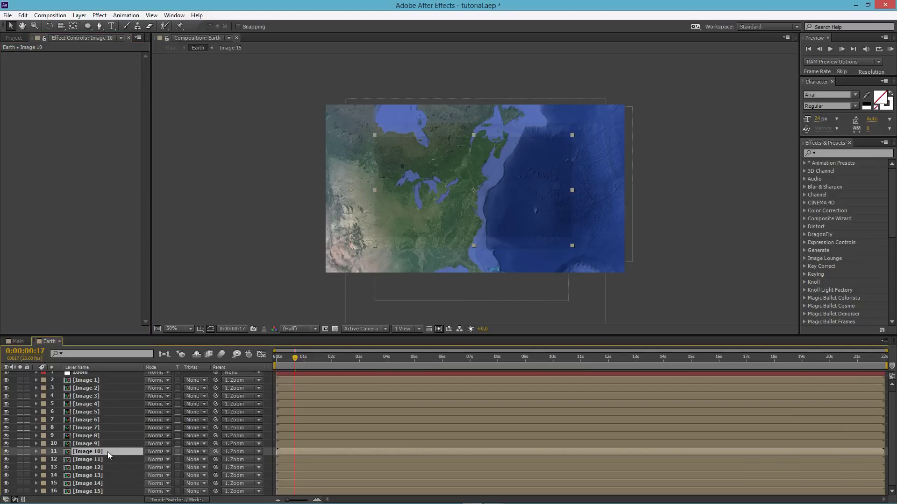
pyautogui.click(95, 190)
pyautogui.hotkey('ctrl', 'v')
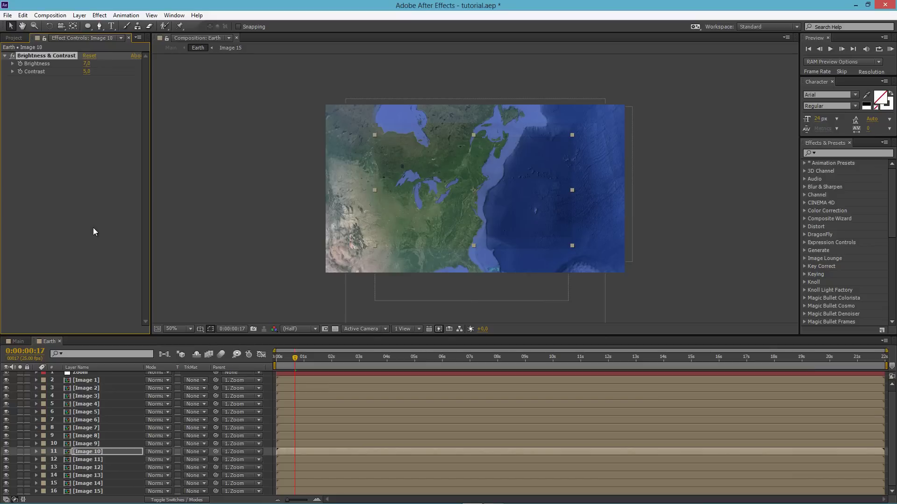
pyautogui.moveTo(87, 63); pyautogui.dragTo(95, 64)
pyautogui.moveTo(87, 71); pyautogui.dragTo(92, 72)
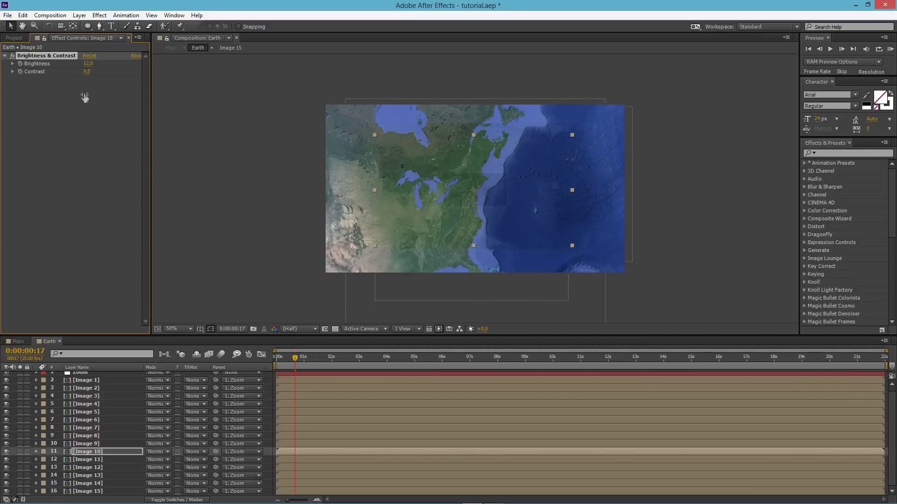
# Set Image 11's brightness to 11 and contrast to 6, and remove the Brightness & Contrast effect from Image 10.
pyautogui.click(97, 460)
pyautogui.moveTo(87, 64); pyautogui.dragTo(92, 64)
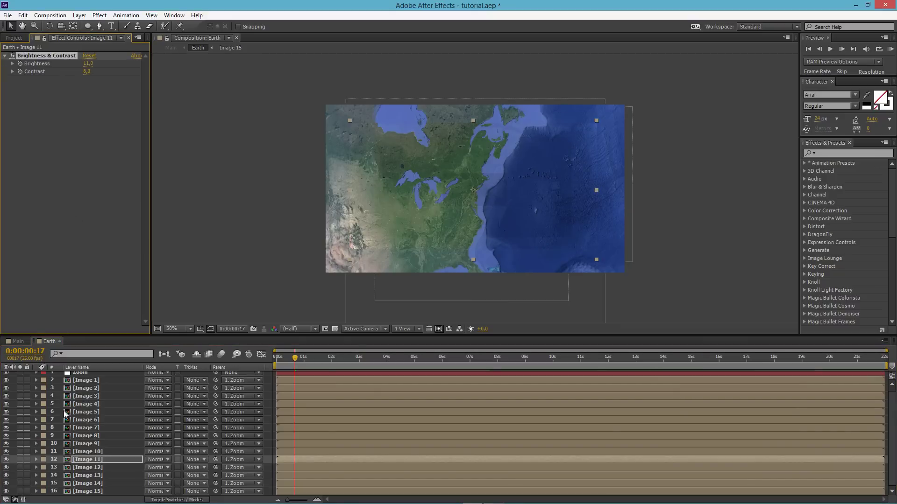
pyautogui.click(89, 451)
pyautogui.click(58, 59)
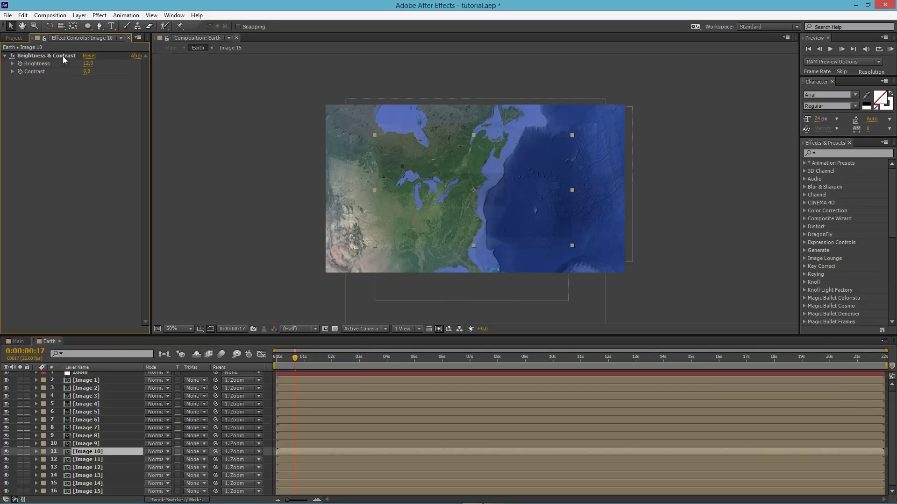
pyautogui.click(63, 55)
pyautogui.hotkey('ctrl', 'z')
pyautogui.hotkey('ctrl', 'z')
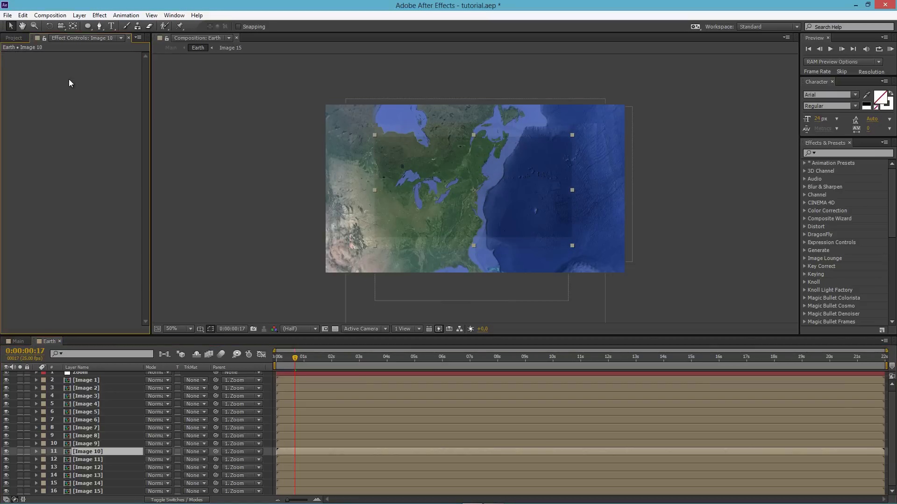
# Paste the Brightness & Contrast effect with brightness 11 and contrast 6 onto Image 9 and Image 8.
pyautogui.click(100, 445)
pyautogui.click(97, 109)
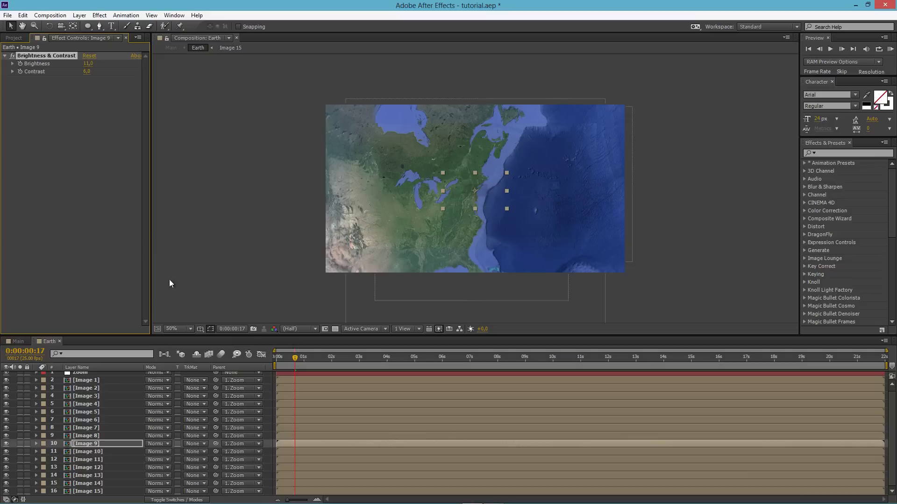
pyautogui.moveTo(298, 358); pyautogui.dragTo(321, 360)
pyautogui.click(107, 436)
pyautogui.click(104, 172)
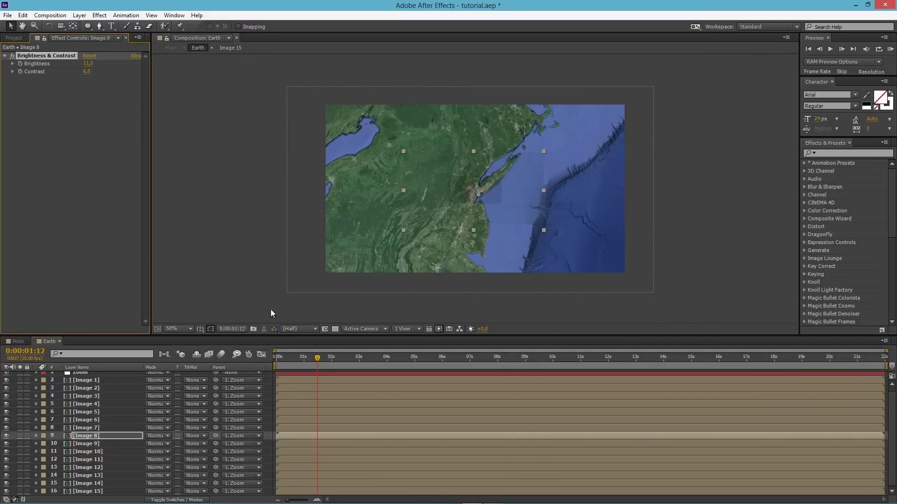
# At 0:00:01:14, set Image 8's brightness to 15 and contrast to 13 to match the surrounding layers.
pyautogui.moveTo(319, 358)
pyautogui.mouseDown()
pyautogui.moveTo(326, 360)
pyautogui.moveTo(320, 356)
pyautogui.mouseUp()
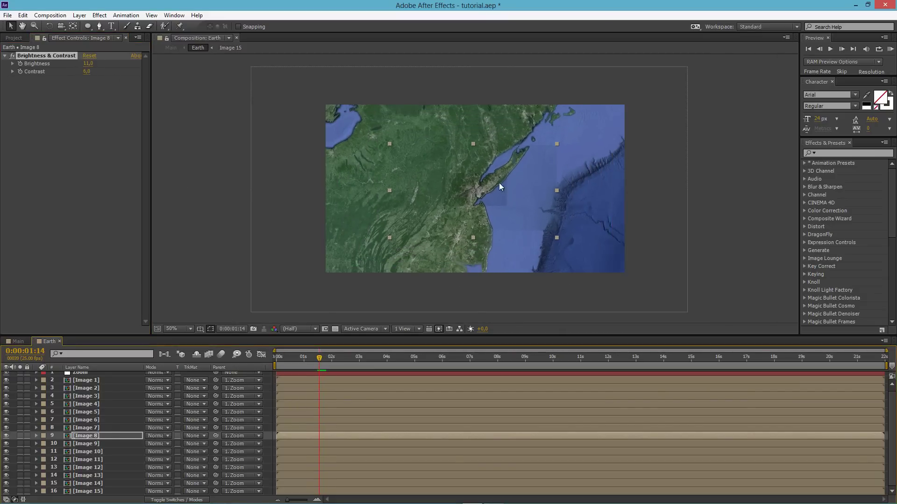
pyautogui.moveTo(90, 64); pyautogui.dragTo(94, 67)
pyautogui.click(86, 81)
pyautogui.moveTo(86, 71); pyautogui.dragTo(84, 64)
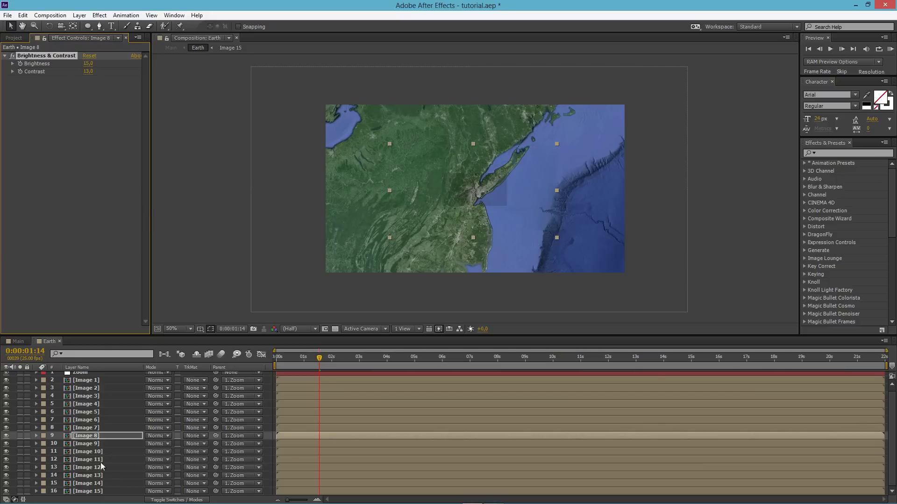
# Add an elliptical mask spanning the full extent of Image 8.
pyautogui.click(98, 436)
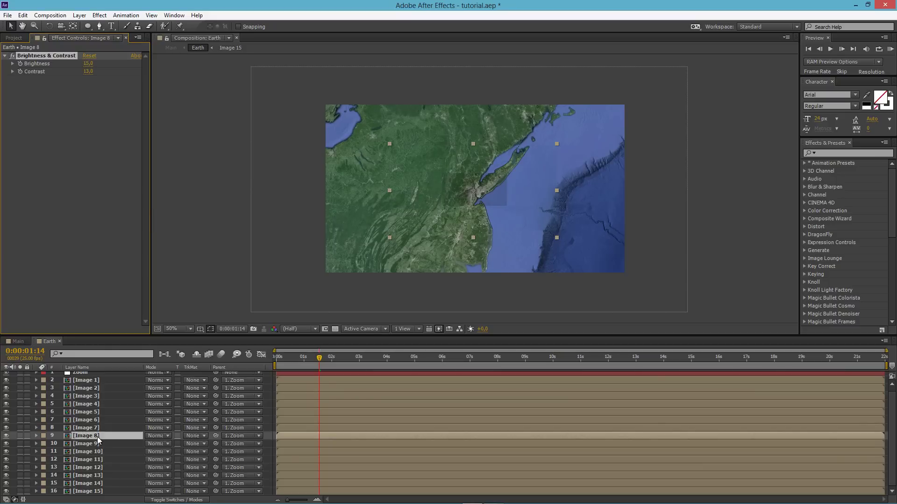
pyautogui.doubleClick(88, 26)
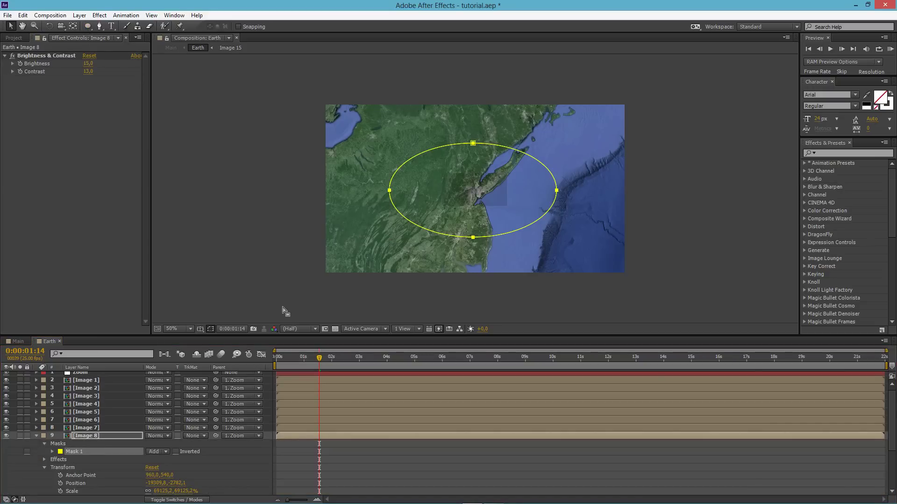
pyautogui.click(37, 436)
# At 0:00:02:06, paste the Brightness & Contrast effect onto Image 7 and add a full-layer elliptical mask to it.
pyautogui.click(99, 428)
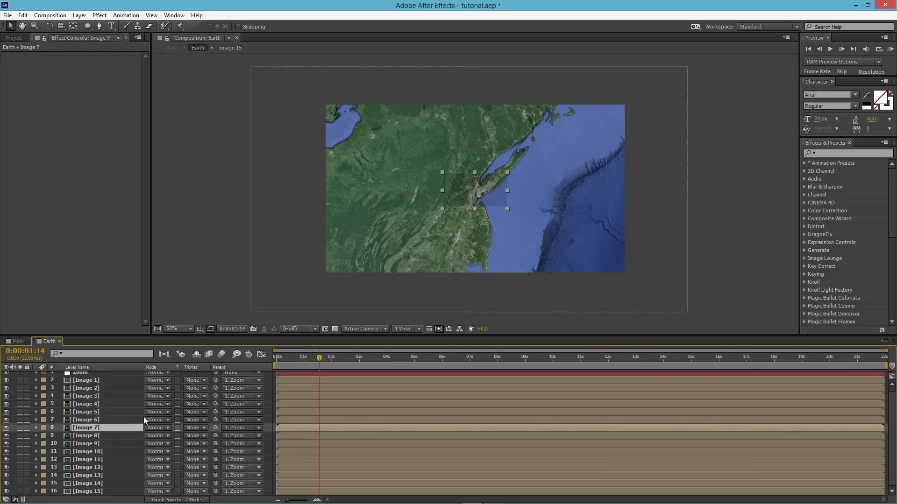
pyautogui.moveTo(321, 357); pyautogui.dragTo(338, 360)
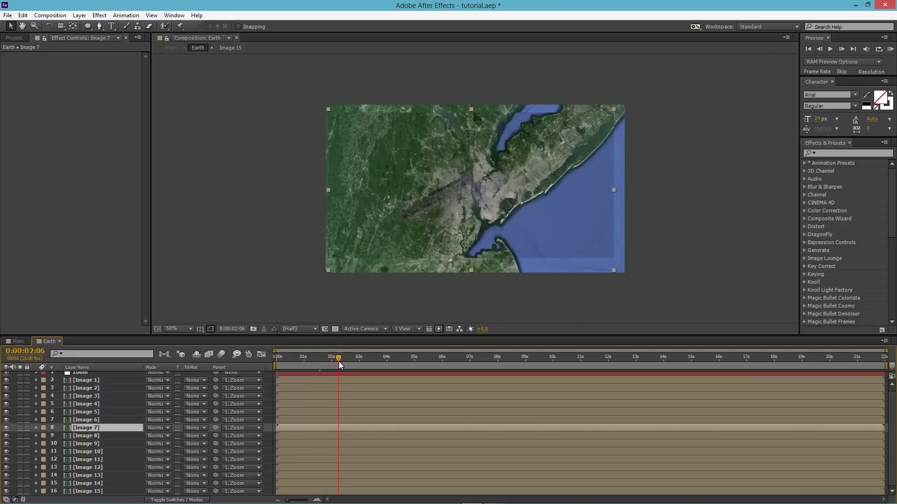
pyautogui.click(26, 135)
pyautogui.hotkey('ctrl', 'v')
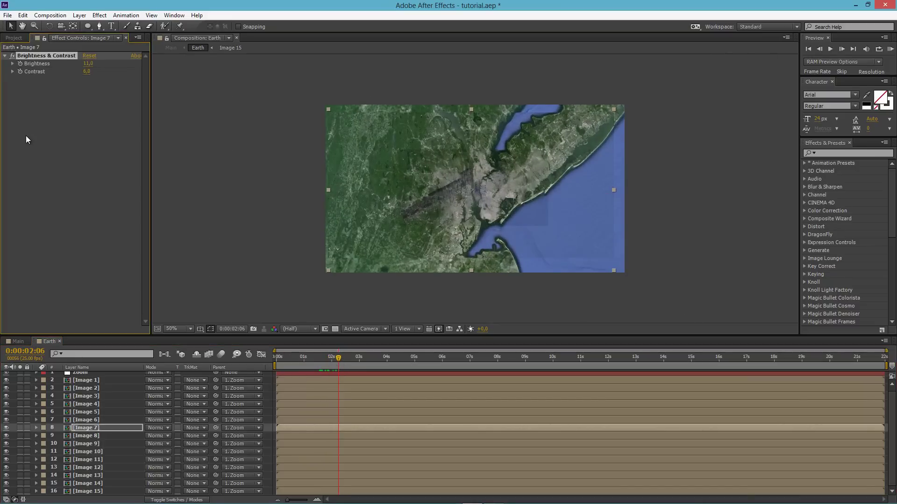
pyautogui.click(87, 26)
pyautogui.doubleClick(87, 26)
pyautogui.press('v')
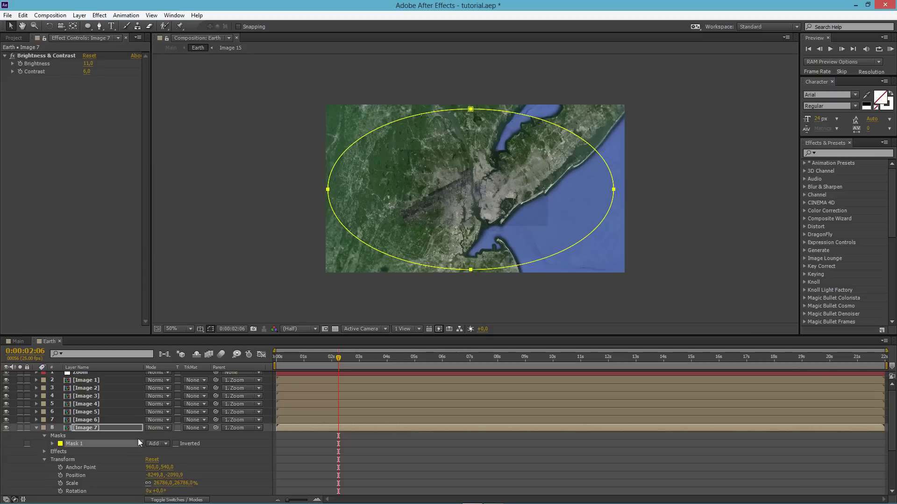
# Paste the Brightness & Contrast effect with brightness 11 and contrast 6 onto Image 6.
pyautogui.click(88, 420)
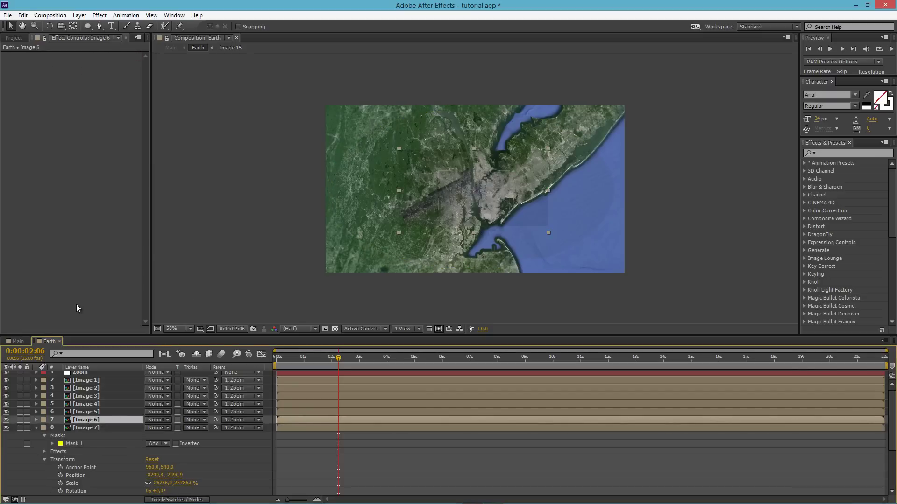
pyautogui.click(43, 197)
pyautogui.hotkey('ctrl', 'v')
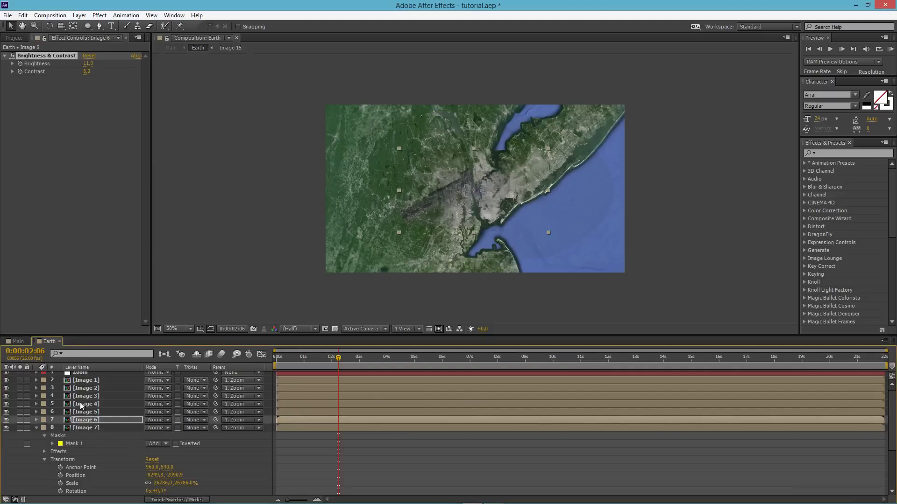
# At 0:00:02:18, paste the same Brightness & Contrast effect onto Image 5.
pyautogui.hotkey('ctrl', 'Up')
pyautogui.moveTo(341, 360); pyautogui.dragTo(352, 360)
pyautogui.click(75, 181)
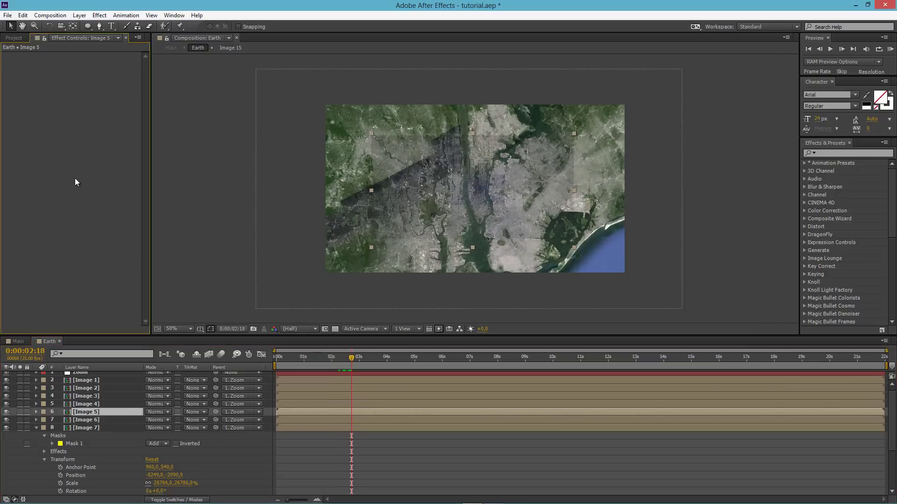
pyautogui.hotkey('ctrl', 'v')
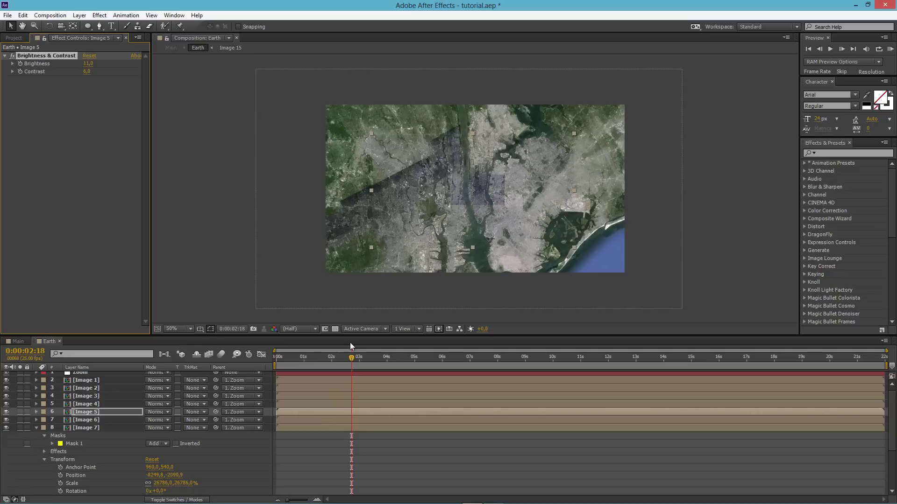
# At 0:00:03:09, try the pasted Brightness & Contrast effect on Image 4 and delete it again.
pyautogui.moveTo(350, 360); pyautogui.dragTo(373, 358)
pyautogui.click(104, 404)
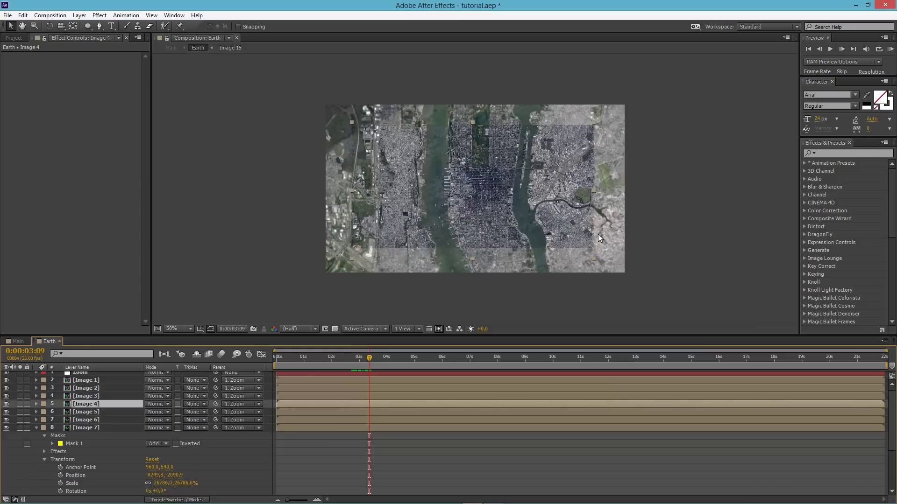
pyautogui.click(99, 220)
pyautogui.hotkey('ctrl', 'v')
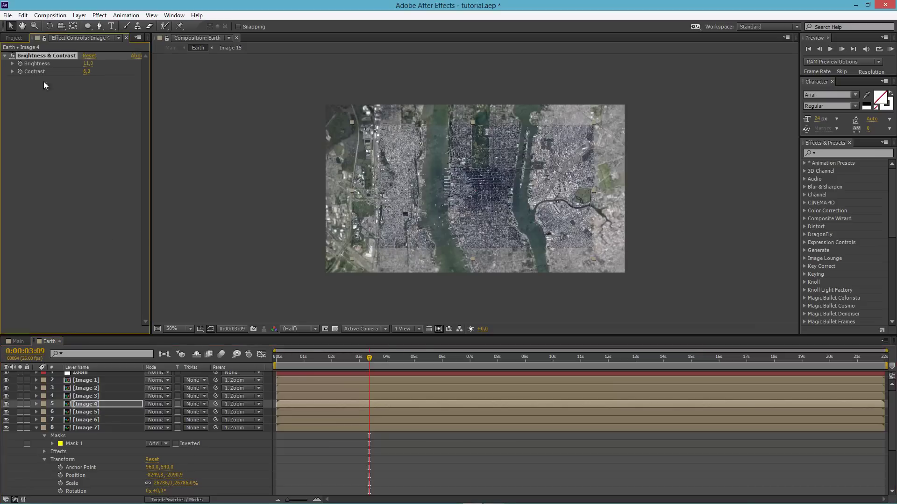
pyautogui.moveTo(91, 63); pyautogui.dragTo(87, 67)
pyautogui.press('Delete')
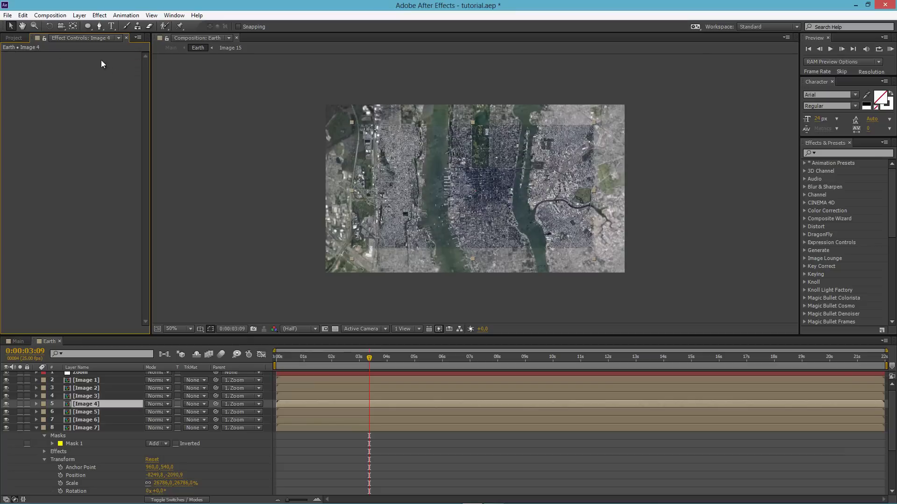
# Add a full-layer elliptical mask to Image 4 and set its mask feather to 879 pixels.
pyautogui.doubleClick(89, 24)
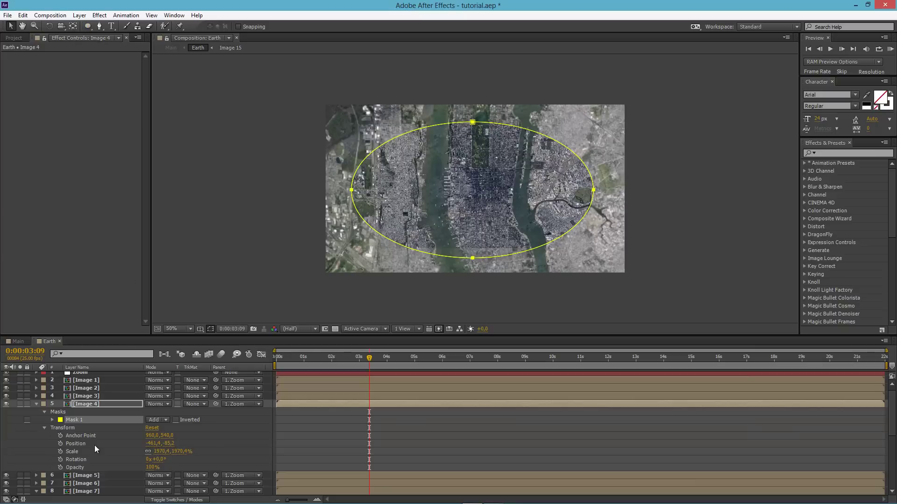
pyautogui.click(52, 420)
pyautogui.moveTo(167, 438); pyautogui.dragTo(282, 425)
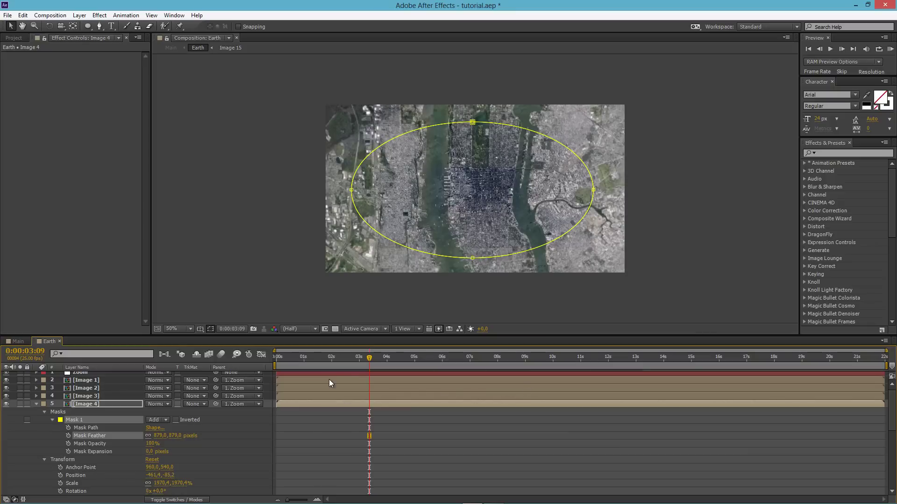
pyautogui.click(37, 404)
pyautogui.click(87, 396)
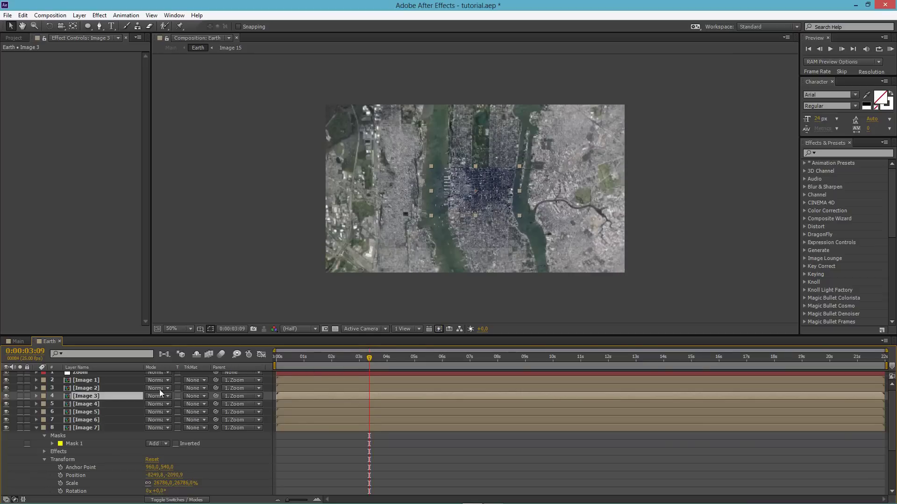
# With Image 4 temporarily soloed, set its mask feather to 783 pixels and mask expansion to -161 pixels.
pyautogui.click(103, 404)
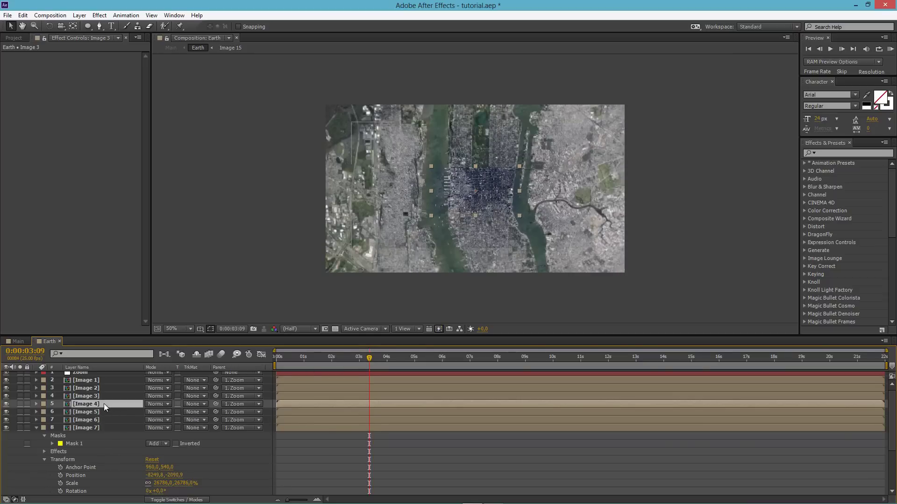
pyautogui.click(36, 404)
pyautogui.click(20, 396)
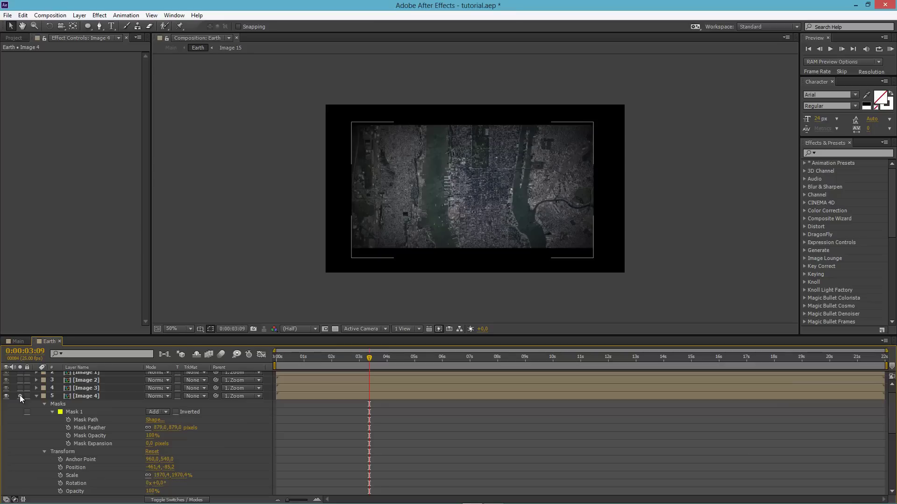
pyautogui.moveTo(170, 428); pyautogui.dragTo(220, 428)
pyautogui.moveTo(151, 443); pyautogui.dragTo(107, 438)
pyautogui.moveTo(37, 439); pyautogui.dragTo(50, 421)
pyautogui.click(36, 397)
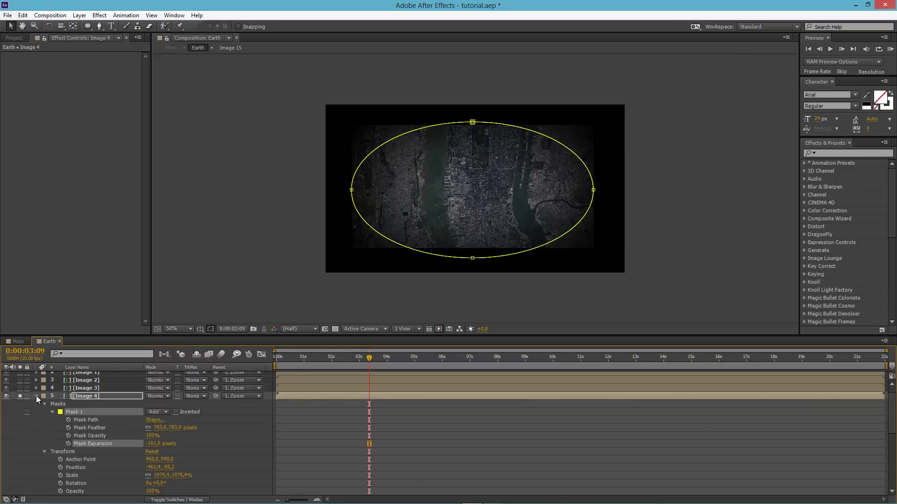
pyautogui.click(35, 396)
pyautogui.click(20, 395)
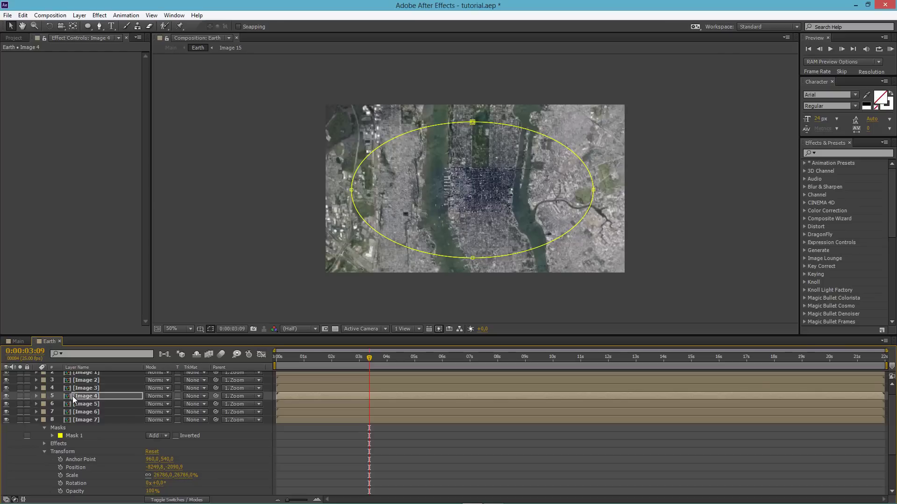
# Fine-tune Image 4's mask settings against the surrounding layers to improve its blend.
pyautogui.click(37, 396)
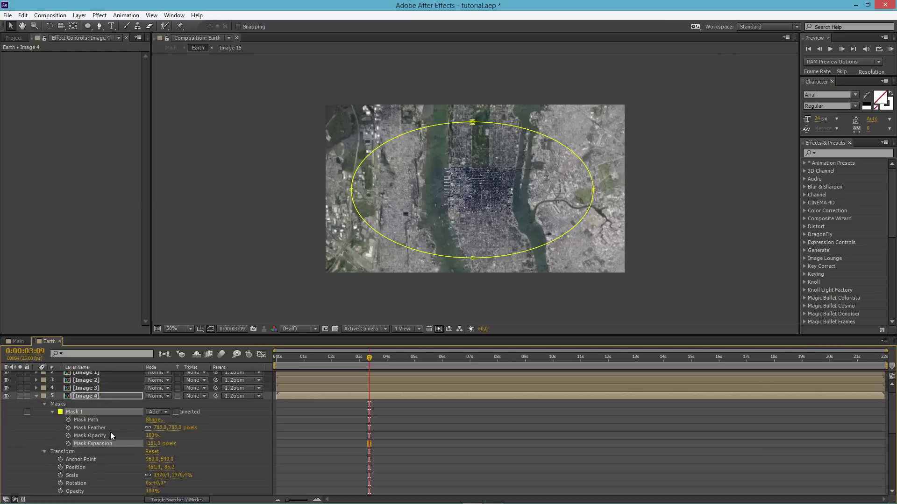
pyautogui.moveTo(183, 441)
pyautogui.mouseDown()
pyautogui.moveTo(277, 438)
pyautogui.moveTo(184, 433)
pyautogui.mouseUp()
pyautogui.click(37, 396)
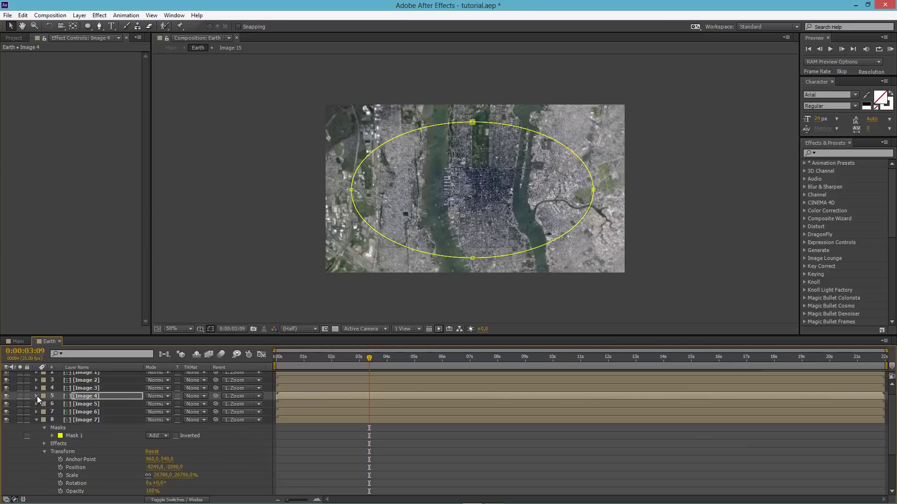
# At 0:00:03:17, add a full-layer elliptical mask to Image 3 and set its mask feather to 358 pixels.
pyautogui.click(79, 388)
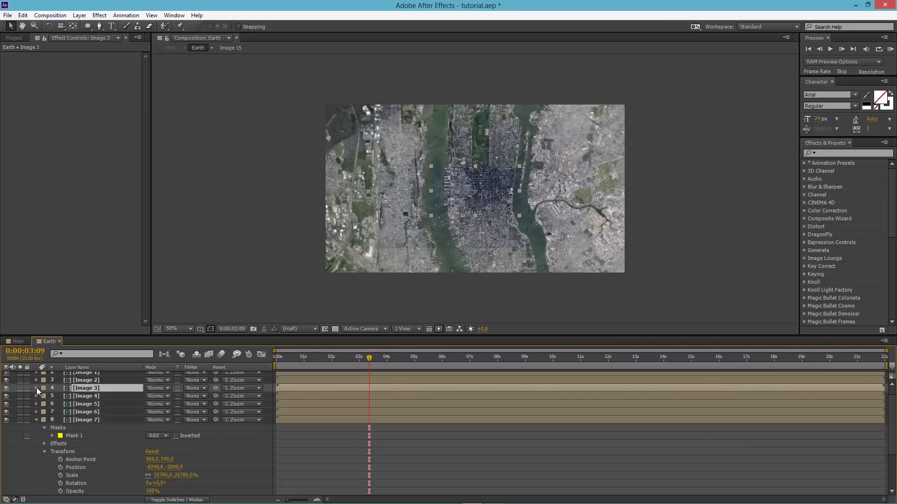
pyautogui.click(37, 388)
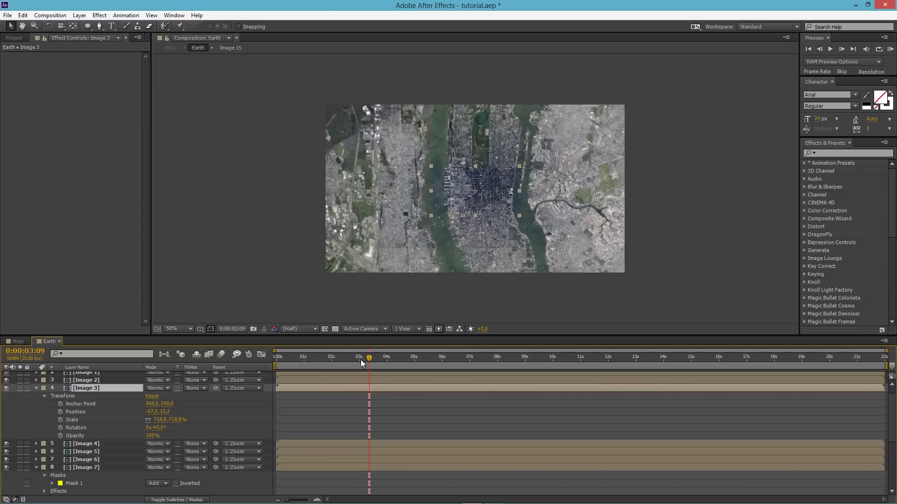
pyautogui.moveTo(375, 358); pyautogui.dragTo(377, 360)
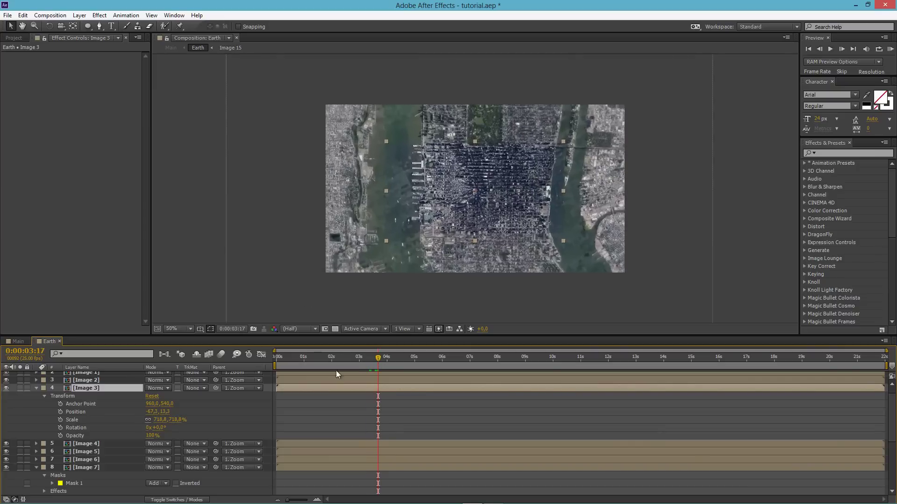
pyautogui.doubleClick(88, 26)
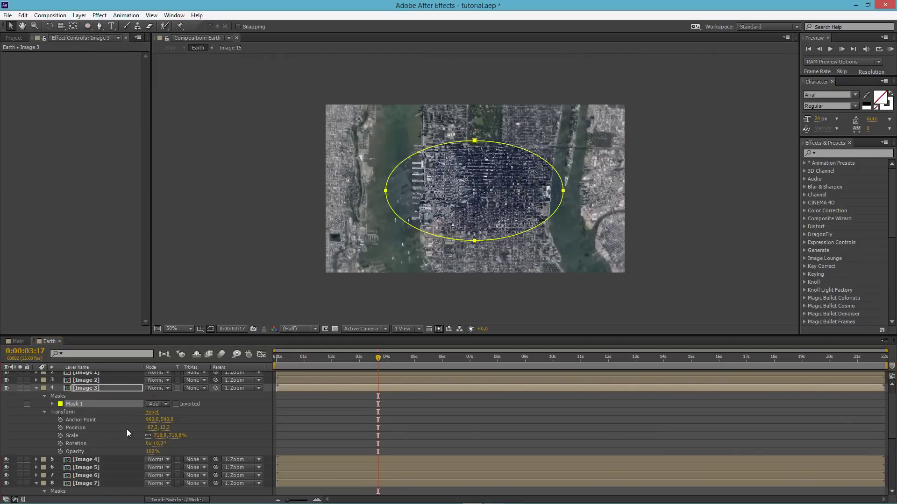
pyautogui.click(52, 404)
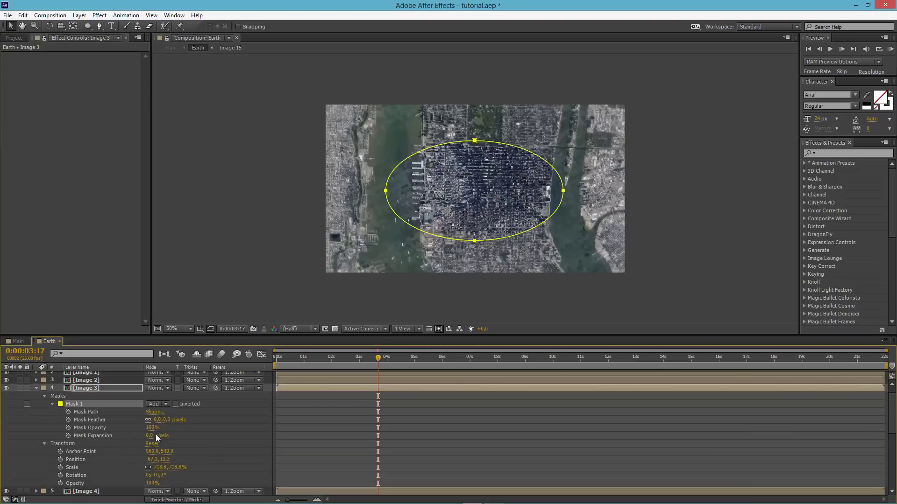
pyautogui.moveTo(165, 420); pyautogui.dragTo(324, 403)
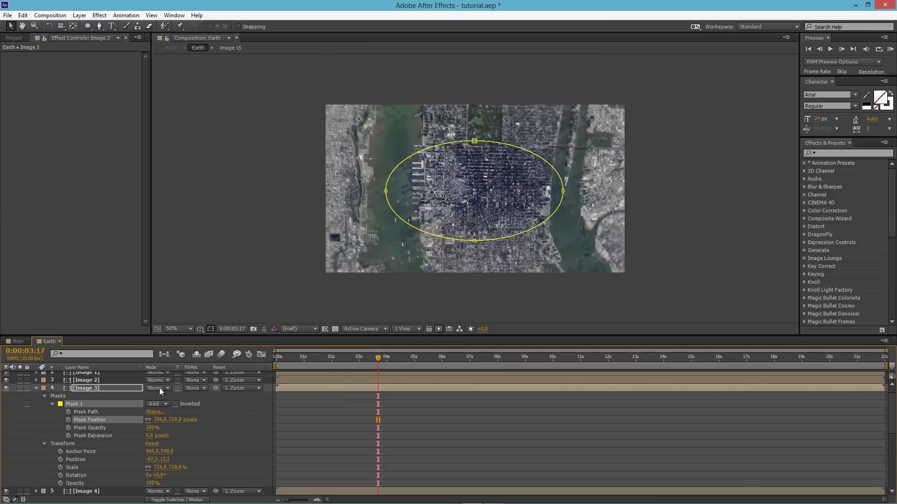
# At 0:00:04:08, add a full-layer elliptical mask to Image 2 and set its mask feather to 444 pixels.
pyautogui.scroll(1, 140, 392)
pyautogui.click(94, 391)
pyautogui.moveTo(379, 358); pyautogui.dragTo(396, 359)
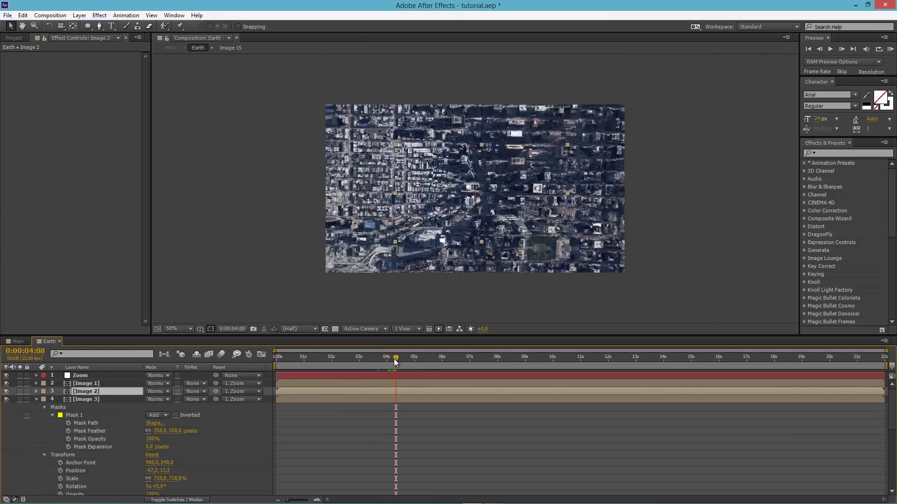
pyautogui.doubleClick(87, 26)
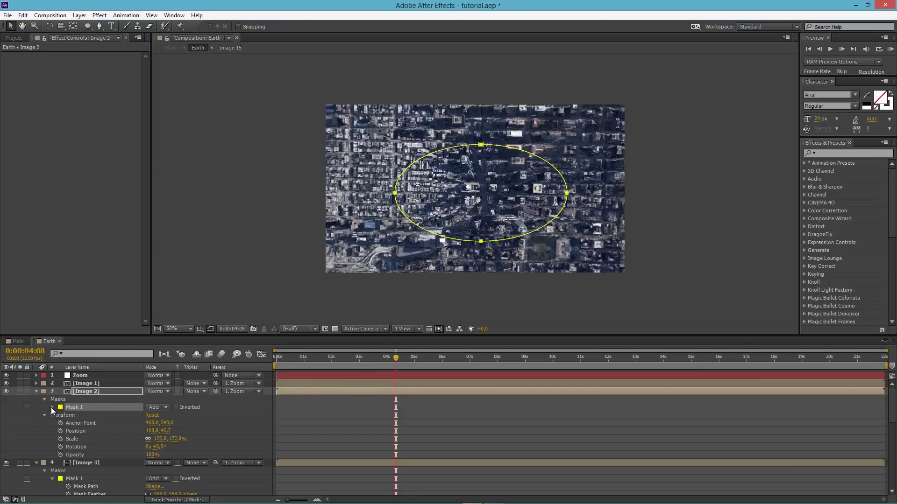
pyautogui.click(52, 407)
pyautogui.moveTo(166, 423); pyautogui.dragTo(274, 418)
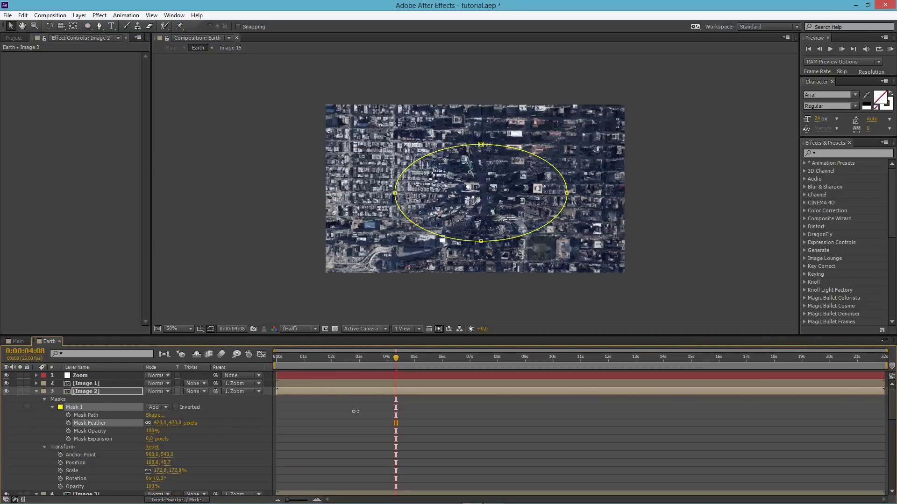
# At 0:00:04:14, add a full-layer elliptical mask to Image 1 and set its mask feather to about 311 pixels.
pyautogui.click(93, 384)
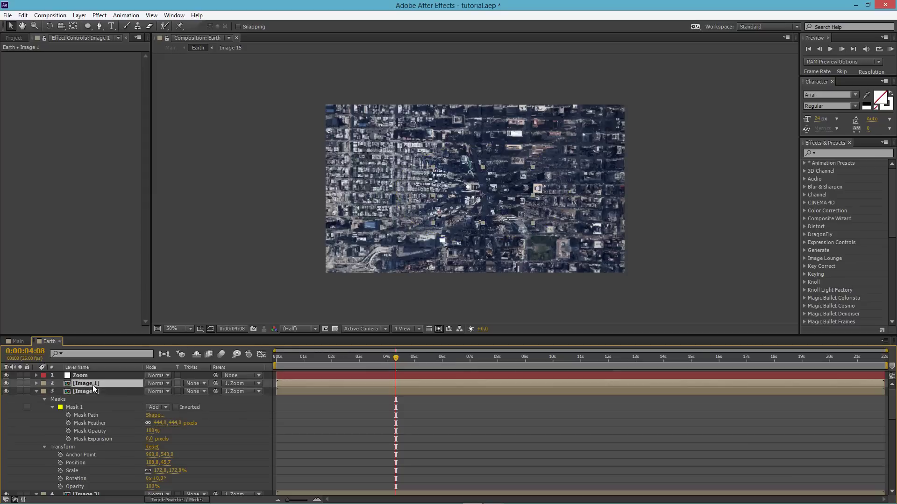
pyautogui.moveTo(397, 357); pyautogui.dragTo(402, 358)
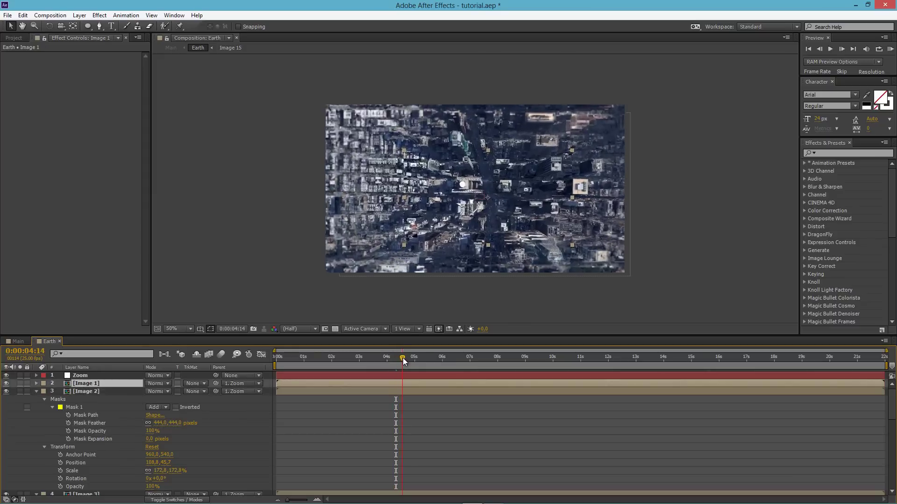
pyautogui.click(88, 27)
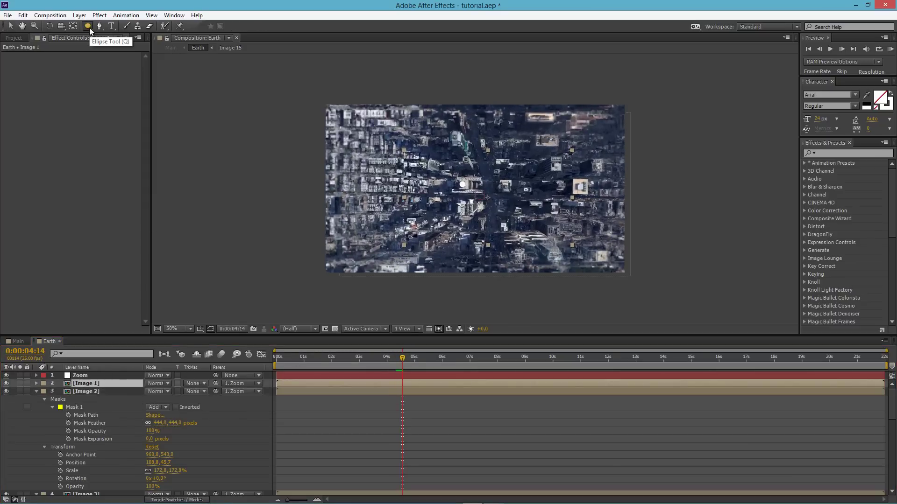
pyautogui.doubleClick(88, 27)
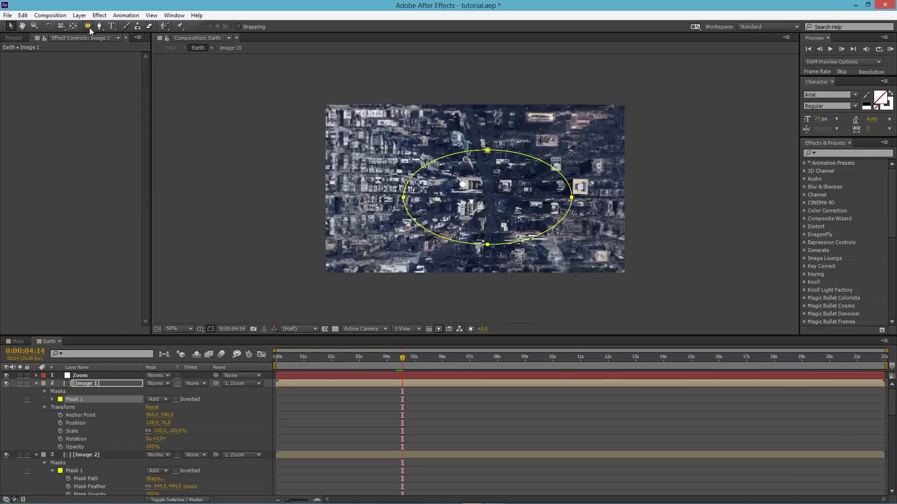
pyautogui.click(52, 400)
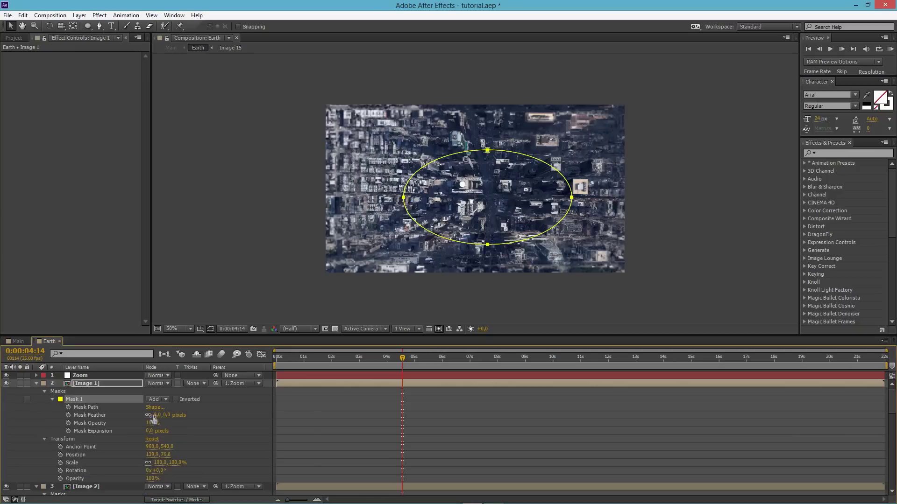
pyautogui.moveTo(164, 416); pyautogui.dragTo(261, 406)
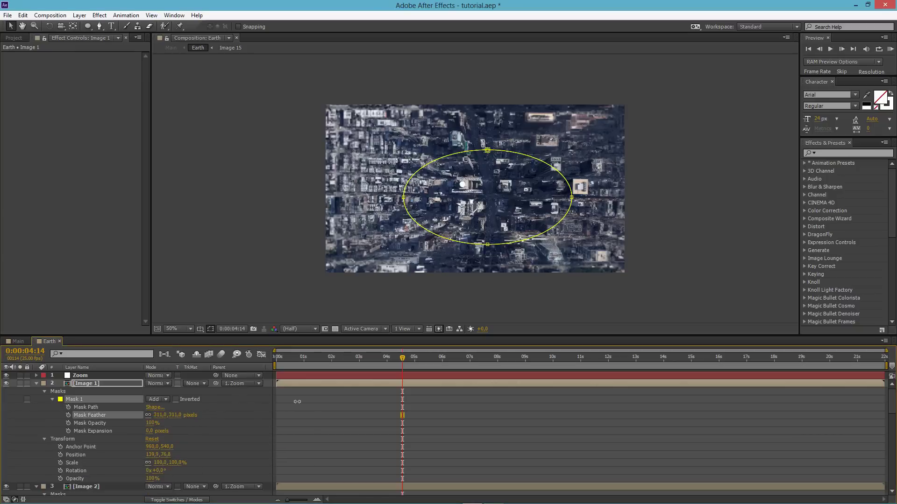
# Collapse the expanded properties of the image layers so the timeline shows only the layer list.
pyautogui.click(36, 383)
pyautogui.click(36, 391)
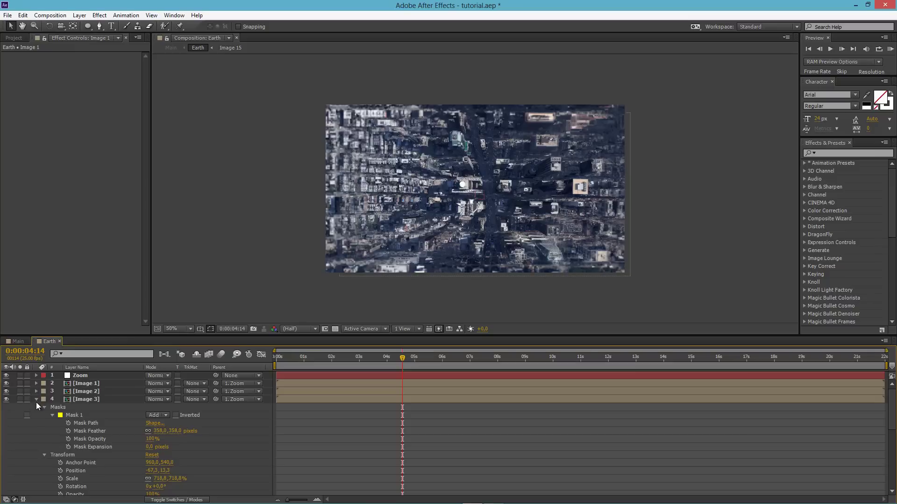
pyautogui.click(38, 399)
pyautogui.click(36, 431)
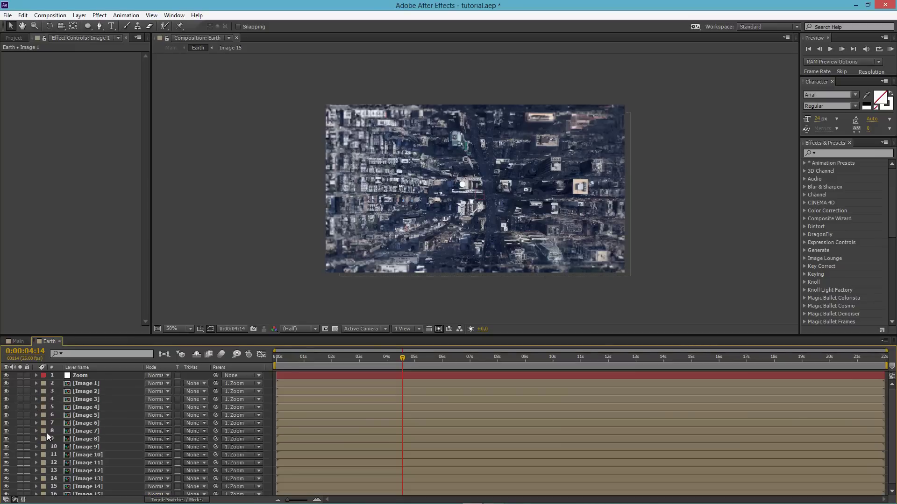
# At 0:00:00:15, add a full-layer elliptical mask to Image 10.
pyautogui.moveTo(331, 355); pyautogui.dragTo(293, 365)
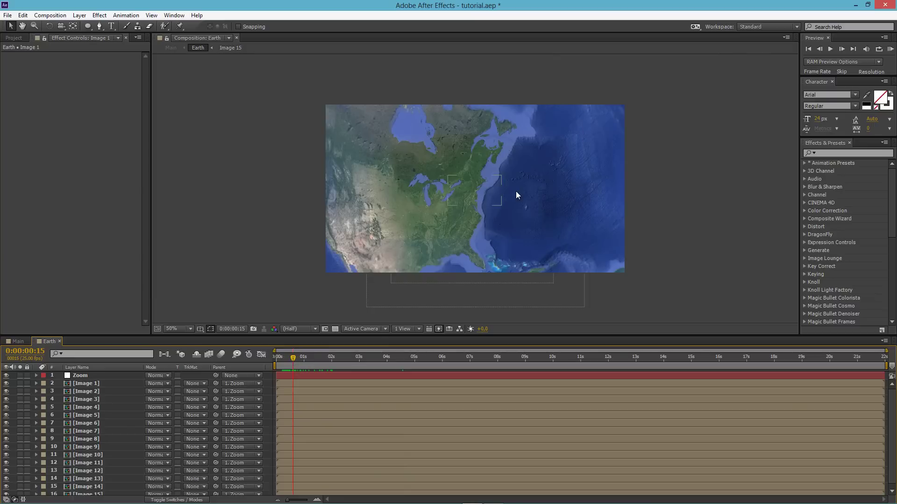
pyautogui.click(533, 210)
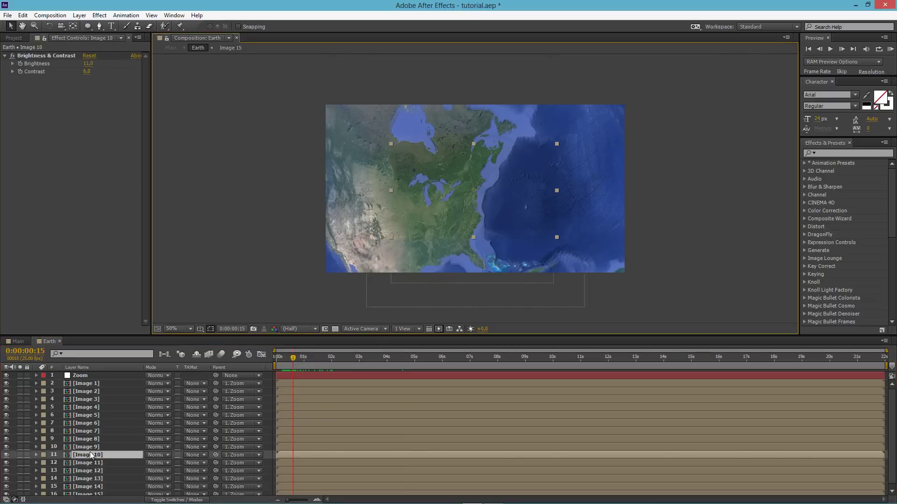
pyautogui.click(36, 455)
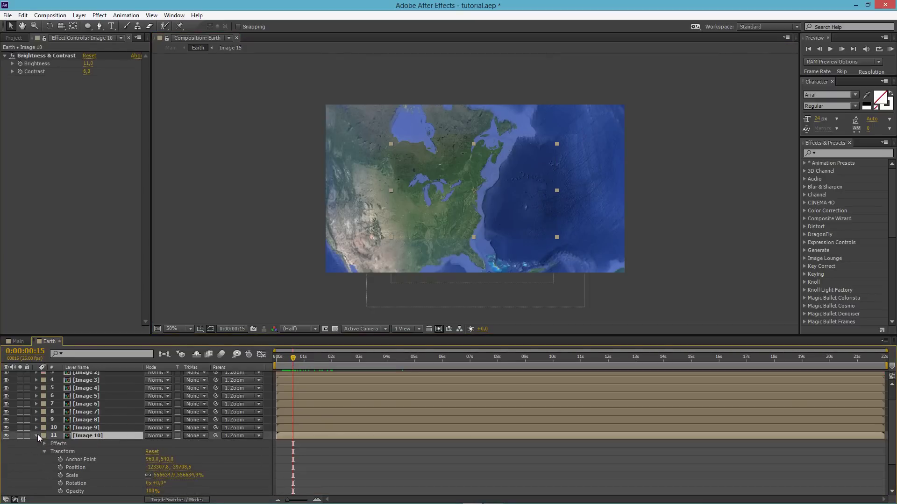
pyautogui.click(37, 435)
pyautogui.doubleClick(87, 26)
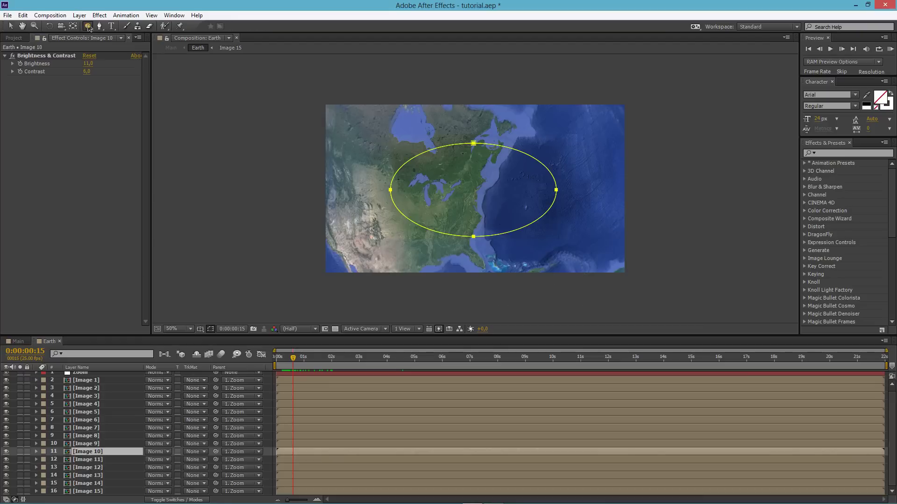
# Collapse Image 10's properties and add a full-layer elliptical mask to Image 11.
pyautogui.click(99, 444)
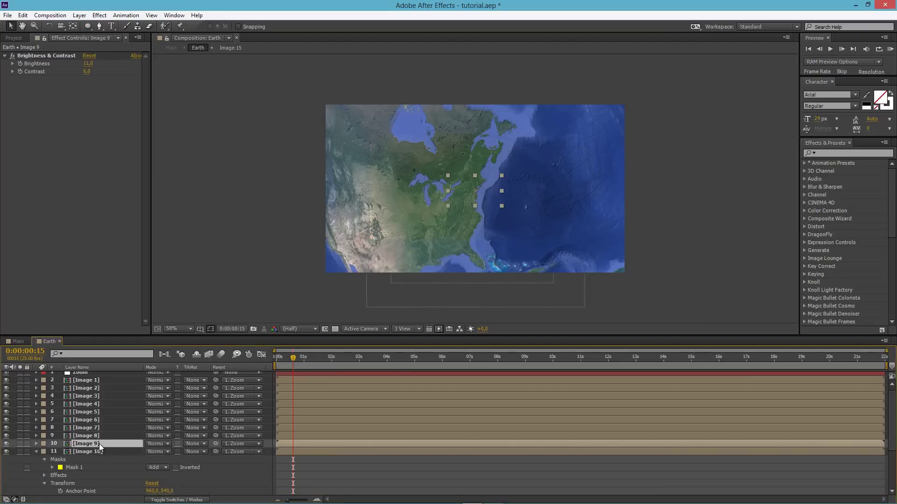
pyautogui.click(38, 452)
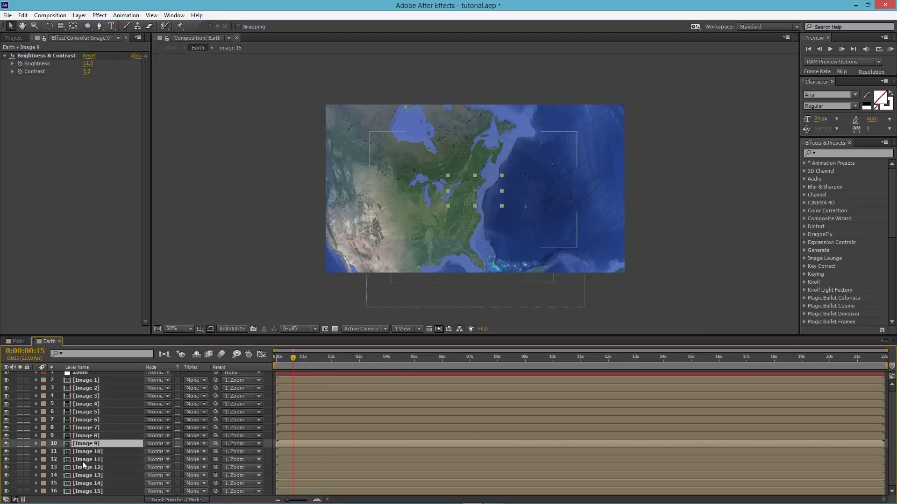
pyautogui.click(82, 461)
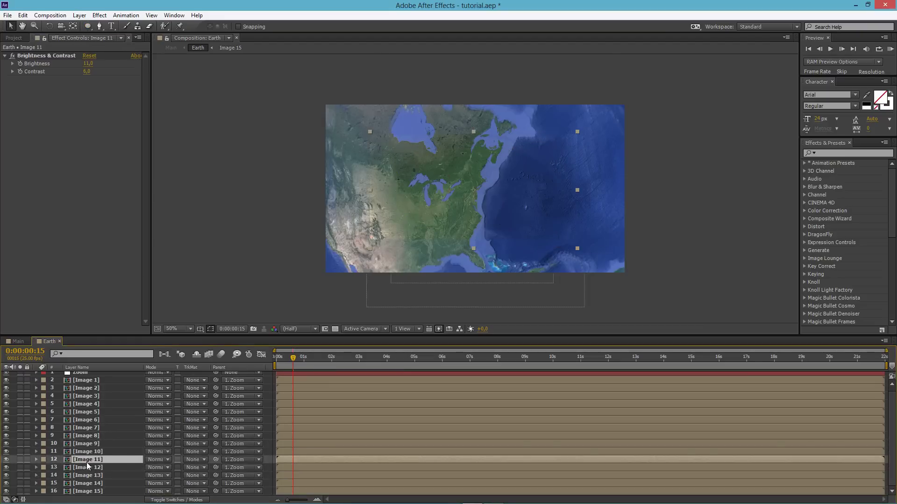
pyautogui.doubleClick(86, 28)
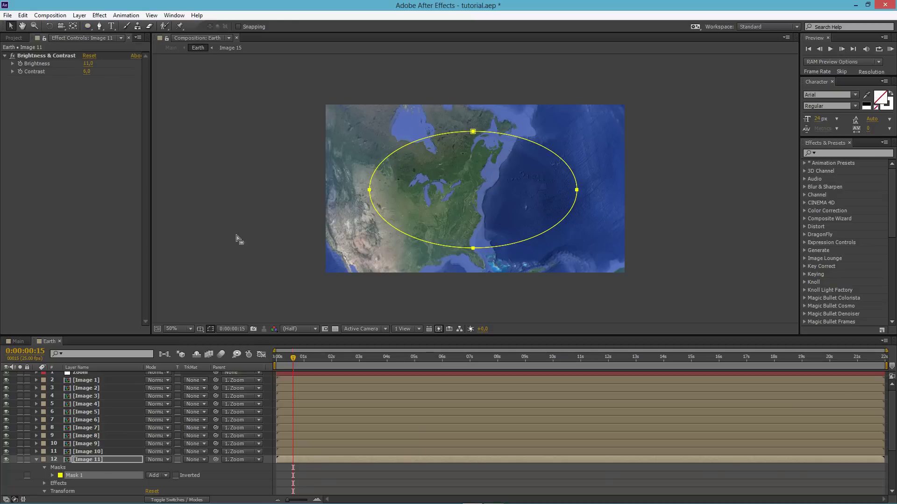
# Review the opening of the zoom from 0:00:00:00 to 0:00:00:14 to check the masked layers' blending.
pyautogui.moveTo(292, 359); pyautogui.dragTo(275, 361)
pyautogui.click(253, 262)
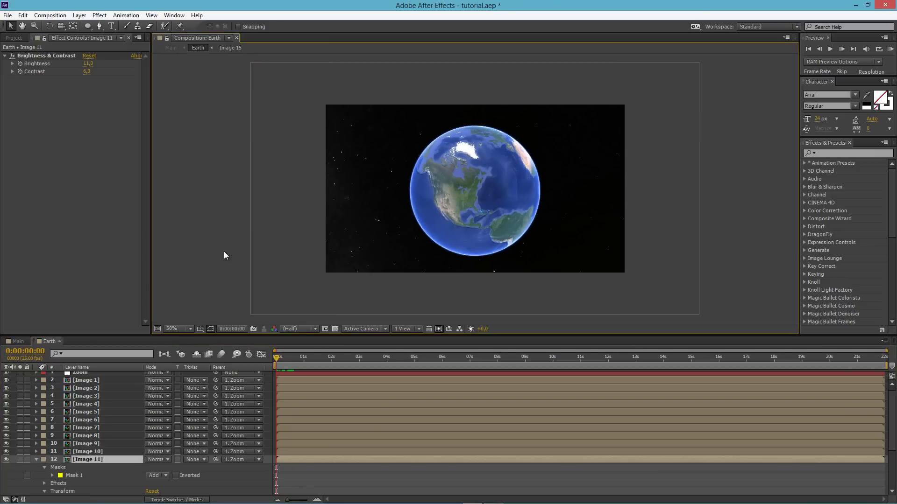
pyautogui.moveTo(277, 360)
pyautogui.mouseDown()
pyautogui.moveTo(306, 363)
pyautogui.moveTo(293, 361)
pyautogui.mouseUp()
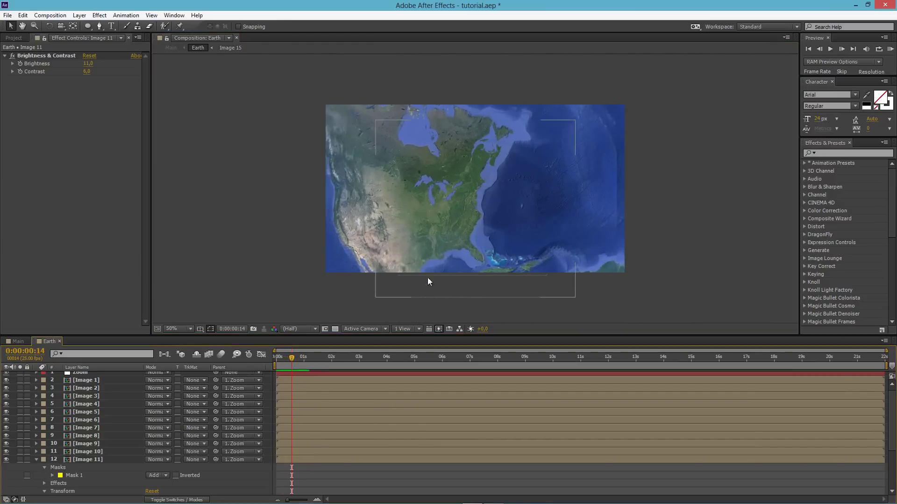
pyautogui.click(312, 383)
# At 0:00:02:06, set the mask feather of Image 7's elliptical mask to 105 pixels.
pyautogui.moveTo(290, 359); pyautogui.dragTo(338, 356)
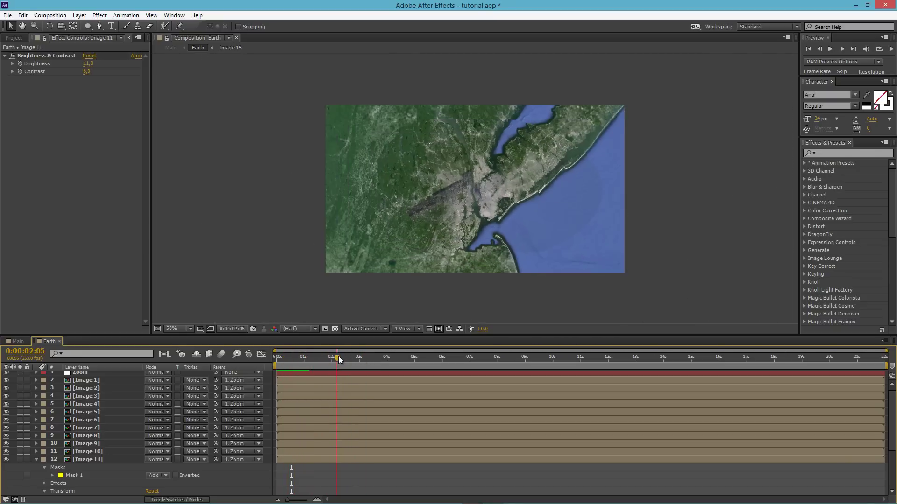
pyautogui.click(587, 187)
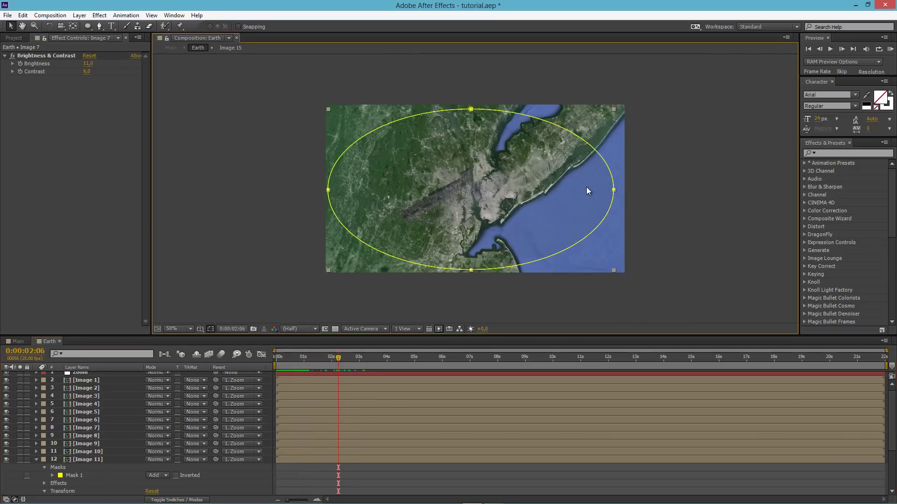
pyautogui.click(36, 428)
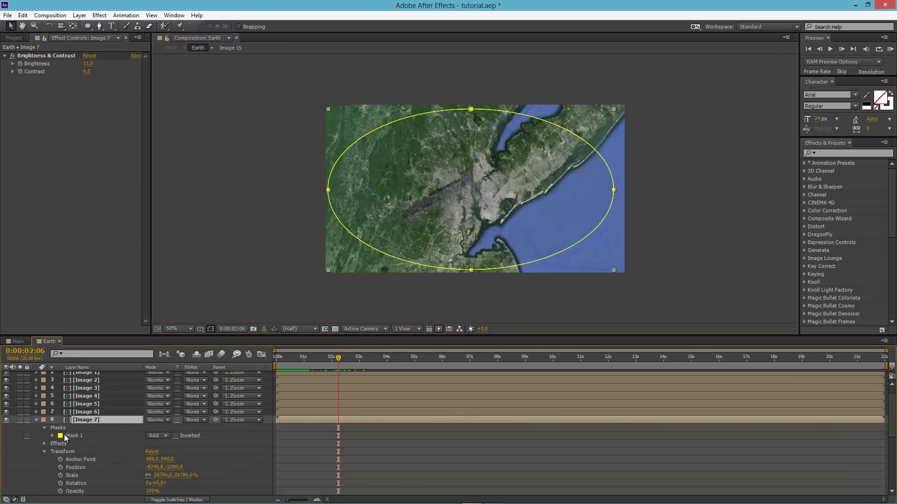
pyautogui.click(52, 436)
pyautogui.moveTo(164, 456); pyautogui.dragTo(250, 447)
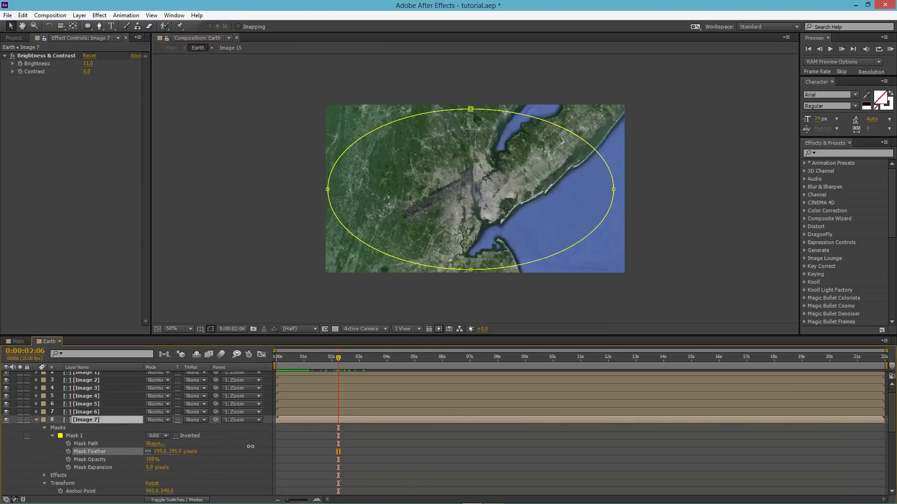
pyautogui.moveTo(253, 444); pyautogui.dragTo(211, 432)
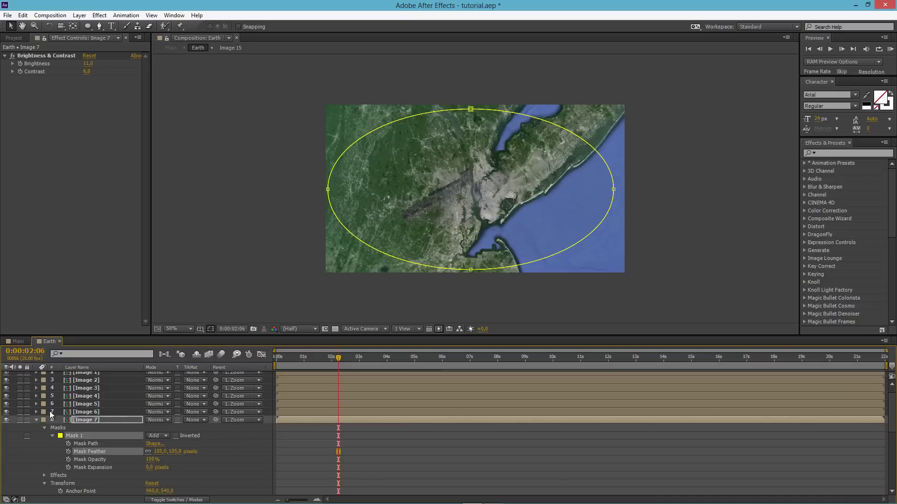
# Collapse the properties of Image 7 and Image 11, and save the project with the playhead at 0:00:00:00.
pyautogui.click(36, 419)
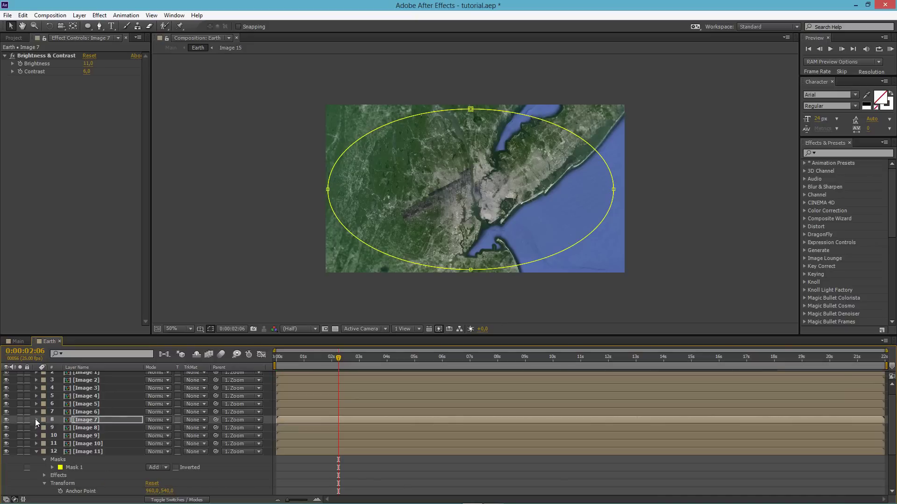
pyautogui.click(37, 452)
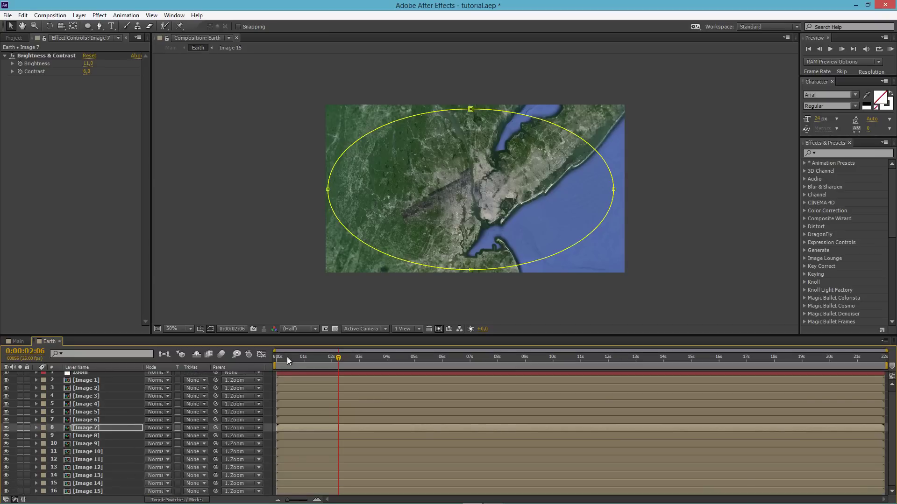
pyautogui.moveTo(283, 367); pyautogui.dragTo(279, 357)
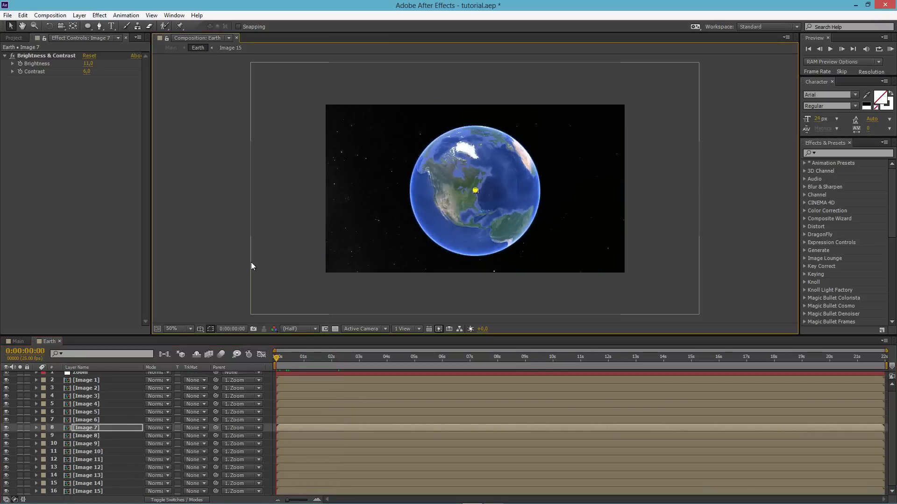
pyautogui.click(257, 264)
pyautogui.hotkey('ctrl', 's')
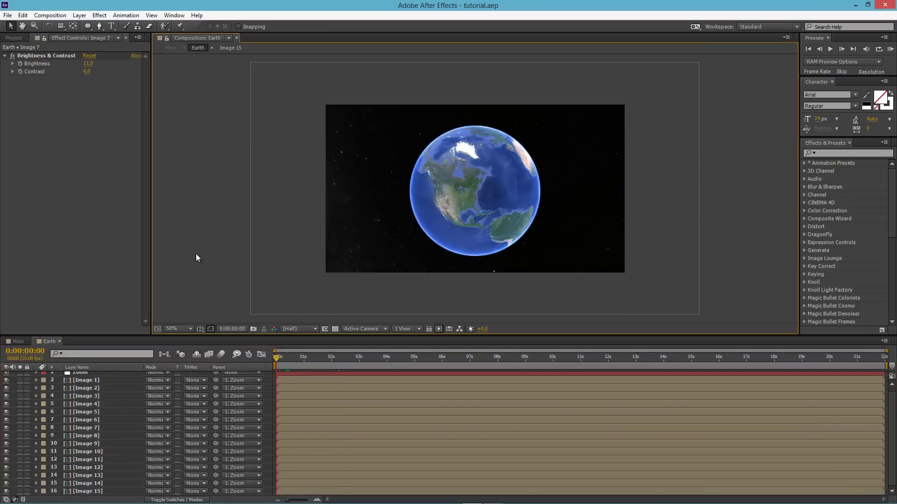
# With the playhead at 0:00:00:00, add a new adjustment layer above Zoom and rename it Shake.
pyautogui.click(284, 361)
pyautogui.moveTo(284, 362)
pyautogui.mouseDown()
pyautogui.moveTo(307, 363)
pyautogui.moveTo(284, 348)
pyautogui.moveTo(368, 344)
pyautogui.moveTo(276, 351)
pyautogui.mouseUp()
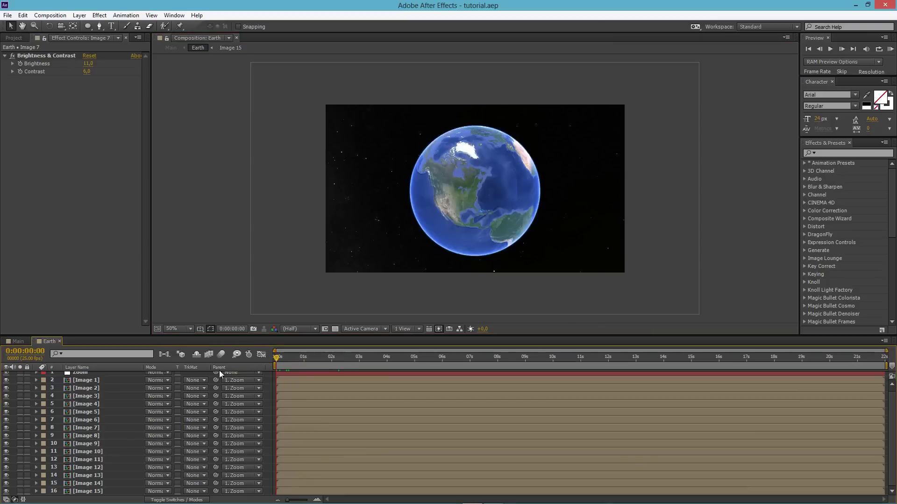
pyautogui.click(79, 15)
pyautogui.moveTo(89, 26)
pyautogui.click(292, 88)
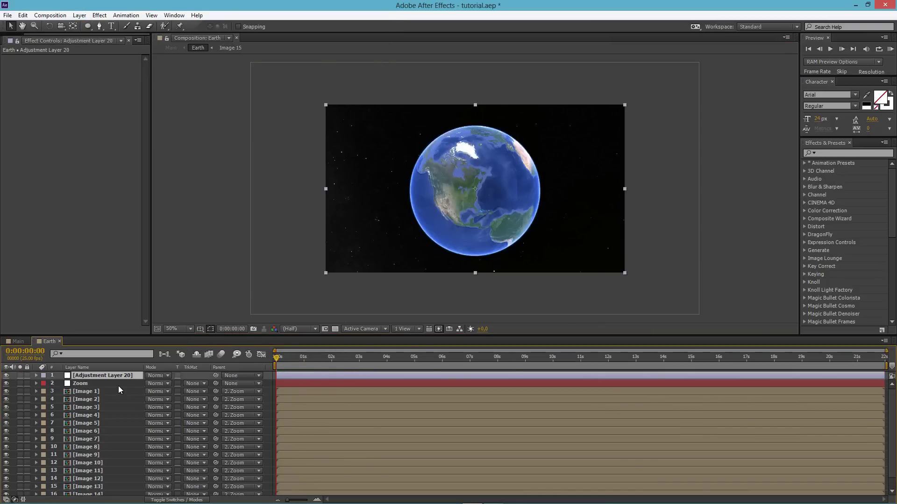
pyautogui.press('Return')
pyautogui.write('Shake')
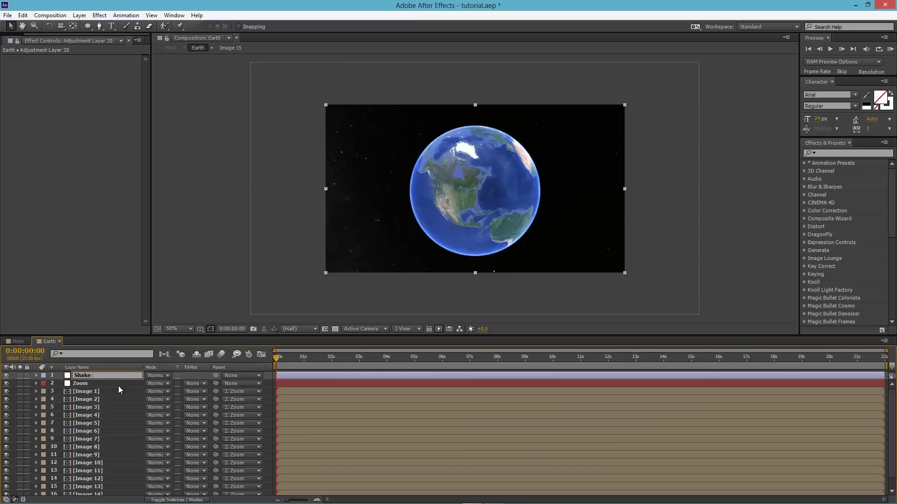
pyautogui.press('Return')
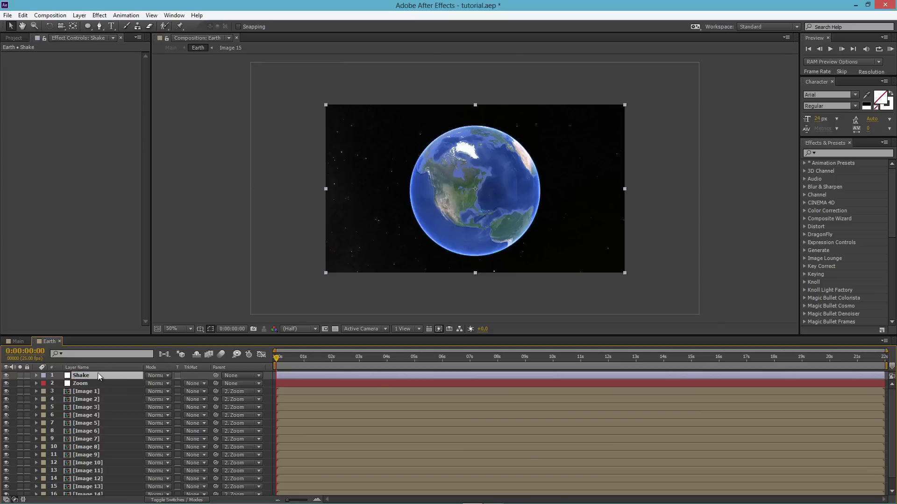
# Find the Slider Control effect and apply it to the Shake layer, with a slider keyframe of 0 at 0:00:00:00.
pyautogui.click(866, 154)
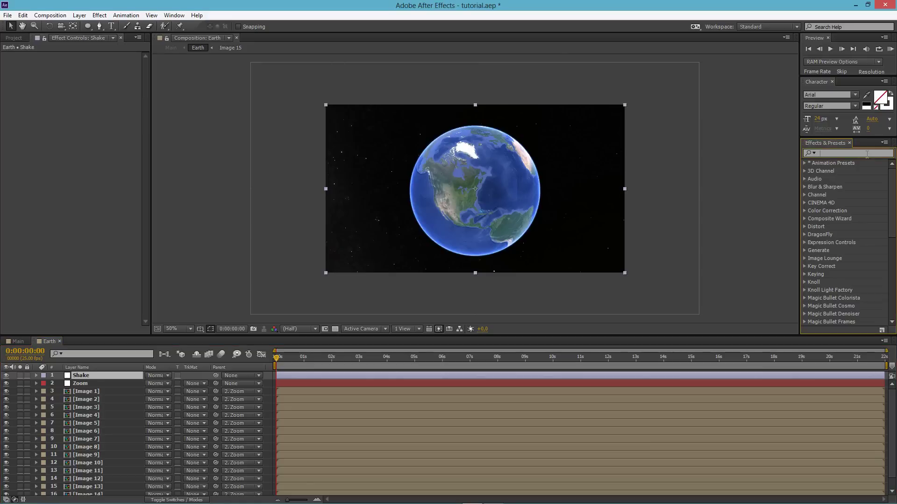
pyautogui.write('sl')
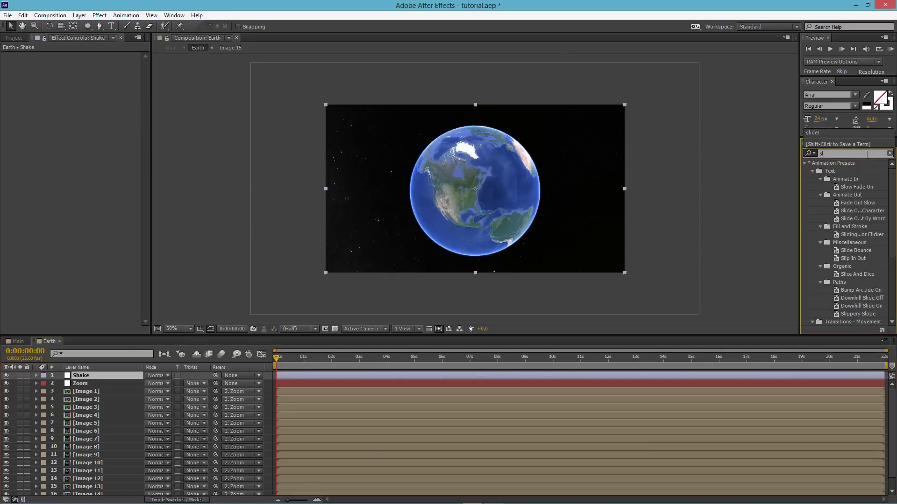
pyautogui.write('ider')
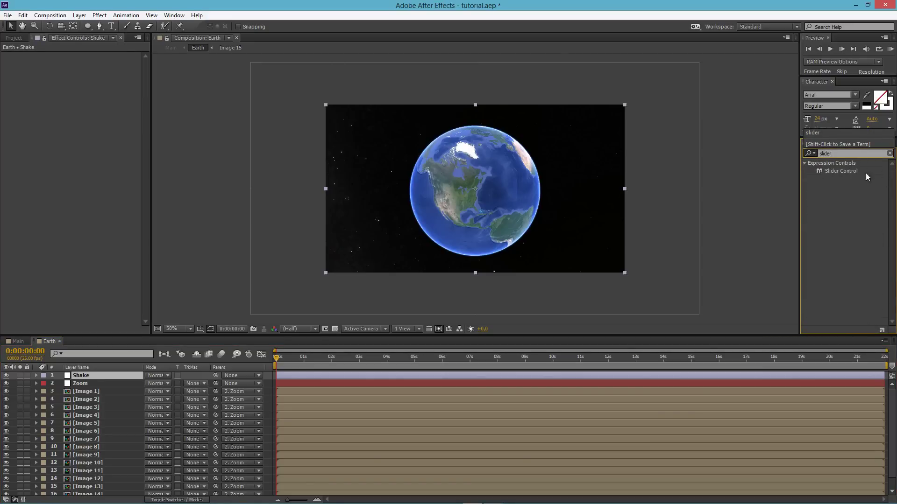
pyautogui.click(830, 173)
pyautogui.moveTo(829, 175); pyautogui.dragTo(116, 377)
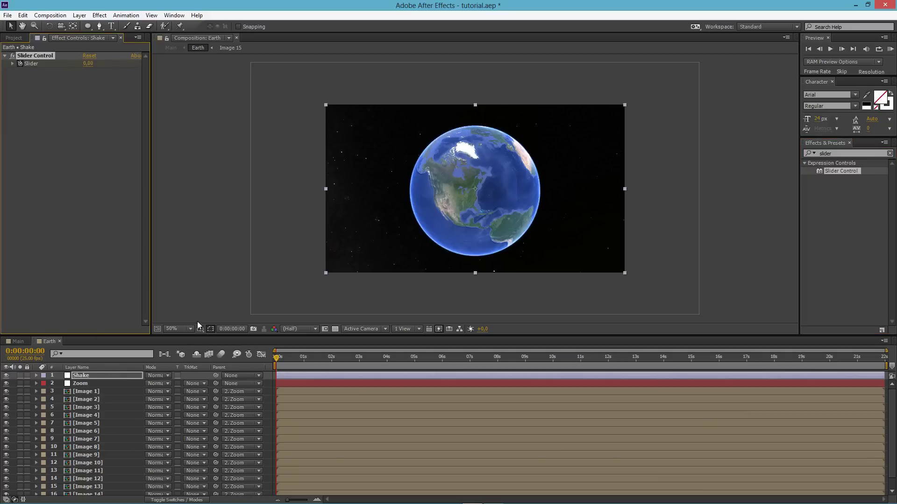
# Reveal the Shake layer's slider in the timeline and keyframe it to 5 at 0:00:01:03.
pyautogui.click(83, 377)
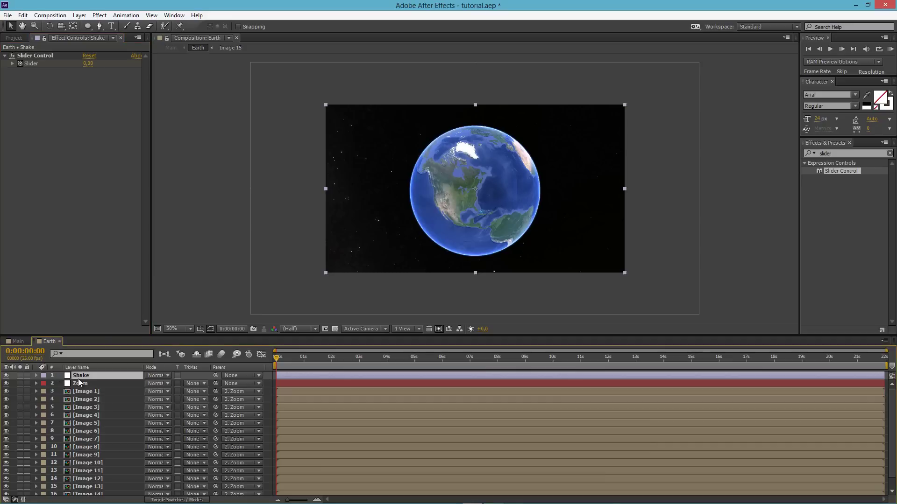
pyautogui.press('e')
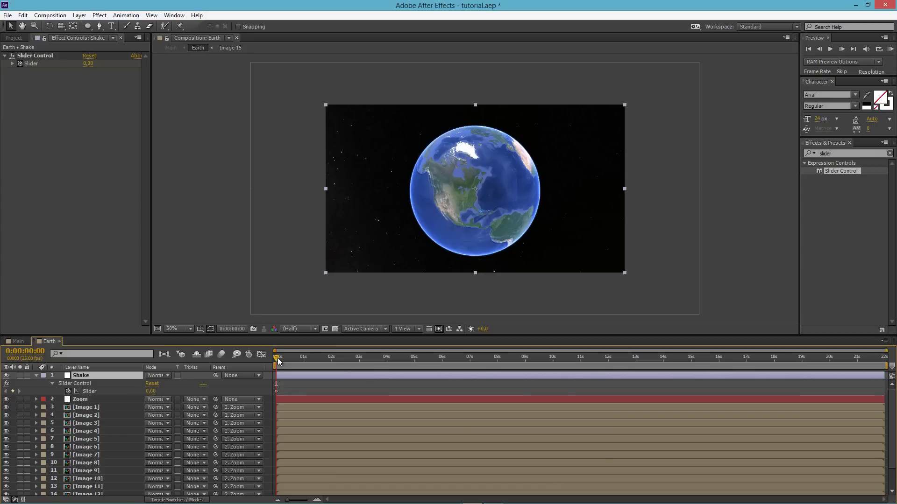
pyautogui.moveTo(278, 361); pyautogui.dragTo(309, 358)
pyautogui.click(151, 391)
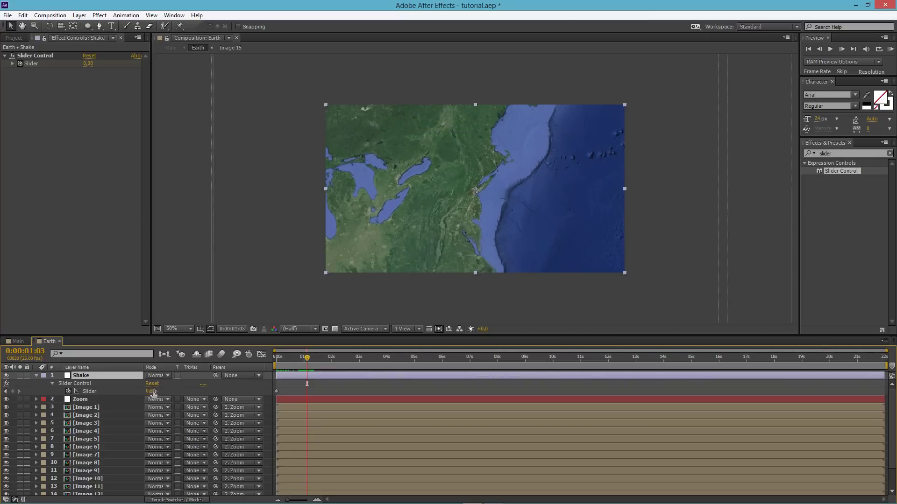
pyautogui.write('5')
pyautogui.click(221, 387)
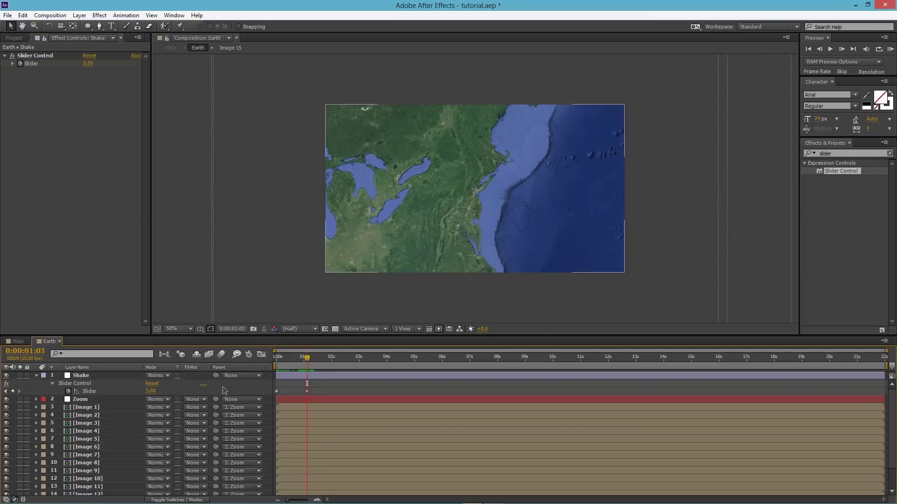
# Keyframe the Shake layer's slider to 10 shortly after the 4-second mark.
pyautogui.moveTo(307, 358); pyautogui.dragTo(396, 358)
pyautogui.click(153, 392)
pyautogui.write('10')
pyautogui.press('Return')
# Keyframe the Shake layer's slider to 0 at 0:00:05:00, and return the playhead to 0:00:00:00.
pyautogui.moveTo(404, 356); pyautogui.dragTo(416, 360)
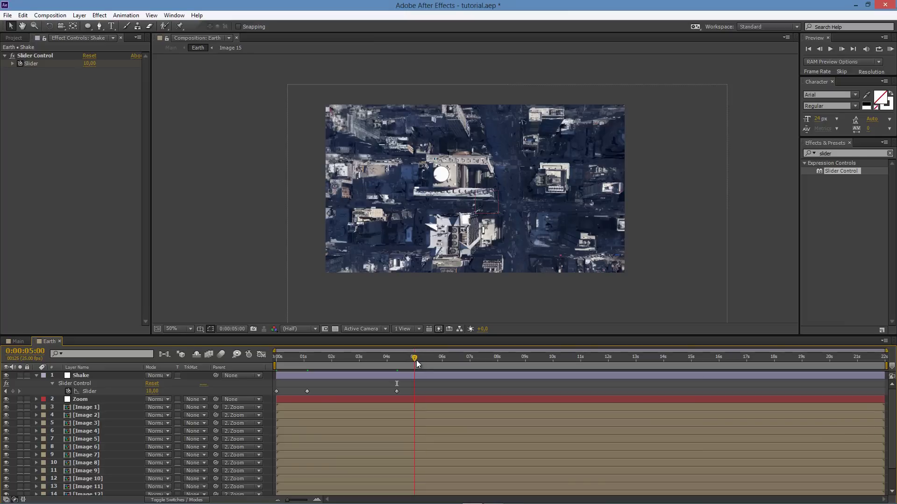
pyautogui.write('0')
pyautogui.press('Return')
pyautogui.moveTo(390, 358); pyautogui.dragTo(275, 360)
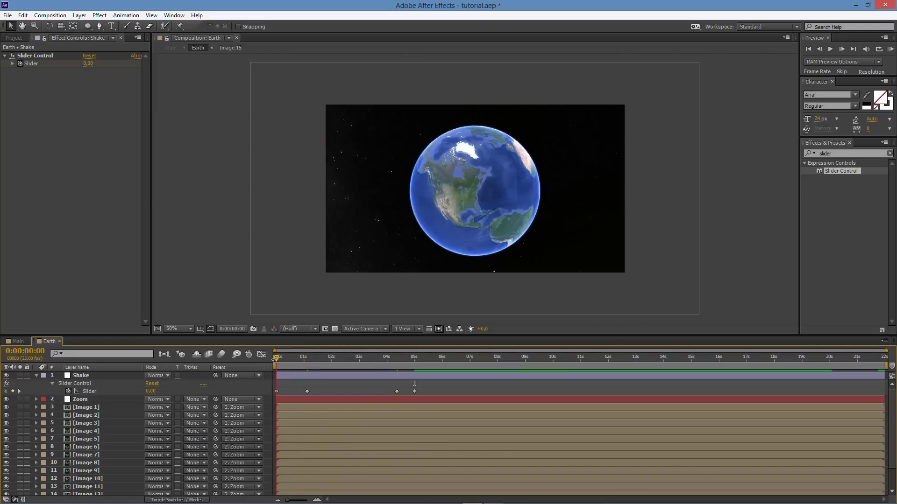
# Add the expression Wiggle(10,thisComp.layer("Shake").effect("Slider Control")("Slider")) to the Zoom layer's Position.
pyautogui.click(99, 400)
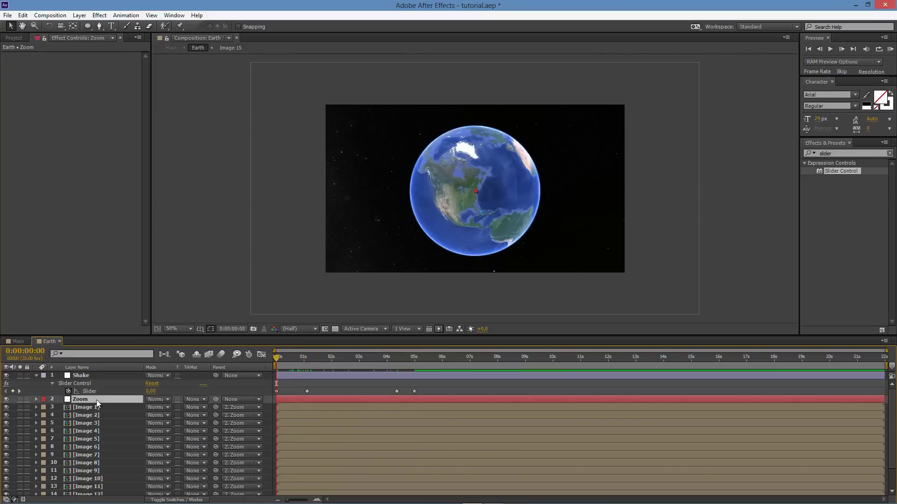
pyautogui.click(36, 399)
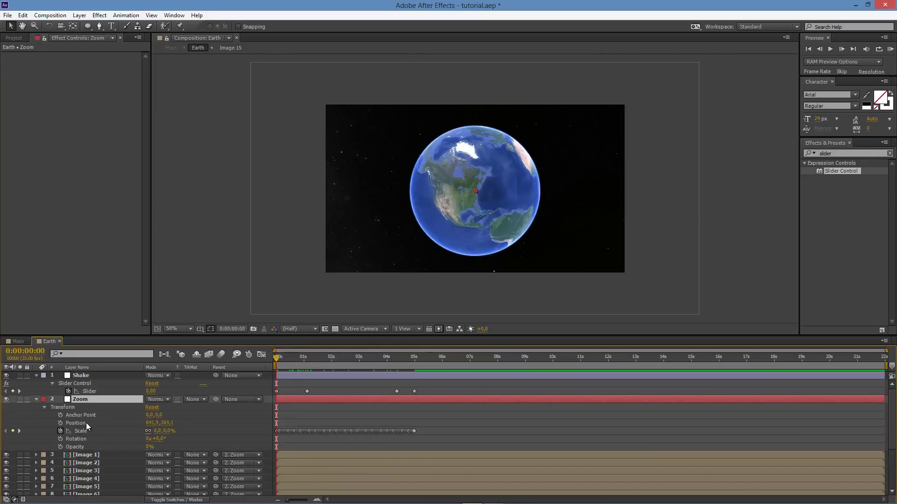
pyautogui.keyDown('alt'); pyautogui.click(60, 423); pyautogui.keyUp('alt')
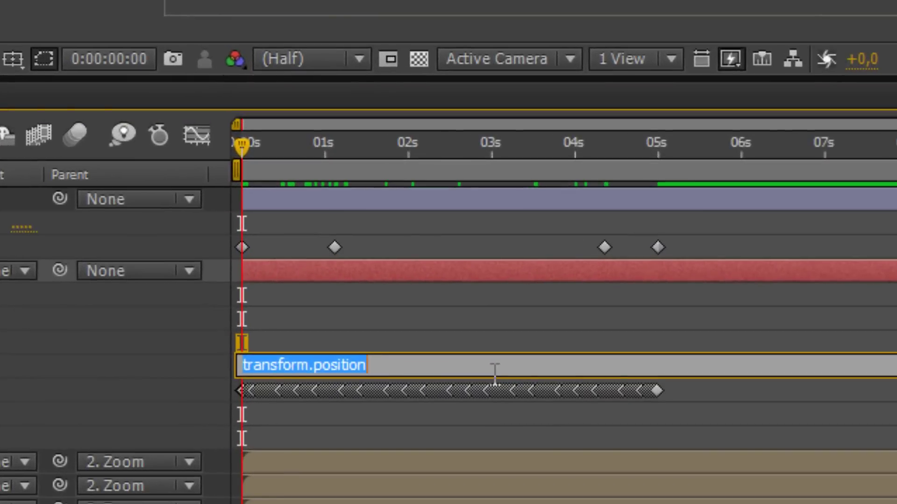
pyautogui.write('Wiggle')
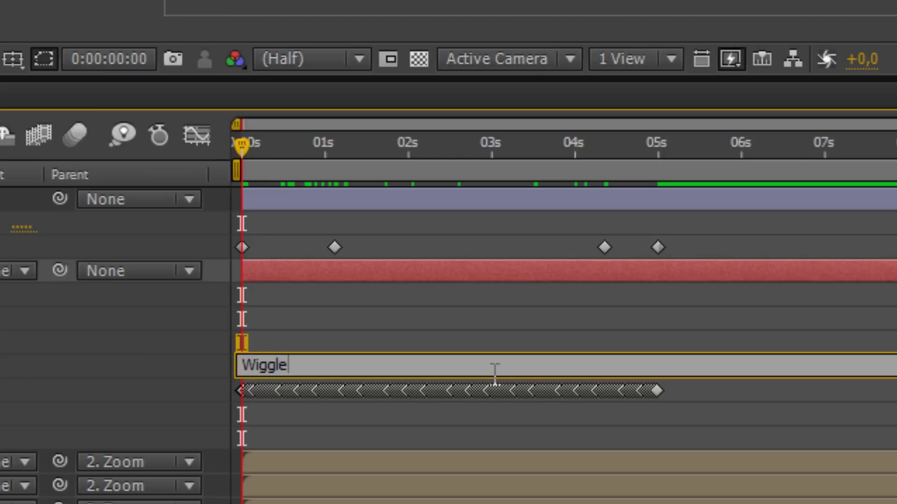
pyautogui.write('(10,this')
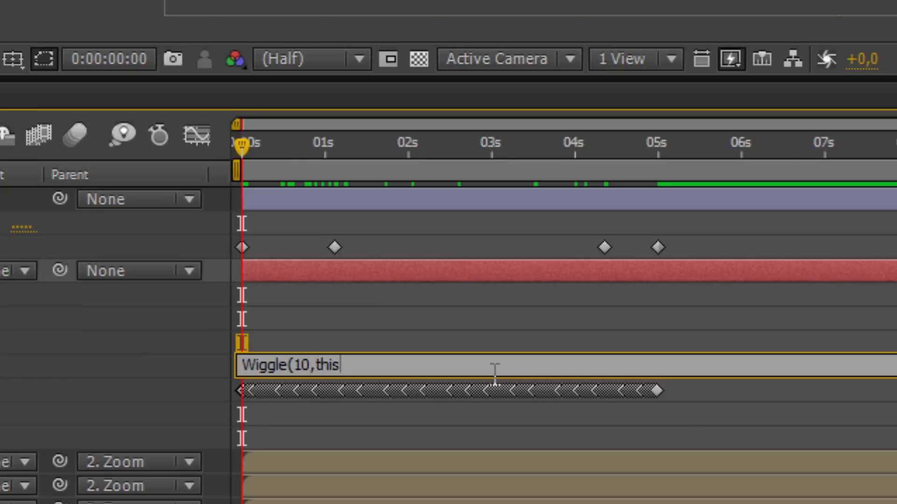
pyautogui.write('Comp.layer')
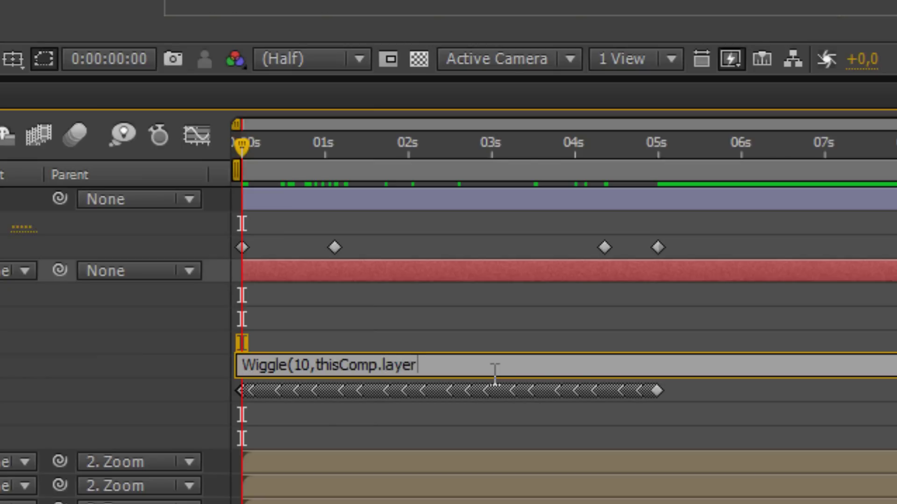
pyautogui.write('("')
pyautogui.write('Shake')
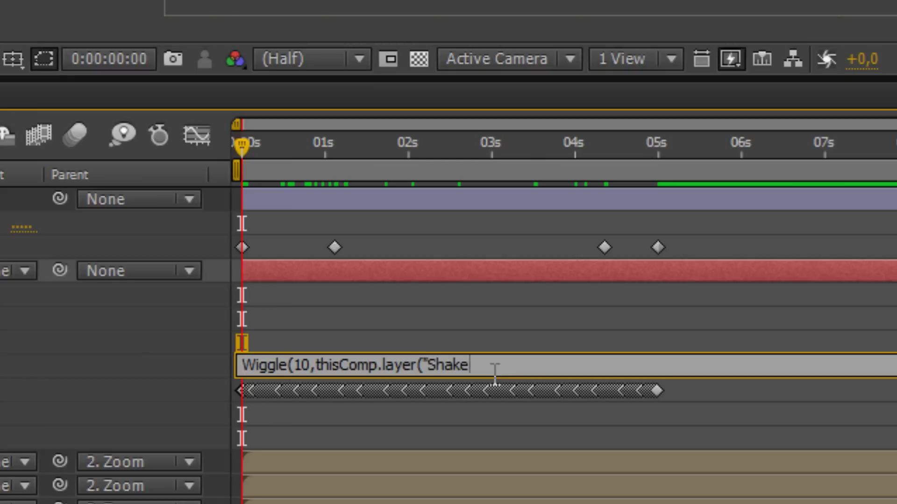
pyautogui.write('").effect')
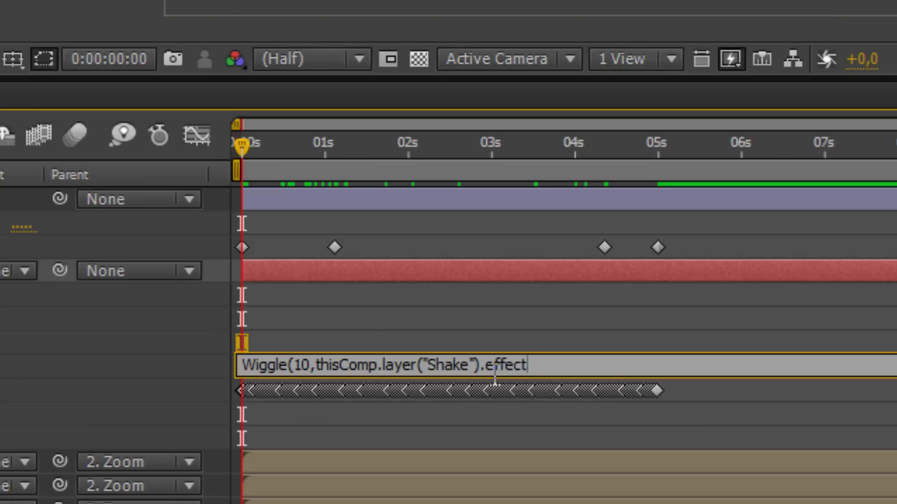
pyautogui.write('("')
pyautogui.write('Slider Co')
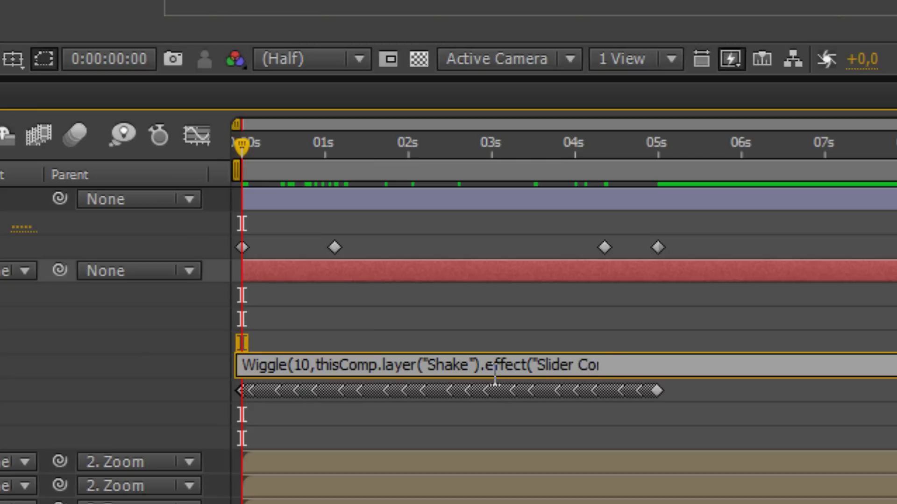
pyautogui.write('ntrol")(')
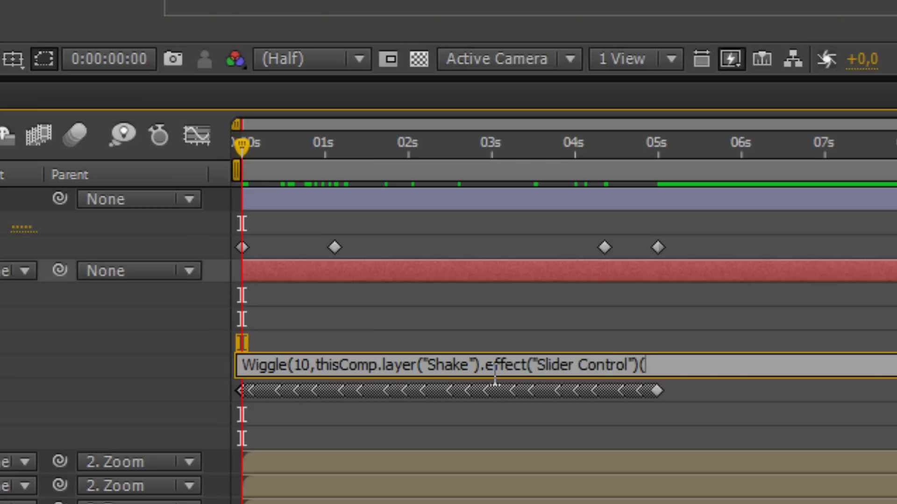
pyautogui.write('"')
pyautogui.write('Slider")')
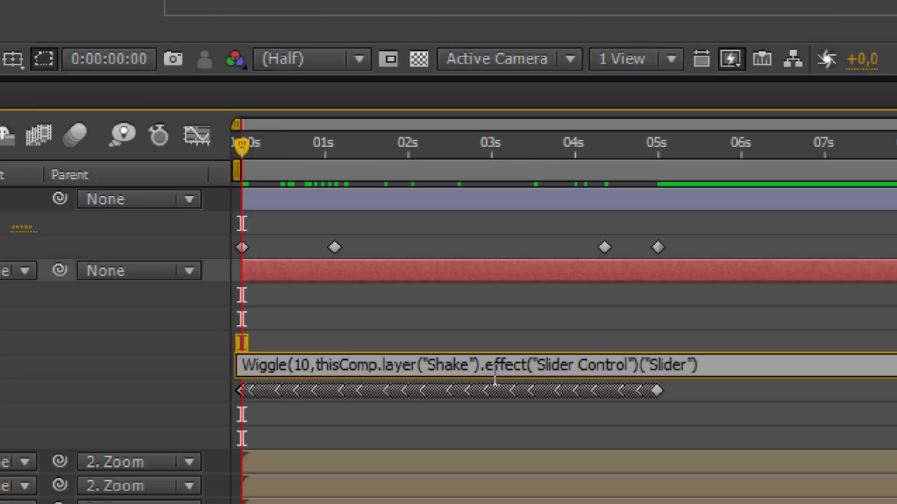
pyautogui.write(')')
pyautogui.click(612, 330)
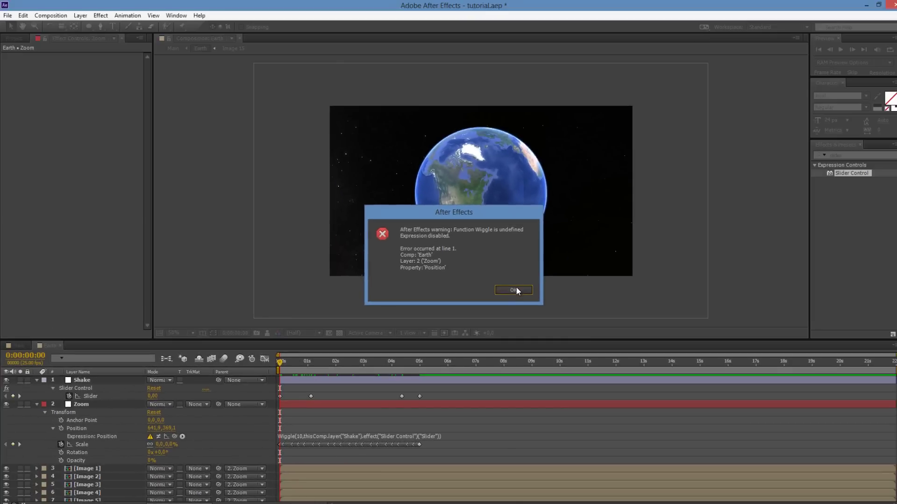
pyautogui.click(514, 290)
# Correct the function name in Zoom's Position expression to lowercase wiggle, and scrub through the zoom to check the shake.
pyautogui.click(282, 436)
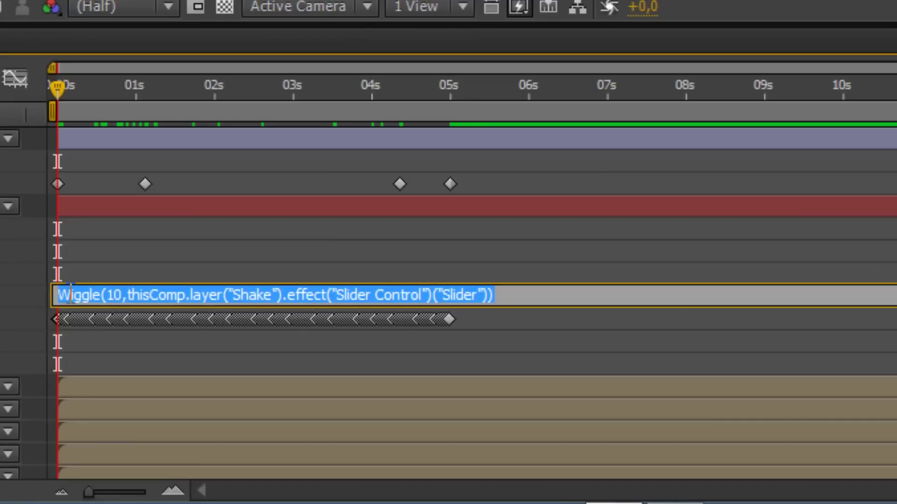
pyautogui.click(101, 318)
pyautogui.moveTo(100, 318); pyautogui.dragTo(94, 318)
pyautogui.write('wi')
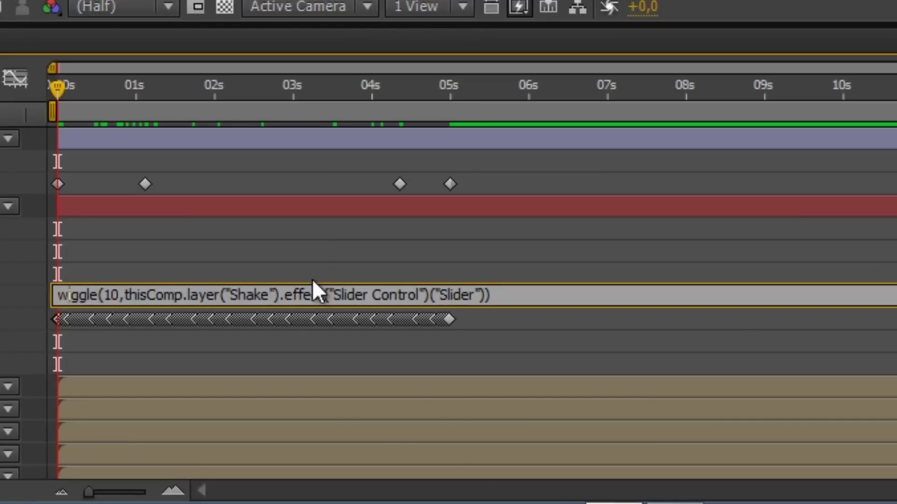
pyautogui.click(298, 271)
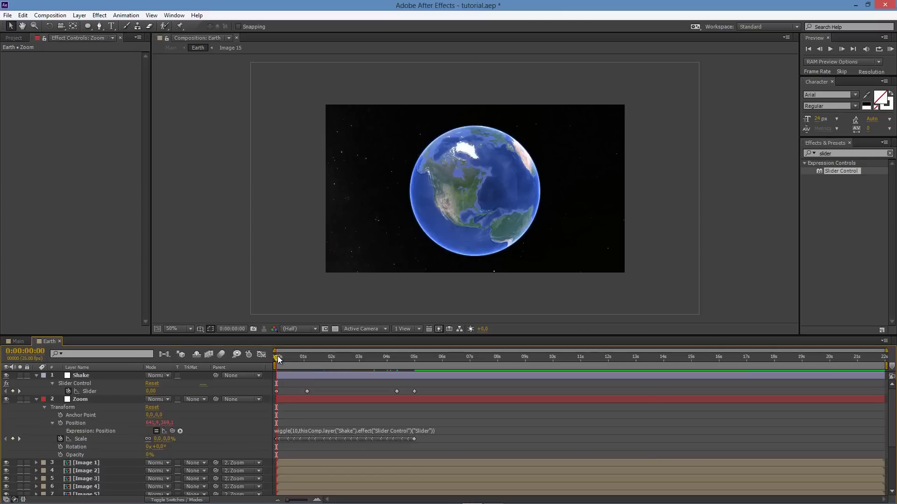
pyautogui.moveTo(278, 359)
pyautogui.mouseDown()
pyautogui.moveTo(417, 357)
pyautogui.moveTo(264, 355)
pyautogui.mouseUp()
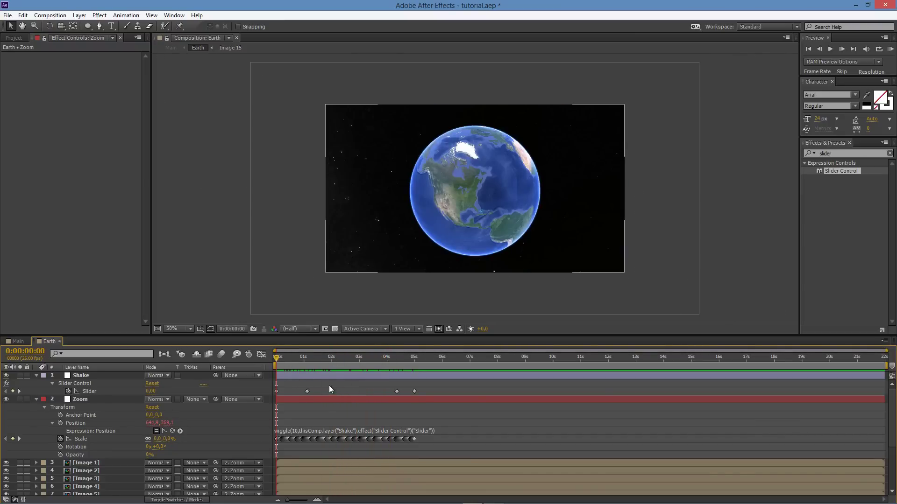
# Try a value of 100 for the Shake slider's keyframe at 0:00:01:03, scrub to check it, and undo the change.
pyautogui.moveTo(278, 357); pyautogui.dragTo(307, 363)
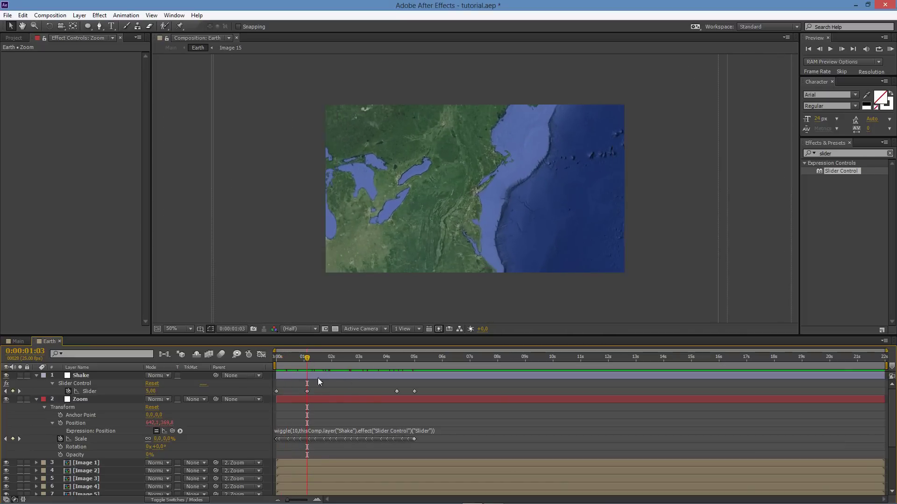
pyautogui.click(307, 391)
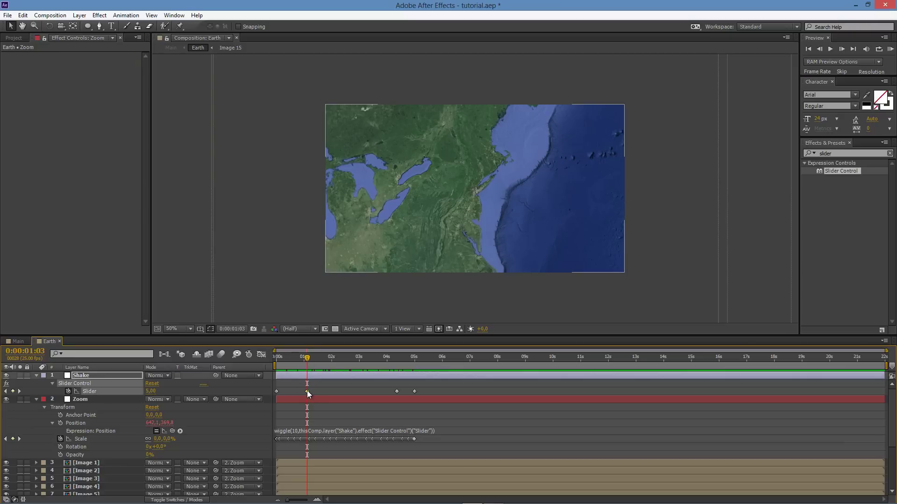
pyautogui.click(150, 391)
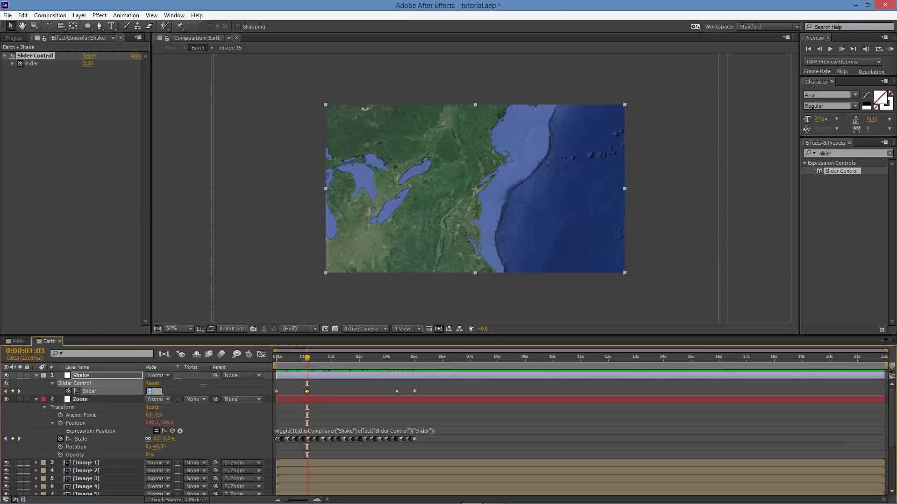
pyautogui.write('100')
pyautogui.press('Return')
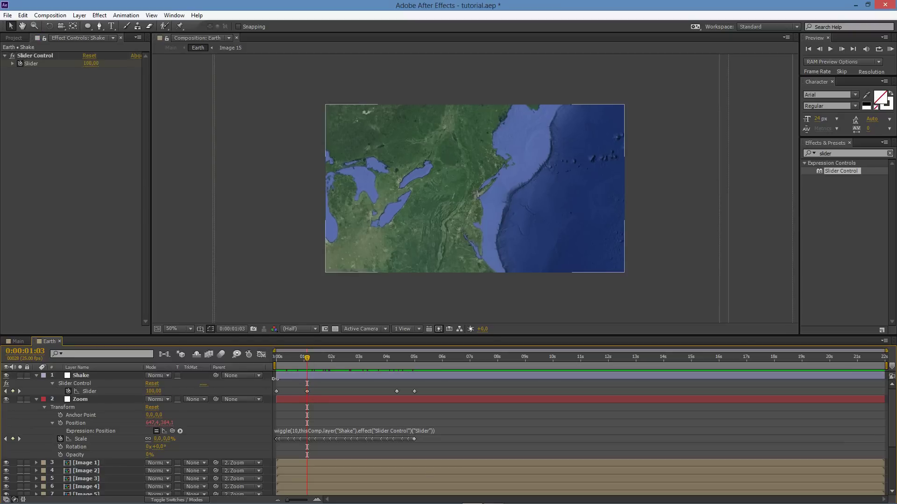
pyautogui.moveTo(304, 358); pyautogui.dragTo(285, 357)
pyautogui.hotkey('ctrl', 'z')
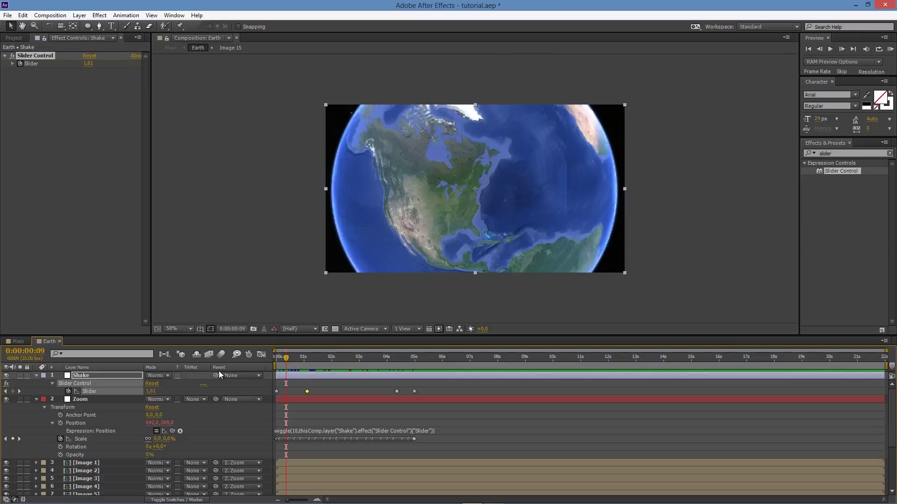
# Collapse the properties of Shake and Zoom with the playhead at 0:00:00:00, and bring up the list of project items.
pyautogui.click(36, 375)
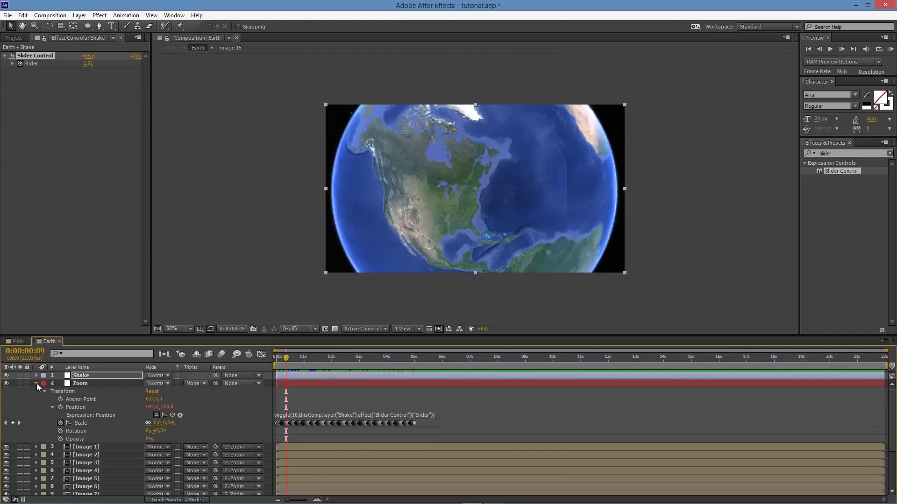
pyautogui.click(37, 383)
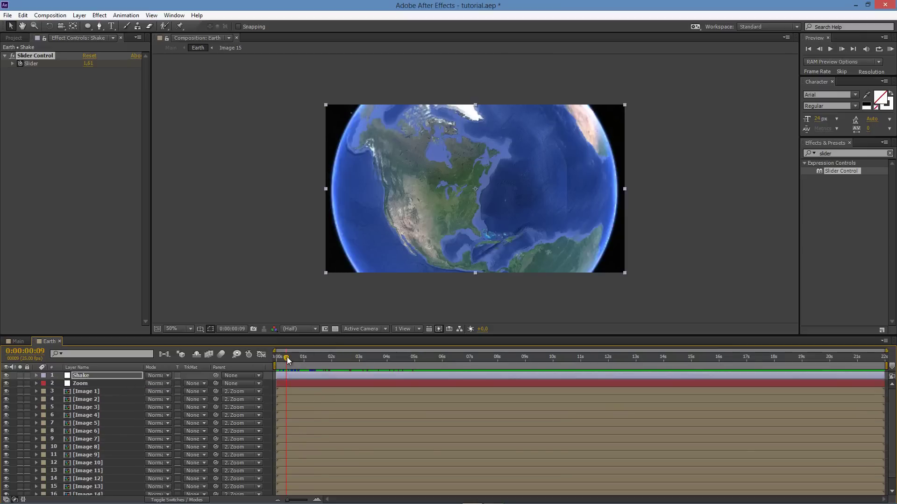
pyautogui.moveTo(280, 356); pyautogui.dragTo(272, 356)
pyautogui.click(209, 234)
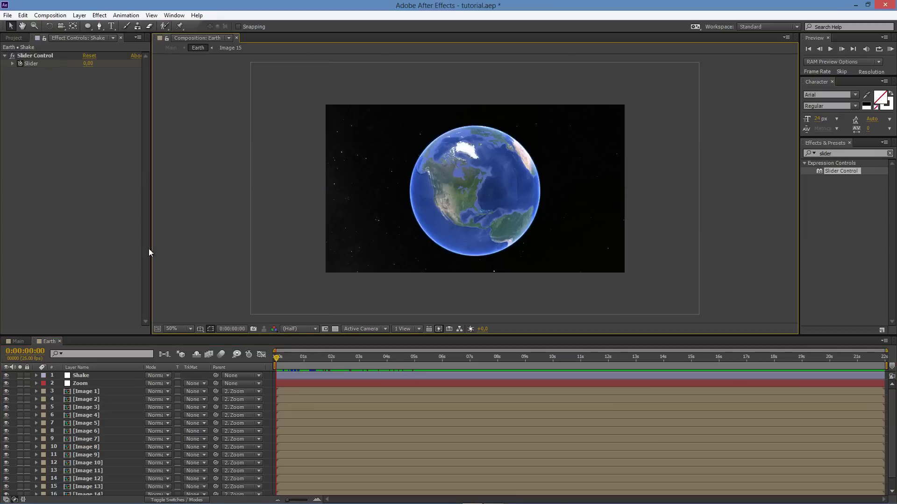
pyautogui.click(14, 38)
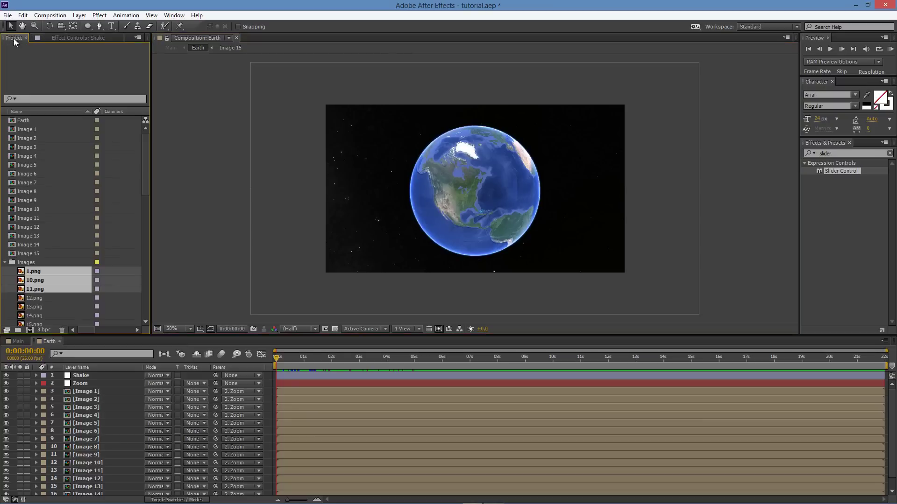
# Add 1.png to the Earth composition below Zoom and pre-compose it as Fake Earth, leaving all attributes in Earth.
pyautogui.click(45, 295)
pyautogui.click(41, 271)
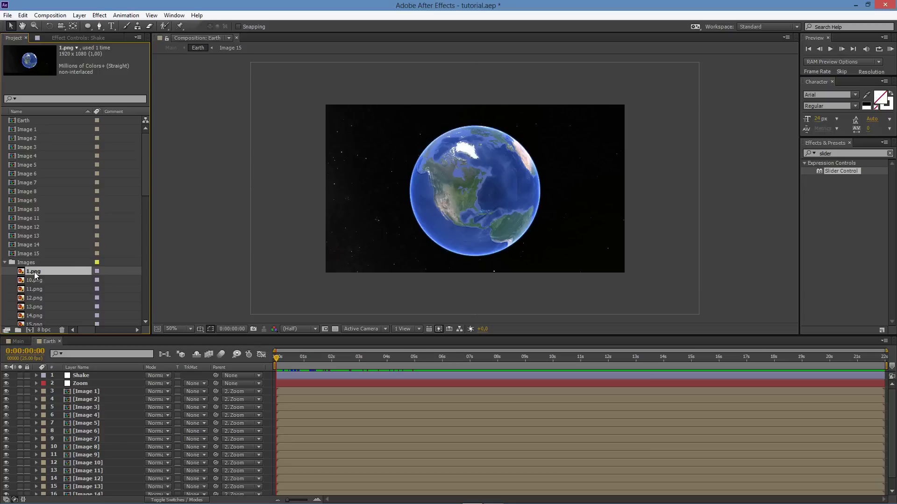
pyautogui.moveTo(34, 271); pyautogui.dragTo(91, 391)
pyautogui.rightClick(91, 391)
pyautogui.click(130, 317)
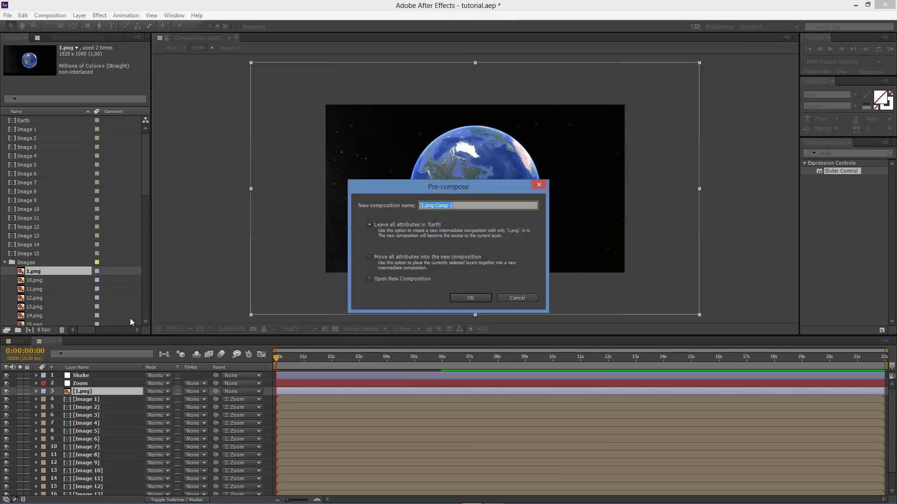
pyautogui.write('Fa')
pyautogui.click(474, 296)
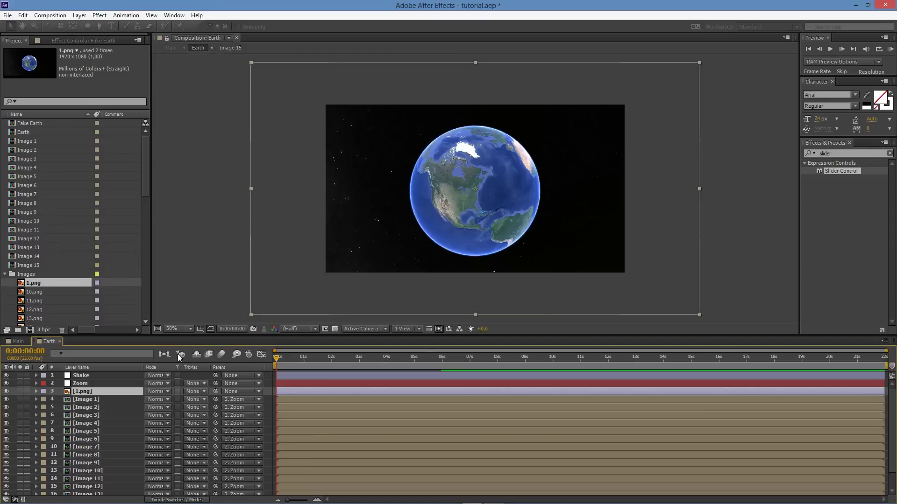
# Open the Fake Earth composition and apply the CC Sphere effect to its 1.png layer.
pyautogui.doubleClick(119, 393)
pyautogui.click(94, 376)
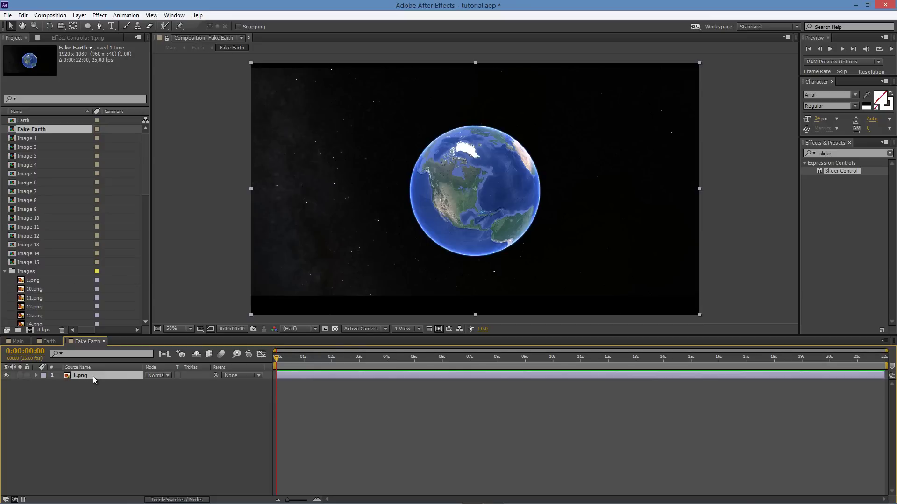
pyautogui.click(815, 154)
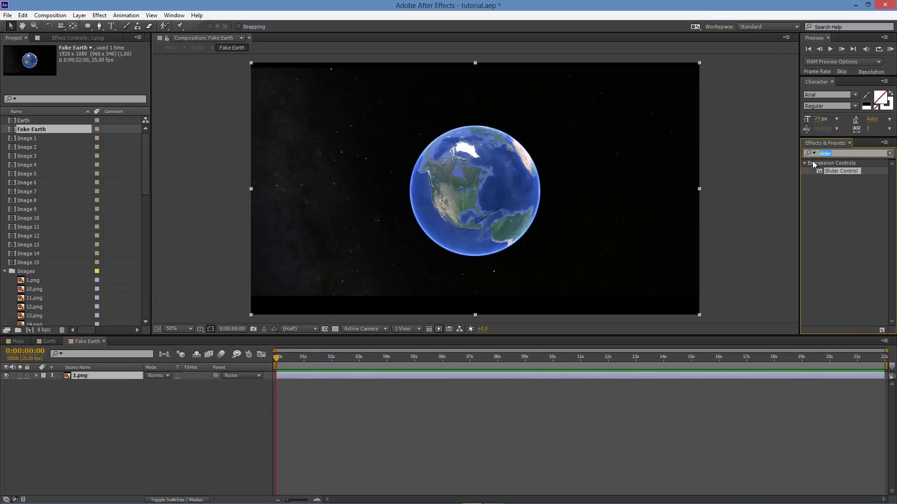
pyautogui.write('CC S')
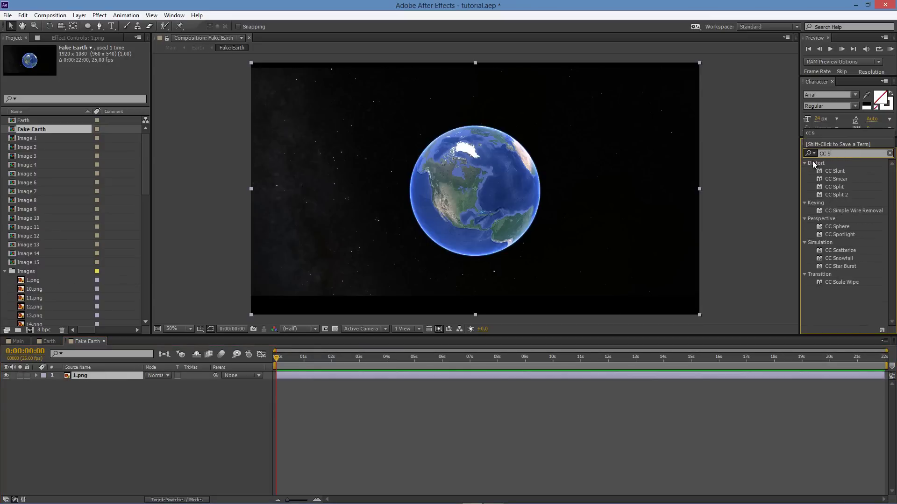
pyautogui.write('p')
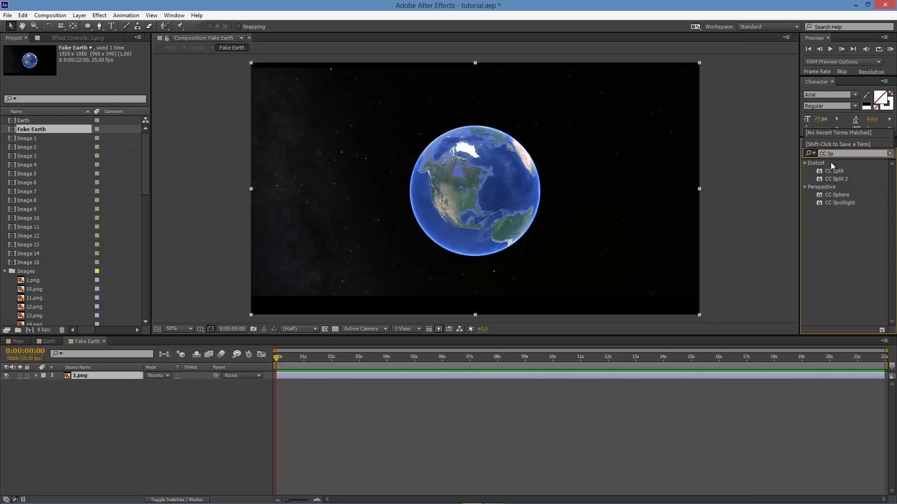
pyautogui.moveTo(837, 195); pyautogui.dragTo(332, 256)
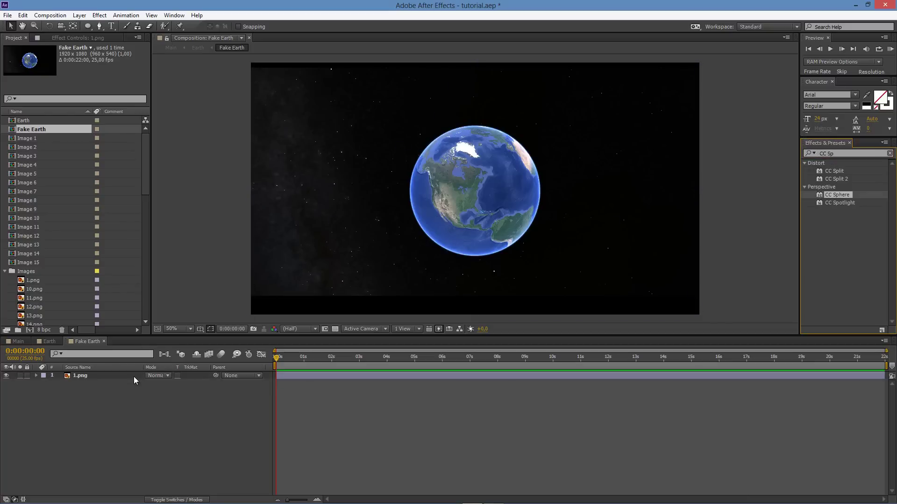
# Expand the Light and Shading settings of CC Sphere on 1.png and set the sphere's radius to 500.
pyautogui.click(11, 103)
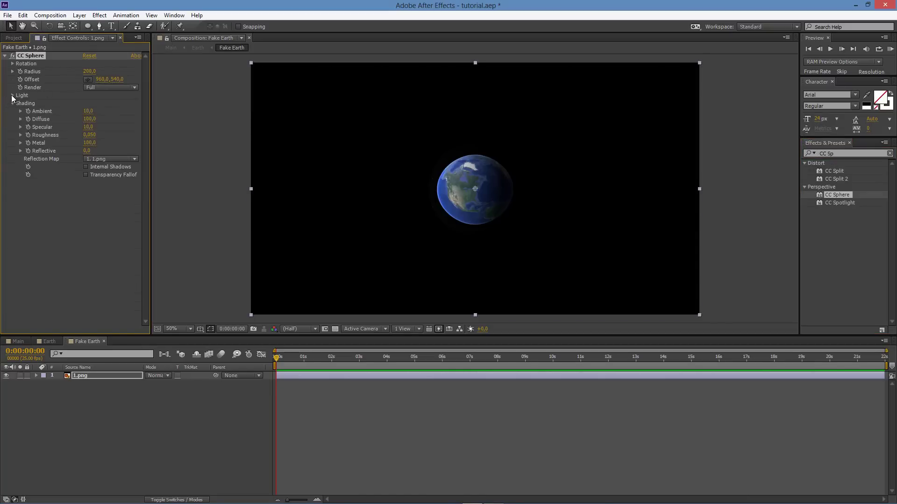
pyautogui.click(12, 95)
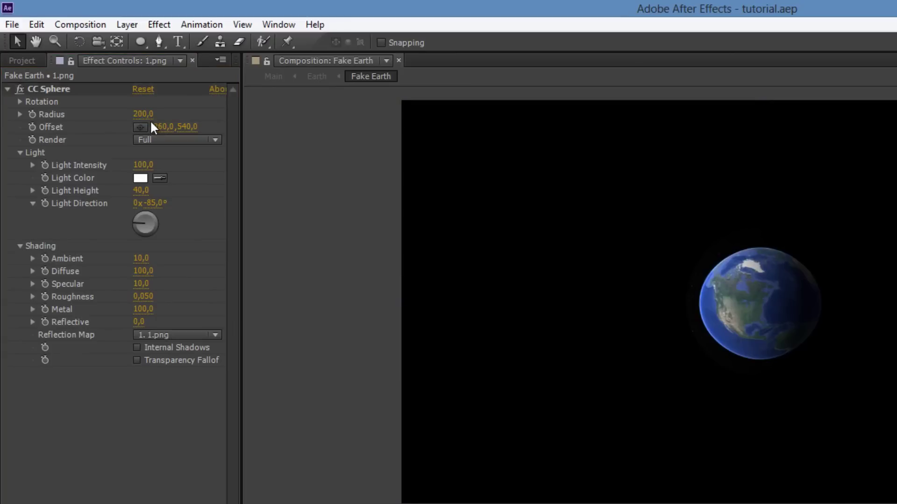
pyautogui.click(141, 114)
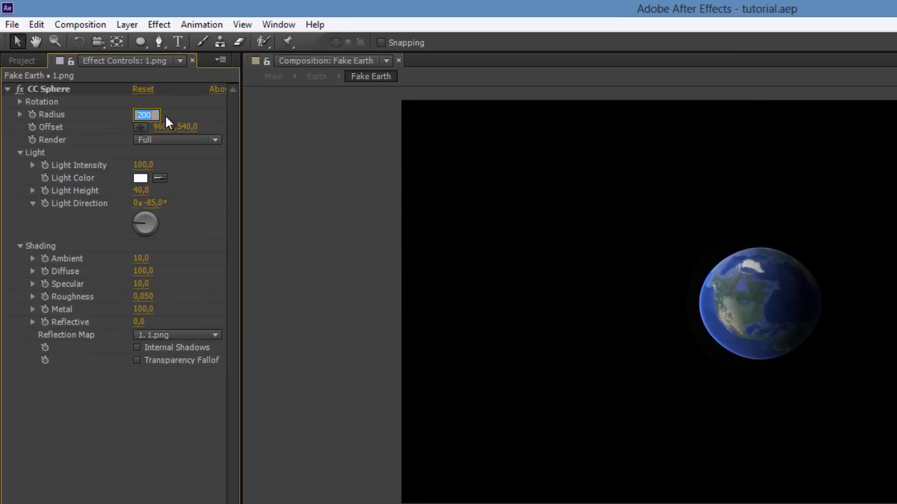
pyautogui.write('500')
pyautogui.press('Return')
pyautogui.click(140, 127)
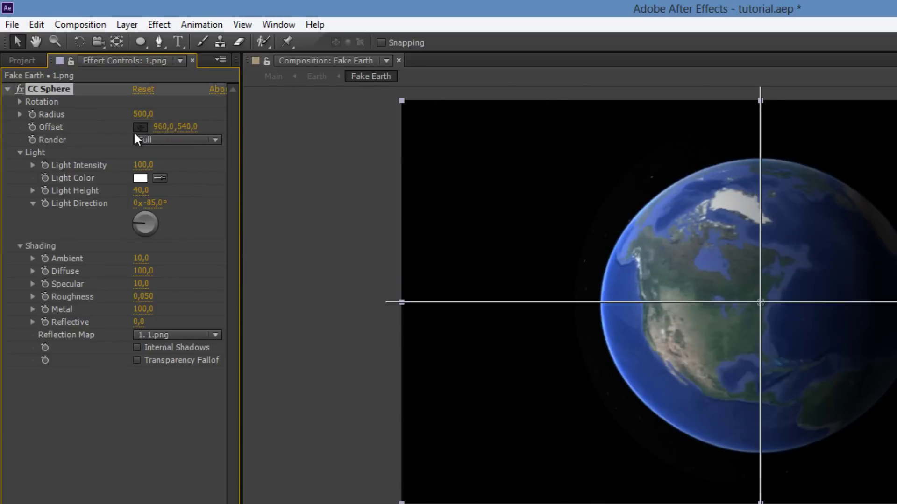
pyautogui.click(137, 130)
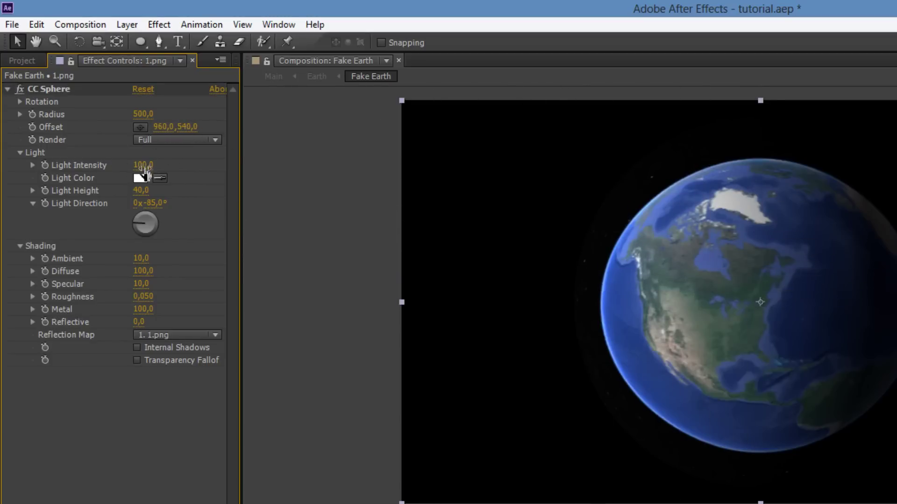
# Raise the Light Height of CC Sphere on 1.png to 100.
pyautogui.click(140, 190)
pyautogui.click(169, 196)
pyautogui.moveTo(146, 192)
pyautogui.mouseDown()
pyautogui.moveTo(243, 208)
pyautogui.moveTo(184, 201)
pyautogui.moveTo(321, 206)
pyautogui.mouseUp()
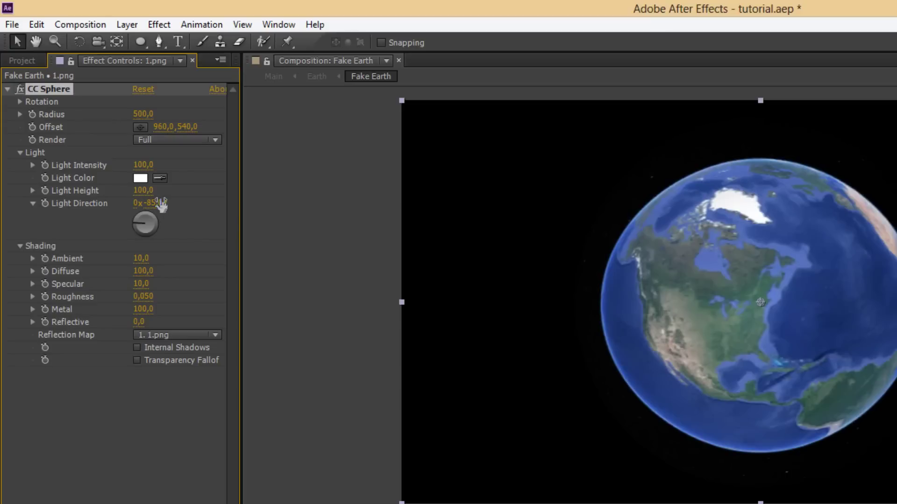
# Set both the Ambient and Specular shading of CC Sphere on 1.png to 0.
pyautogui.click(180, 260)
pyautogui.click(142, 258)
pyautogui.write('0')
pyautogui.press('Return')
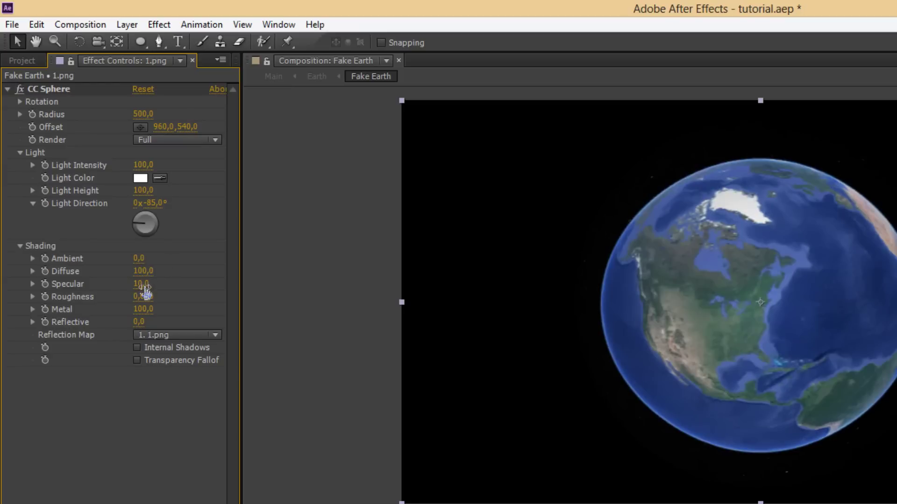
pyautogui.click(141, 283)
pyautogui.write('0')
pyautogui.press('Return')
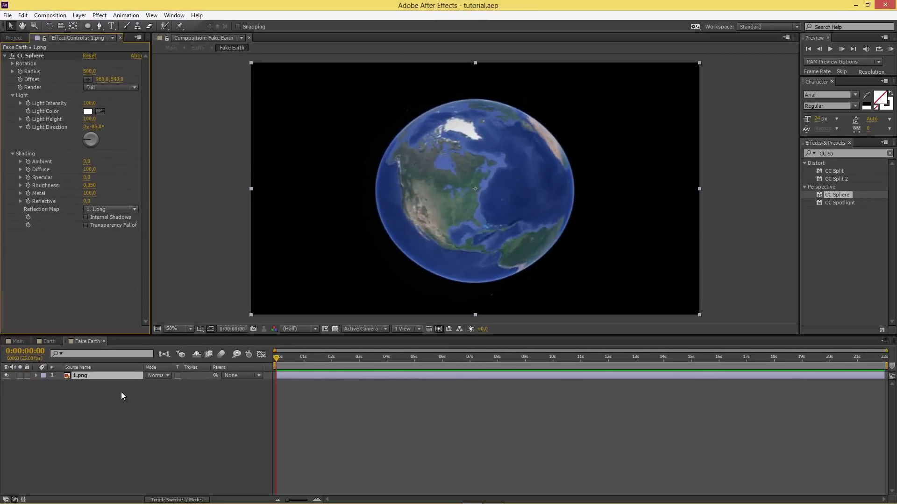
# Return to the Earth composition and add fair_clouds_8k.jpg between the Zoom and Fake Earth layers.
pyautogui.click(48, 340)
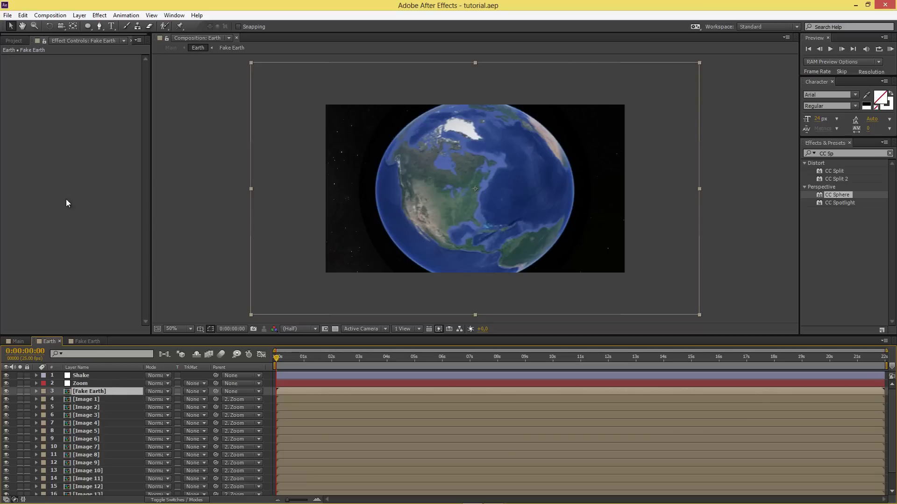
pyautogui.click(15, 39)
pyautogui.scroll(5, 74, 244)
pyautogui.scroll(-7, 74, 246)
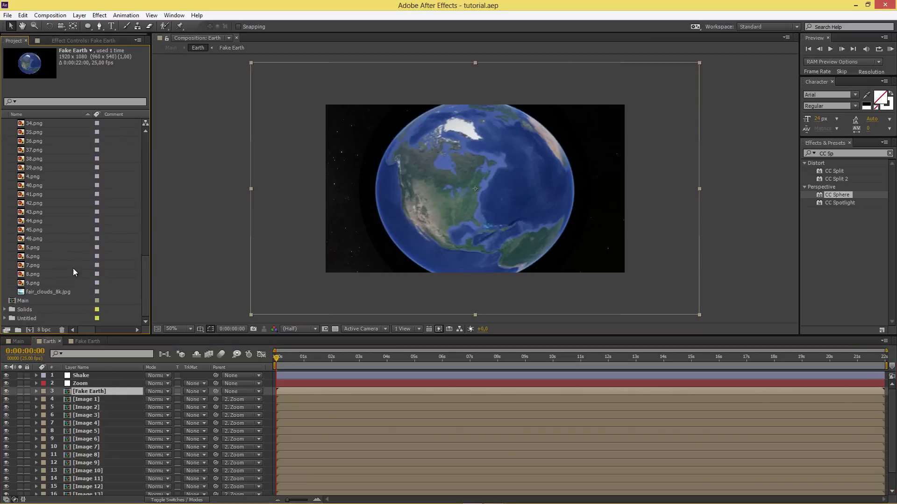
pyautogui.click(64, 291)
pyautogui.moveTo(59, 292); pyautogui.dragTo(104, 390)
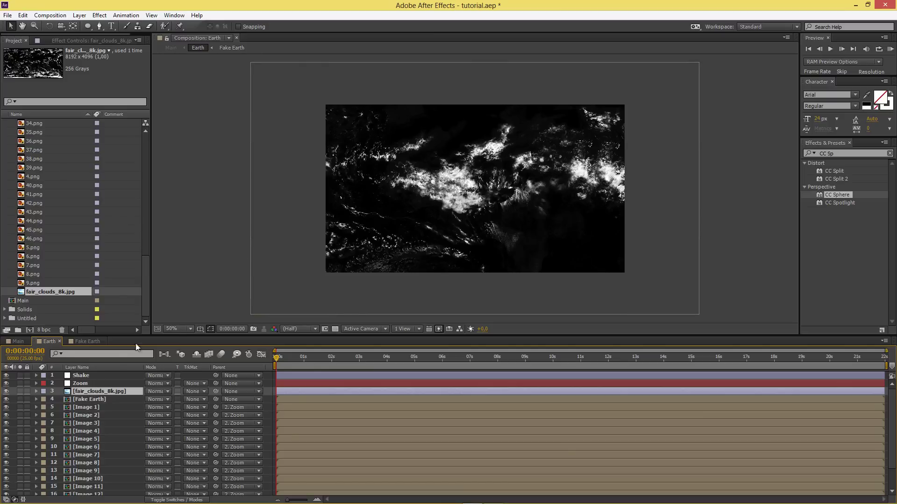
# Pre-compose the fair_clouds_8k.jpg layer as Clouds Image15, leaving all attributes in Earth.
pyautogui.click(100, 393)
pyautogui.press(',')
pyautogui.press(',')
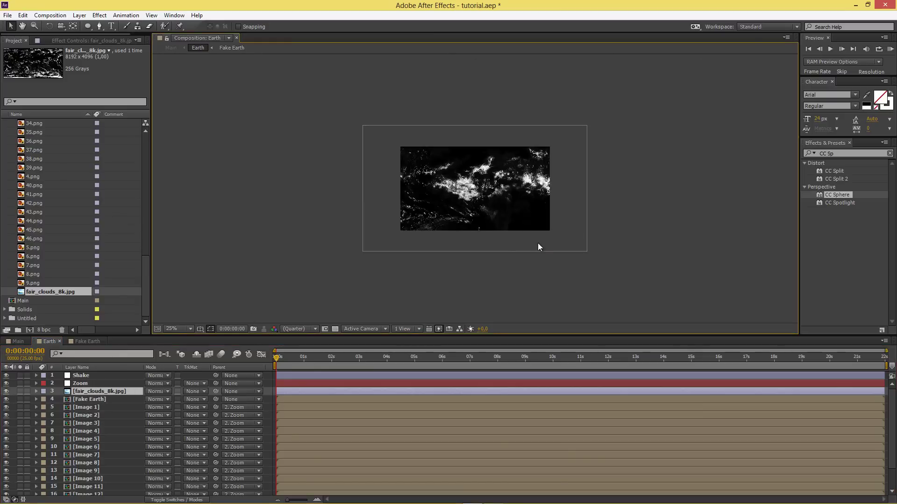
pyautogui.press('.')
pyautogui.press('.')
pyautogui.rightClick(111, 390)
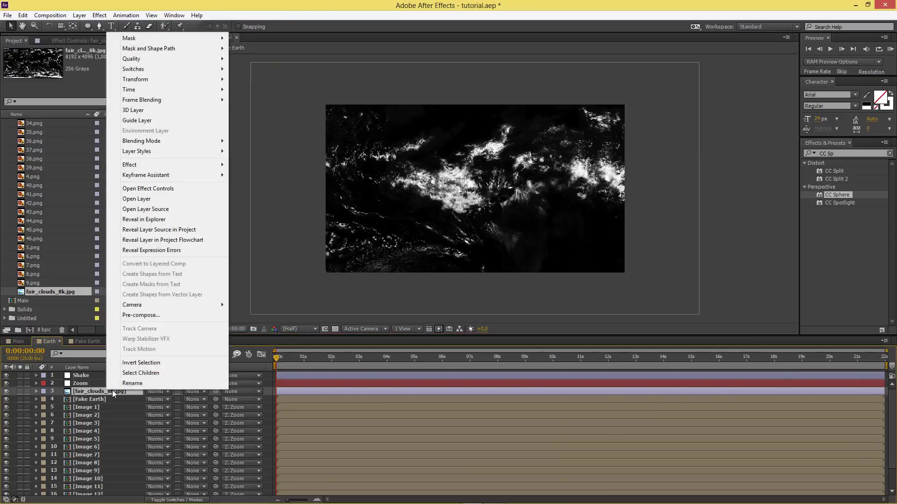
pyautogui.click(161, 315)
pyautogui.write('Clouds')
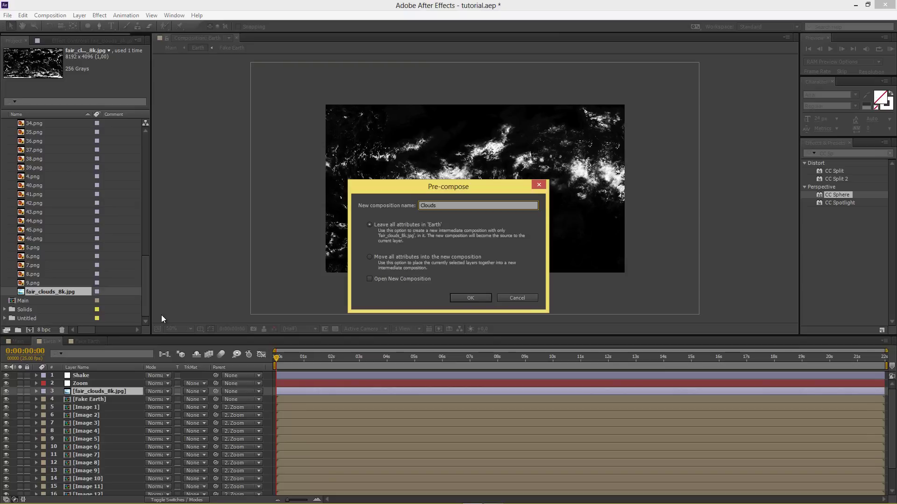
pyautogui.write(' Image15')
pyautogui.click(473, 299)
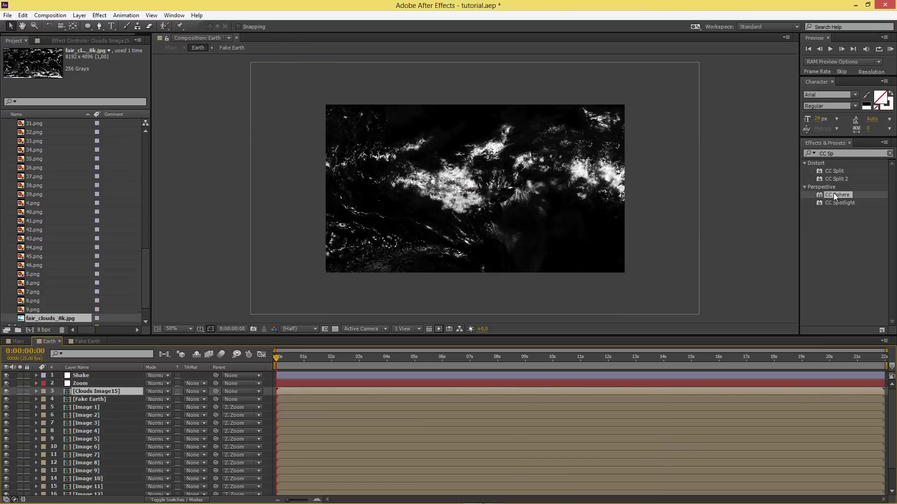
# Apply CC Sphere to the Clouds Image15 layer and set the layer's blending mode to Screen.
pyautogui.moveTo(835, 196); pyautogui.dragTo(100, 391)
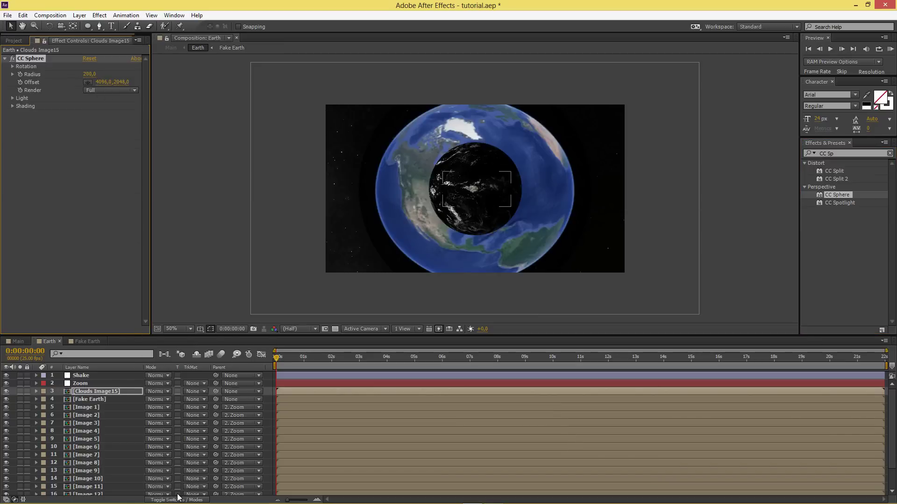
pyautogui.click(158, 391)
pyautogui.click(196, 215)
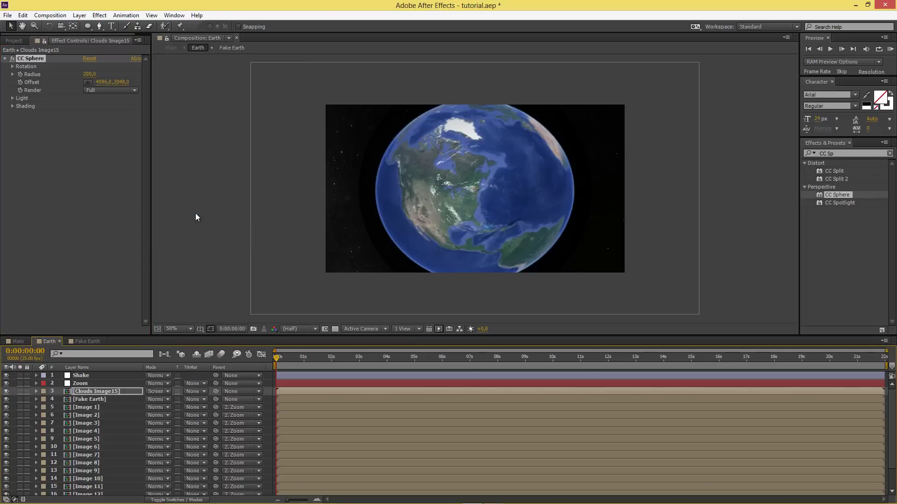
# Link CC Sphere's Rotation X on Clouds Image15 with the expression comp("Fake Earth").layer("1.png").effect("CC Sphere")("Rotation X"), and copy the expression text.
pyautogui.click(110, 391)
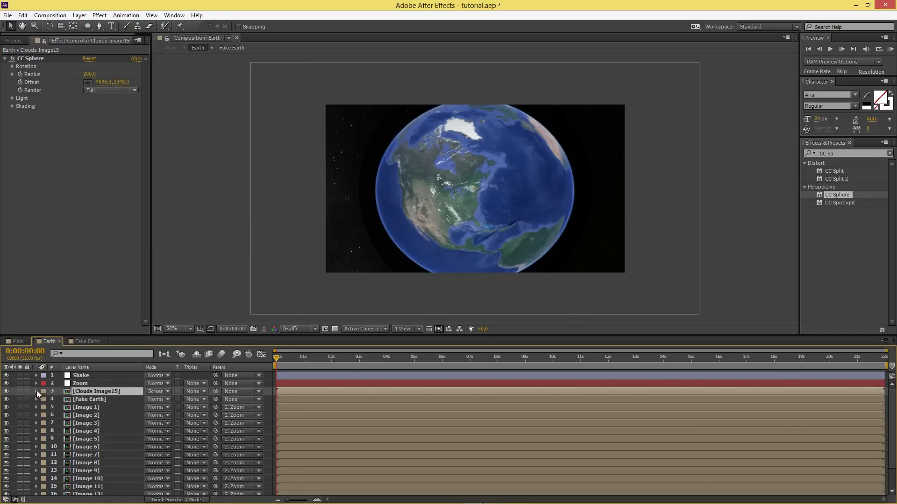
pyautogui.click(36, 392)
pyautogui.click(45, 400)
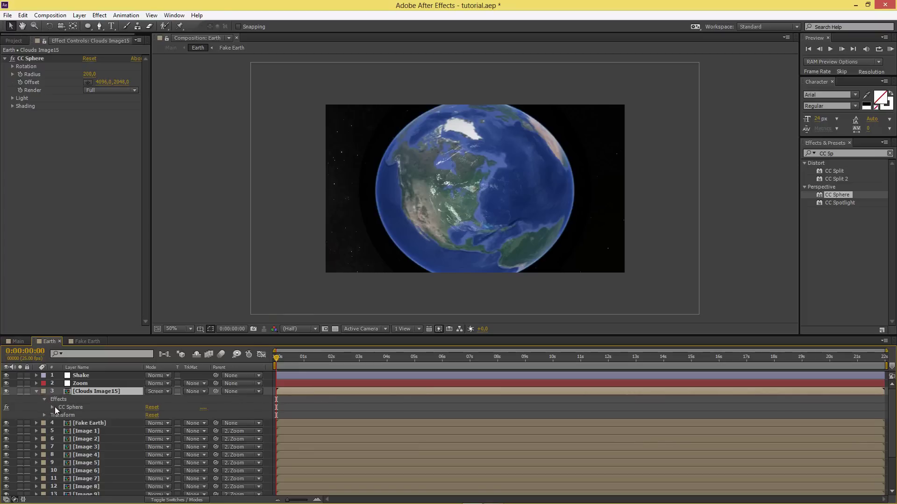
pyautogui.click(52, 407)
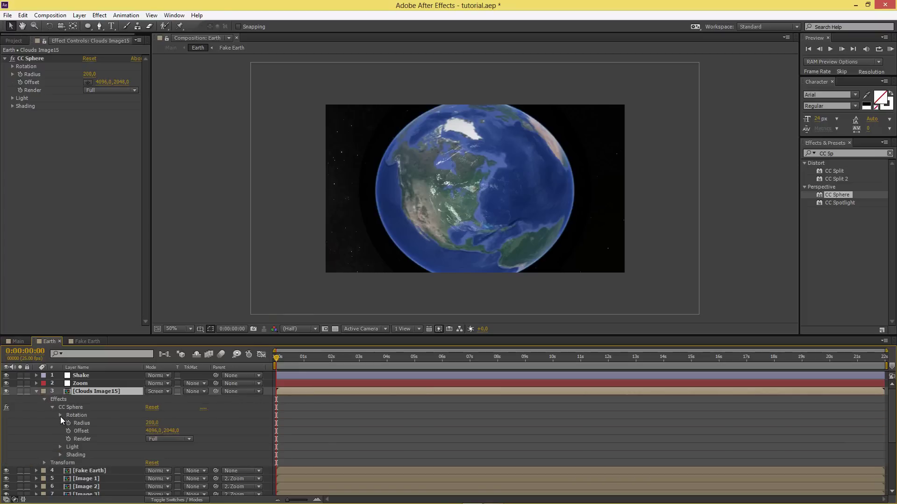
pyautogui.click(60, 416)
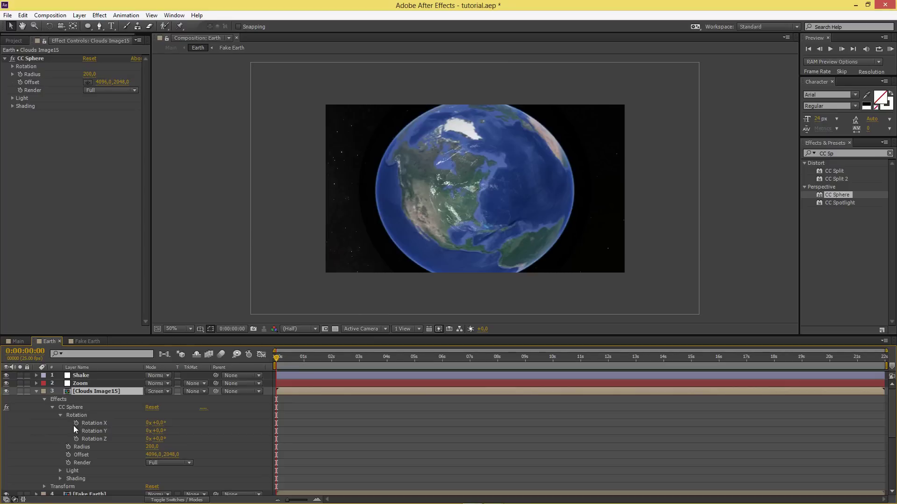
pyautogui.keyDown('alt'); pyautogui.click(75, 424); pyautogui.keyUp('alt')
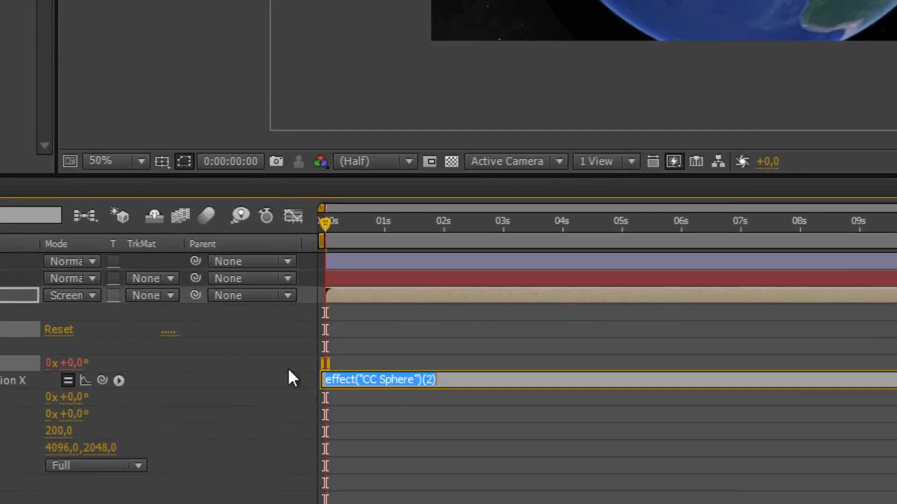
pyautogui.write('comp')
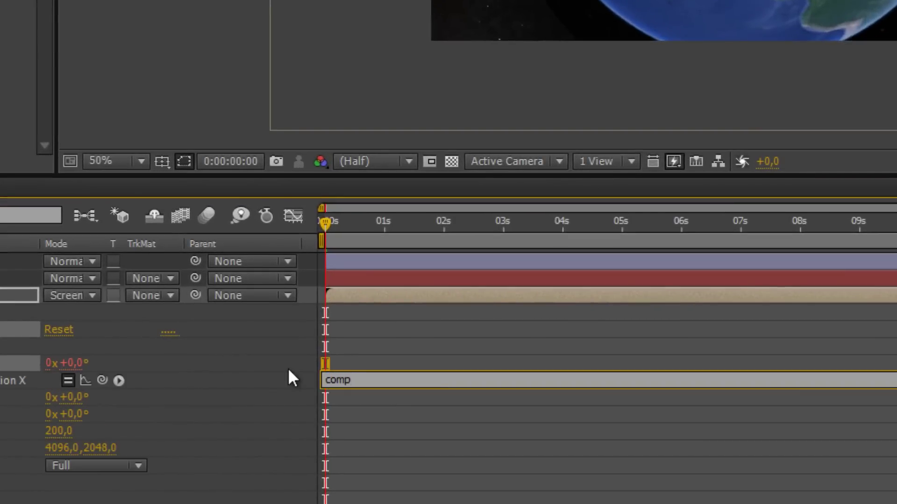
pyautogui.write('("')
pyautogui.write('Fake Earth")')
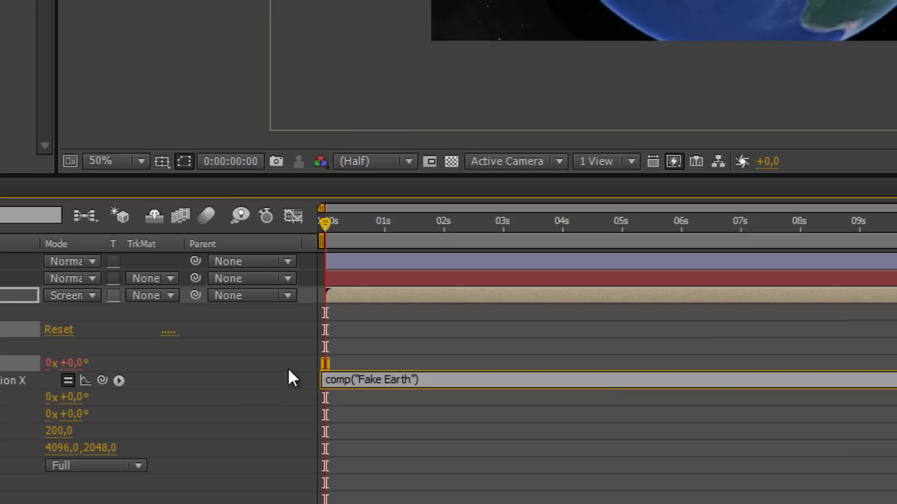
pyautogui.write('.layer("')
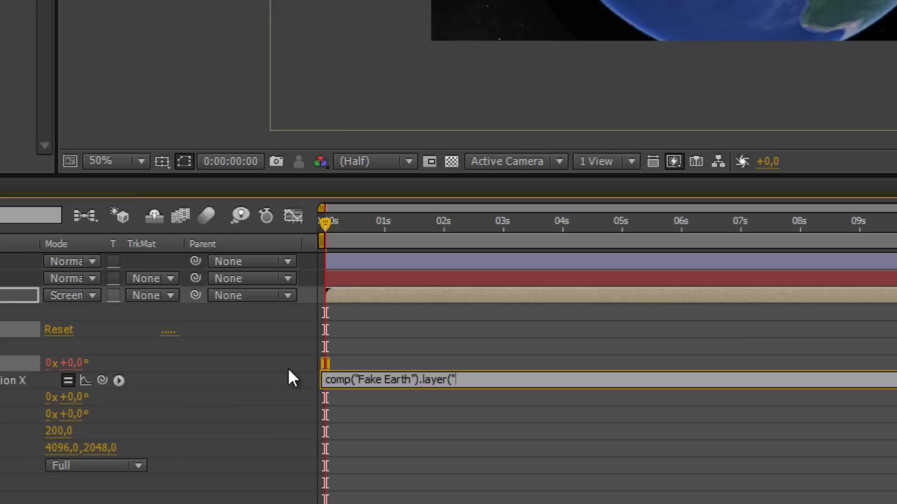
pyautogui.write('1.png").effe')
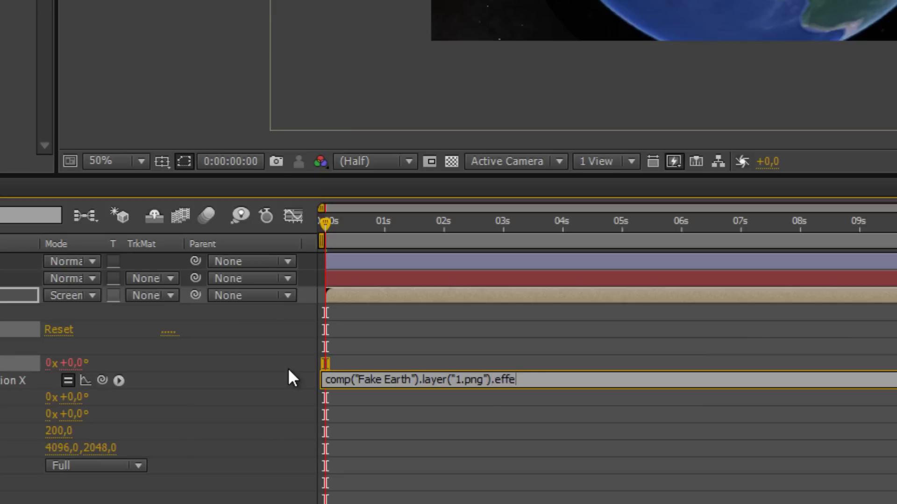
pyautogui.write('ct("CC Sphere")("Rotation ')
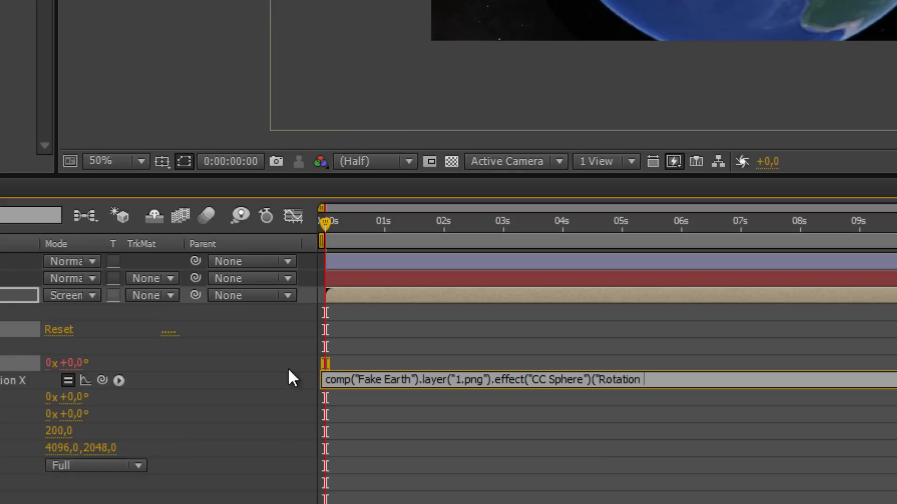
pyautogui.write('X")')
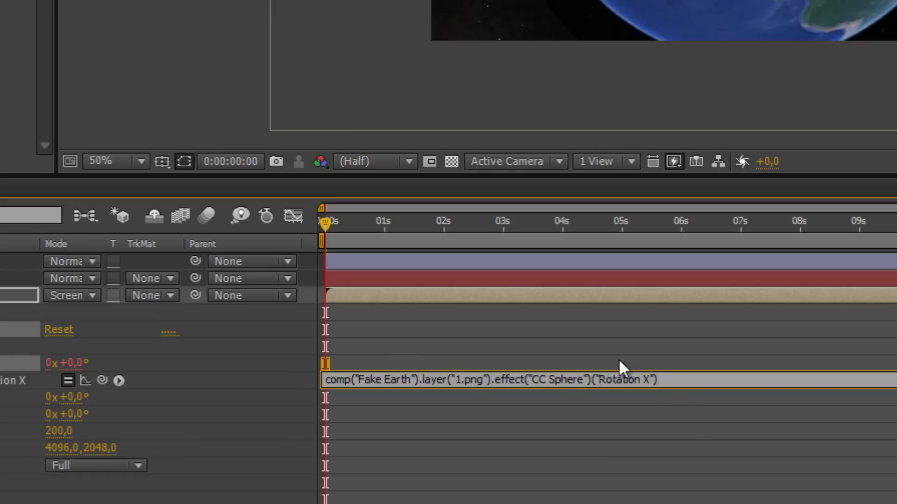
pyautogui.hotkey('ctrl', 'a')
pyautogui.hotkey('ctrl', 'c')
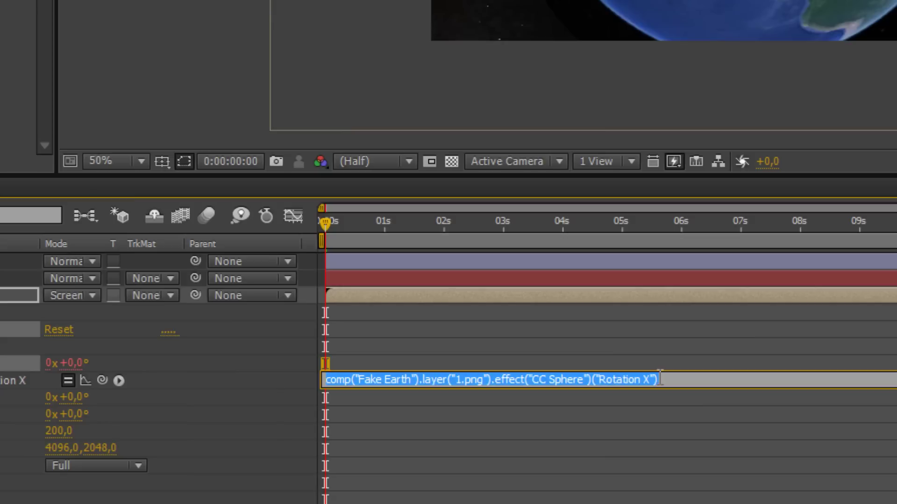
pyautogui.click(637, 359)
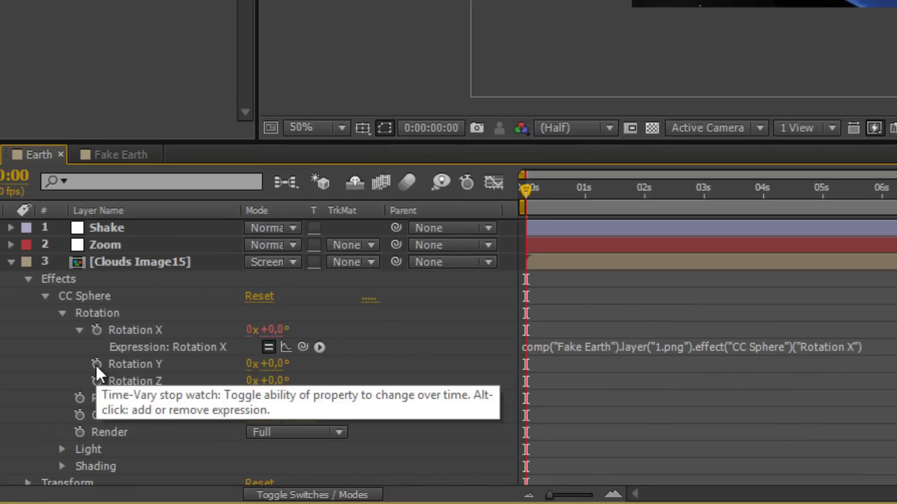
# Give the cloud sphere's Rotation Y the expression comp("Fake Earth").layer("1.png").effect("CC Sphere")("Rotation Y")+25, adapted from the copied one.
pyautogui.keyDown('alt'); pyautogui.click(97, 367); pyautogui.keyUp('alt')
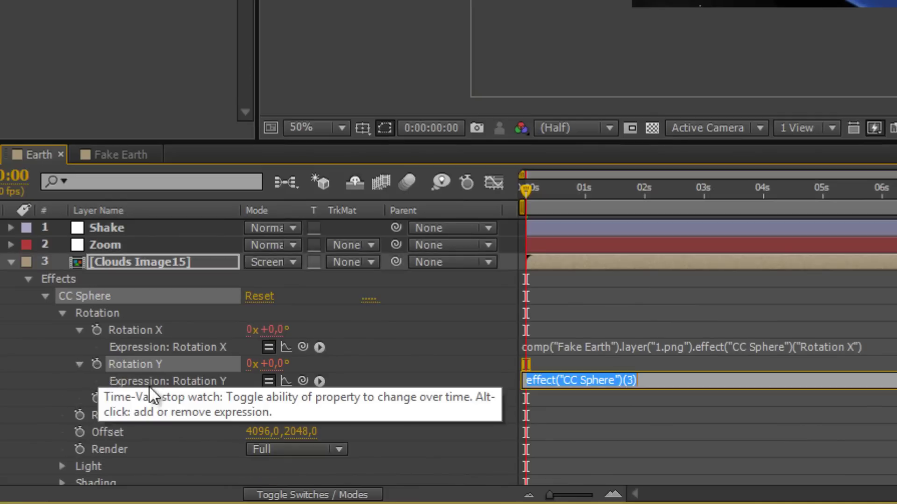
pyautogui.hotkey('ctrl', 'v')
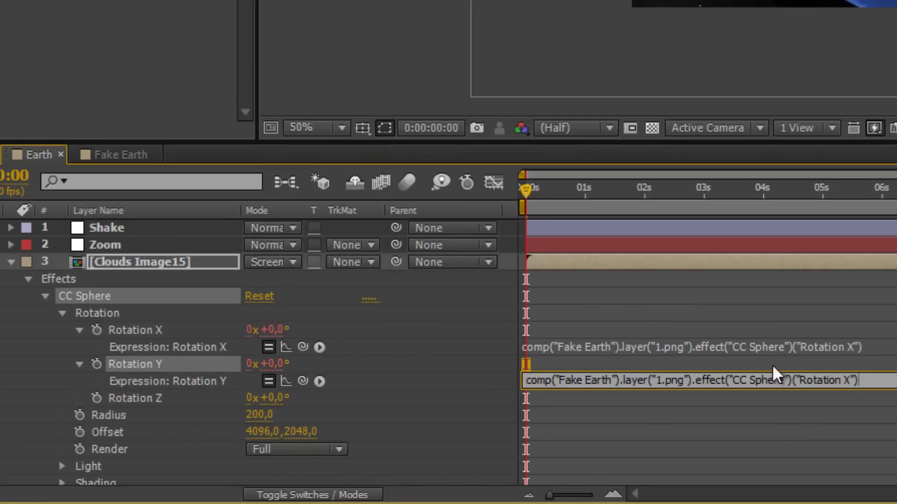
pyautogui.doubleClick(848, 380)
pyautogui.write('Y')
pyautogui.click(878, 380)
pyautogui.write('+25')
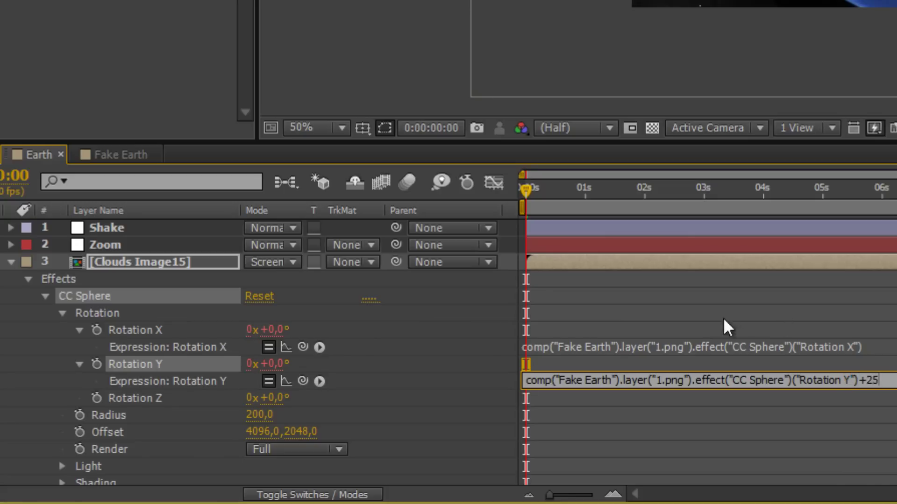
pyautogui.click(416, 380)
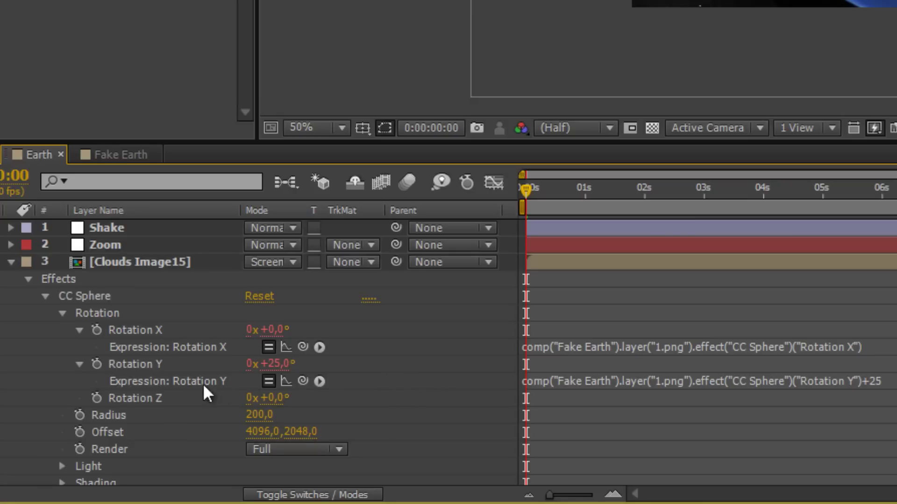
# Give the cloud sphere's Rotation Z the copied expression, with the property name changed to "Rotation Z".
pyautogui.keyDown('alt'); pyautogui.click(95, 399); pyautogui.keyUp('alt')
pyautogui.hotkey('ctrl', 'v')
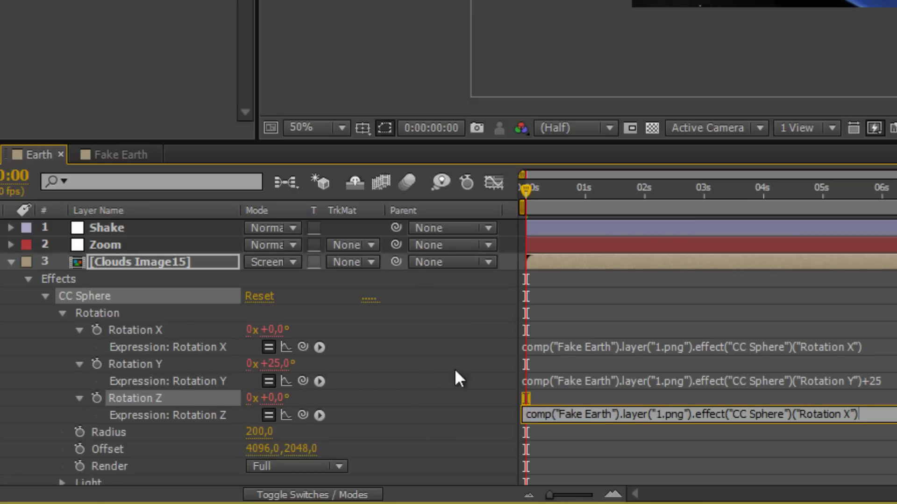
pyautogui.doubleClick(846, 414)
pyautogui.write('Z')
pyautogui.click(408, 418)
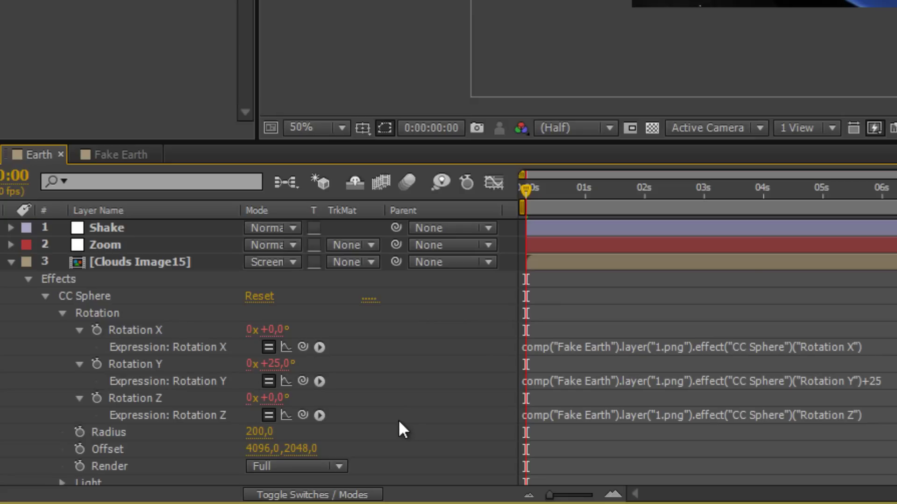
# Link the cloud sphere's Radius to 1.png in Fake Earth using the copied expression with the property name "Radius".
pyautogui.keyDown('alt'); pyautogui.click(78, 433); pyautogui.keyUp('alt')
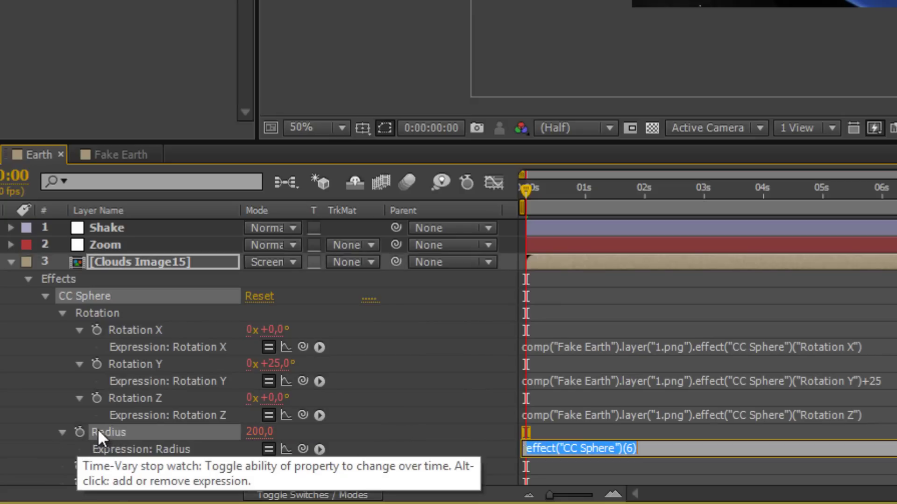
pyautogui.hotkey('ctrl', 'v')
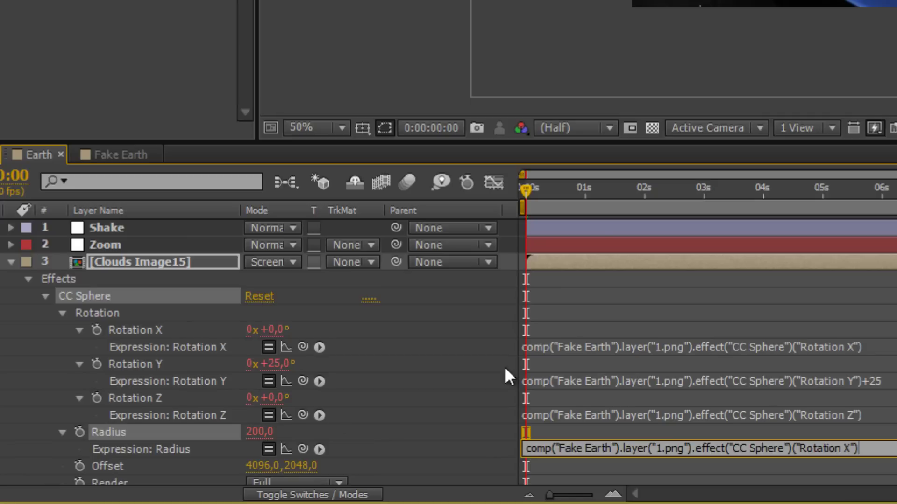
pyautogui.moveTo(850, 448); pyautogui.dragTo(807, 444)
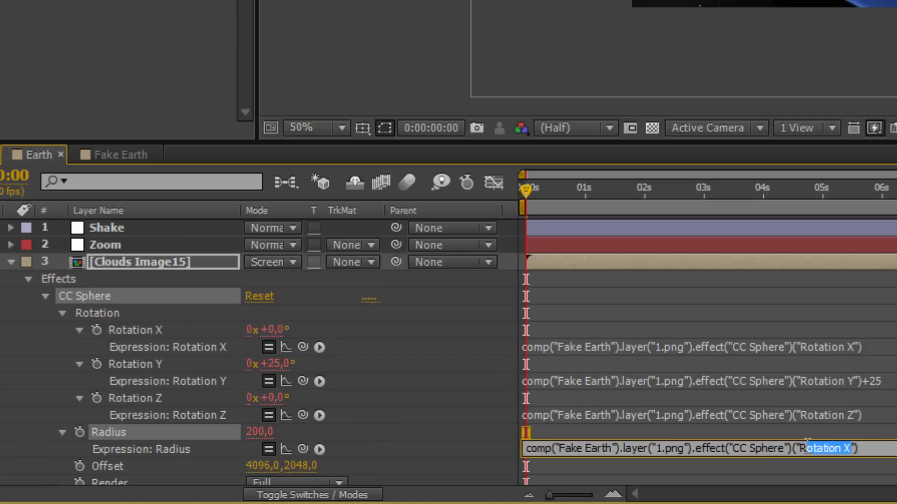
pyautogui.write('adius')
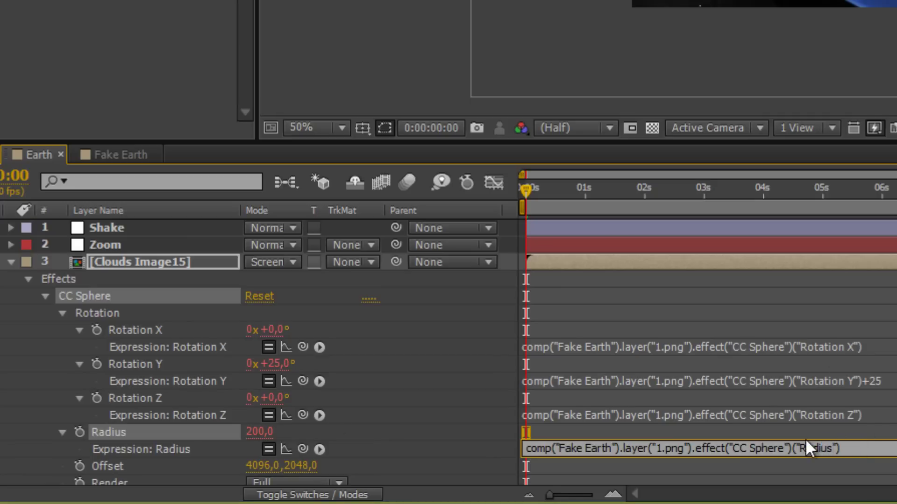
pyautogui.click(818, 427)
# Link the cloud sphere's Light Intensity to 1.png in Fake Earth using the copied expression with the property name "Light Intensity".
pyautogui.scroll(-6, 819, 428)
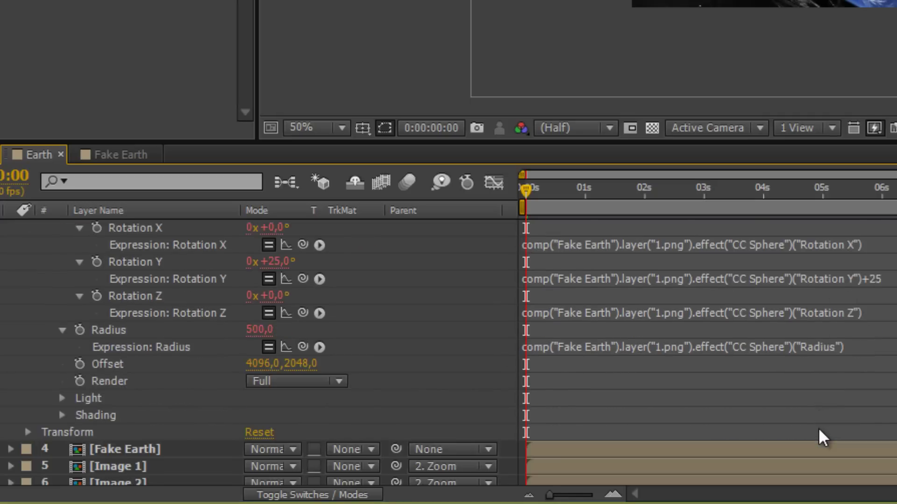
pyautogui.scroll(2, 513, 356)
pyautogui.click(63, 398)
pyautogui.scroll(-2, 109, 361)
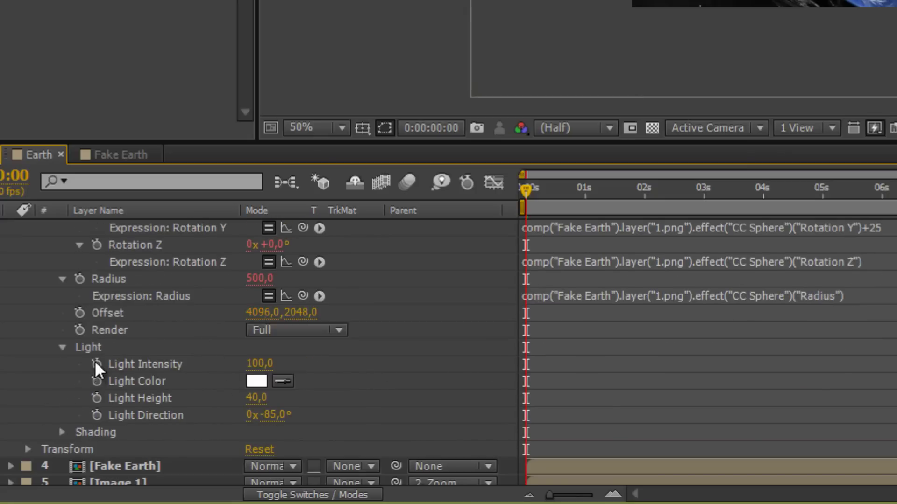
pyautogui.keyDown('alt'); pyautogui.click(96, 363); pyautogui.keyUp('alt')
pyautogui.hotkey('ctrl', 'v')
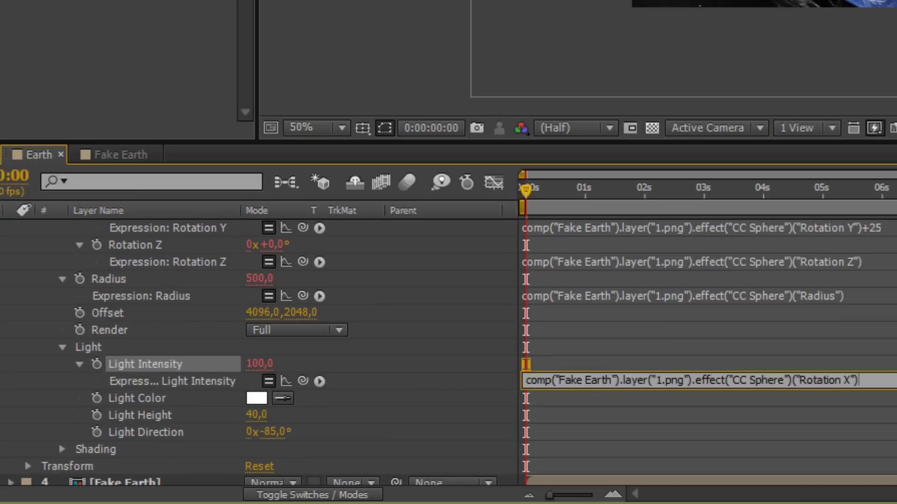
pyautogui.moveTo(850, 380); pyautogui.dragTo(799, 380)
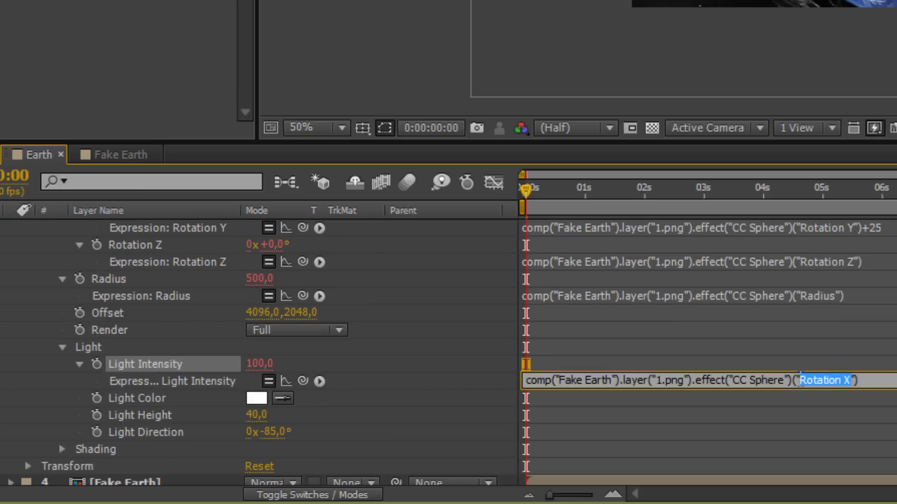
pyautogui.write('Light Intensity')
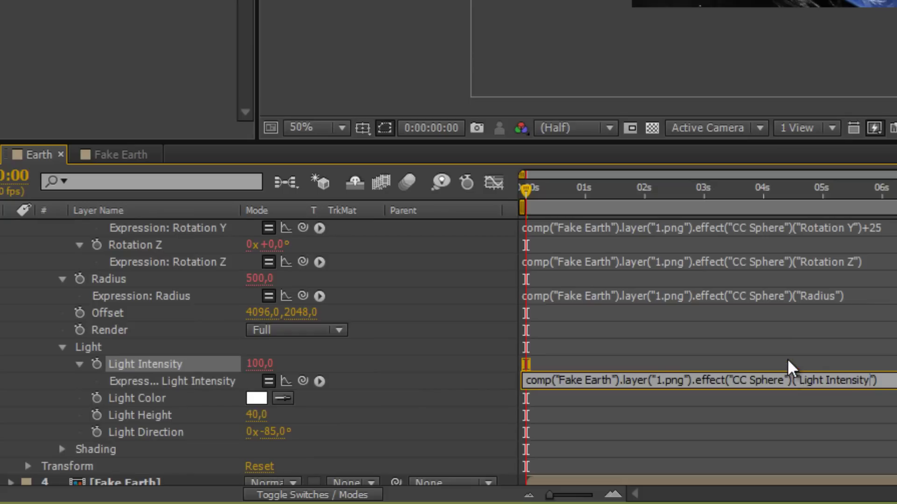
pyautogui.click(789, 366)
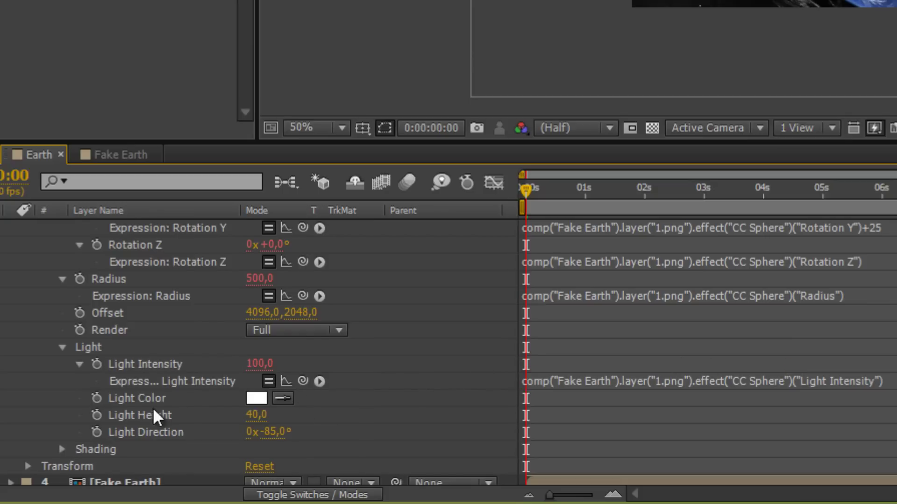
# Add the expression comp("Fake Earth").layer("1.png").effect("CC Sphere")("Light Height") to the cloud sphere's Light Height.
pyautogui.keyDown('alt'); pyautogui.click(96, 415); pyautogui.keyUp('alt')
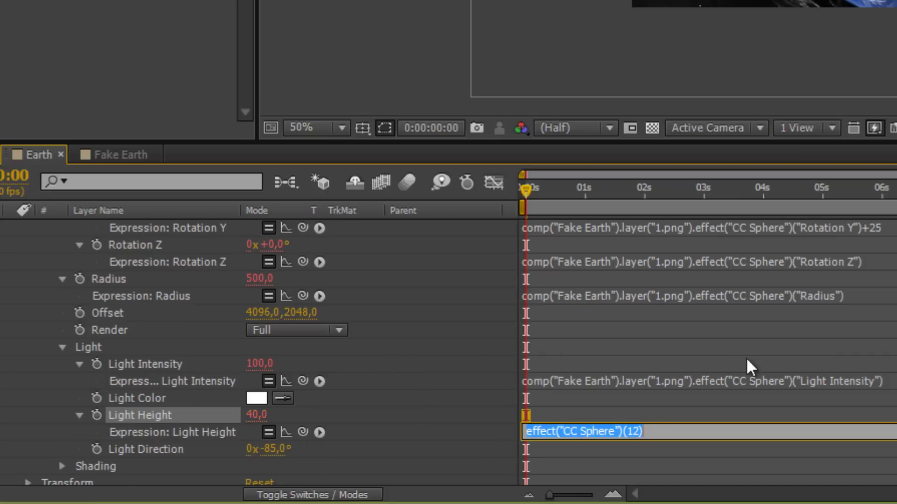
pyautogui.write('comp("Fake Earth").layer("1.png").effect("CC Sphere")("Rotation X")')
pyautogui.moveTo(851, 431); pyautogui.dragTo(802, 431)
pyautogui.write('Light ')
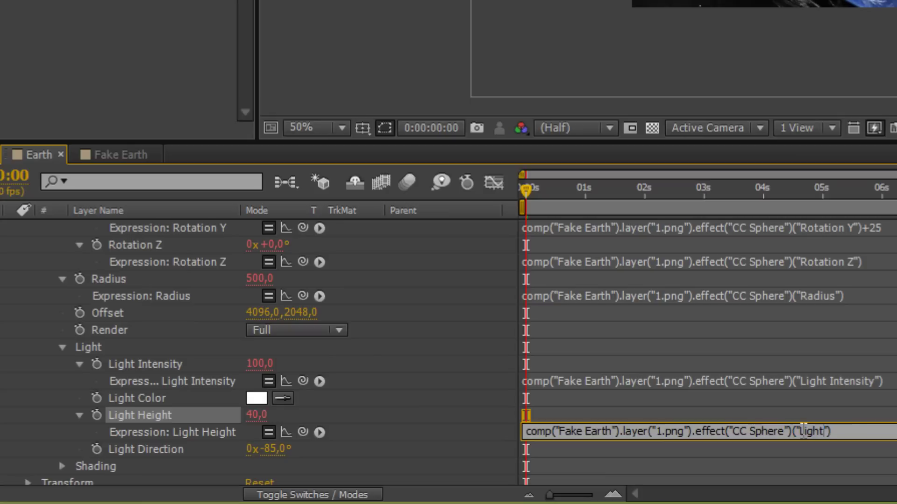
pyautogui.write('Height')
pyautogui.click(377, 448)
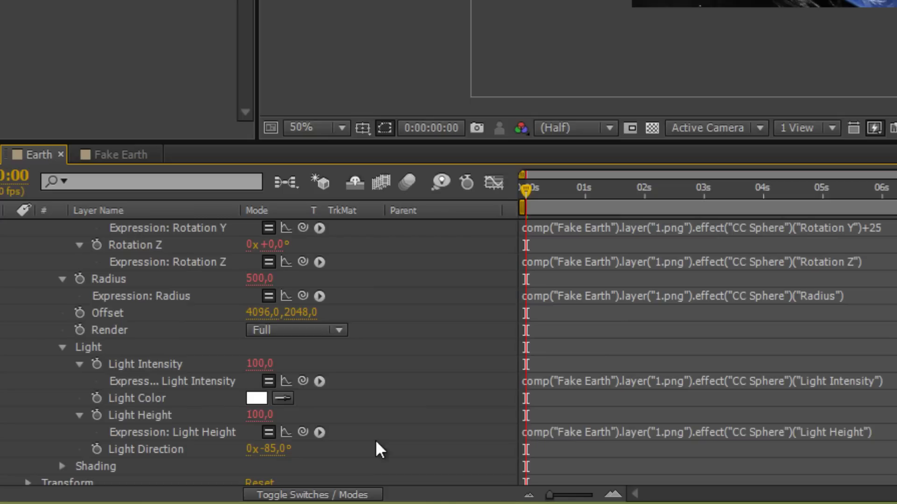
# Add the expression comp("Fake Earth").layer("1.png").effect("CC Sphere")("Light Direction") to the cloud sphere's Light Direction.
pyautogui.keyDown('alt'); pyautogui.click(100, 446); pyautogui.keyUp('alt')
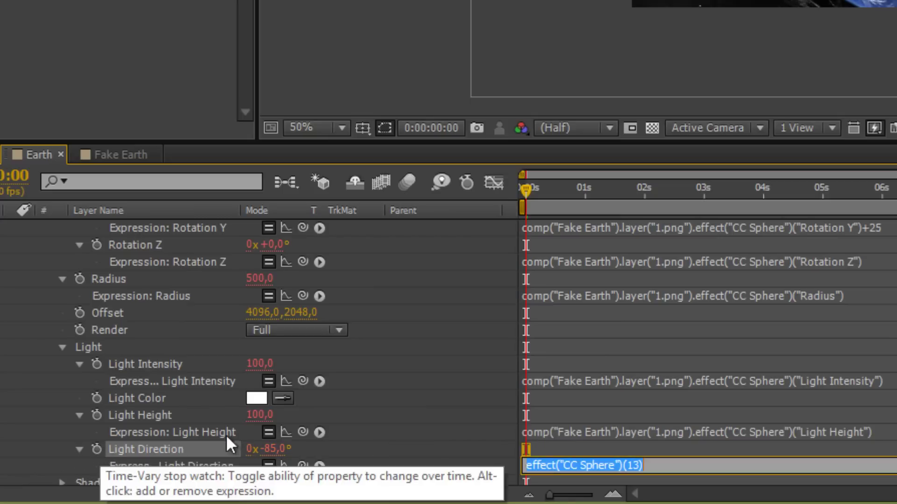
pyautogui.write('comp("Fake Earth").layer("1.png").effect("CC Sphere")("Rotation X")')
pyautogui.moveTo(850, 465); pyautogui.dragTo(800, 451)
pyautogui.write('Light Di')
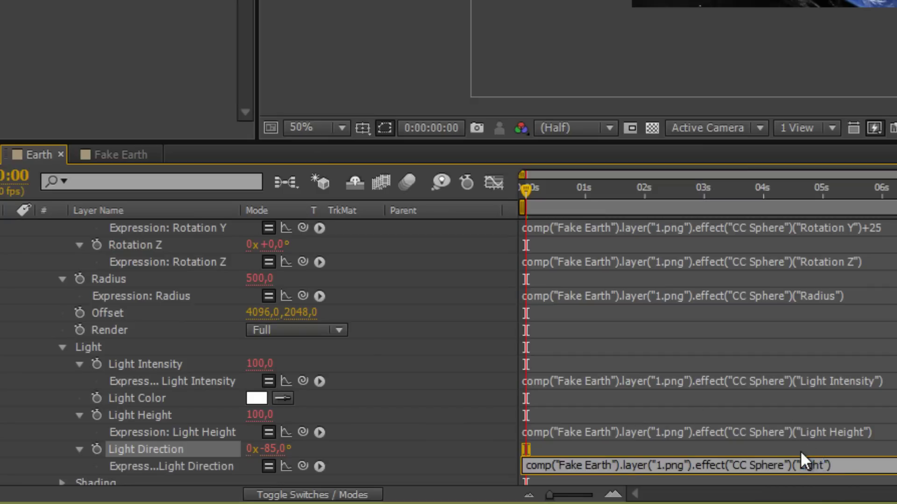
pyautogui.write('rection')
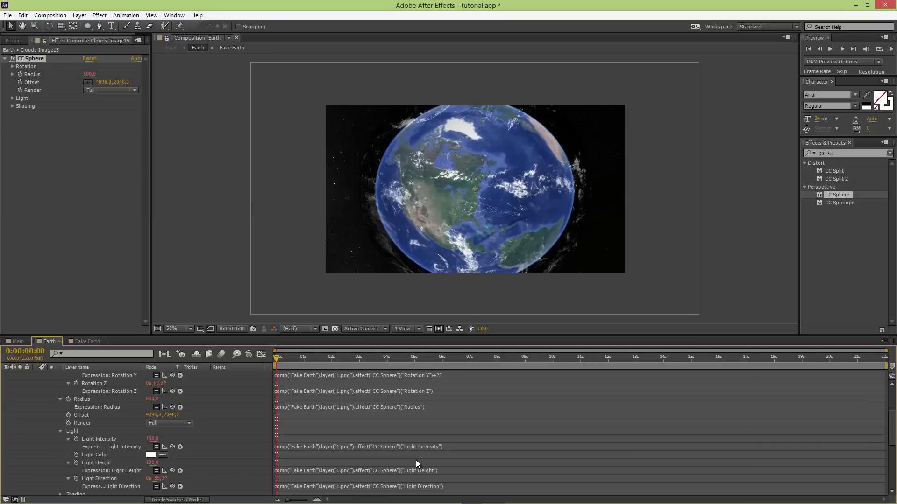
# Collapse the cloud layer's CC Sphere properties and hide the Fake Earth layer in the Earth composition.
pyautogui.click(593, 436)
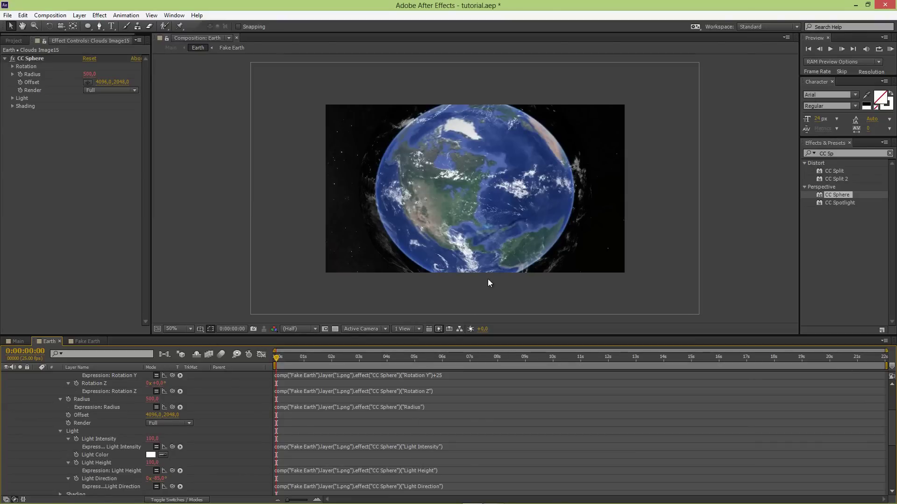
pyautogui.press(',')
pyautogui.press('.')
pyautogui.scroll(3, 107, 398)
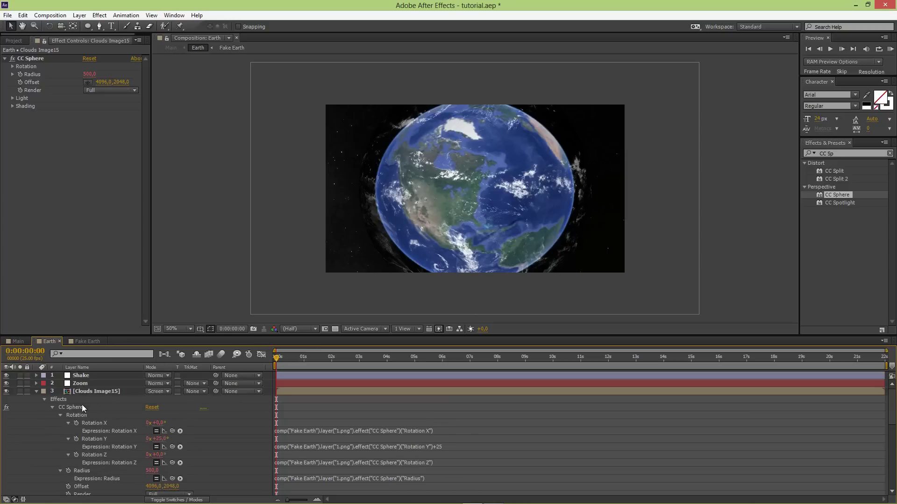
pyautogui.click(52, 407)
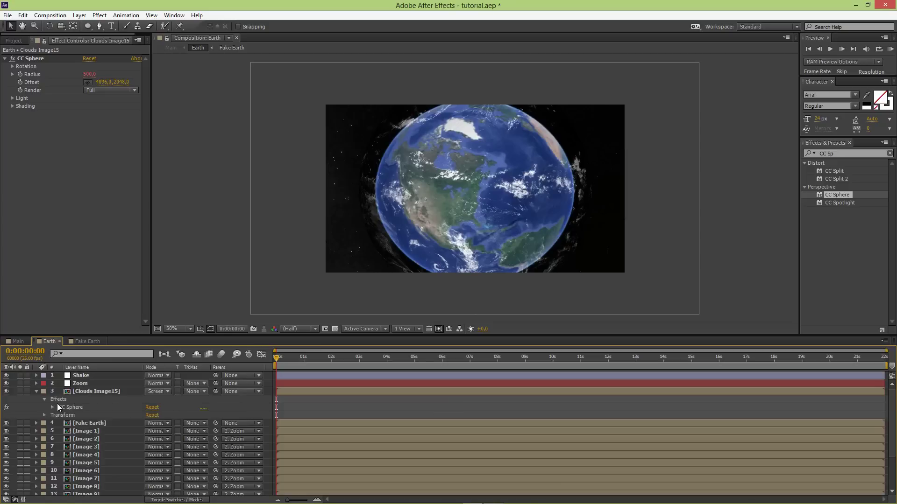
pyautogui.click(6, 424)
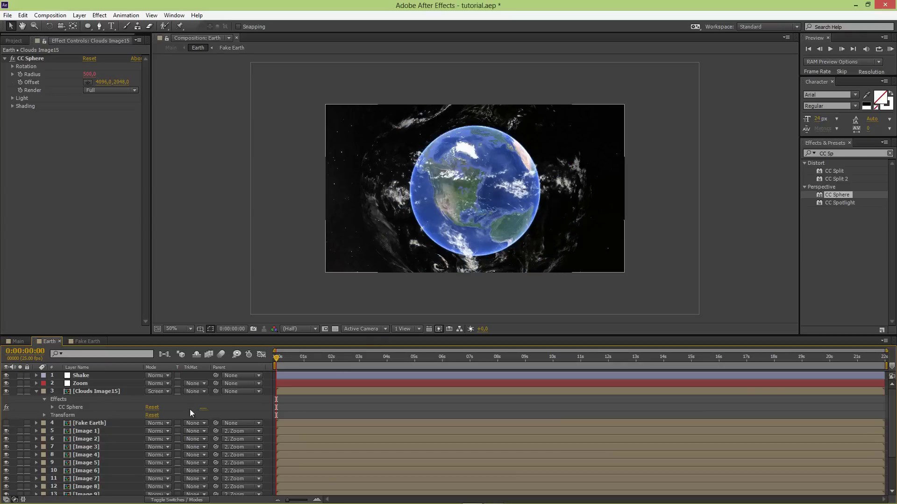
pyautogui.click(106, 425)
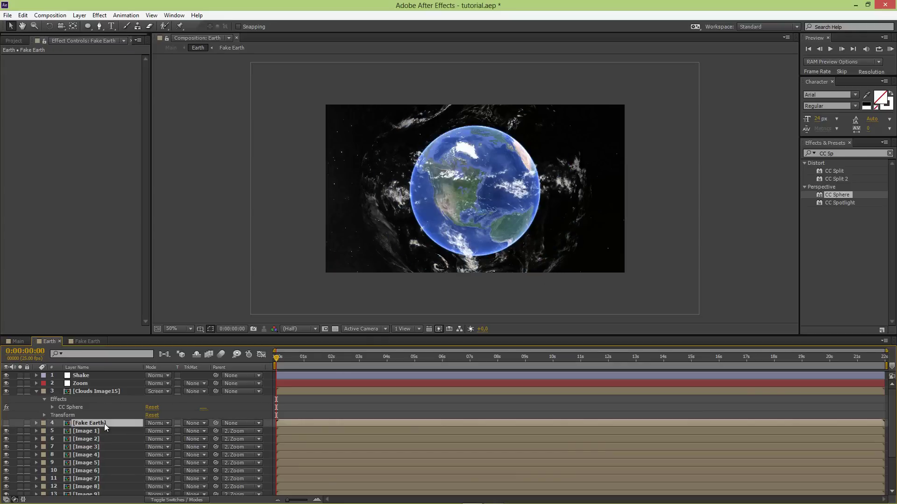
# Set the CC Sphere Radius of 1.png in Fake Earth to 220 and compare the fake globe with the Earth image.
pyautogui.click(72, 343)
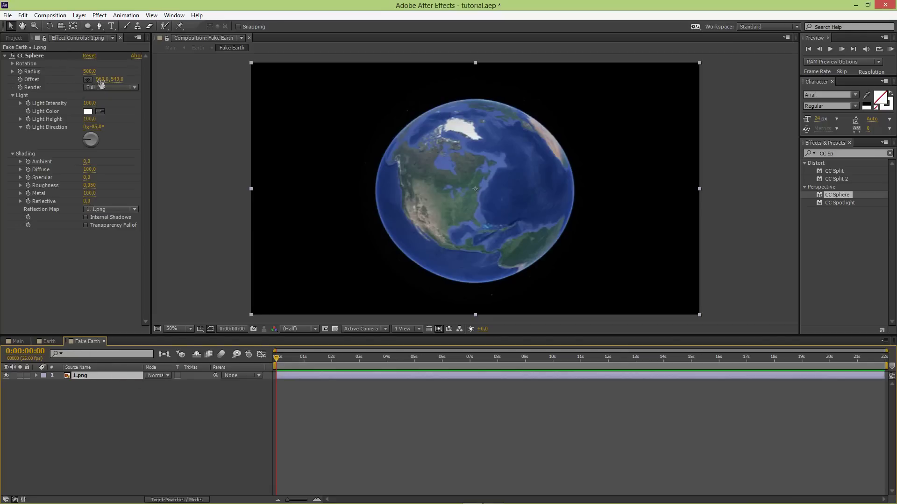
pyautogui.moveTo(100, 79); pyautogui.dragTo(100, 79)
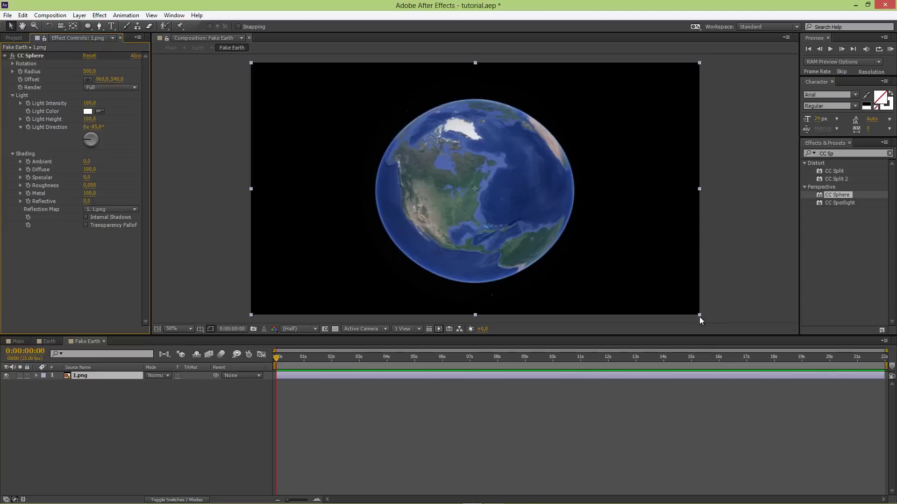
pyautogui.moveTo(90, 71); pyautogui.dragTo(48, 71)
pyautogui.click(84, 72)
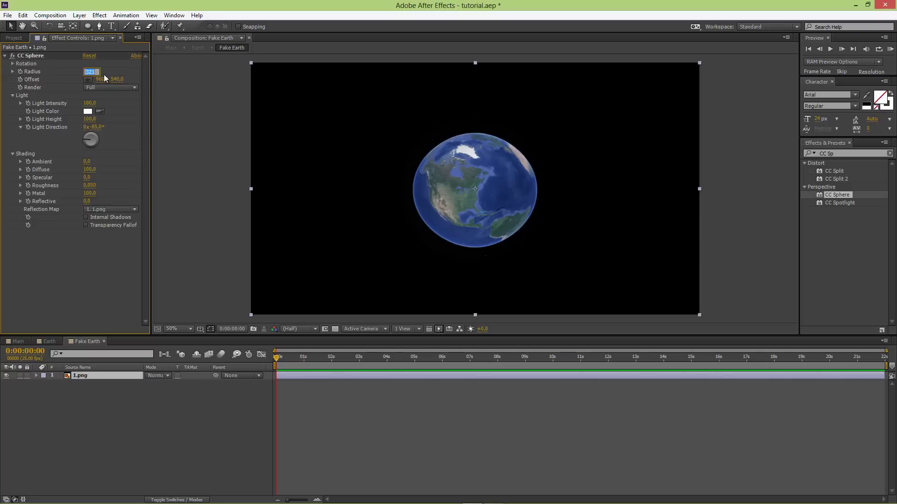
pyautogui.write('220')
pyautogui.press('Return')
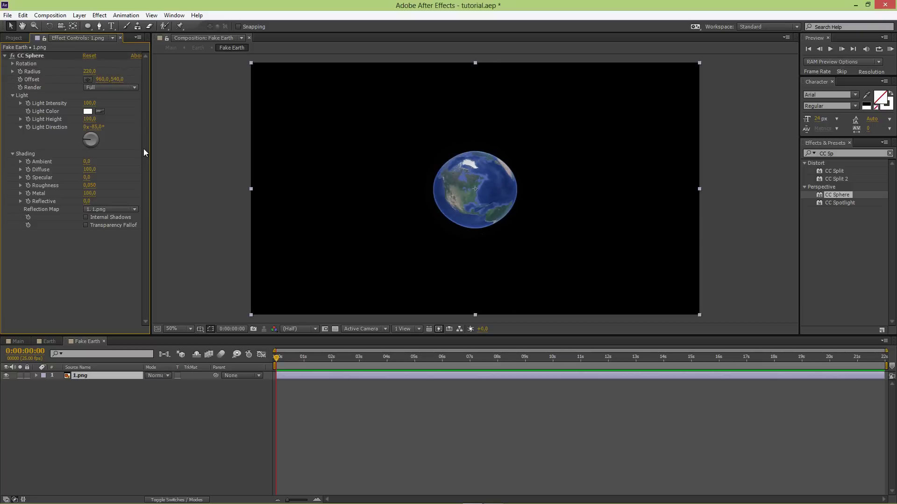
pyautogui.click(47, 341)
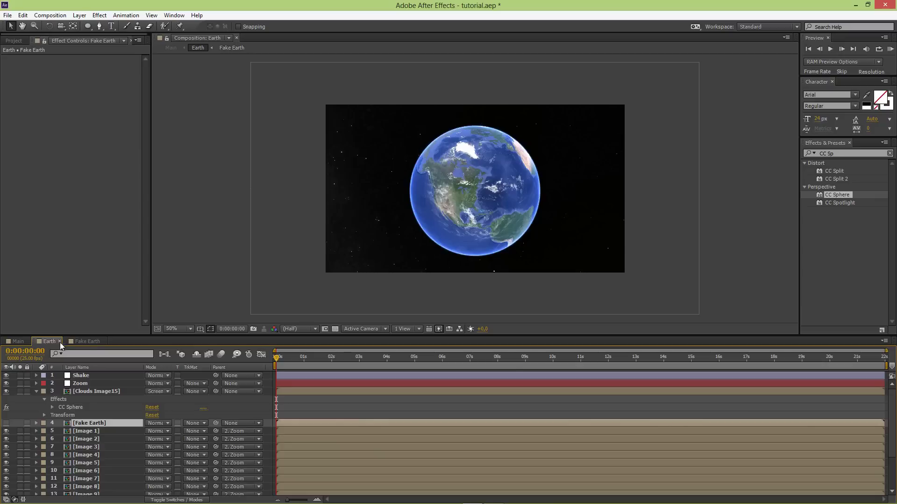
pyautogui.click(6, 423)
# Set the Radius of 1.png in Fake Earth to 270 and toggle Fake Earth's visibility to compare the globe sizes.
pyautogui.click(87, 341)
pyautogui.click(90, 71)
pyautogui.write('270')
pyautogui.press('Return')
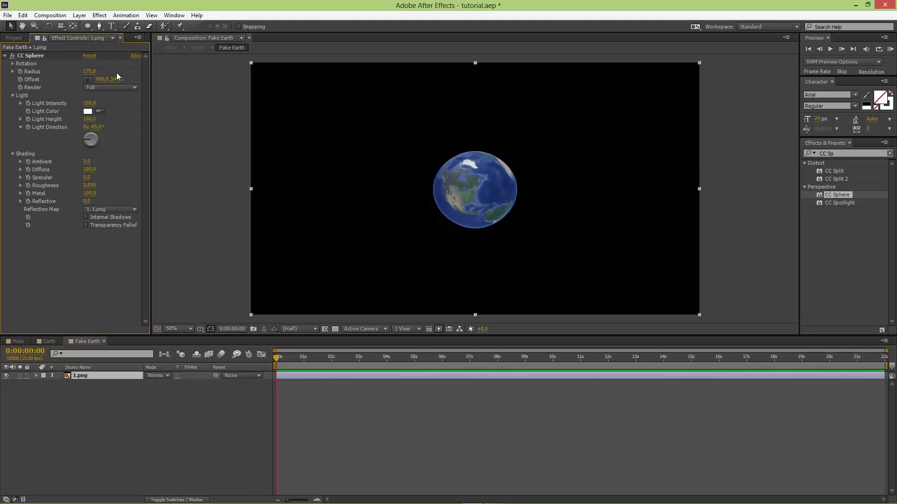
pyautogui.click(43, 341)
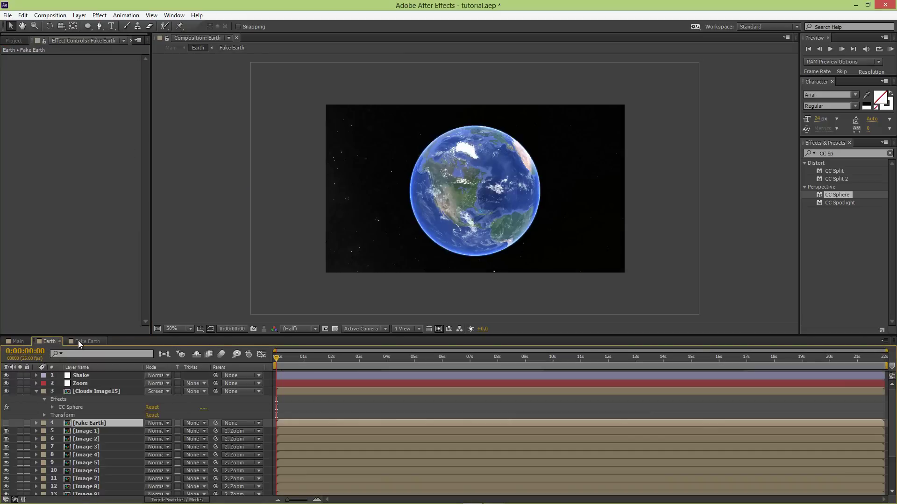
pyautogui.click(6, 423)
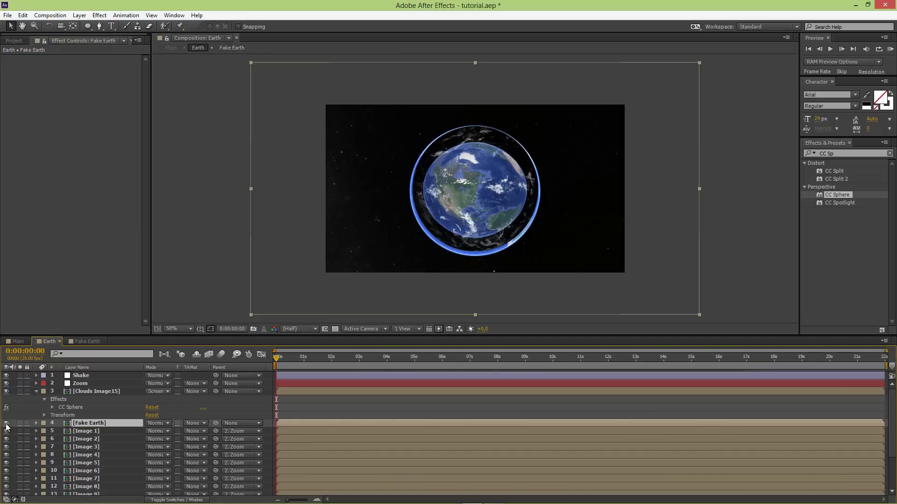
pyautogui.click(7, 424)
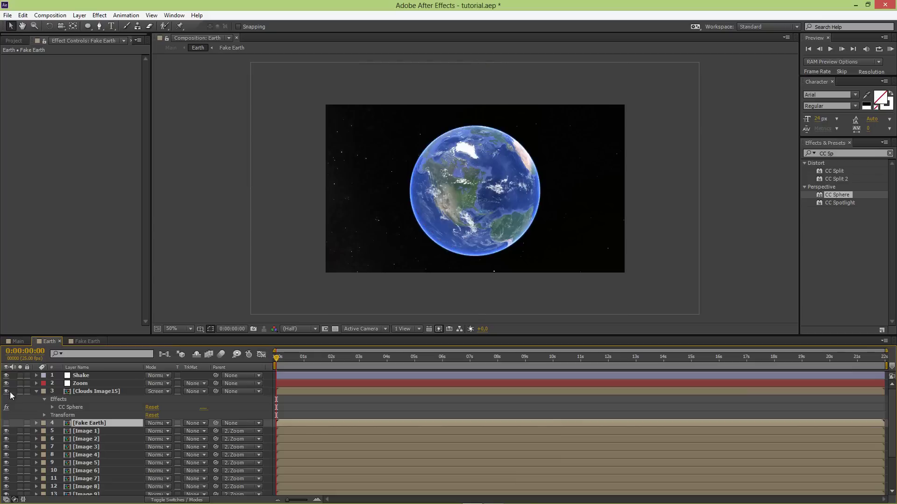
# Set the Radius of 1.png in Fake Earth to 271 and show the Fake Earth layer in the Earth composition.
pyautogui.click(80, 341)
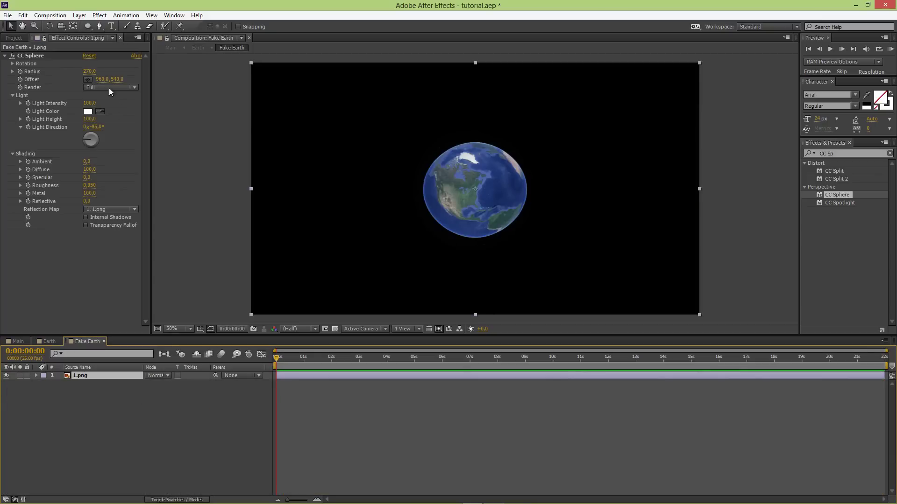
pyautogui.click(91, 72)
pyautogui.write('2')
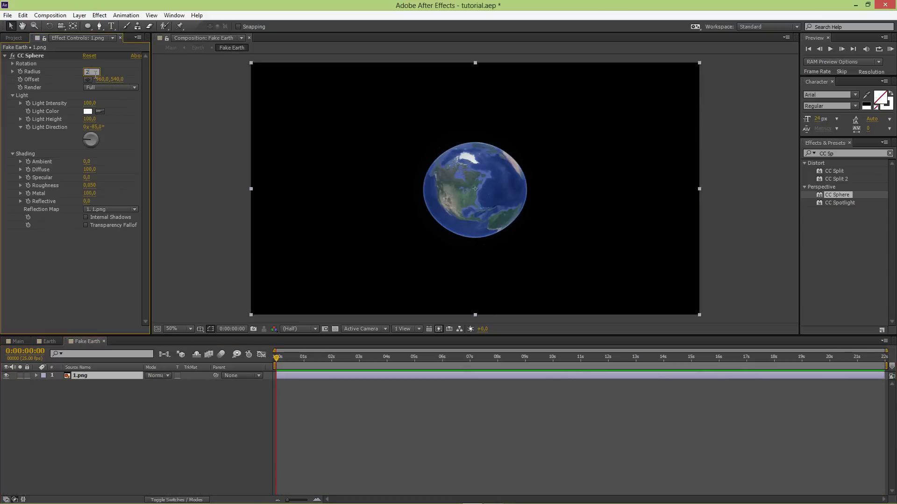
pyautogui.write('71')
pyautogui.press('Return')
pyautogui.click(47, 342)
pyautogui.click(6, 423)
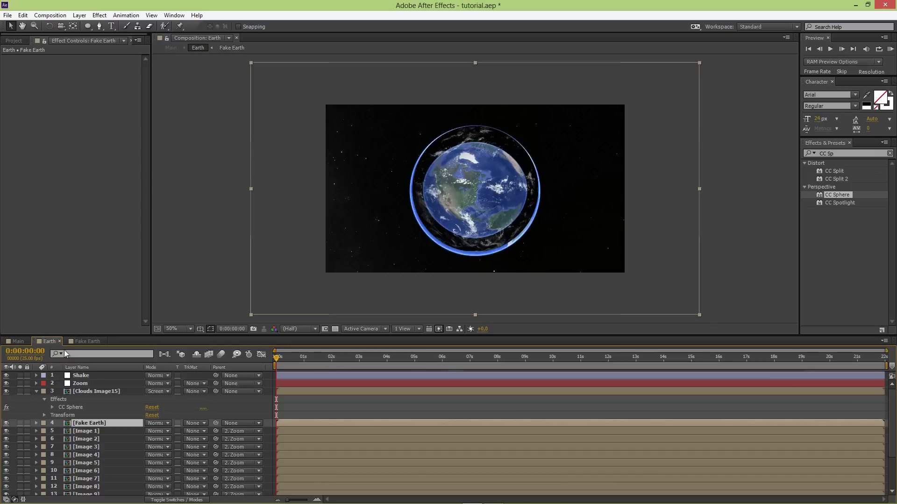
# Set the Radius of 1.png in Fake Earth to 275 and check the sphere in the Earth composition.
pyautogui.click(70, 341)
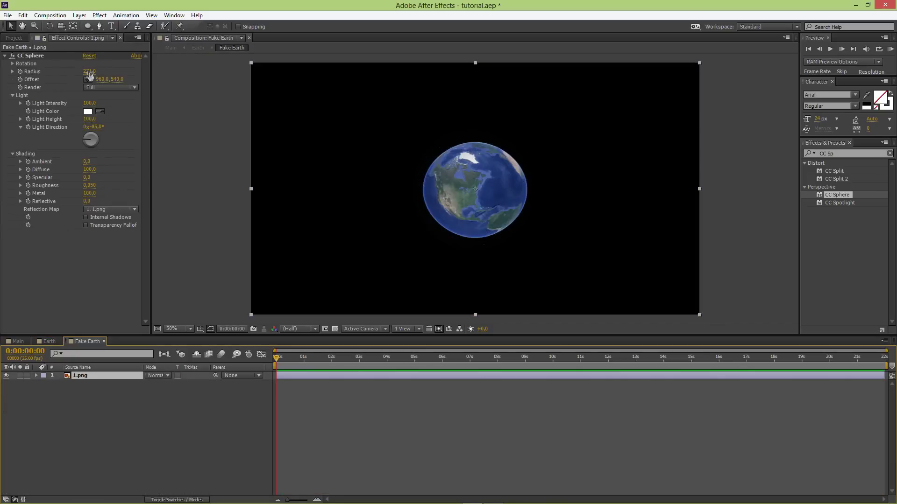
pyautogui.write('275')
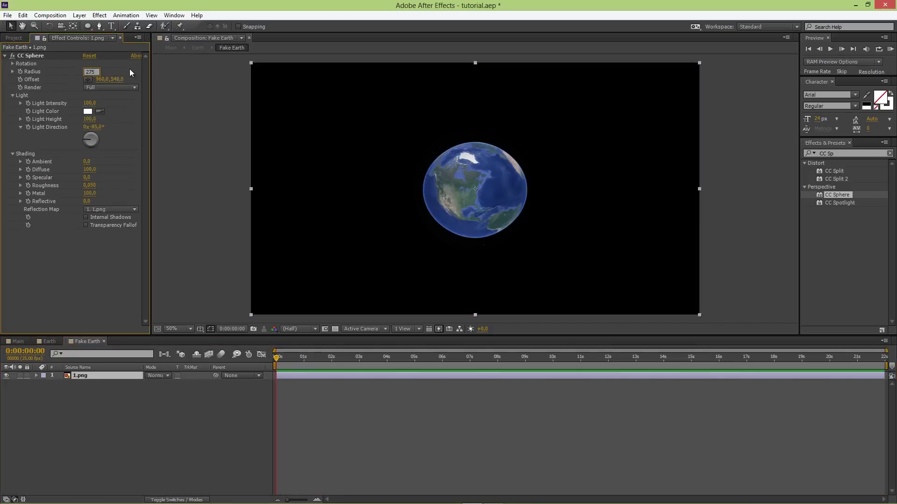
pyautogui.press('Return')
pyautogui.click(52, 342)
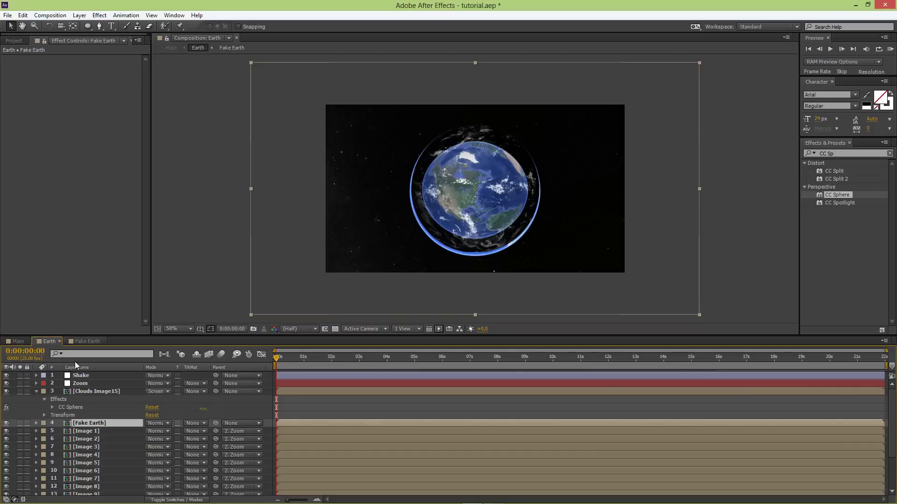
pyautogui.click(124, 424)
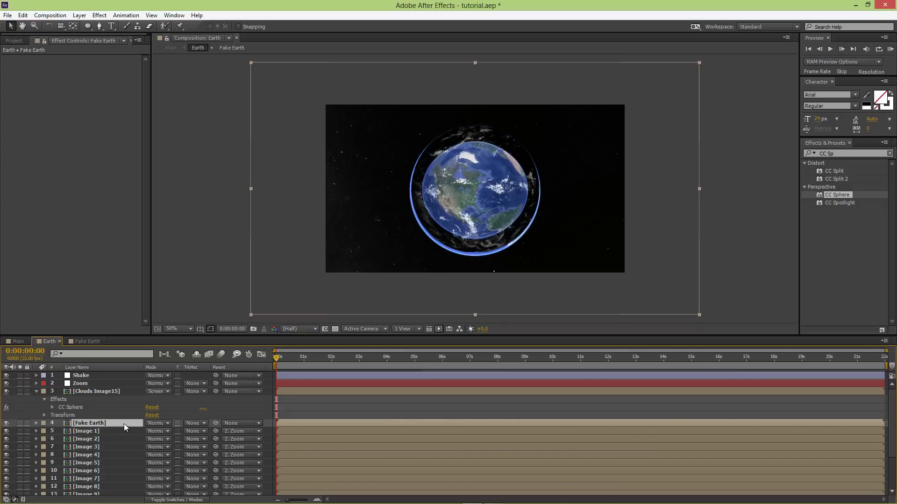
# Set the Radius of 1.png in Fake Earth to 280 and check it with the Clouds Image15 layer selected in Earth.
pyautogui.click(96, 392)
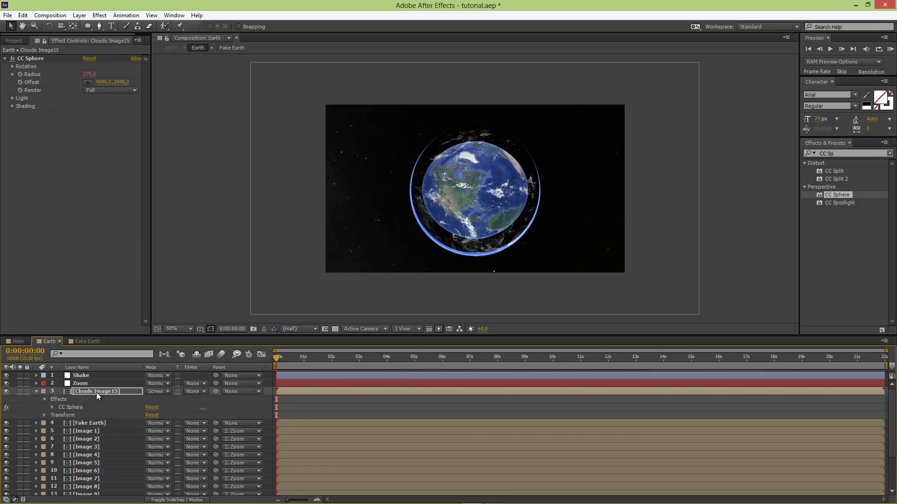
pyautogui.click(94, 342)
pyautogui.click(87, 73)
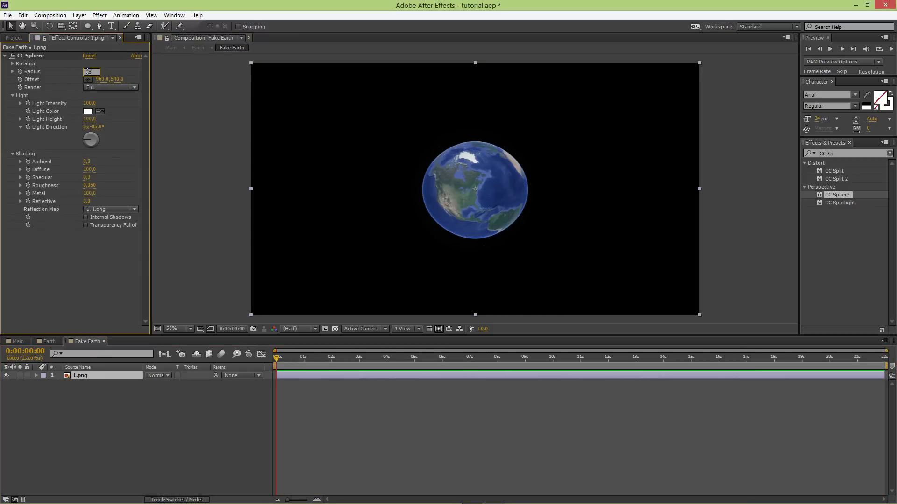
pyautogui.press('Return')
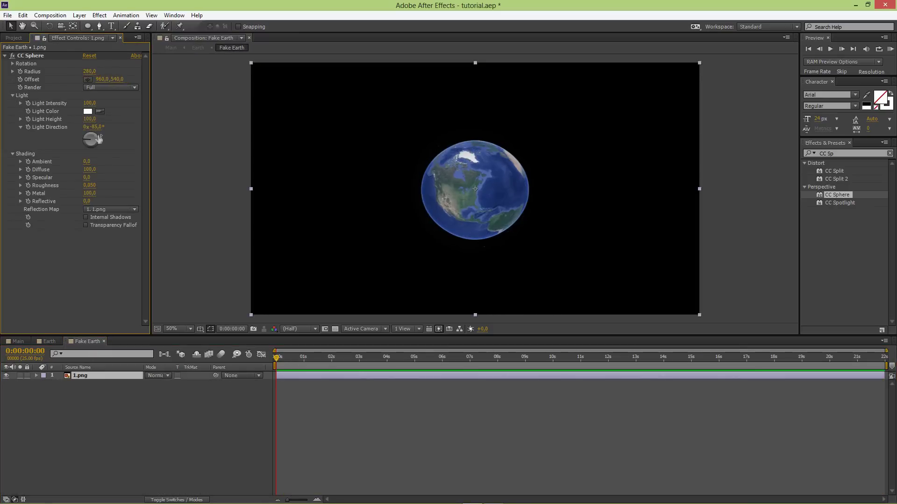
pyautogui.click(49, 341)
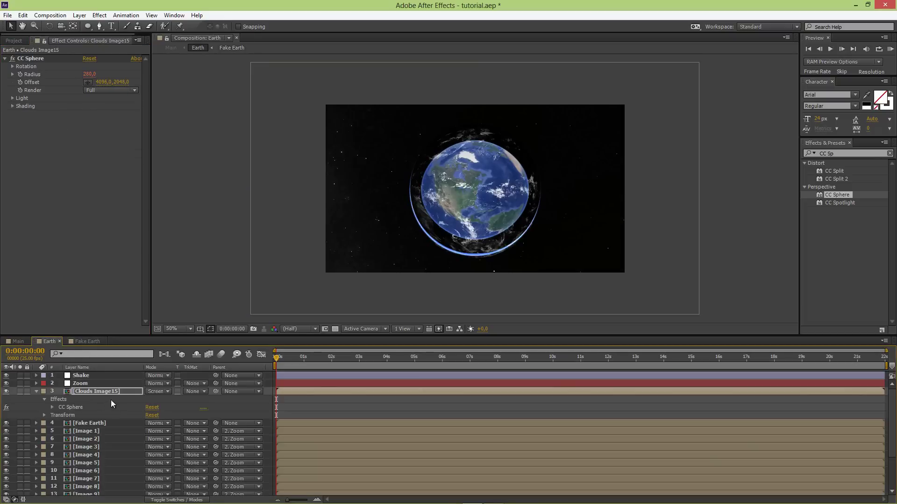
pyautogui.press('Return')
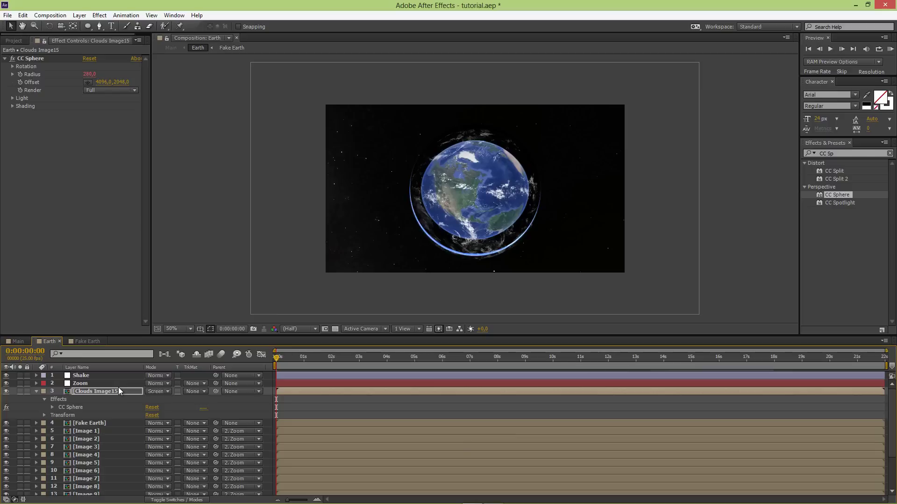
# Set the Radius of 1.png in Fake Earth to 278 and check the cloud sphere in the Earth composition.
pyautogui.click(79, 342)
pyautogui.click(91, 73)
pyautogui.write('278,0')
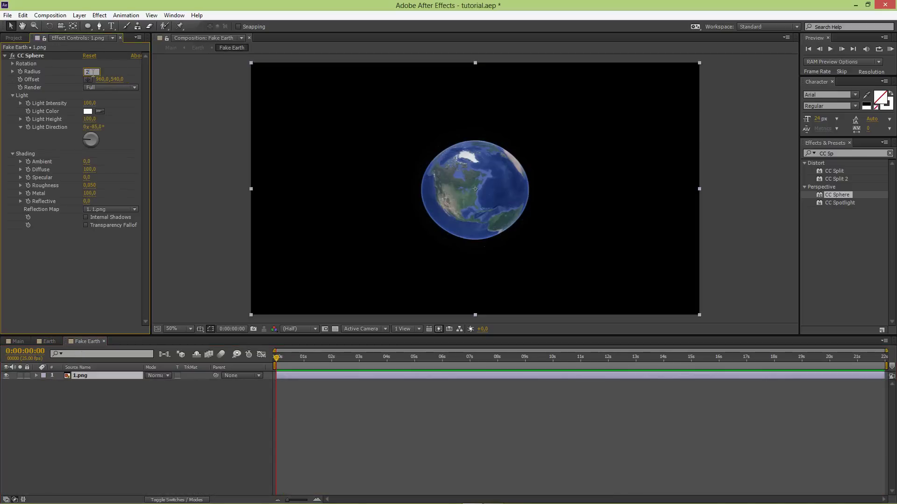
pyautogui.click(60, 341)
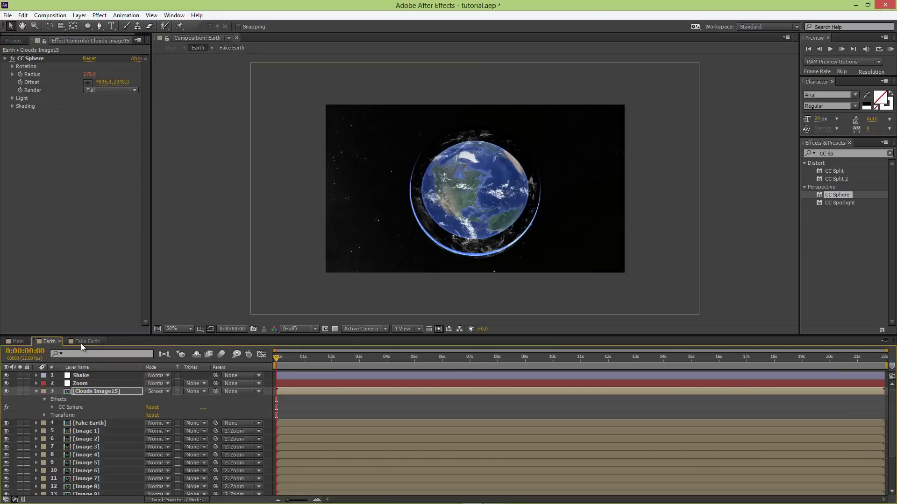
pyautogui.click(123, 392)
pyautogui.press('Return')
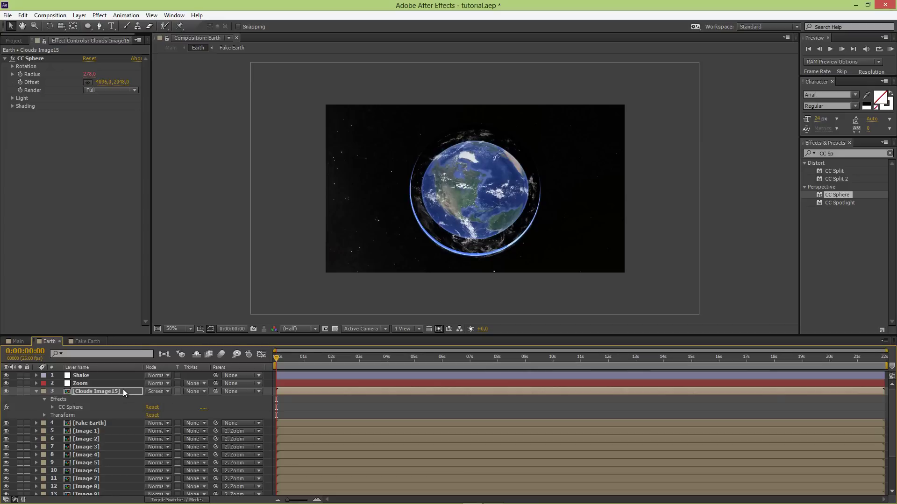
# Set the Radius of 1.png in Fake Earth to 276 and hide the Fake Earth layer in the Earth composition.
pyautogui.click(87, 341)
pyautogui.click(90, 71)
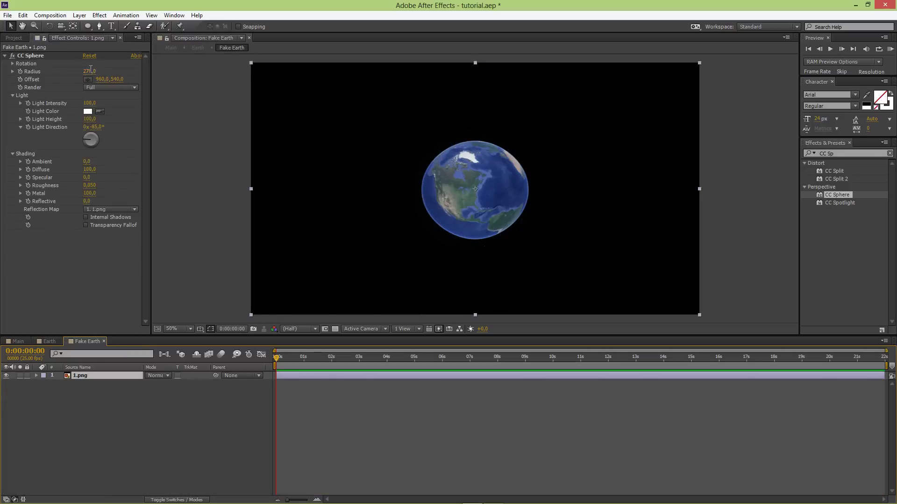
pyautogui.write('27')
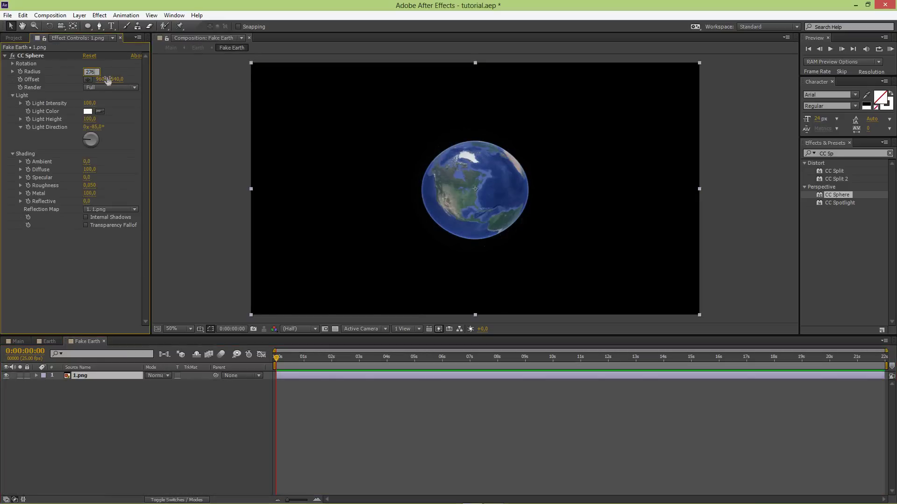
pyautogui.click(49, 341)
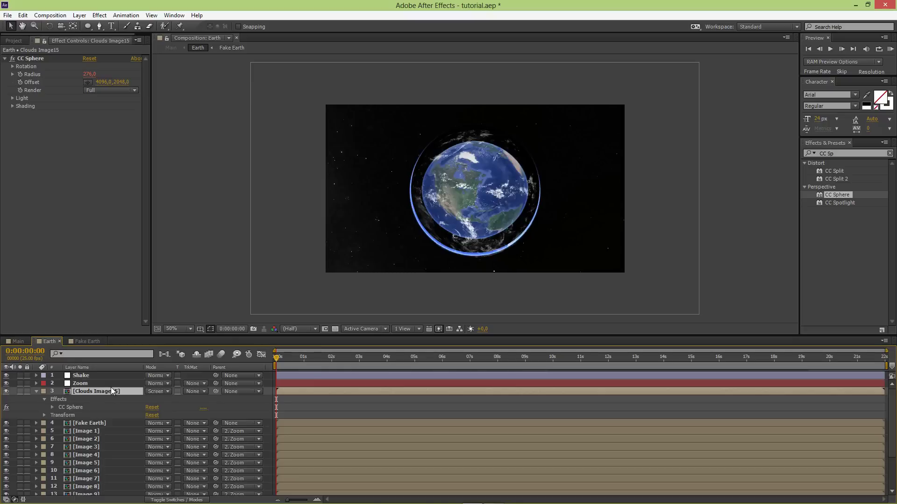
pyautogui.click(6, 423)
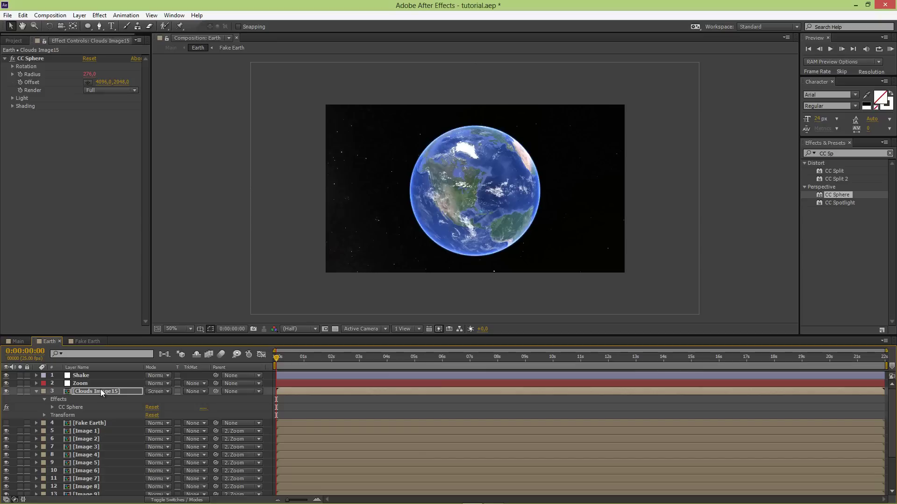
# Examine the CC Sphere expressions on Clouds Image15 and the sphere settings of 1.png in Fake Earth that they reference.
pyautogui.click(92, 423)
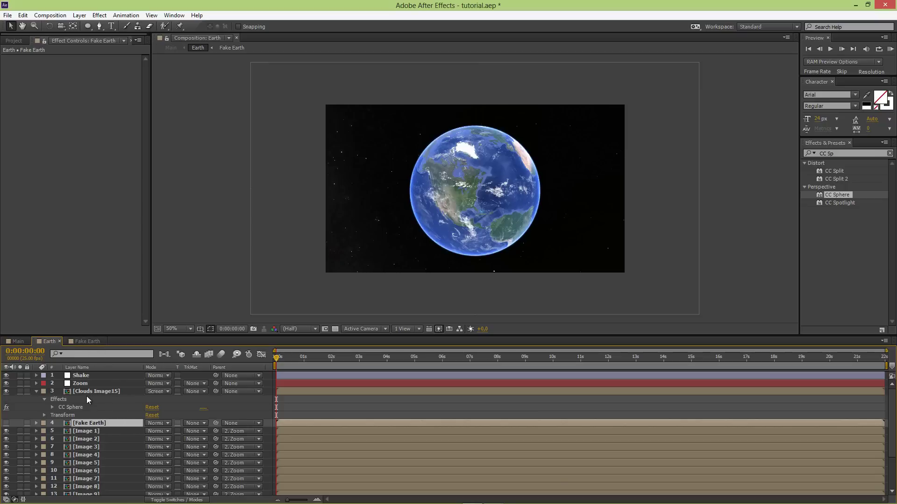
pyautogui.click(52, 407)
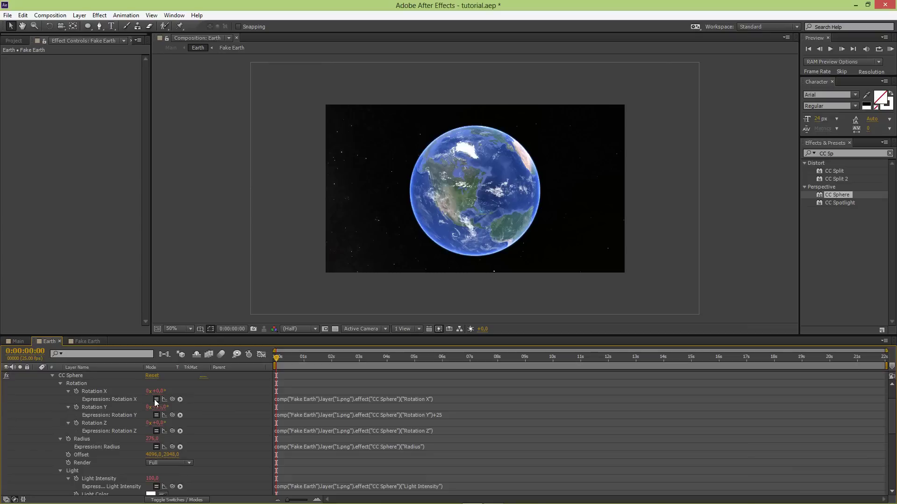
pyautogui.scroll(1, 94, 403)
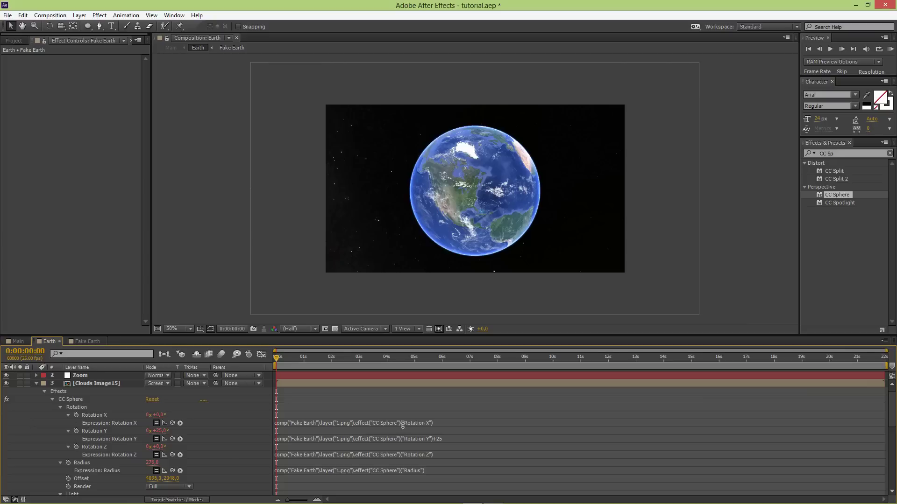
pyautogui.click(87, 342)
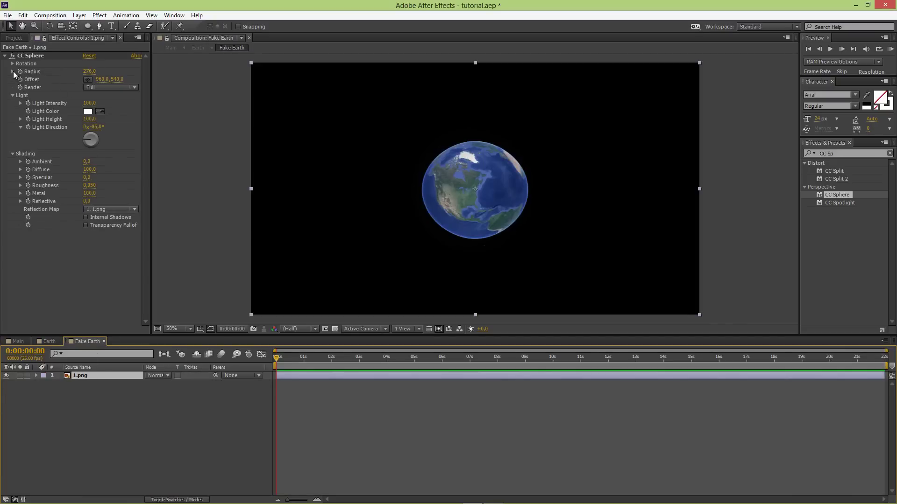
pyautogui.click(13, 71)
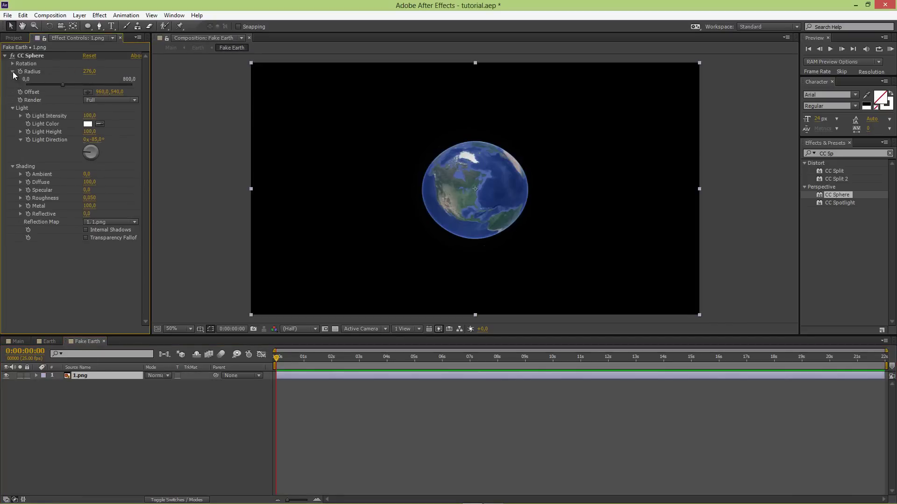
pyautogui.click(13, 72)
pyautogui.click(48, 341)
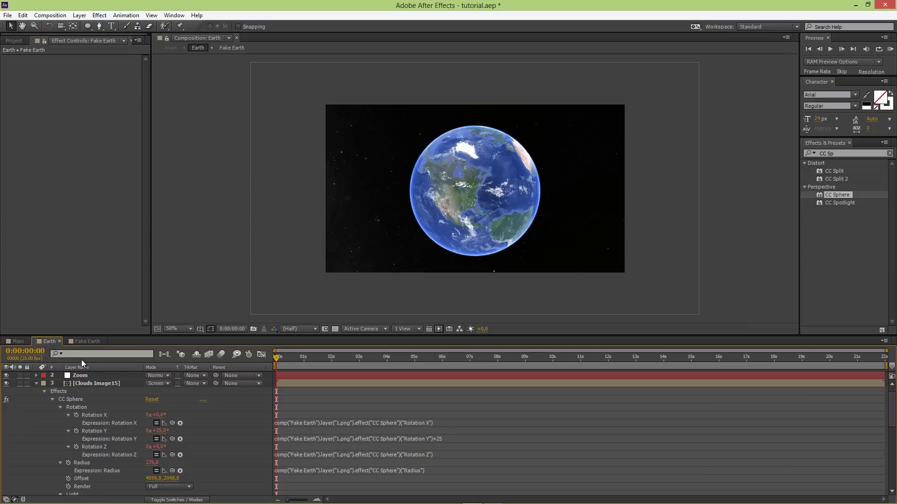
# Parent the Clouds Image15 layer in the Earth composition to the Zoom null and scrub the opening frames to check it.
pyautogui.click(37, 384)
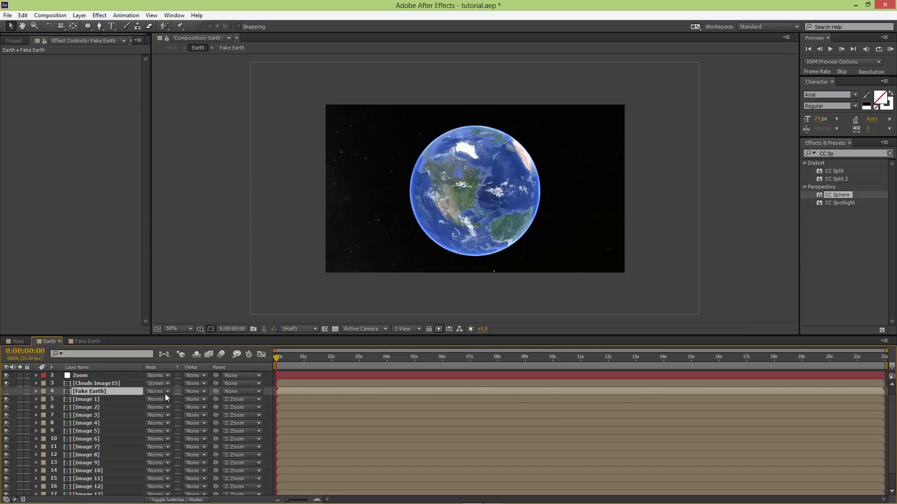
pyautogui.click(108, 385)
pyautogui.click(236, 382)
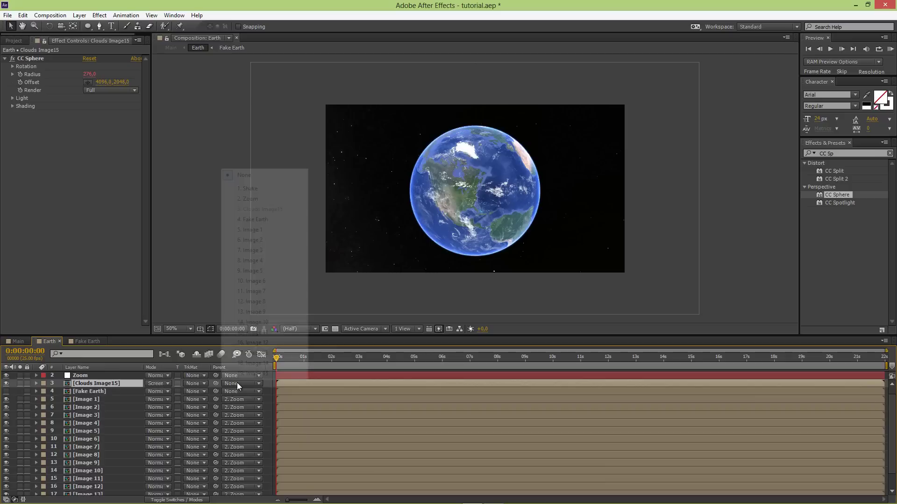
pyautogui.click(254, 199)
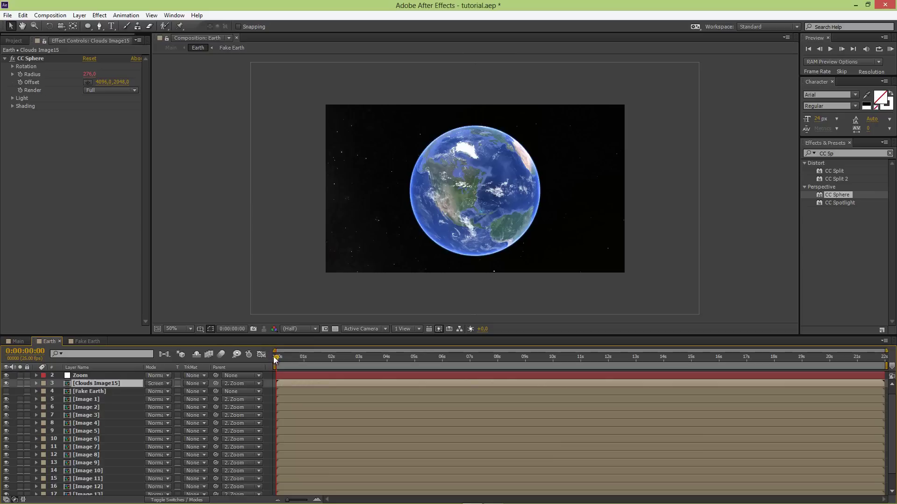
pyautogui.moveTo(281, 357); pyautogui.dragTo(260, 342)
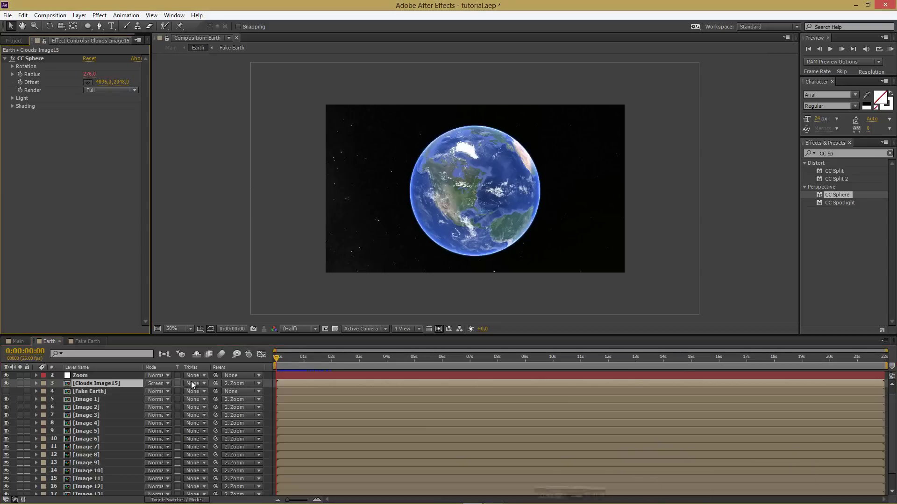
# Add an Opacity keyframe of 100% to Clouds Image15 at 0:00:00:00.
pyautogui.click(36, 383)
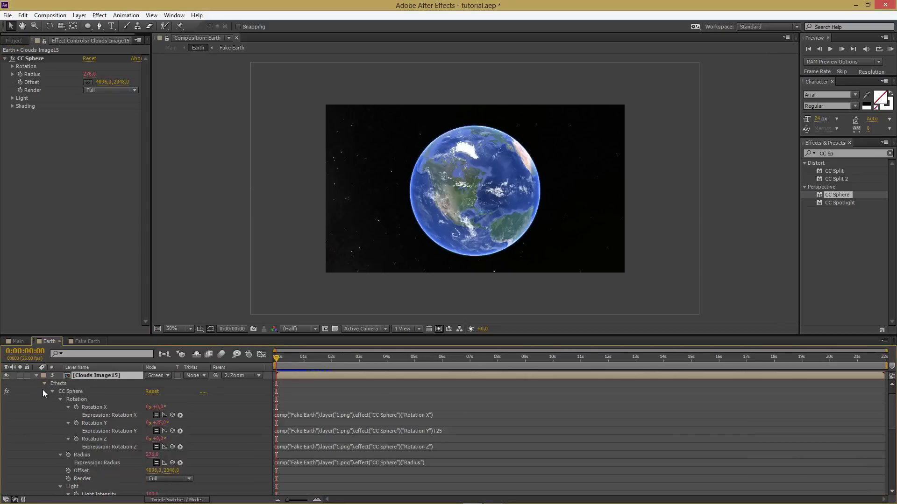
pyautogui.click(44, 383)
pyautogui.click(43, 391)
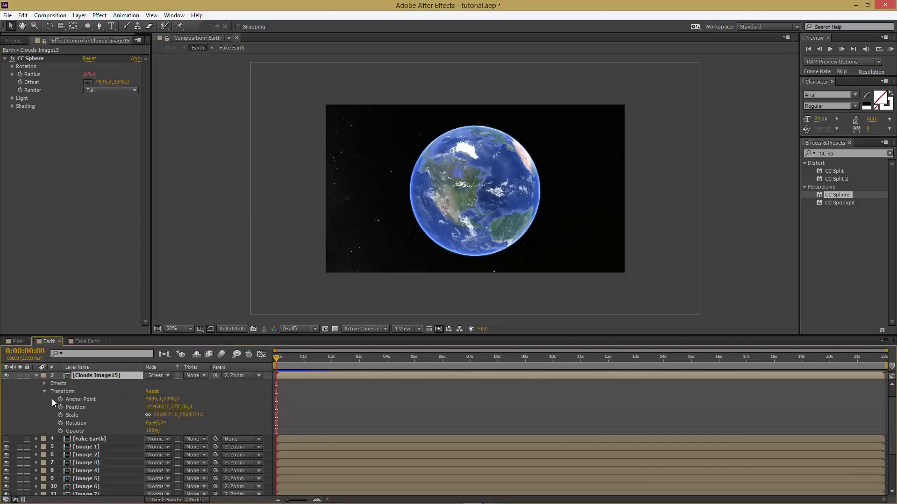
pyautogui.click(60, 430)
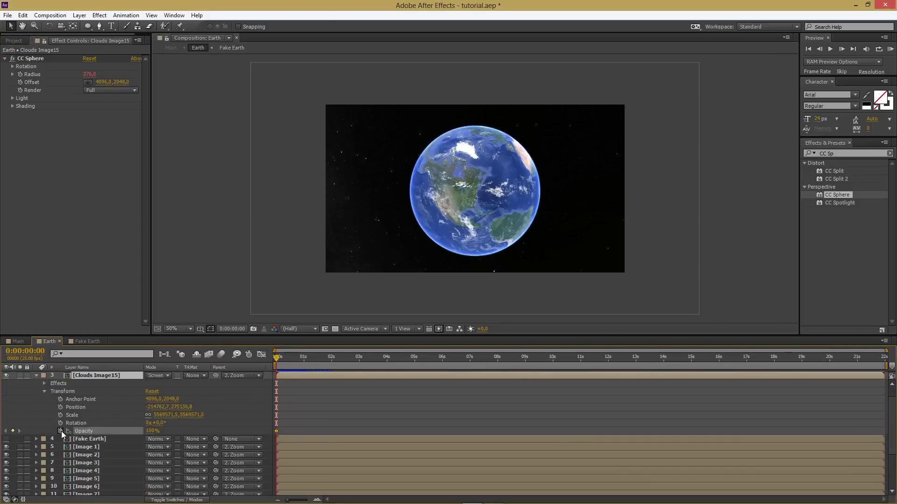
# Set the Opacity of Clouds Image15 to 0% at 0:00:01:05 to fade the clouds out.
pyautogui.moveTo(281, 357); pyautogui.dragTo(310, 361)
pyautogui.click(151, 431)
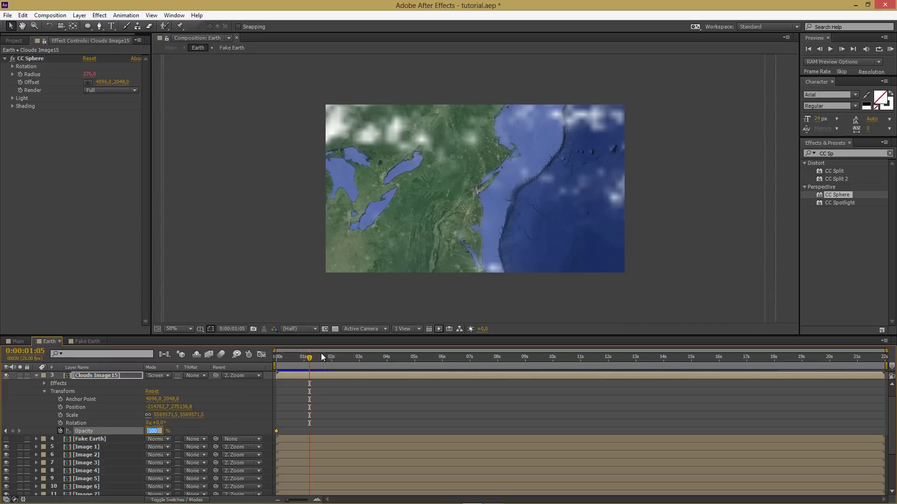
pyautogui.moveTo(312, 356); pyautogui.dragTo(311, 357)
pyautogui.click(152, 431)
pyautogui.write('0')
pyautogui.press('Return')
# Apply Easy Ease to both Opacity keyframes of Clouds Image15 and scrub back to the start to check the fade.
pyautogui.moveTo(316, 427); pyautogui.dragTo(276, 433)
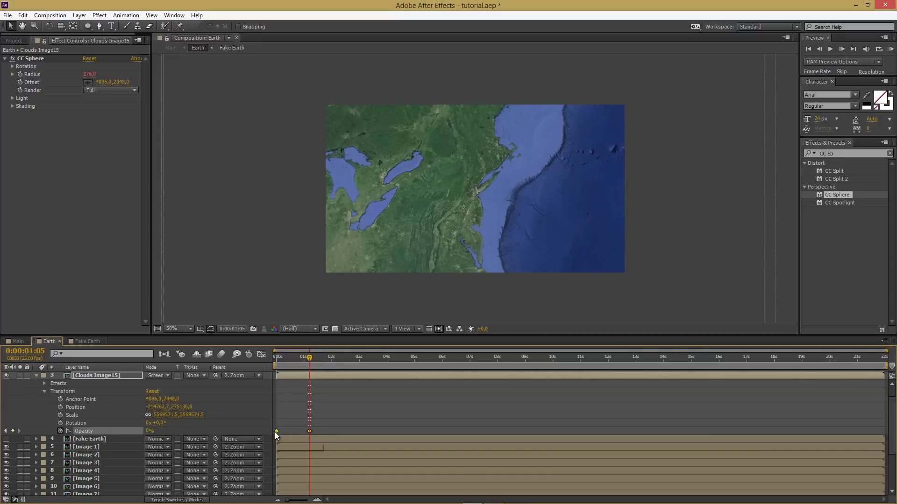
pyautogui.rightClick(276, 432)
pyautogui.moveTo(329, 424)
pyautogui.click(432, 363)
pyautogui.moveTo(285, 360)
pyautogui.mouseDown()
pyautogui.moveTo(301, 366)
pyautogui.moveTo(272, 357)
pyautogui.mouseUp()
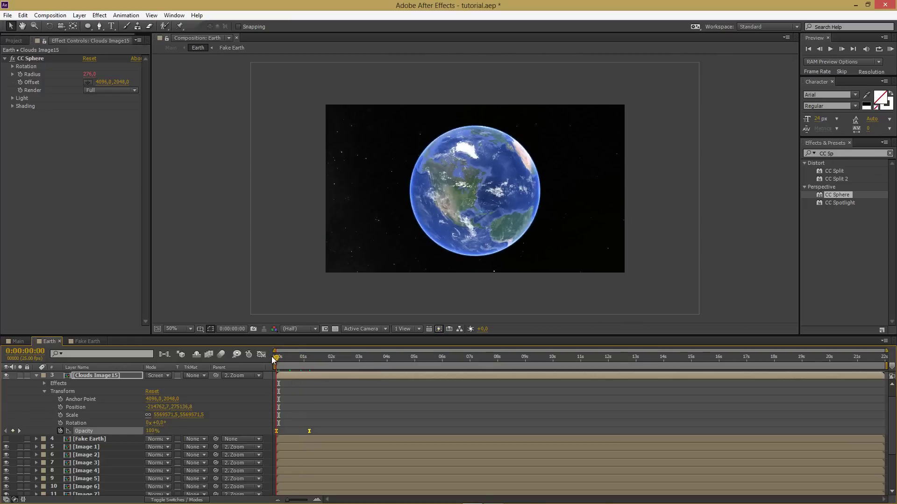
# Collapse the properties of Clouds Image15 and save the project.
pyautogui.click(36, 376)
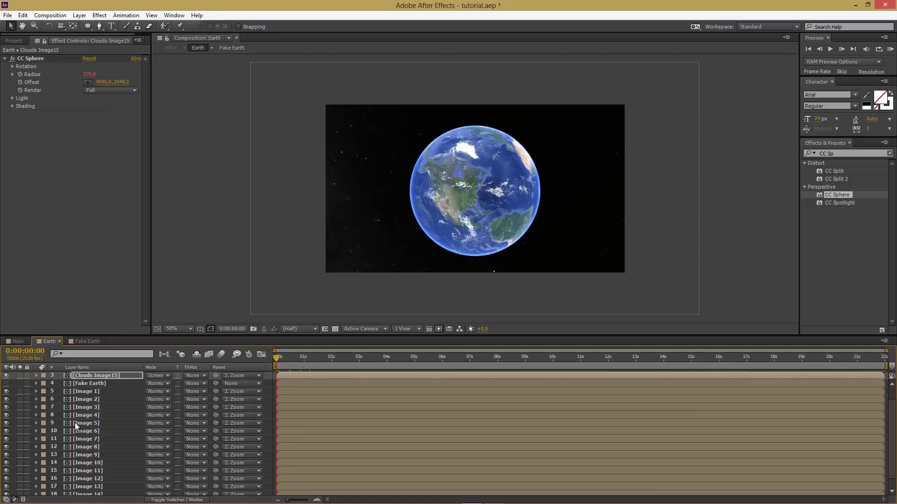
pyautogui.scroll(1, 75, 423)
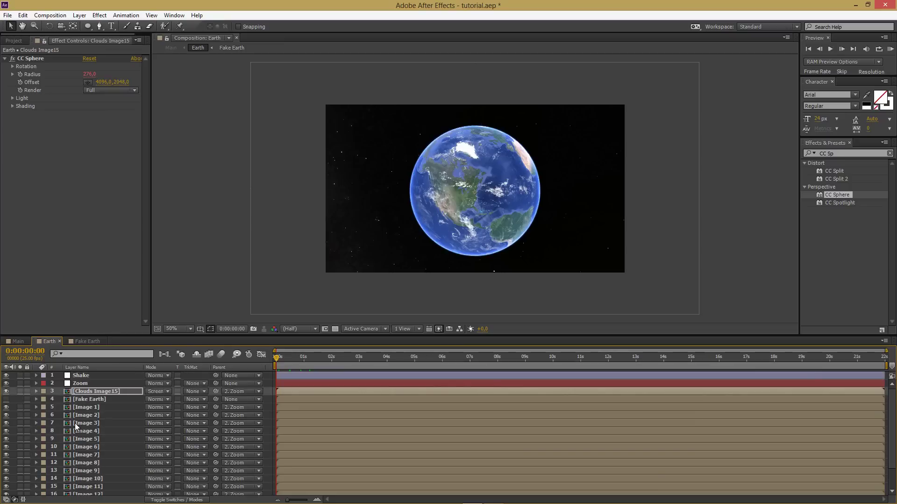
pyautogui.hotkey('ctrl', 's')
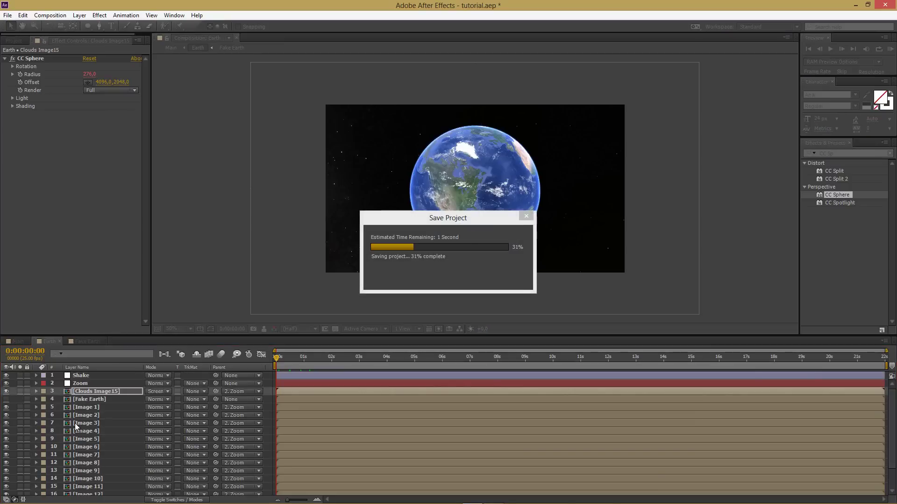